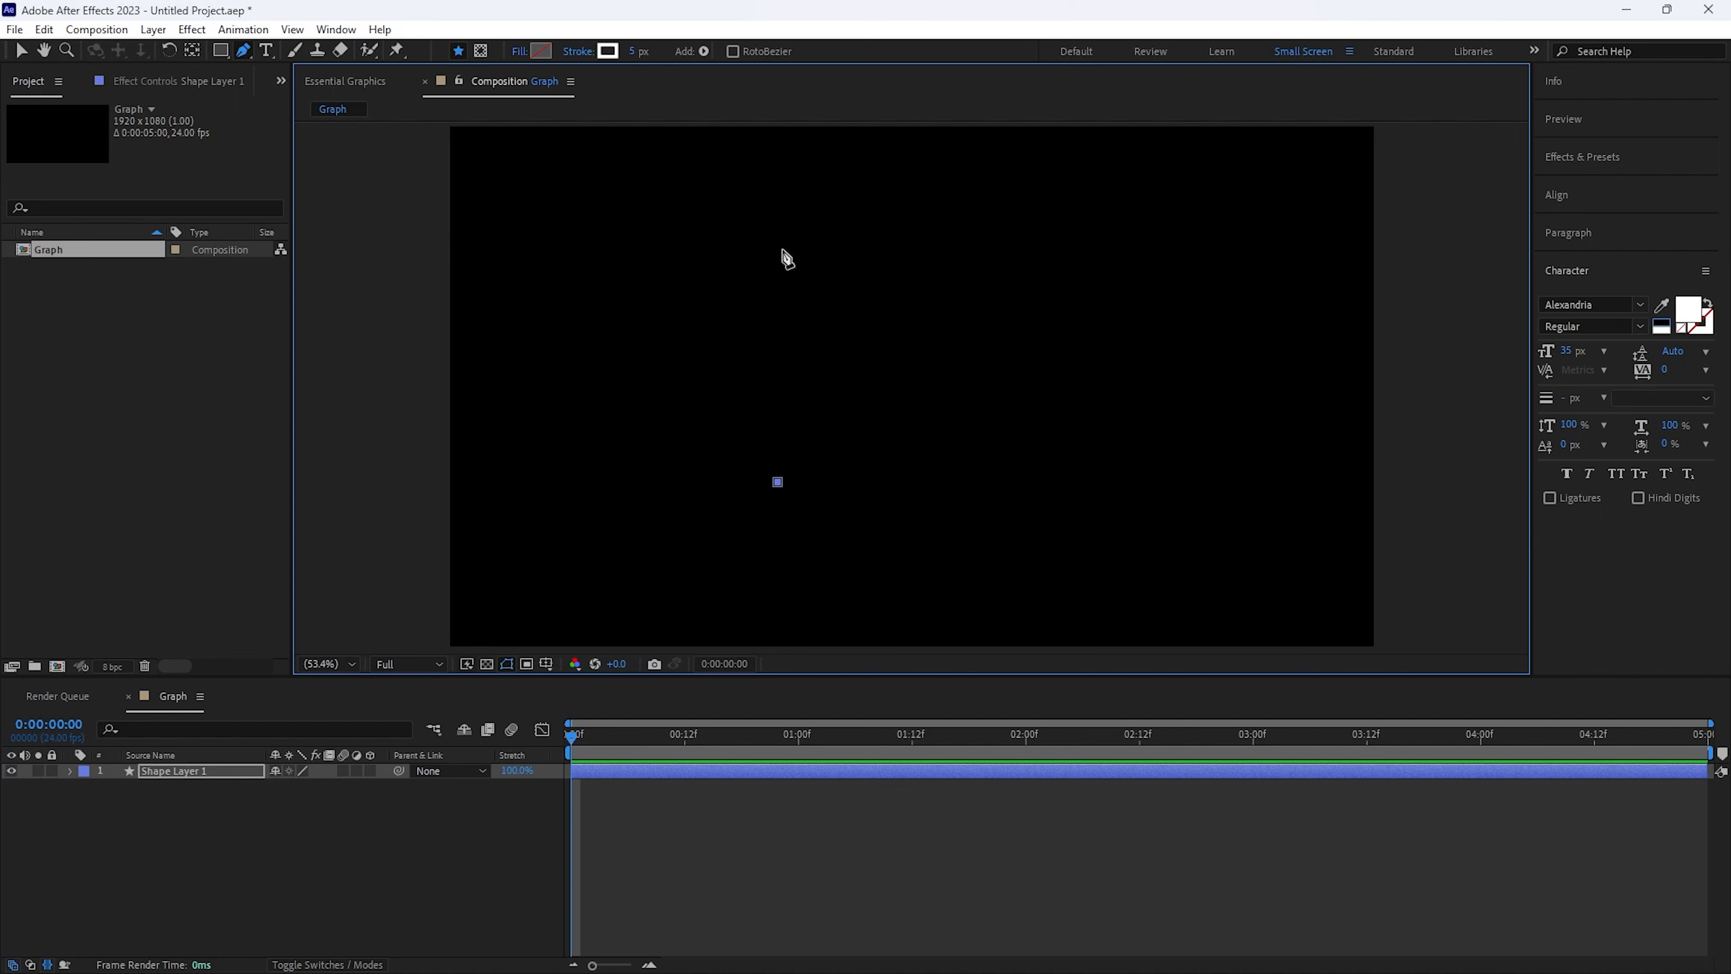
# - Draw the graph's vertical axis and a separate horizontal axis beside its lower end in Shape Layer 1 with the Pen tool
pyautogui.click(778, 250)
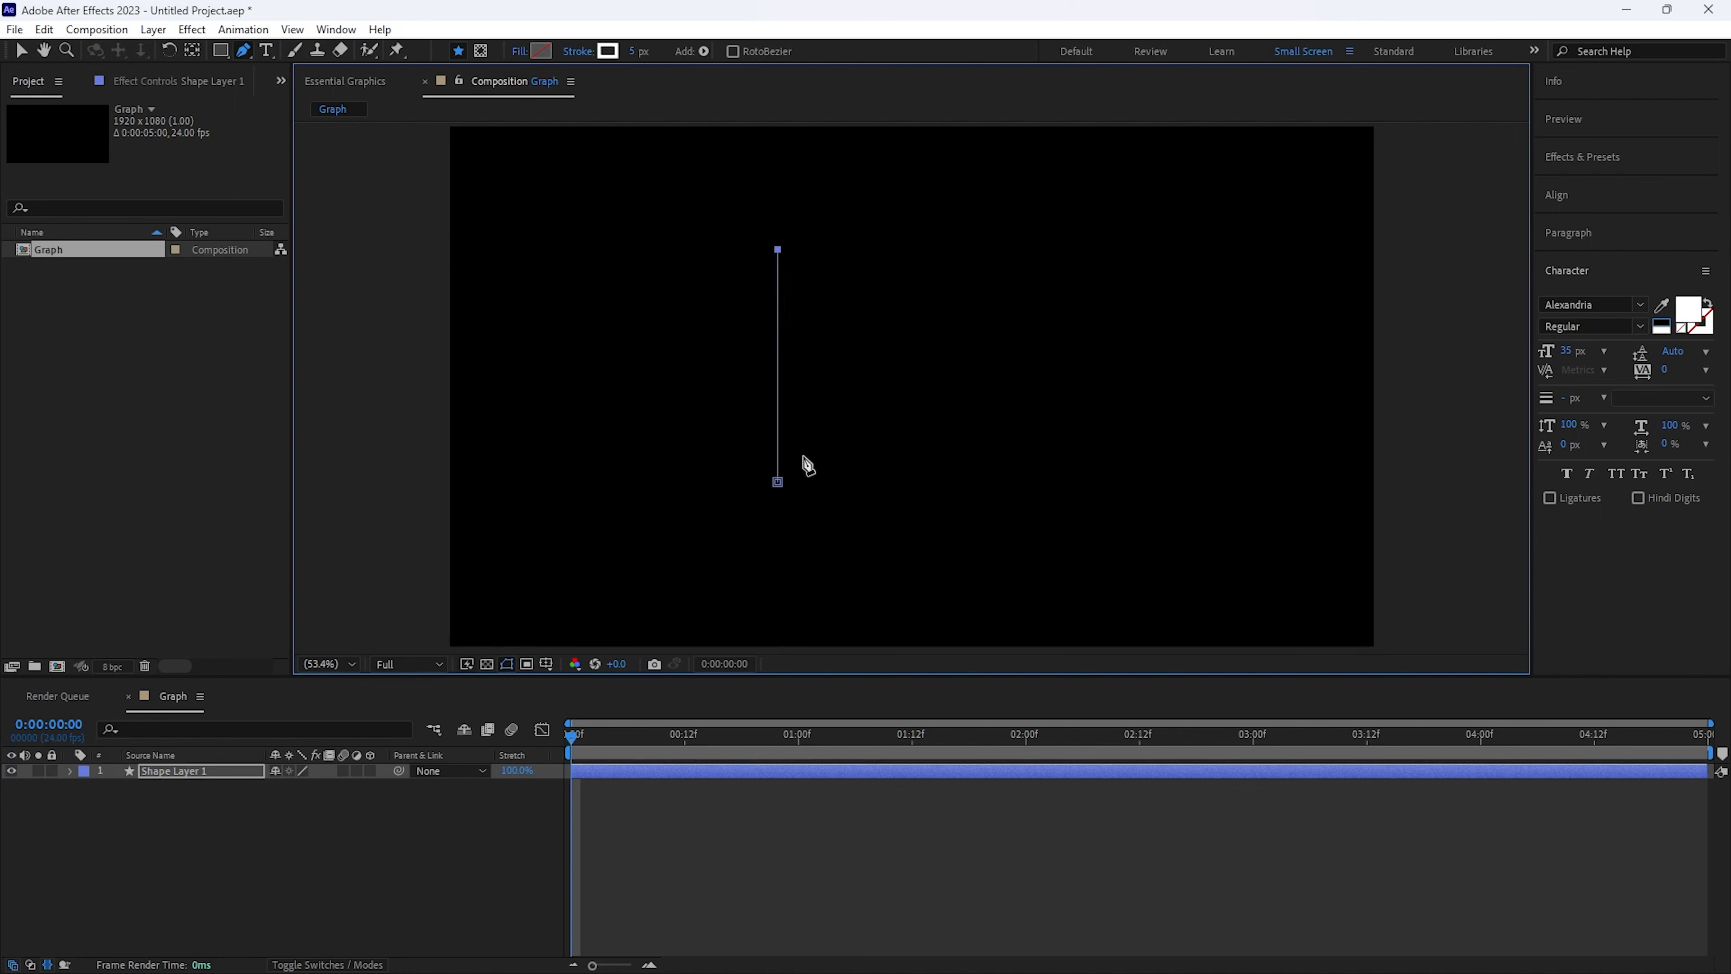
pyautogui.click(631, 798)
pyautogui.click(69, 769)
pyautogui.click(85, 786)
pyautogui.click(117, 787)
pyautogui.click(792, 483)
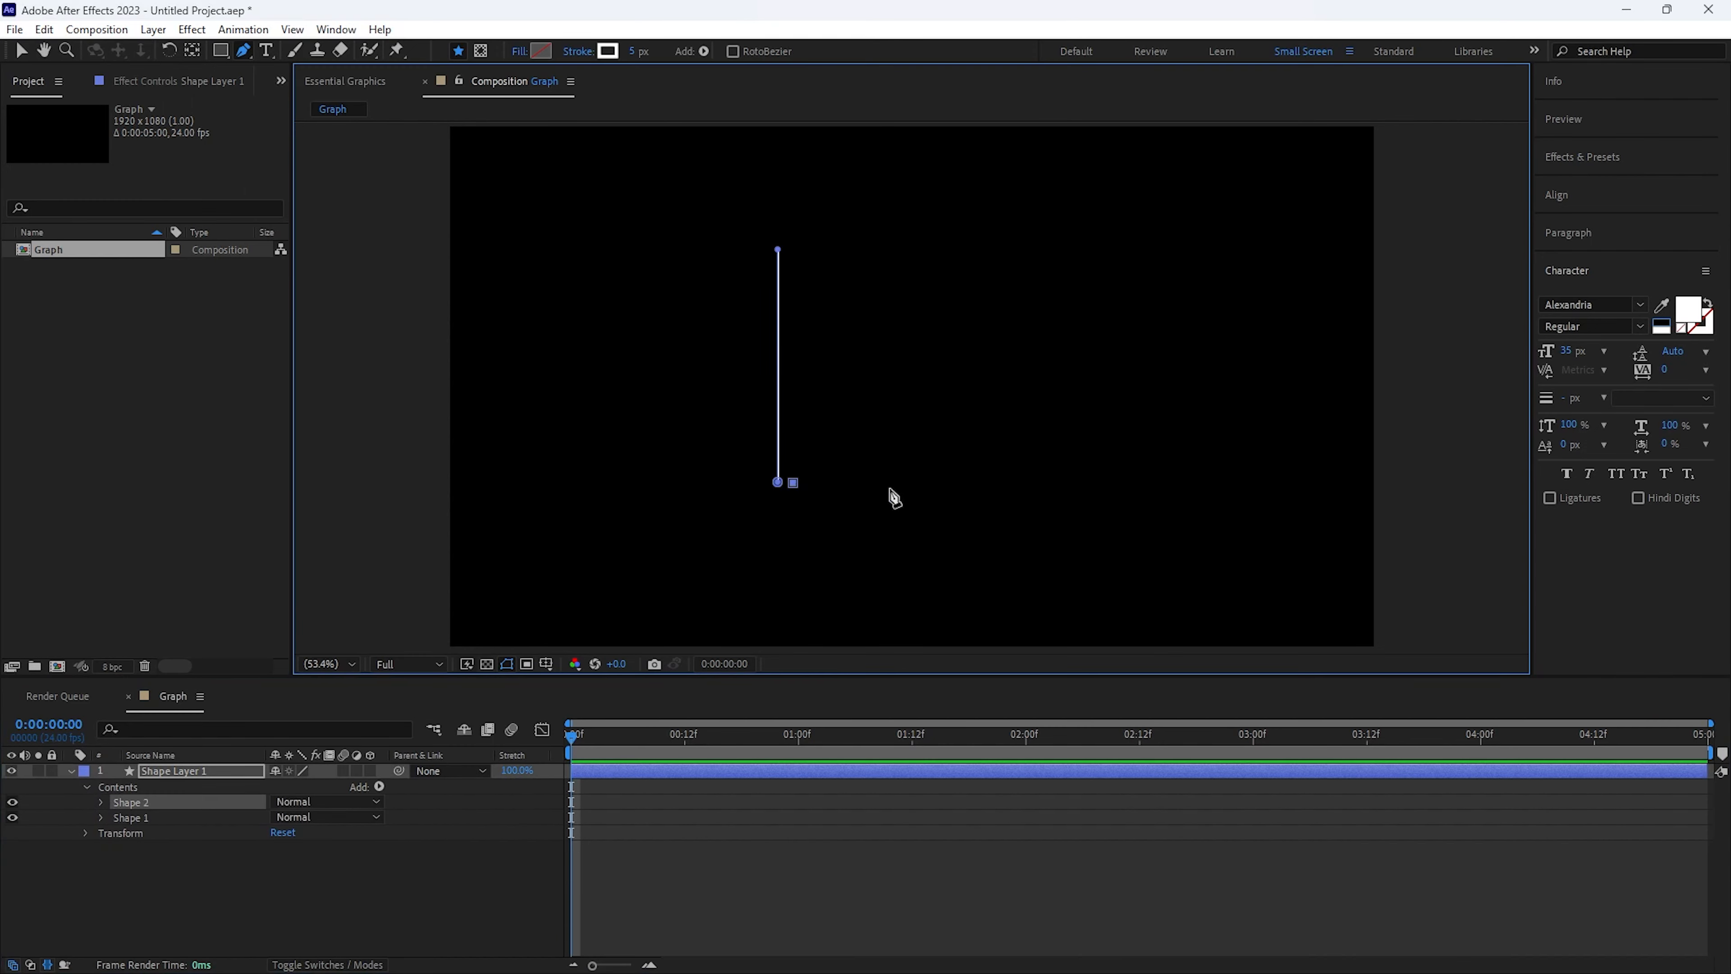
# - Move the horizontal line up against the vertical line's lower end to close the gap at the corner
pyautogui.click(21, 51)
pyautogui.moveTo(937, 486); pyautogui.dragTo(925, 486)
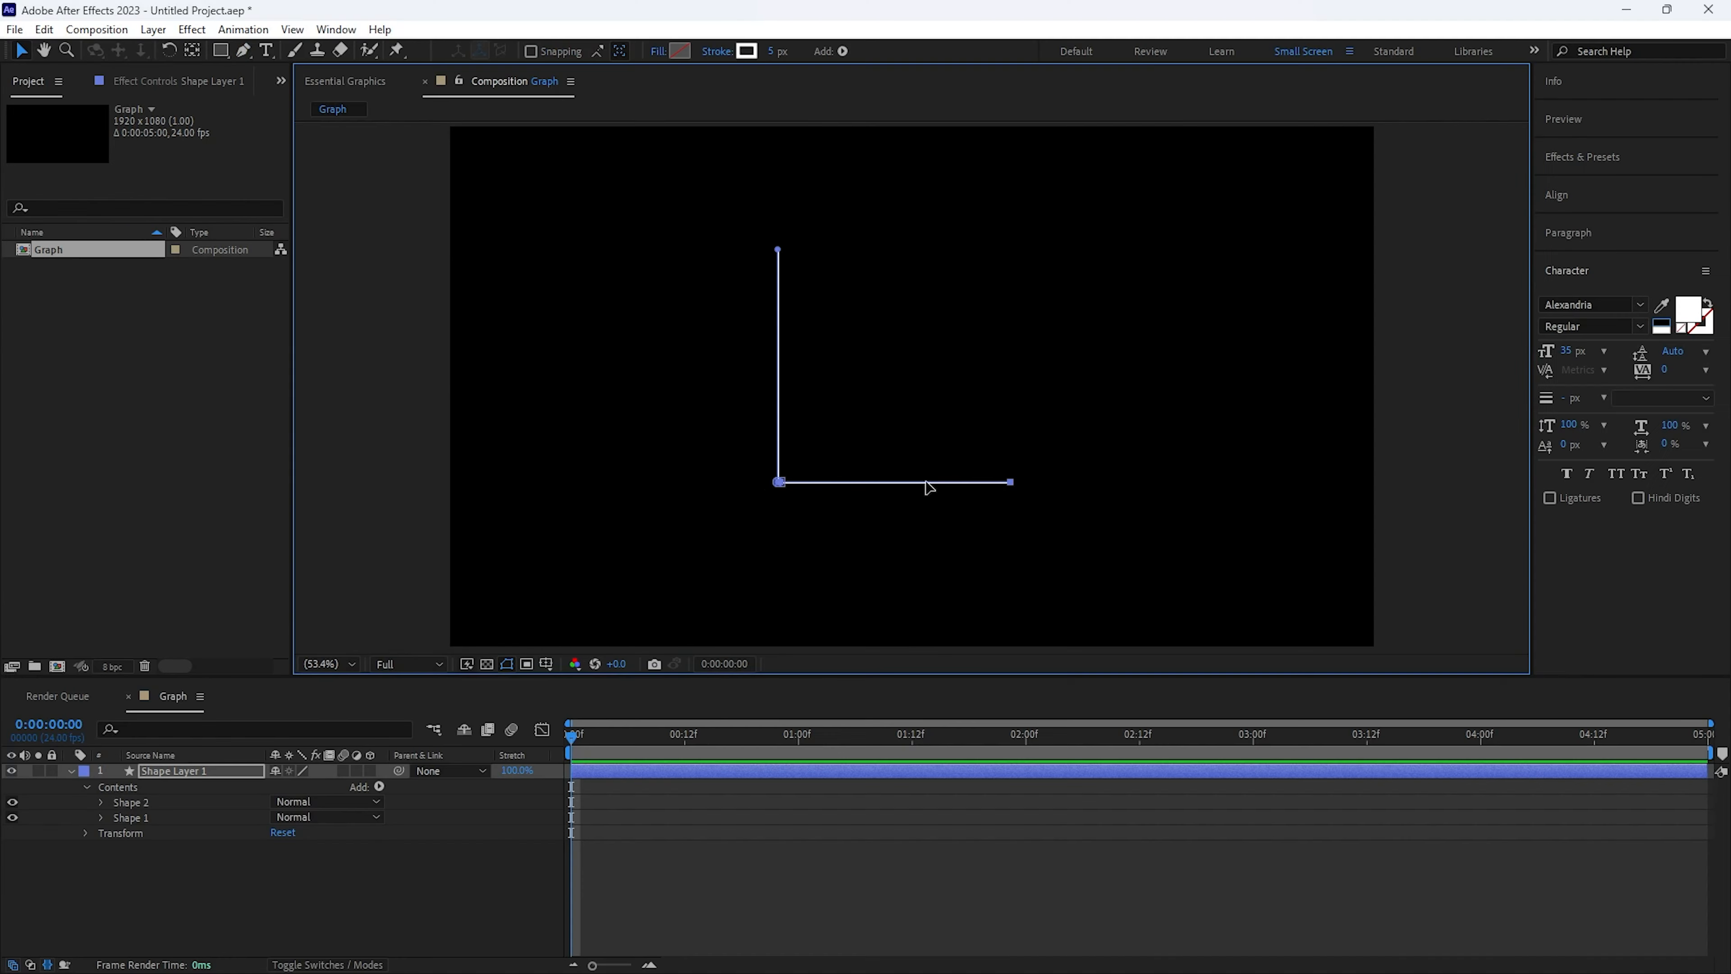
pyautogui.scroll(4, 754, 484)
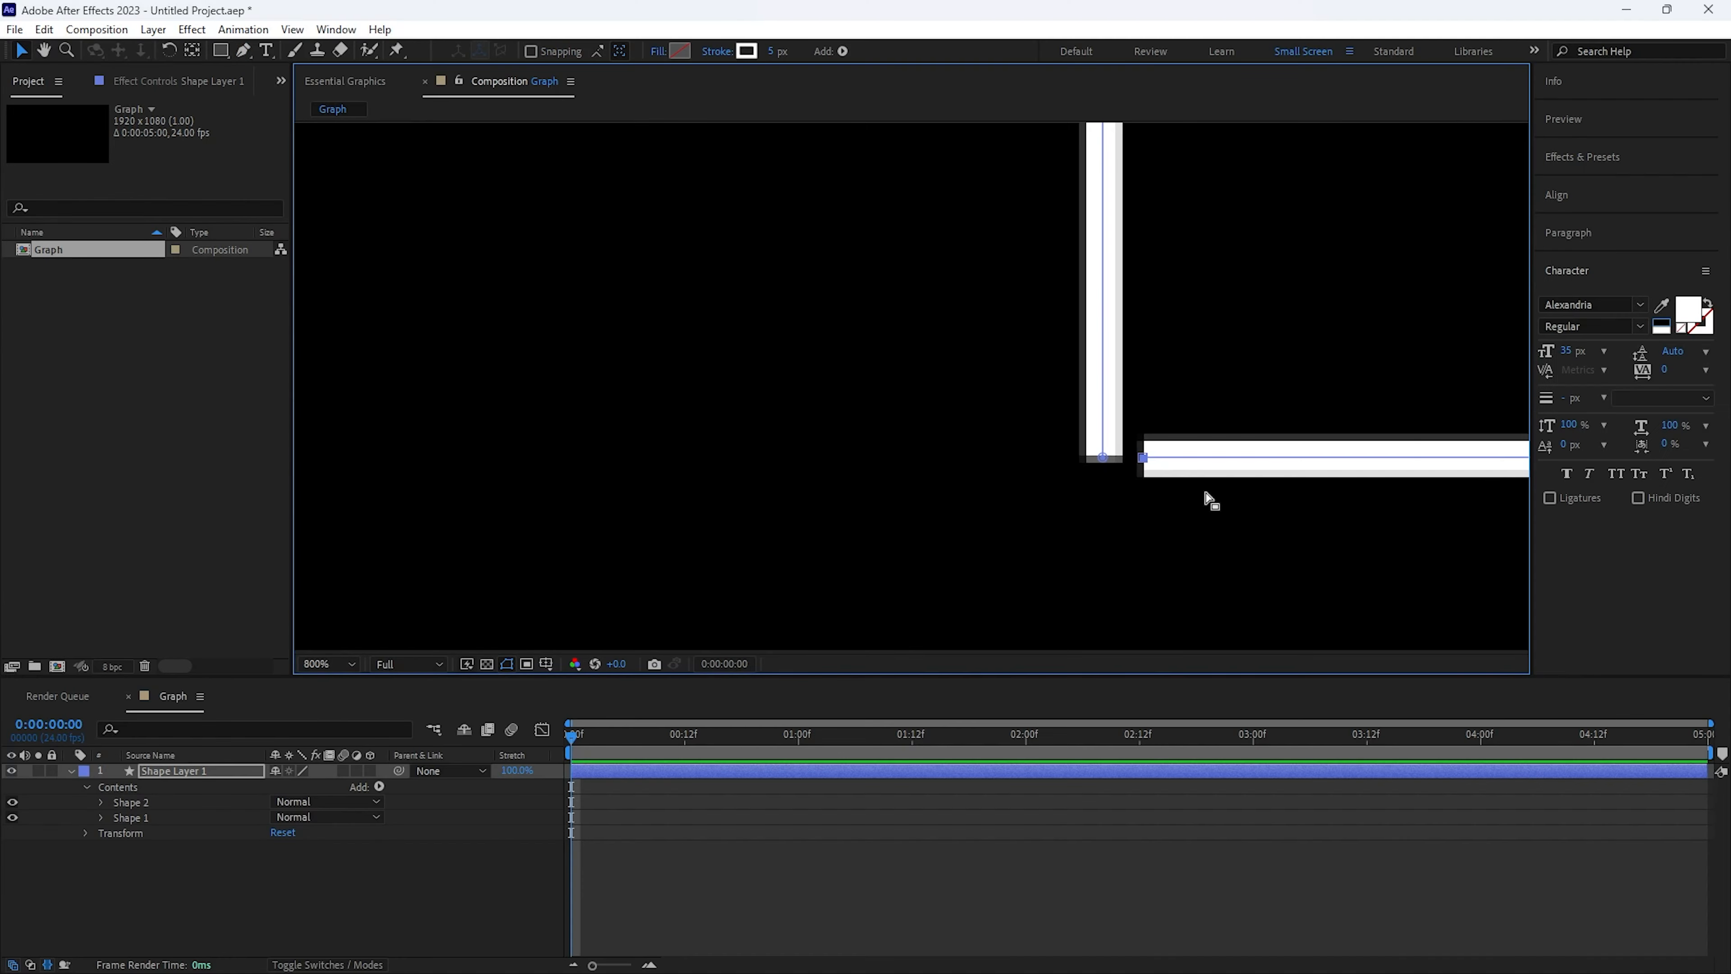
pyautogui.moveTo(1235, 459); pyautogui.dragTo(1180, 441)
# - Set the line cap of Shape 2's stroke to Round Cap
pyautogui.click(100, 803)
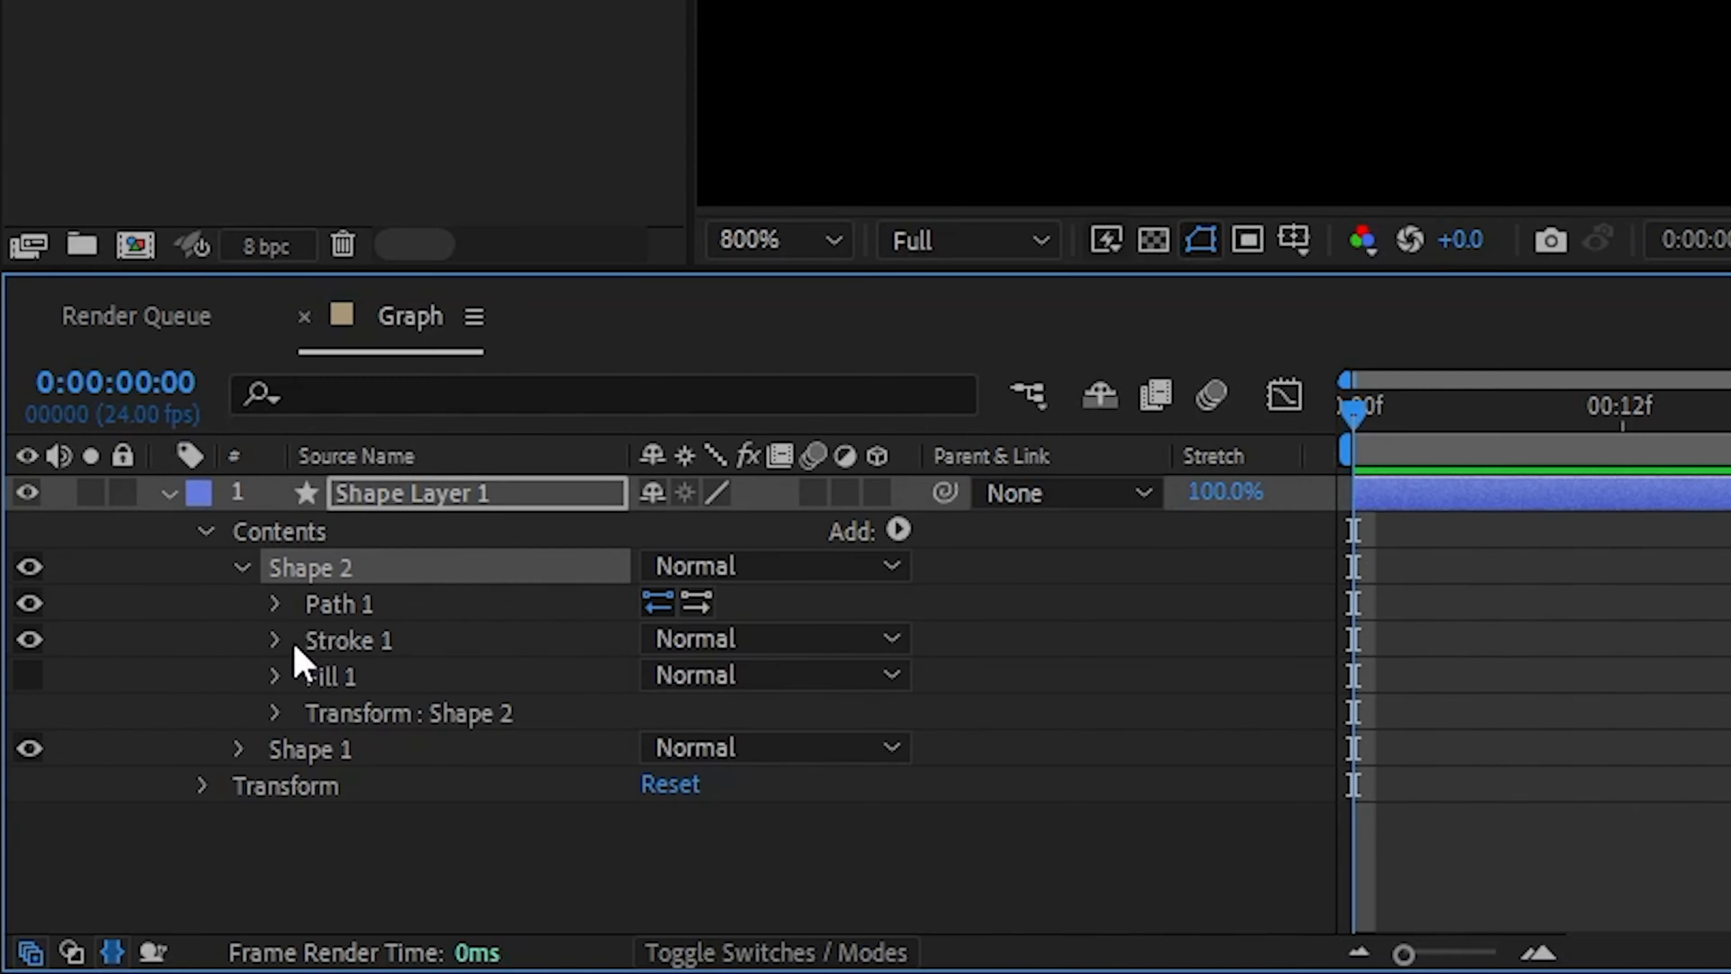
pyautogui.click(114, 833)
pyautogui.click(749, 733)
pyautogui.click(746, 823)
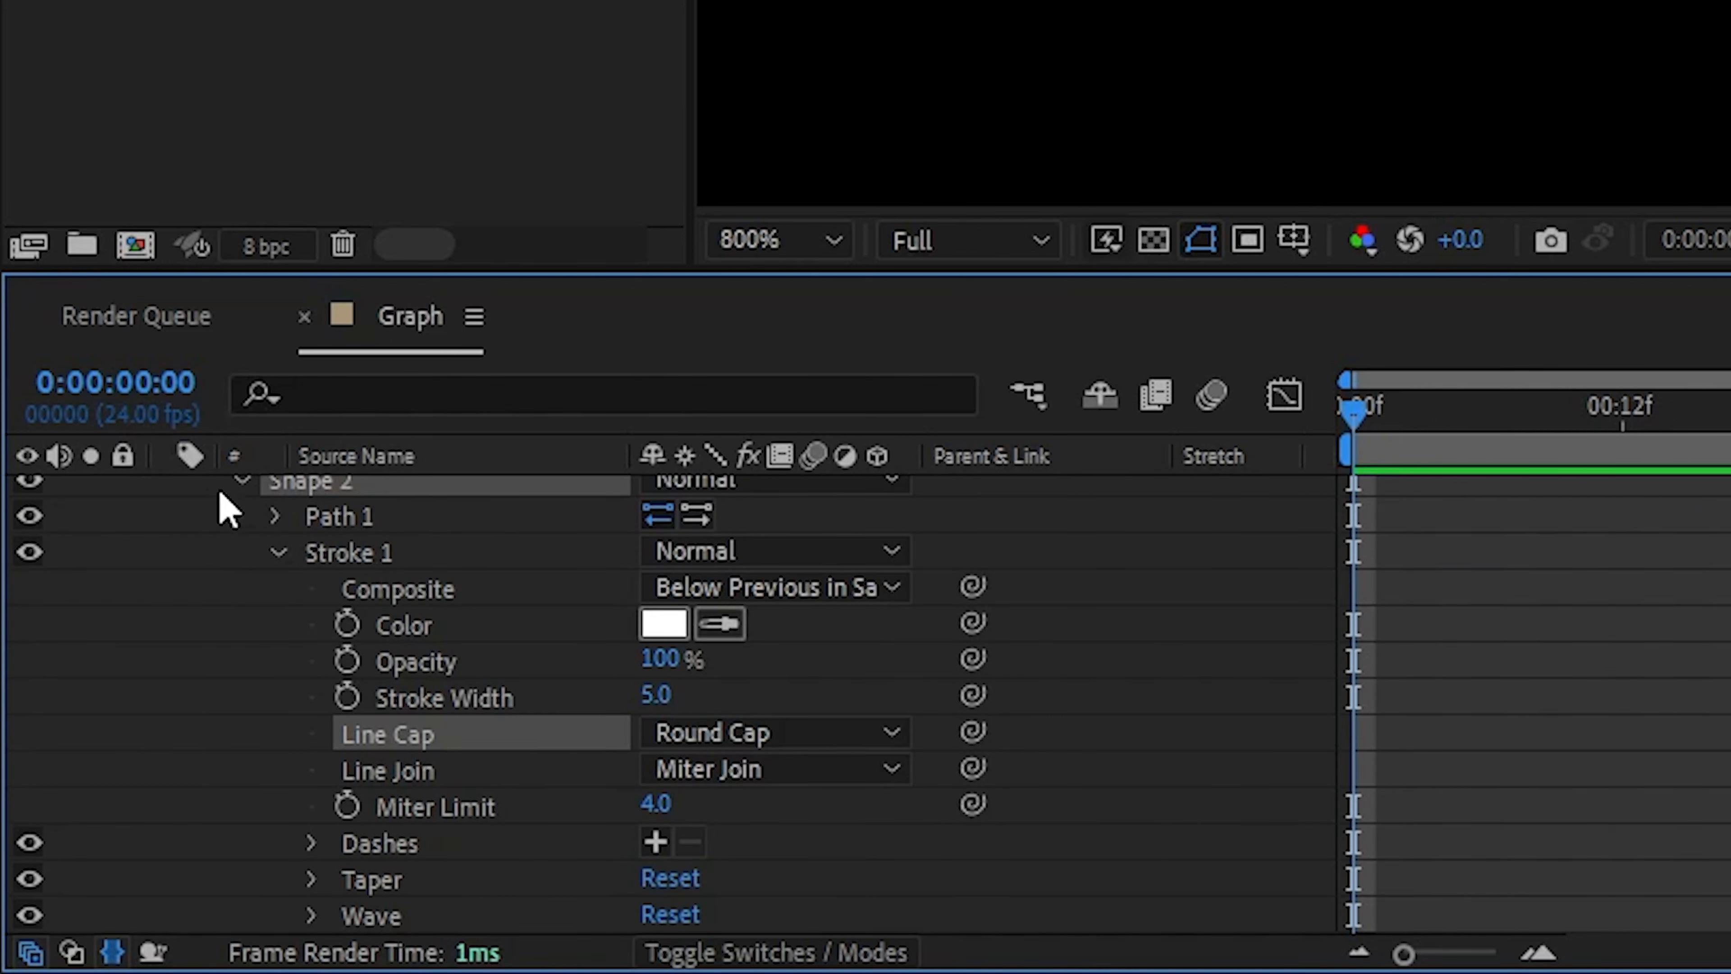
# - Set the line cap of Shape 1's stroke to Round Cap and align the horizontal line with the vertical line's end
pyautogui.click(242, 479)
pyautogui.click(244, 603)
pyautogui.click(749, 732)
pyautogui.click(746, 823)
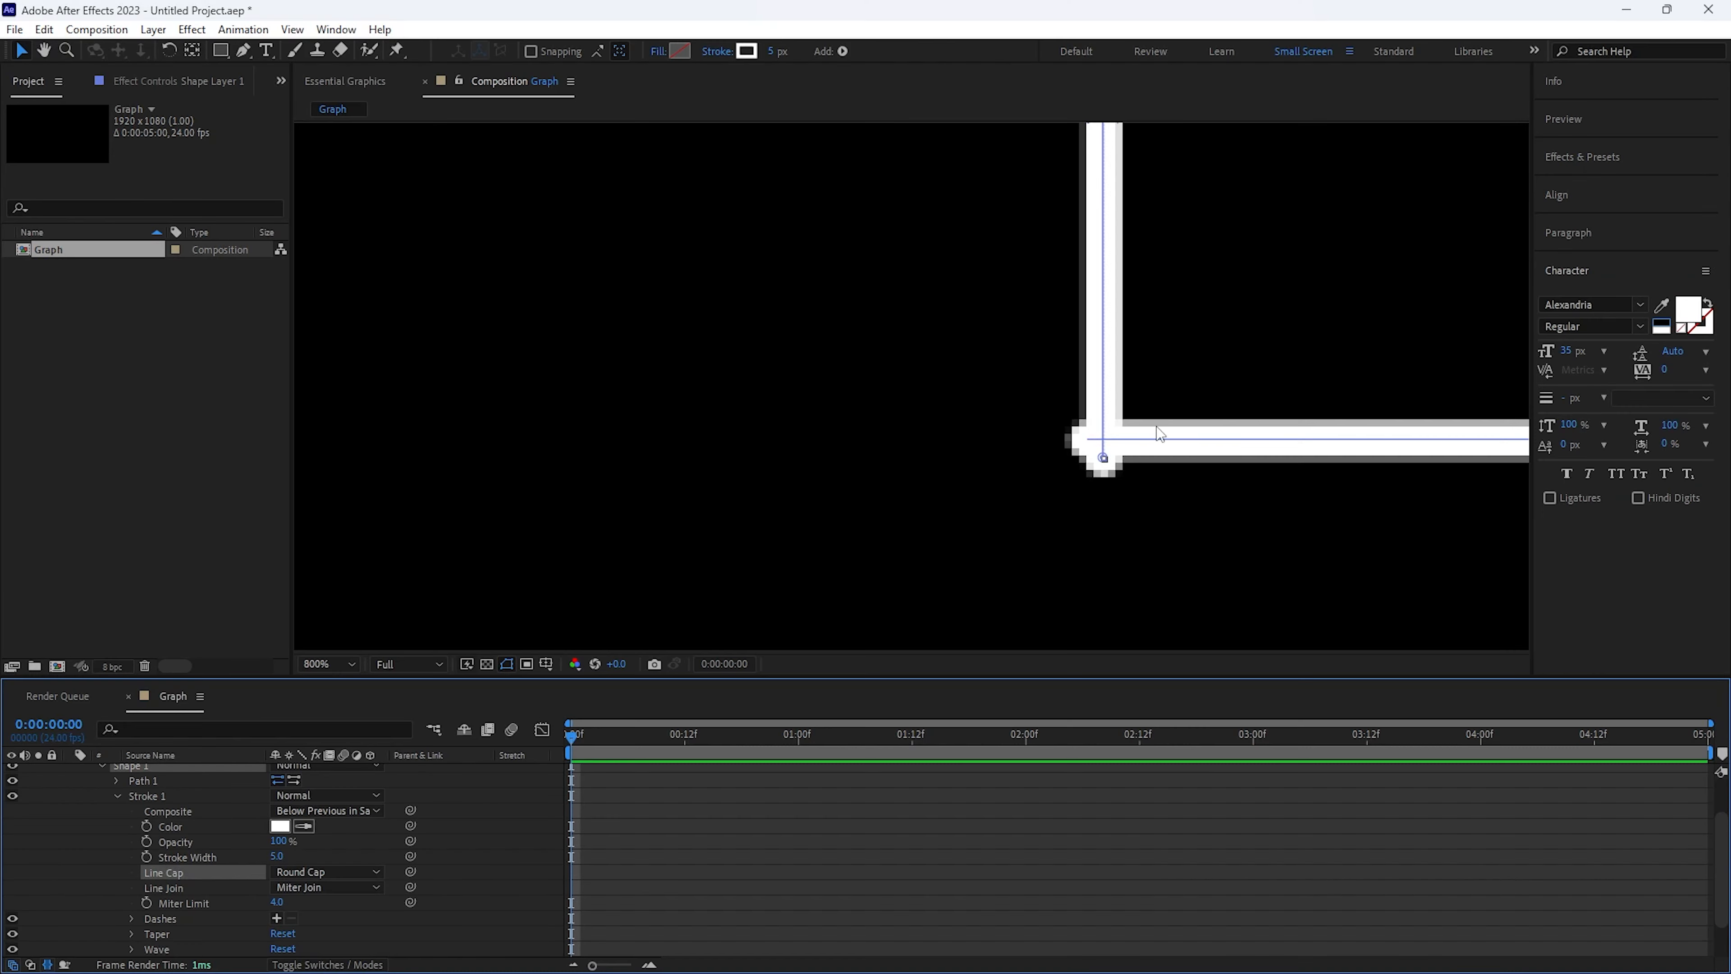
pyautogui.moveTo(1163, 434); pyautogui.dragTo(1179, 452)
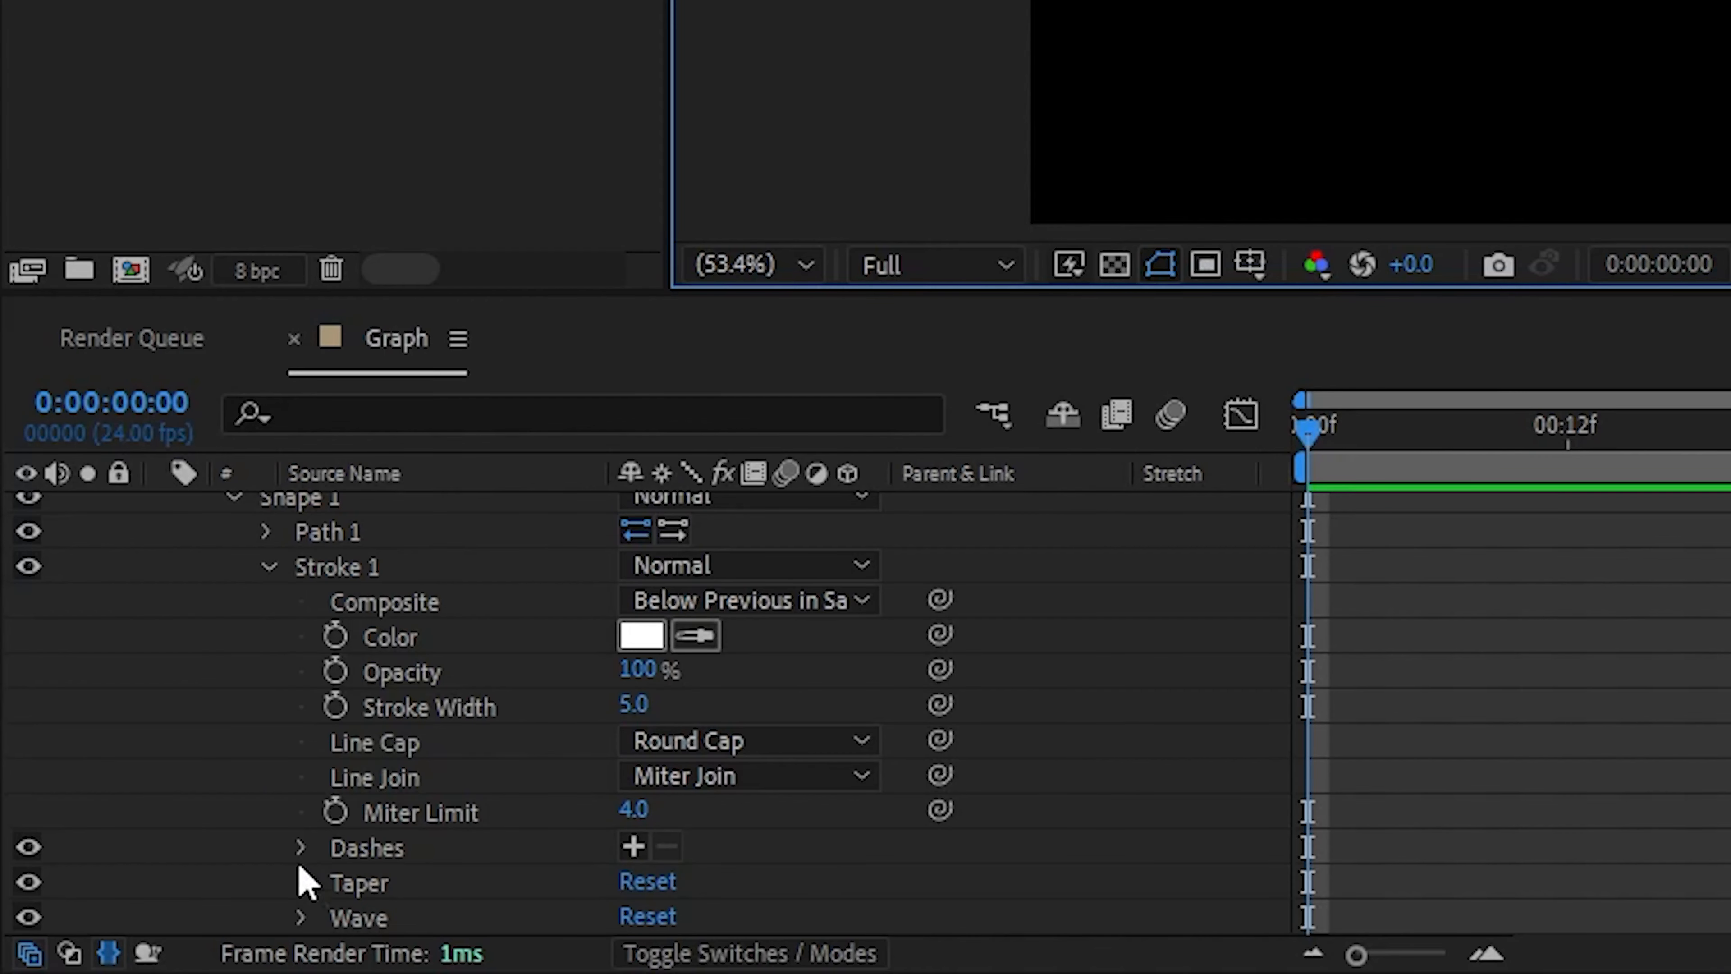
# - Set the taper End Length of Shape 1's stroke to 60%
pyautogui.click(301, 882)
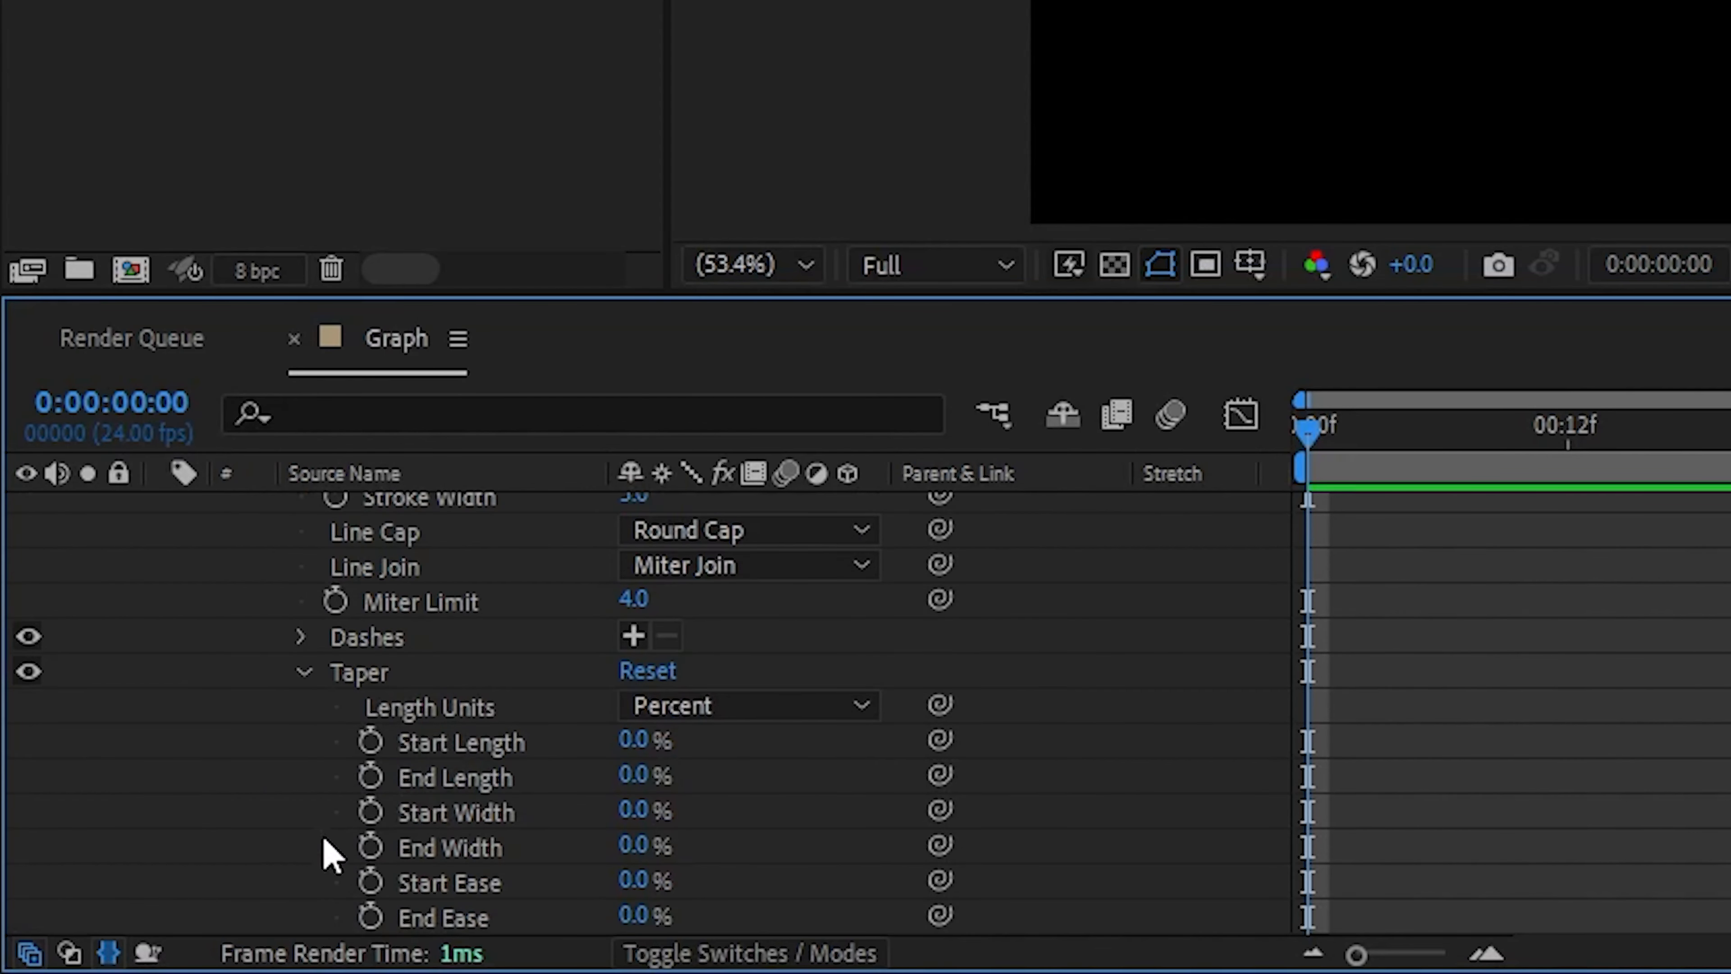
pyautogui.click(638, 776)
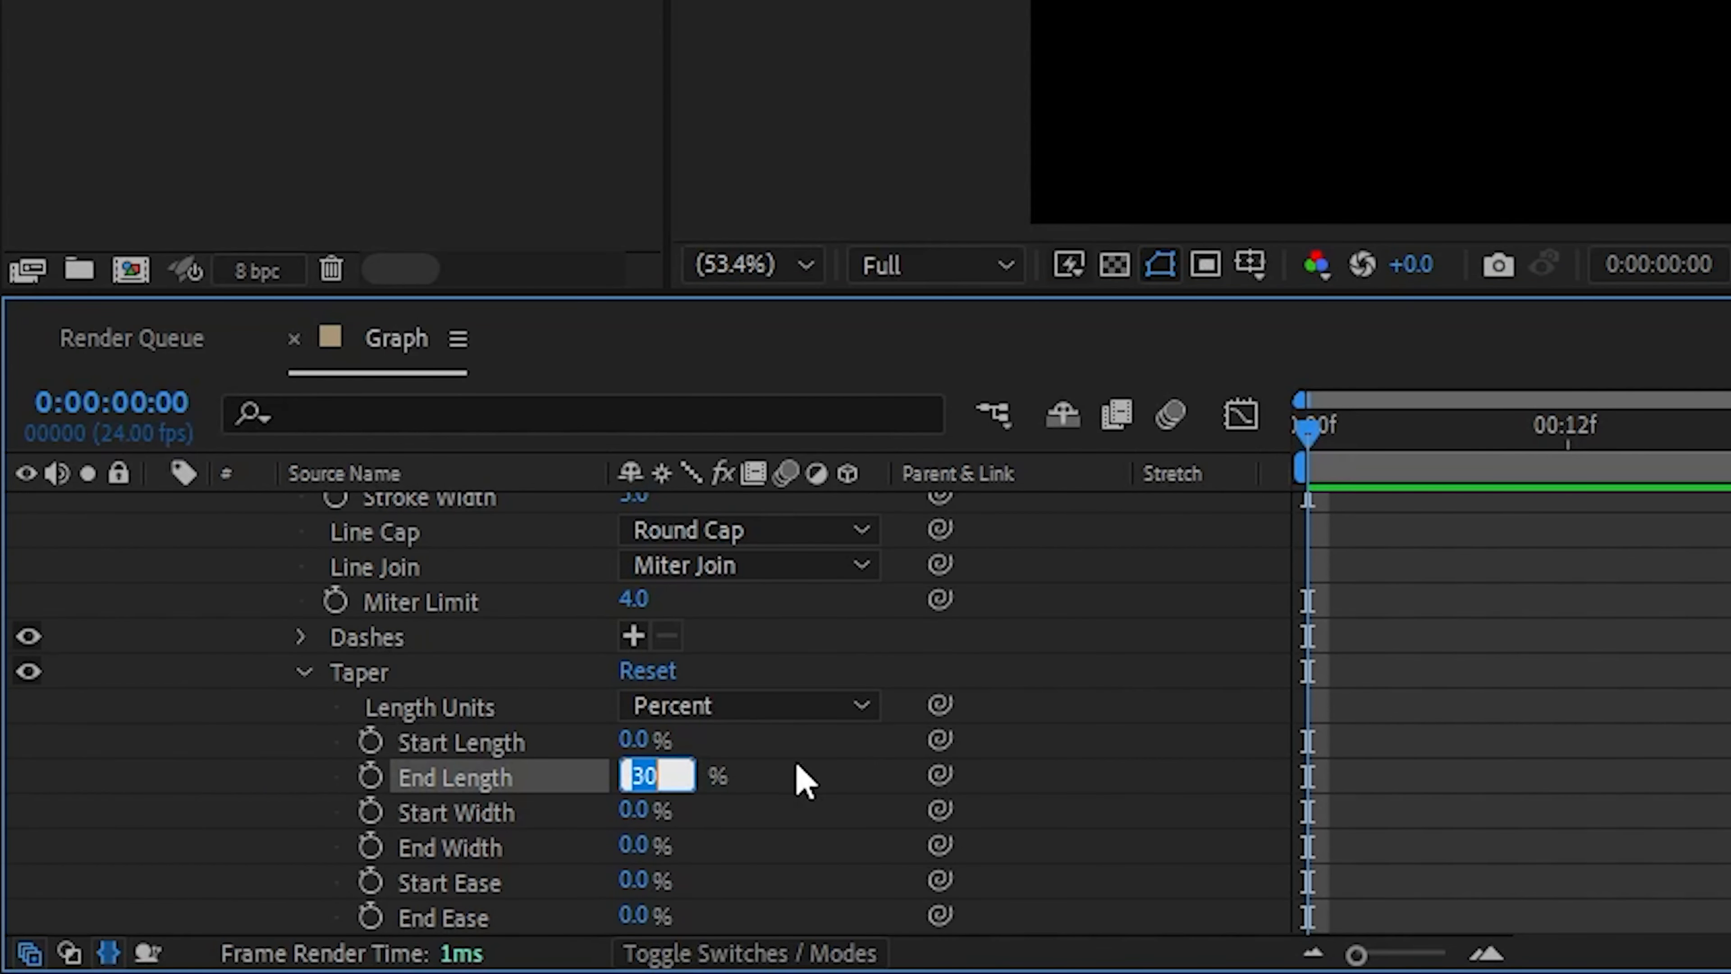
pyautogui.write('60')
pyautogui.press('Return')
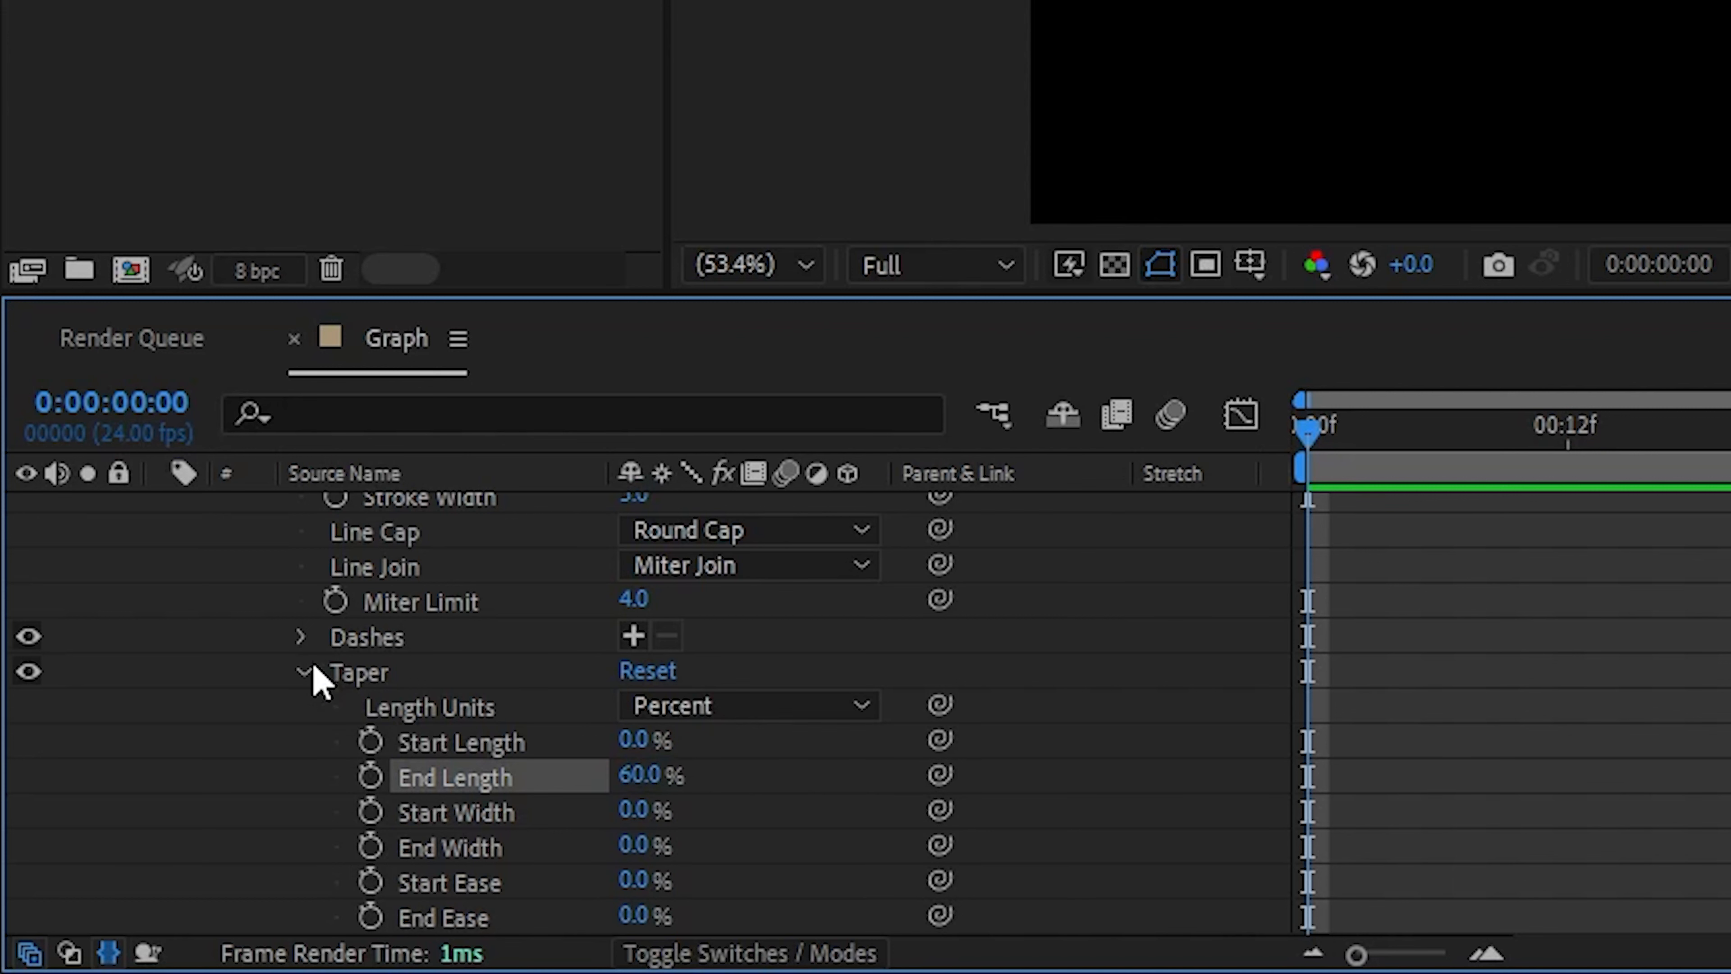
# - Set the taper End Length of Shape 2's stroke to 60%
pyautogui.scroll(5, 306, 666)
pyautogui.click(234, 616)
pyautogui.click(233, 580)
pyautogui.click(303, 889)
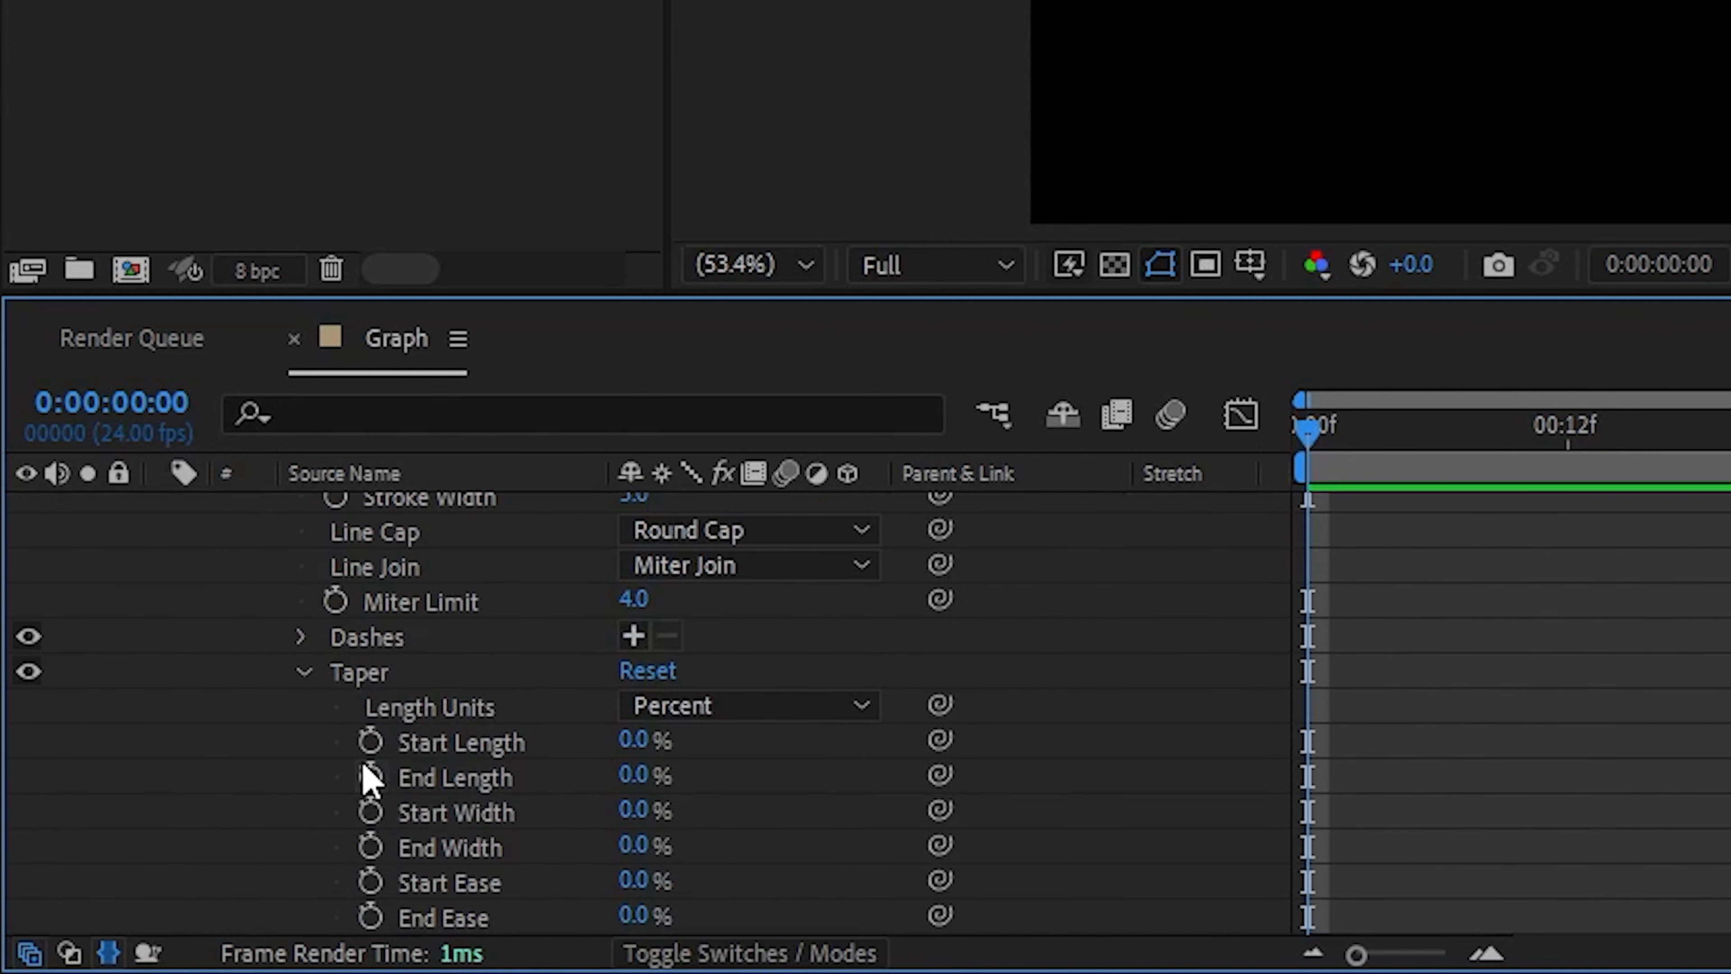
pyautogui.scroll(-2, 363, 765)
pyautogui.click(635, 600)
pyautogui.write('30')
pyautogui.press('Return')
pyautogui.click(628, 600)
pyautogui.write('60')
pyautogui.press('Return')
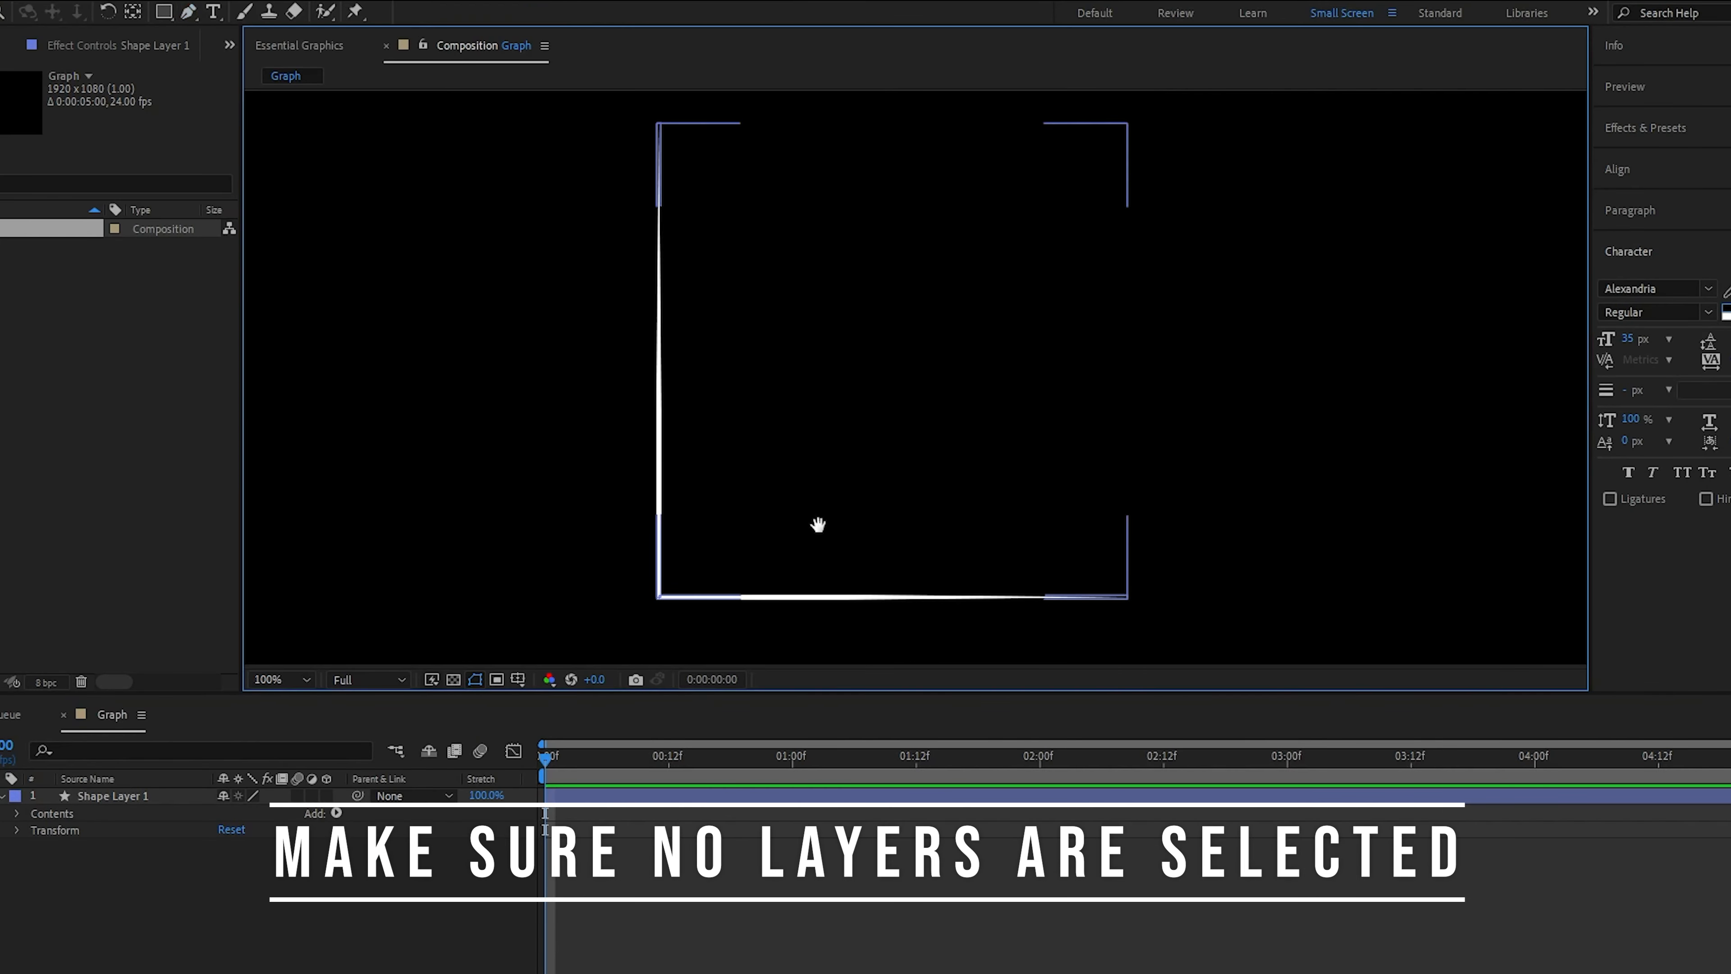
# - Draw a winding, folded curve from the graph's origin on a new shape layer with the Pen tool
pyautogui.press('g')
pyautogui.click(657, 602)
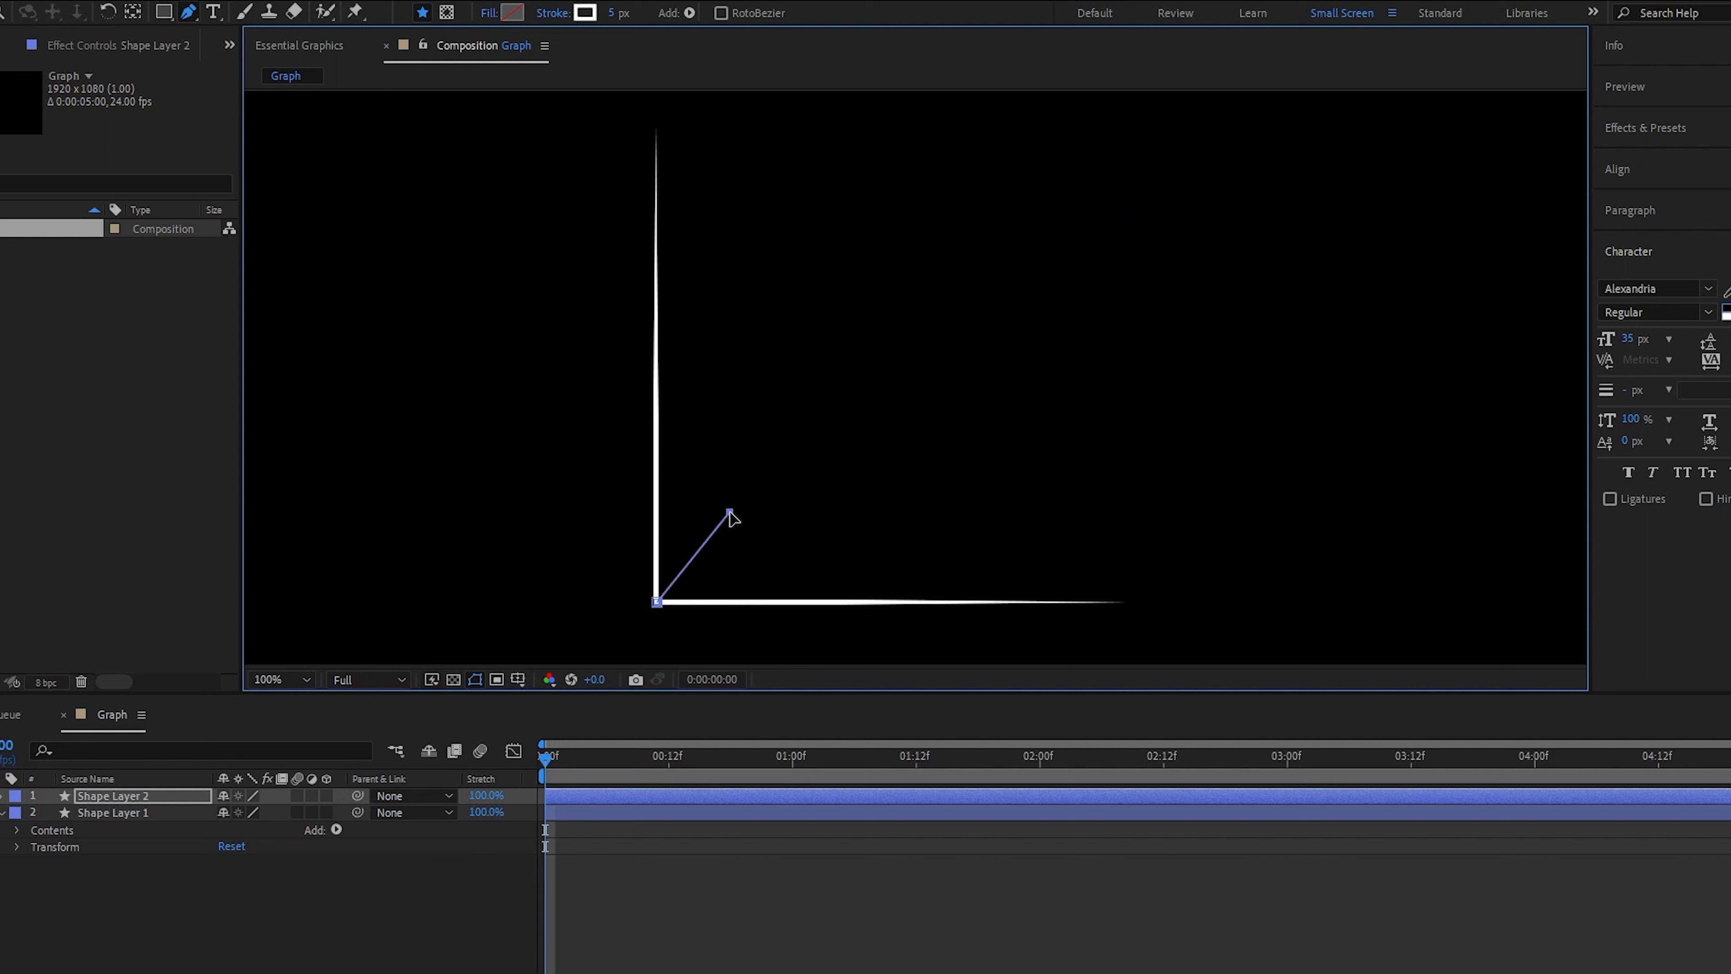
pyautogui.moveTo(744, 503); pyautogui.dragTo(820, 542)
pyautogui.click(799, 520)
pyautogui.click(746, 421)
pyautogui.moveTo(693, 440); pyautogui.dragTo(701, 423)
pyautogui.moveTo(856, 497); pyautogui.dragTo(868, 498)
pyautogui.moveTo(871, 464); pyautogui.dragTo(869, 448)
pyautogui.moveTo(851, 427); pyautogui.dragTo(836, 414)
pyautogui.click(808, 400)
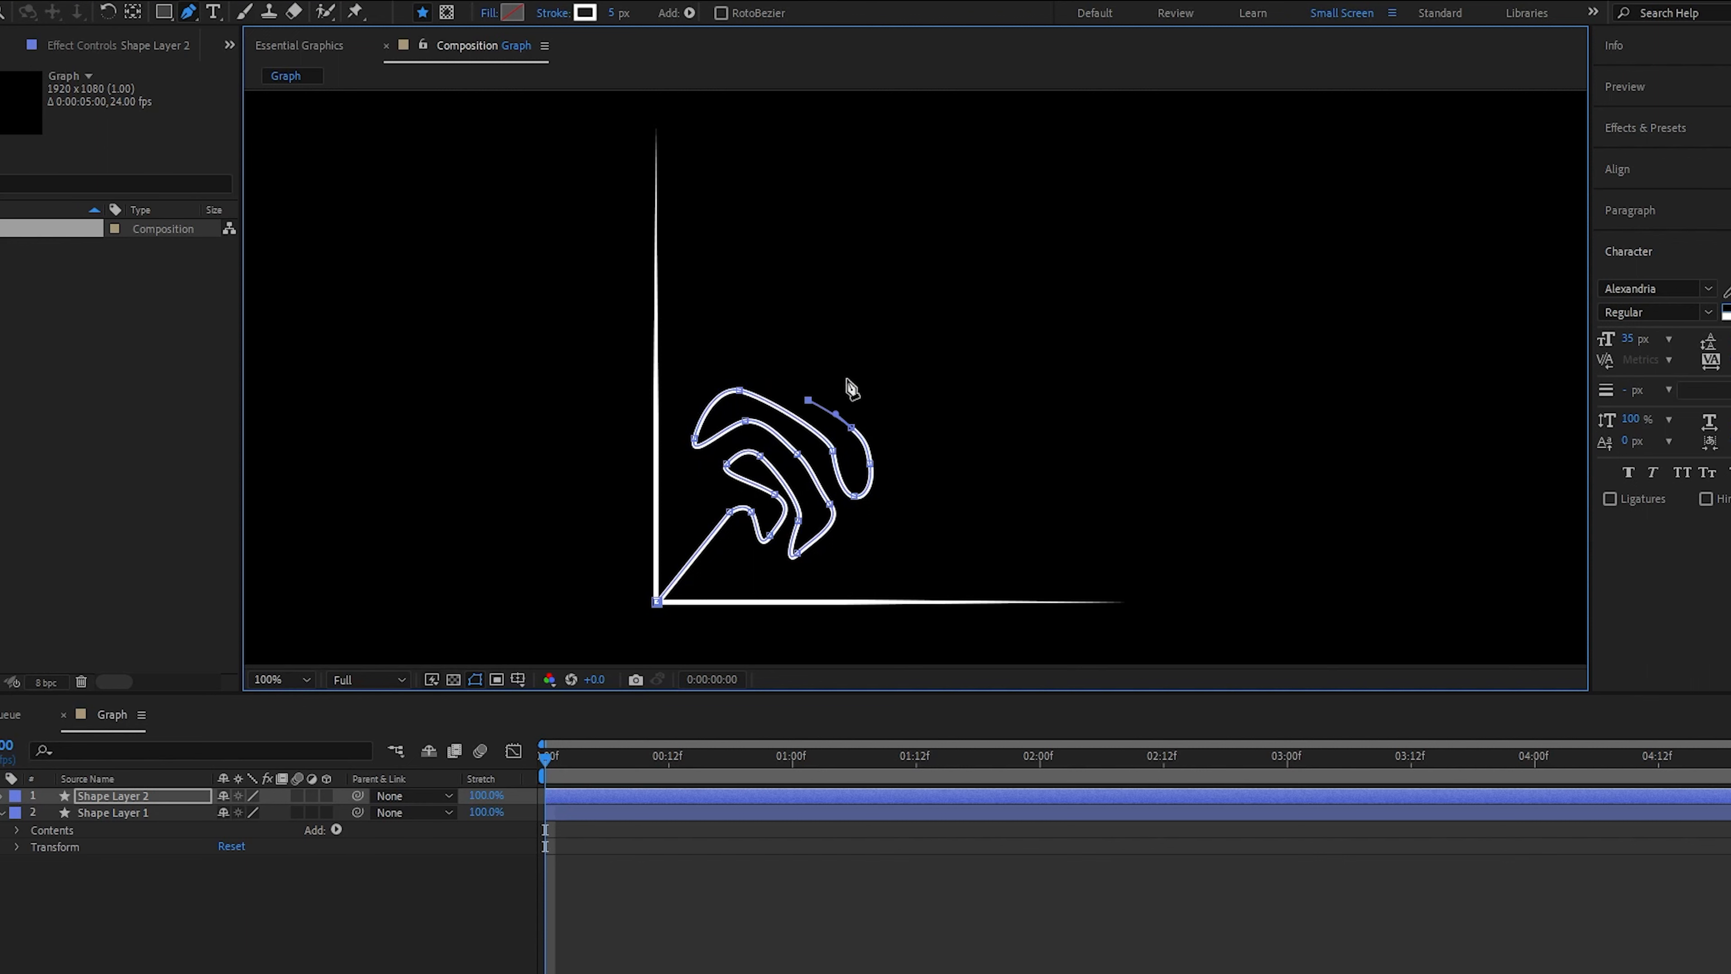
# - Continue the path with straight segments up to a peak, down near the horizontal axis and steeply up to the right
pyautogui.click(900, 326)
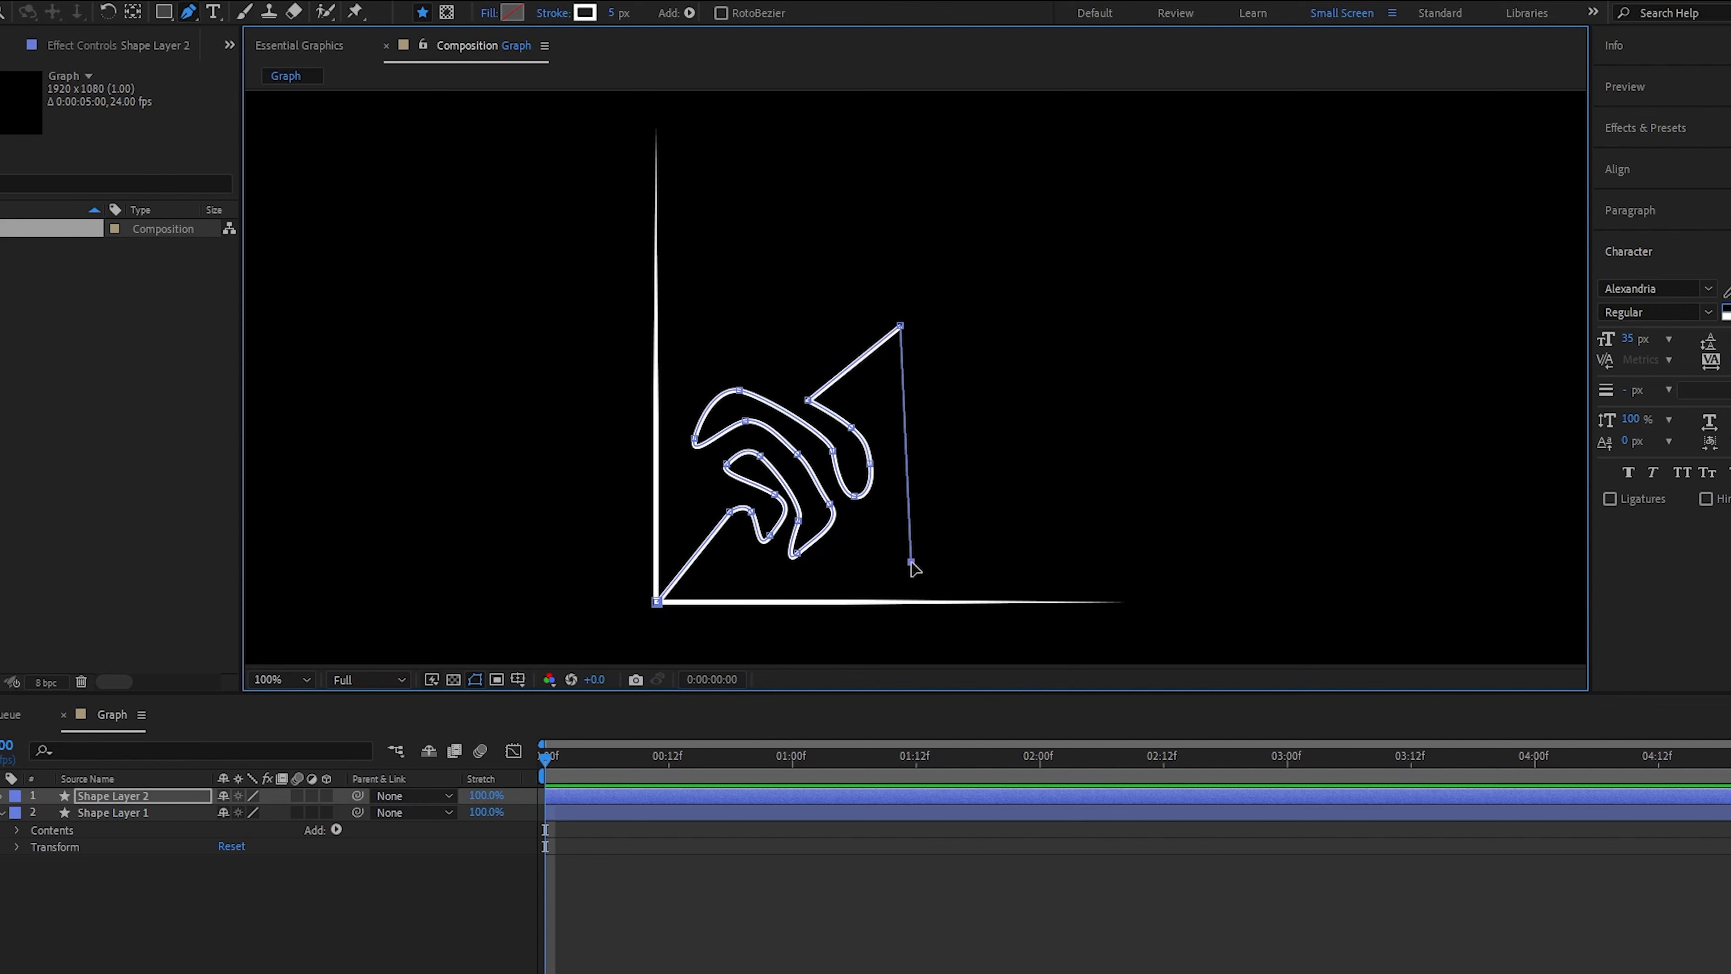
pyautogui.moveTo(1017, 438); pyautogui.dragTo(948, 482)
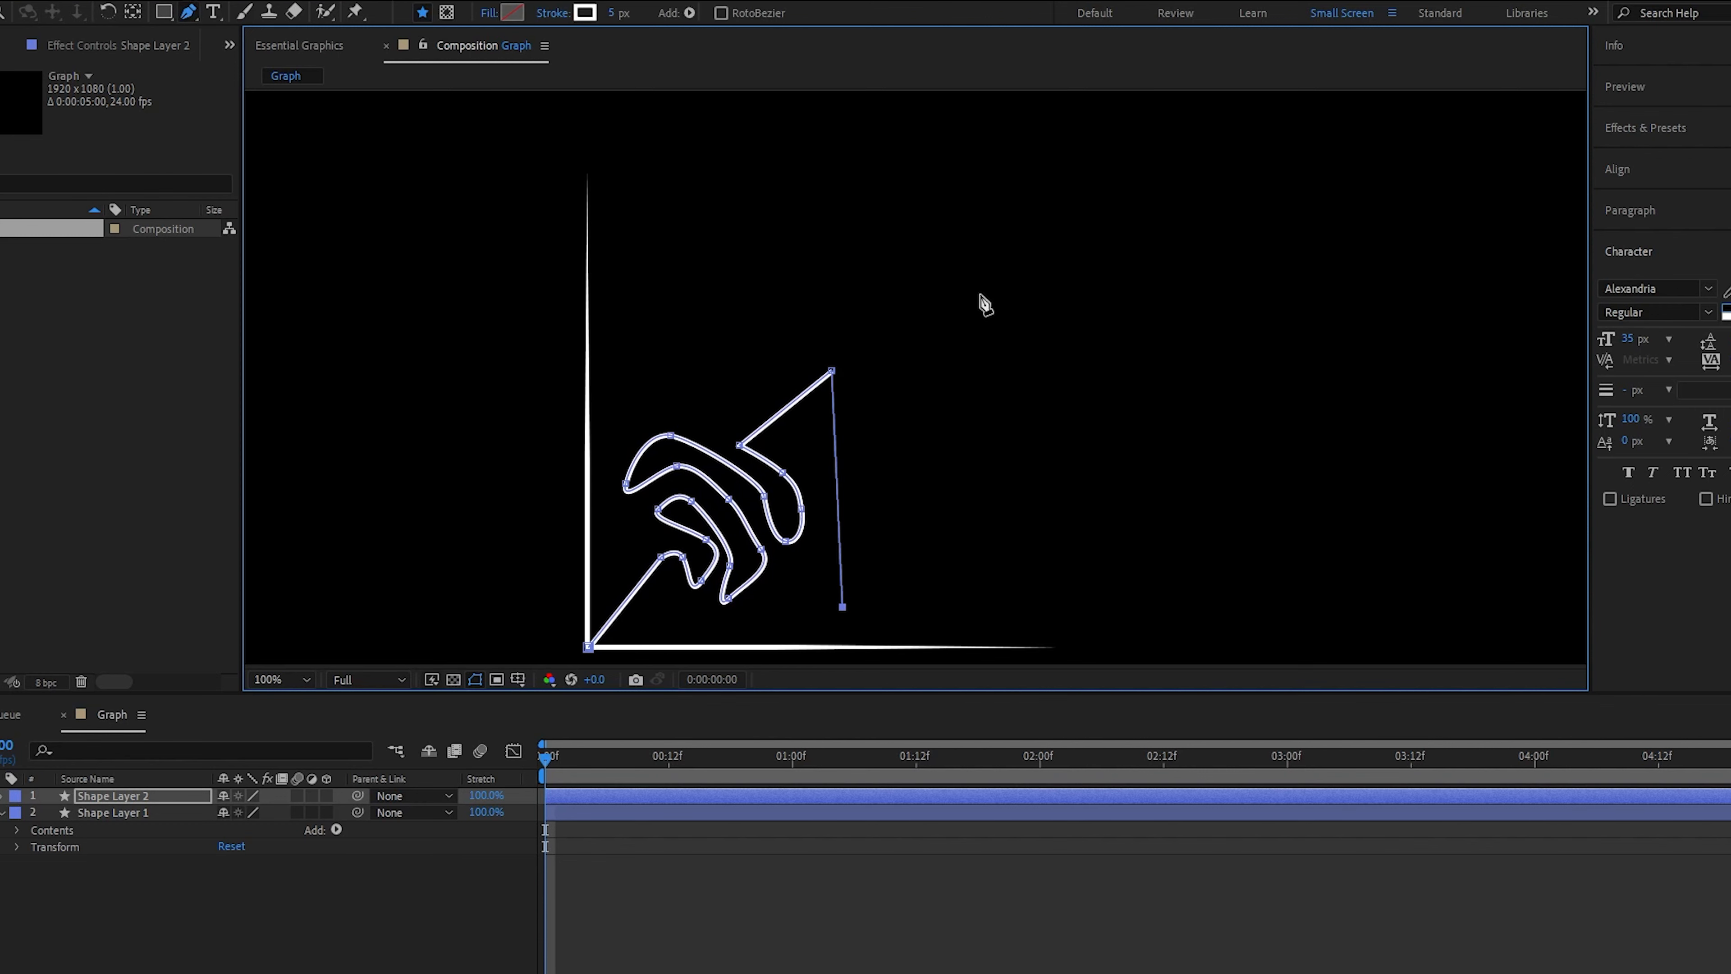
pyautogui.click(1016, 198)
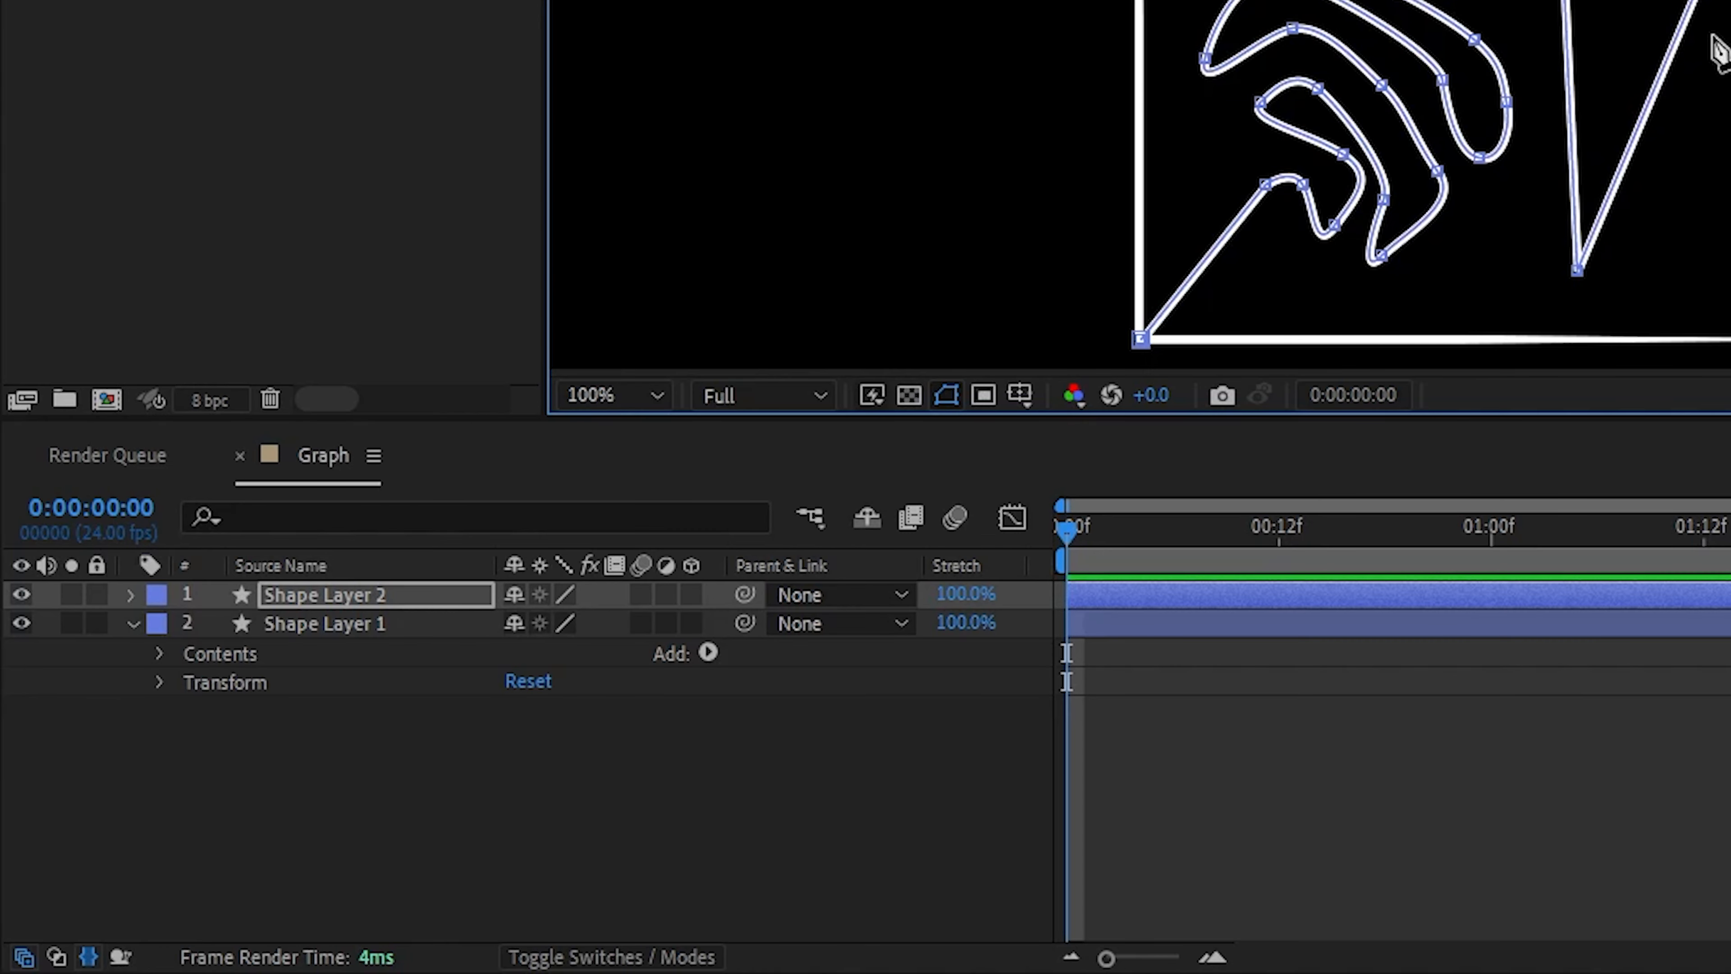
# - Set the stroke of Shape Layer 2's path to Round Cap and Round Join
pyautogui.click(131, 596)
pyautogui.click(159, 625)
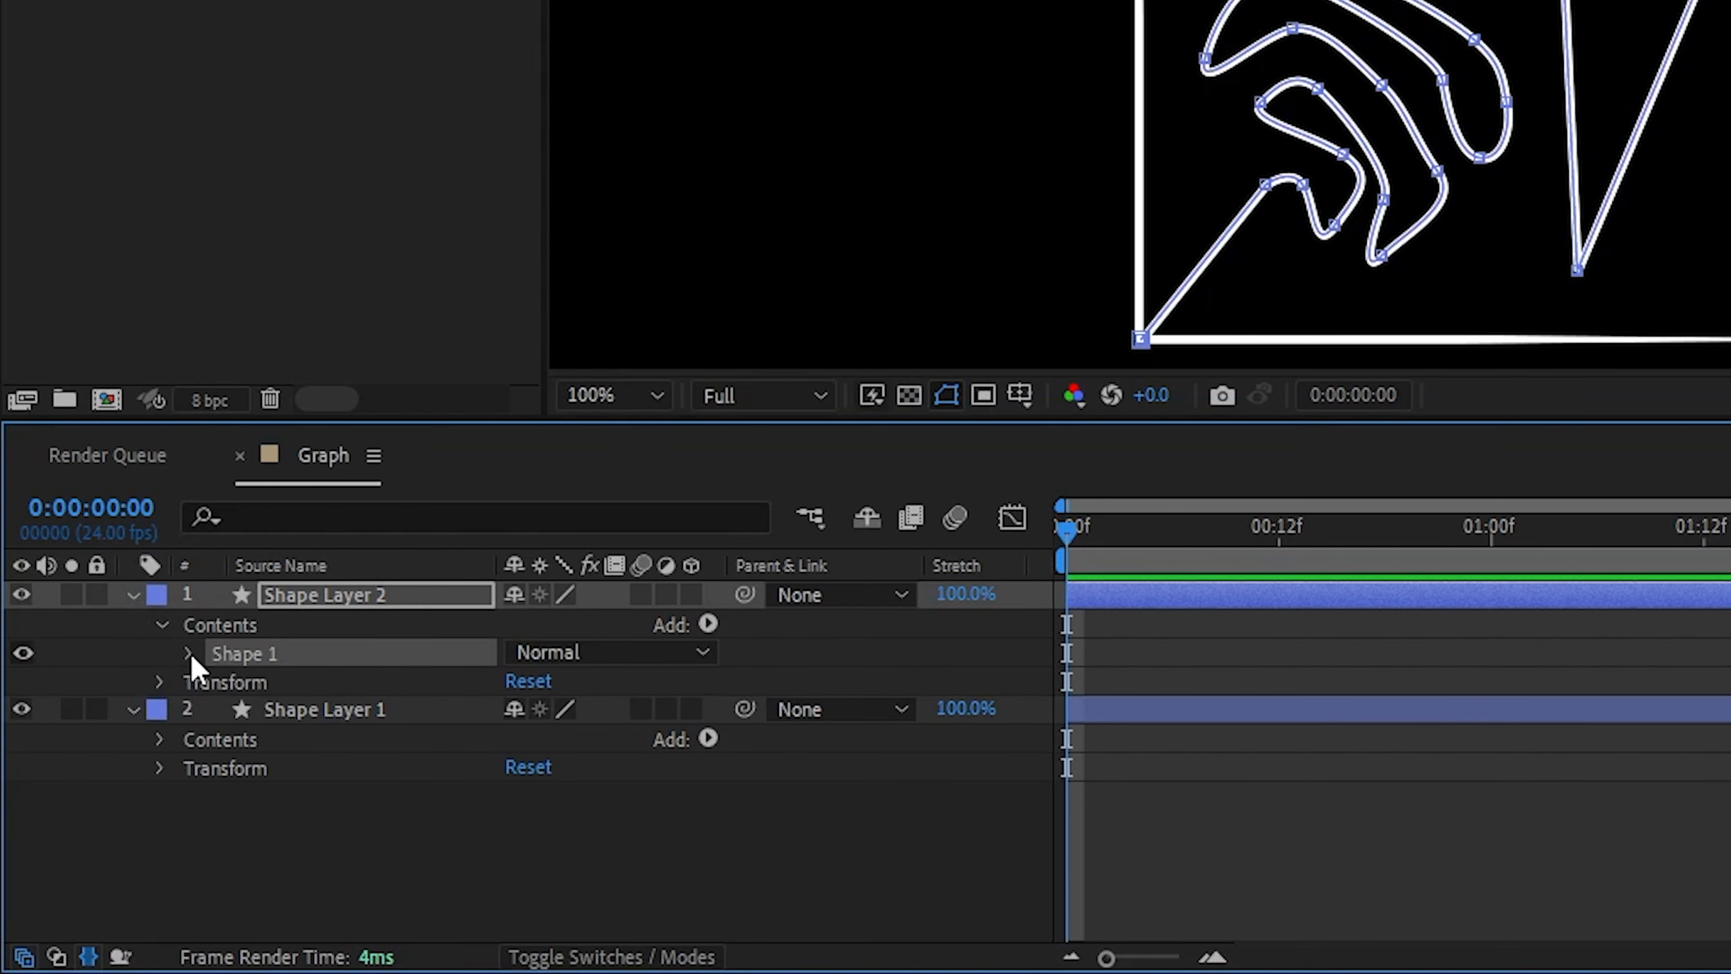
pyautogui.click(190, 653)
pyautogui.click(216, 711)
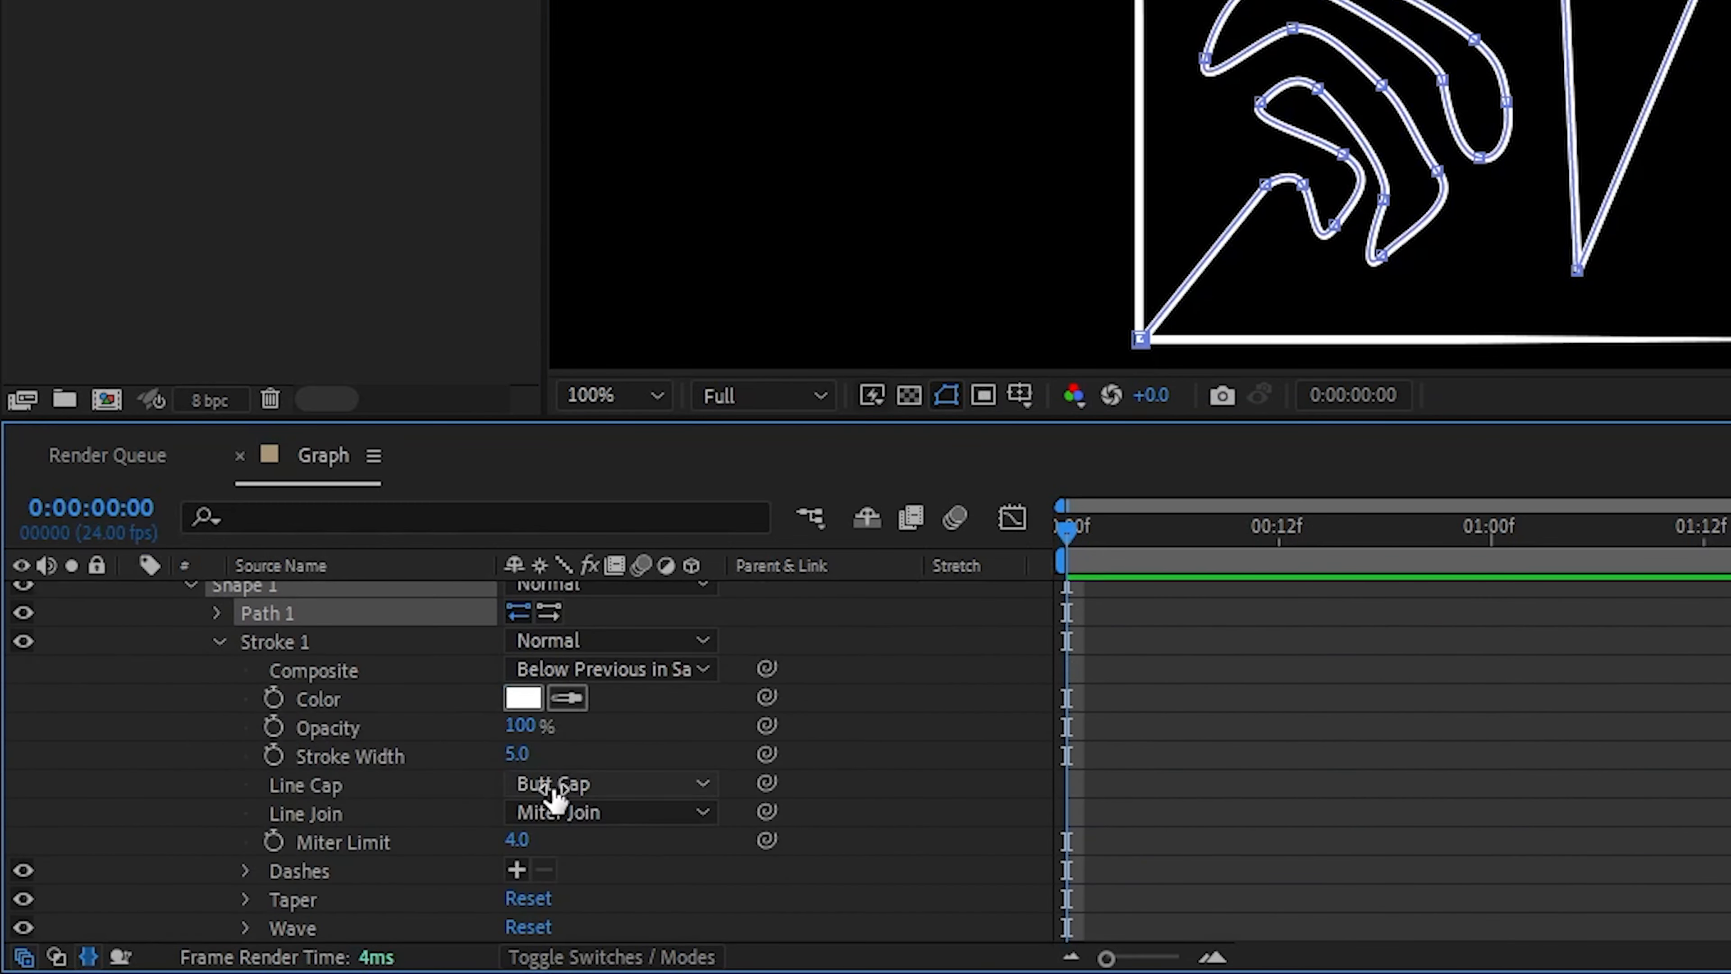
pyautogui.click(572, 784)
pyautogui.click(576, 857)
pyautogui.click(572, 813)
pyautogui.click(574, 898)
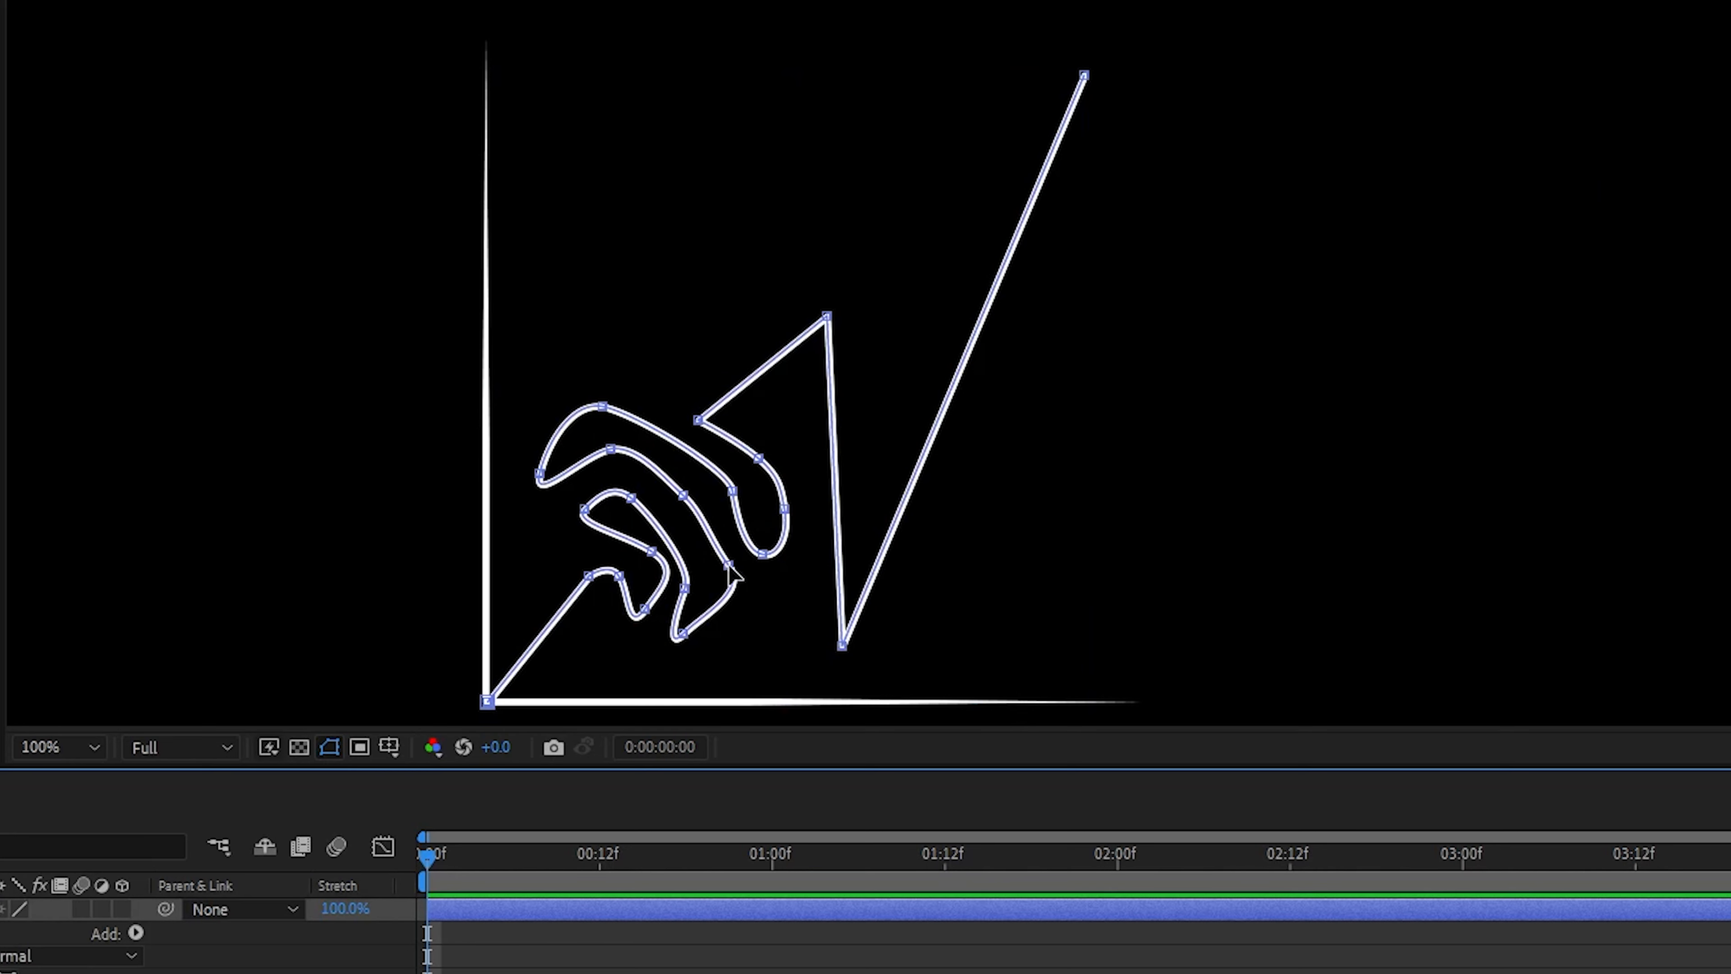
# - Smooth the folds of the winding curve by adjusting its points and handles into even, rounded loops
pyautogui.click(652, 551)
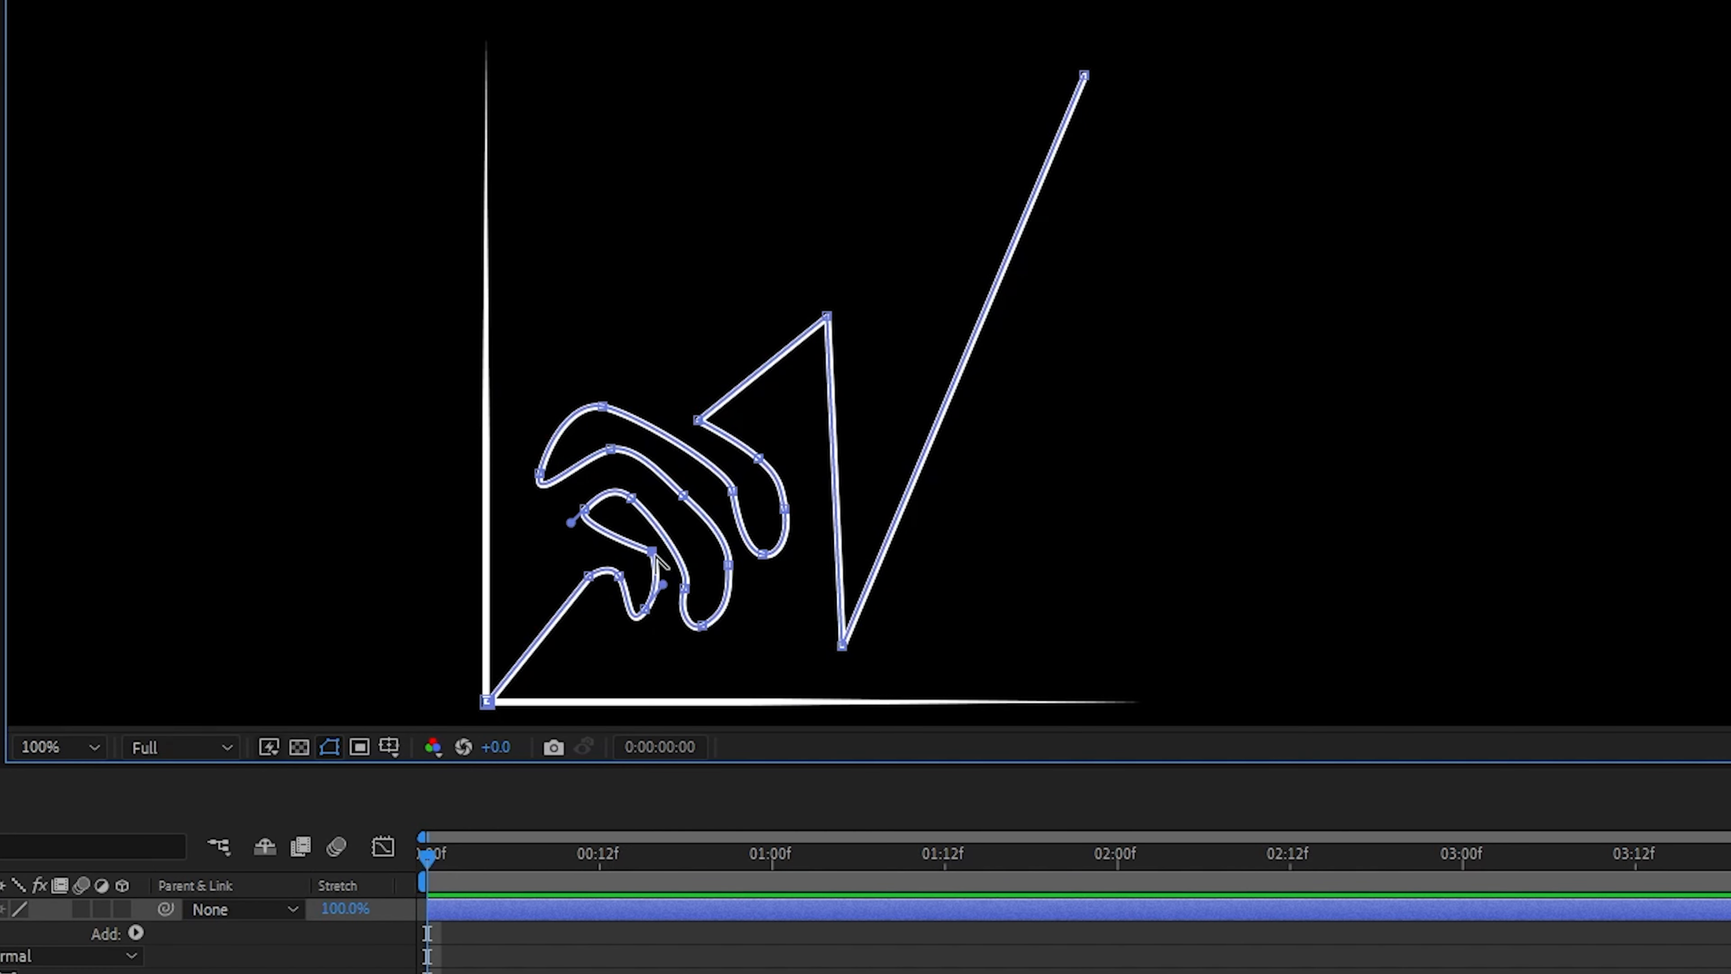
pyautogui.click(585, 510)
pyautogui.click(645, 610)
pyautogui.moveTo(692, 567); pyautogui.dragTo(657, 508)
pyautogui.moveTo(611, 449); pyautogui.dragTo(654, 467)
pyautogui.moveTo(539, 474); pyautogui.dragTo(563, 490)
pyautogui.moveTo(602, 406); pyautogui.dragTo(623, 426)
pyautogui.moveTo(653, 432); pyautogui.dragTo(652, 425)
pyautogui.moveTo(733, 491); pyautogui.dragTo(727, 493)
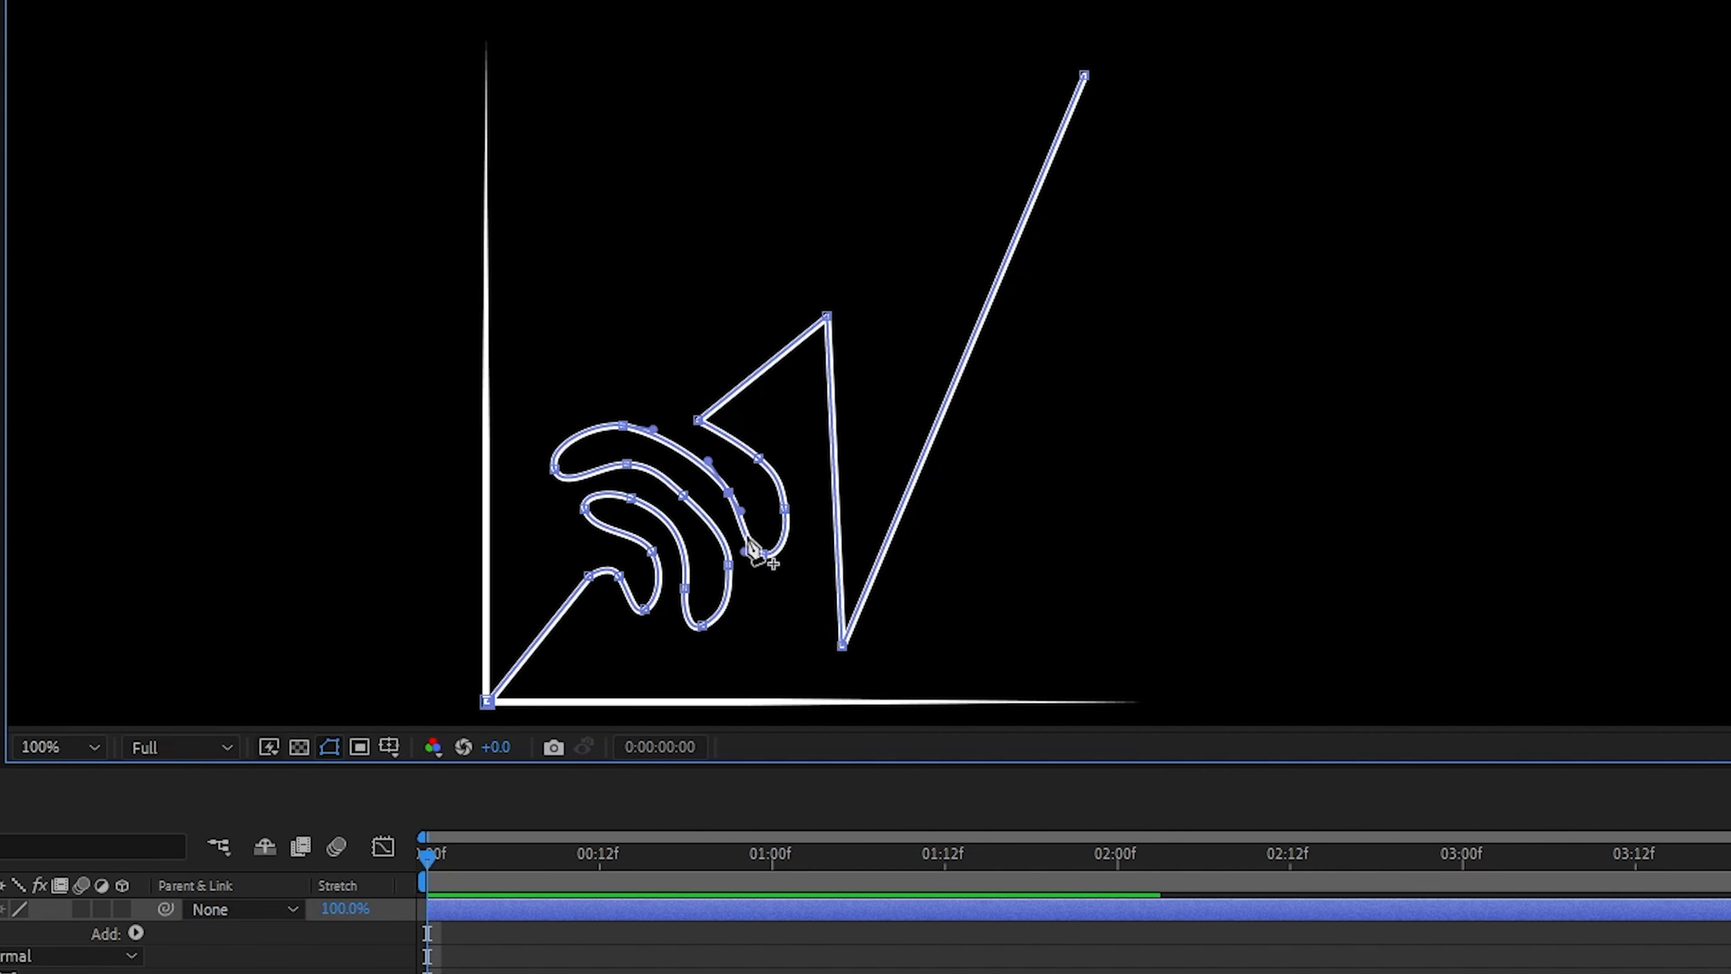
pyautogui.moveTo(762, 555); pyautogui.dragTo(768, 558)
pyautogui.moveTo(759, 459); pyautogui.dragTo(734, 449)
pyautogui.moveTo(784, 508); pyautogui.dragTo(775, 508)
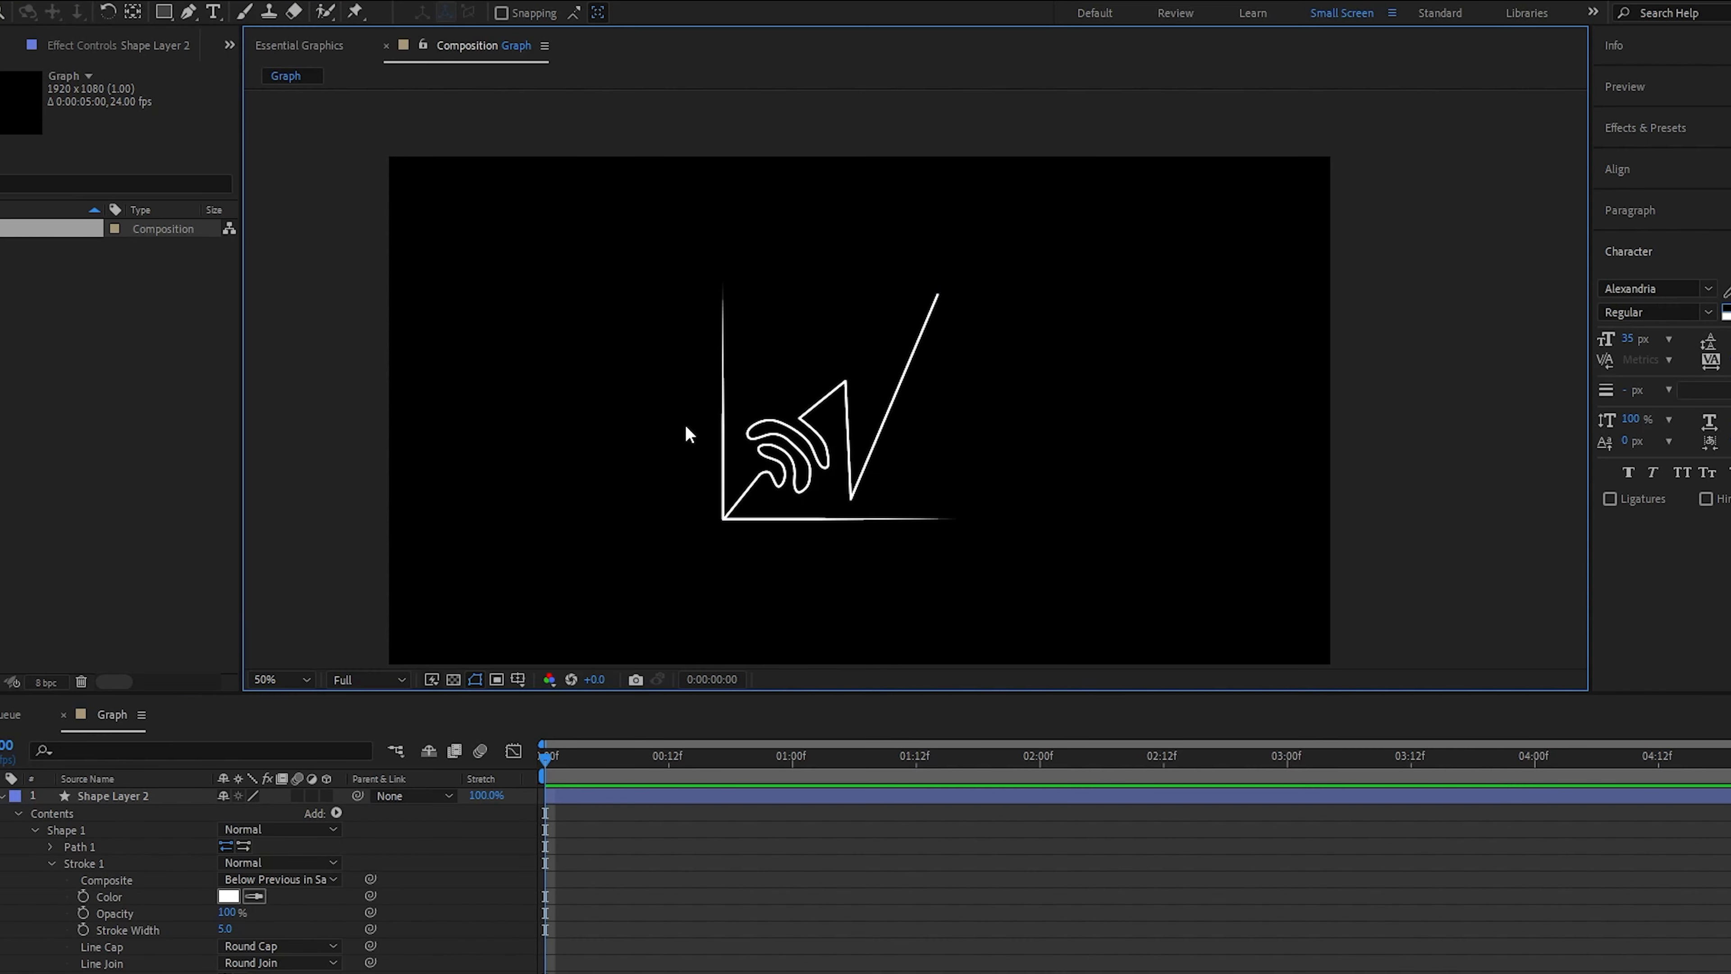
# - Draw a circle enclosing the winding curve on a new shape layer with the Ellipse tool
pyautogui.moveTo(164, 13); pyautogui.dragTo(205, 53)
pyautogui.press('.')
pyautogui.moveTo(771, 496)
pyautogui.mouseDown()
pyautogui.moveTo(773, 398)
pyautogui.moveTo(819, 398)
pyautogui.mouseUp()
pyautogui.moveTo(620, 345); pyautogui.dragTo(789, 541)
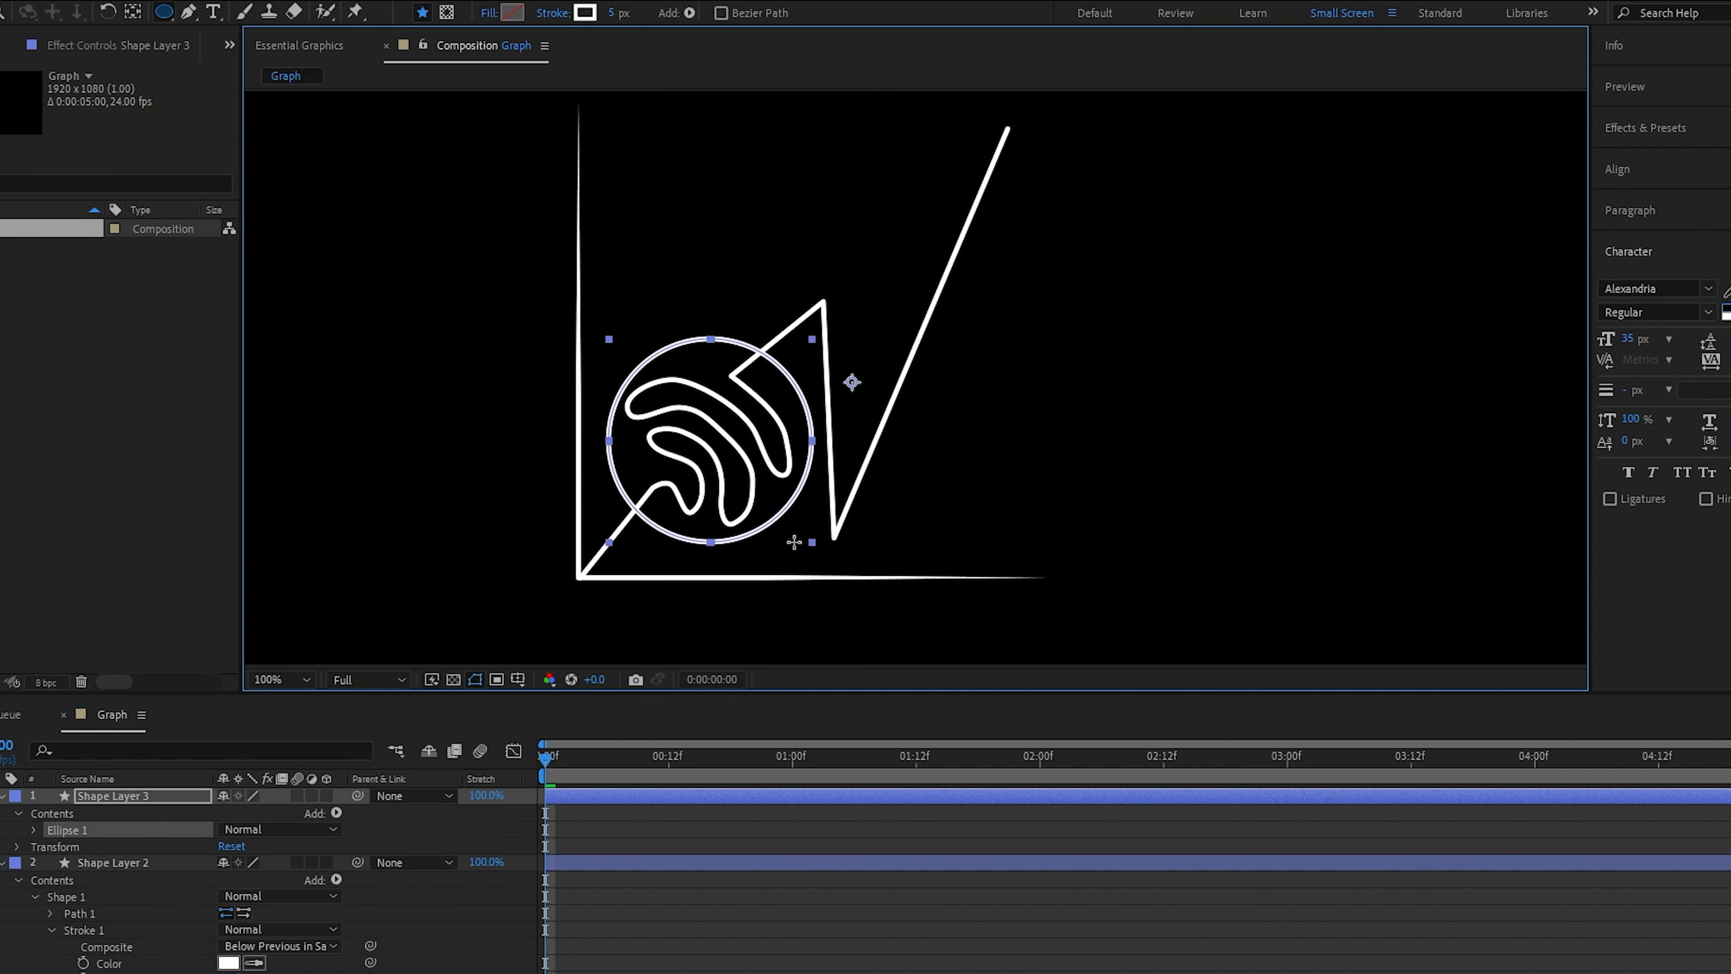
pyautogui.press('space')
pyautogui.press('space')
# - Draw a small circle centred on the graph line's peak as a separate shape layer, with no layer selected
pyautogui.click(725, 820)
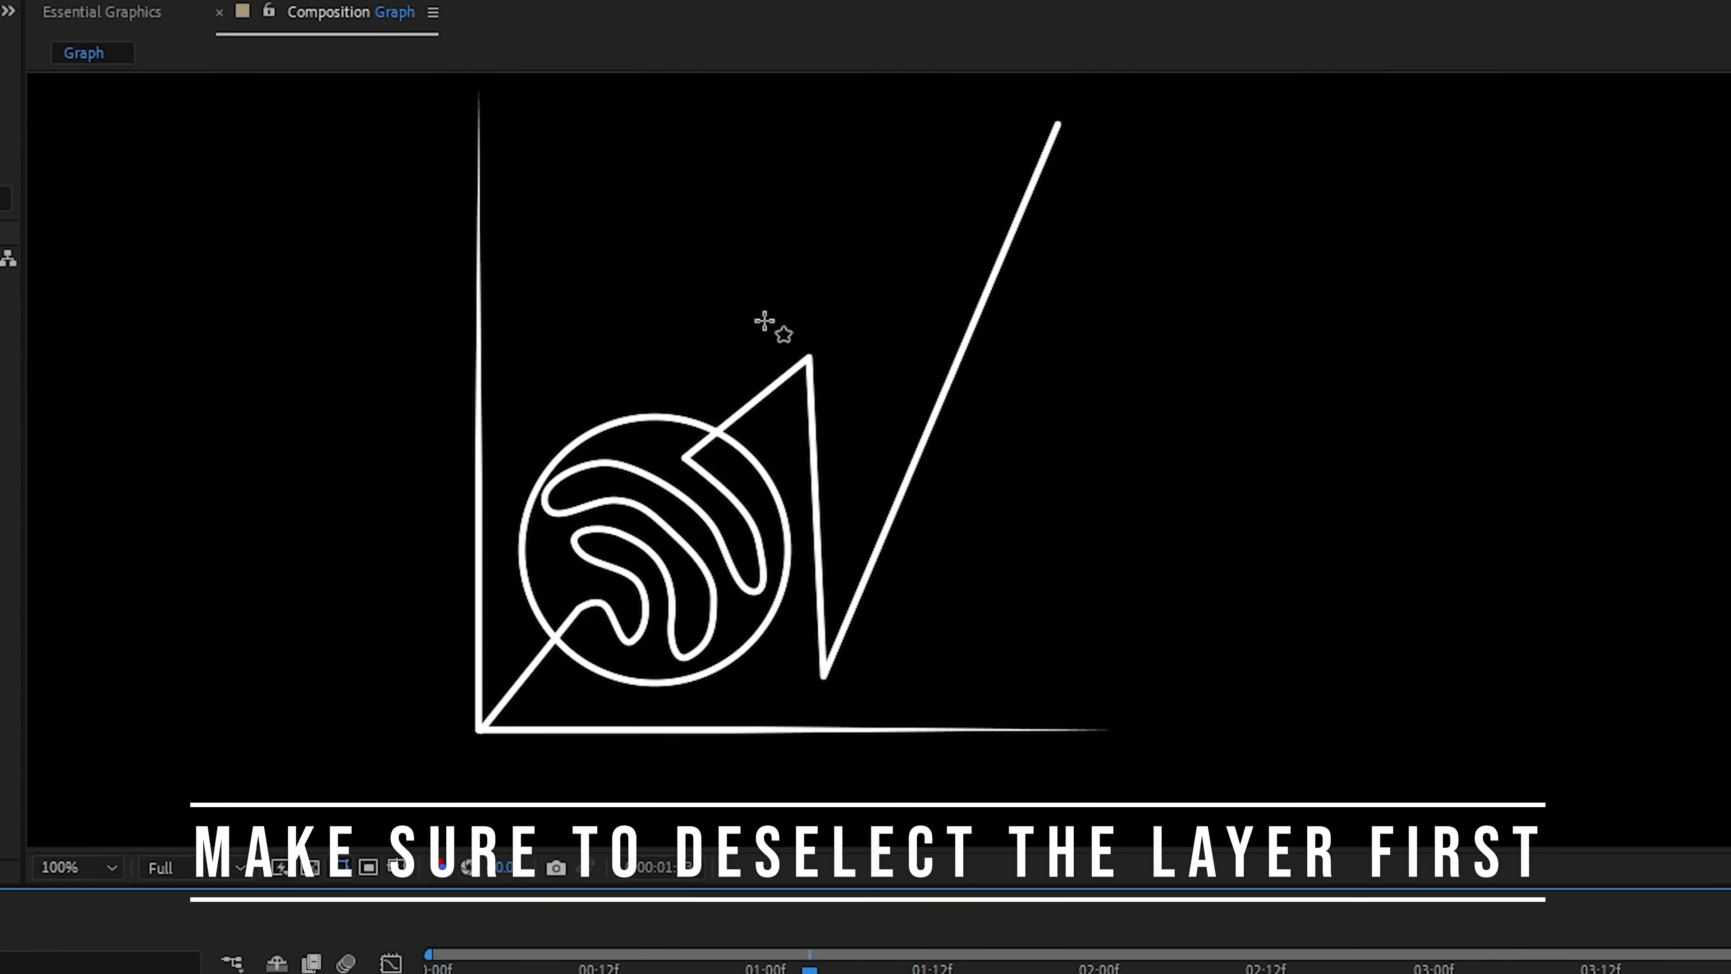
pyautogui.moveTo(764, 321); pyautogui.dragTo(847, 396)
pyautogui.press('space')
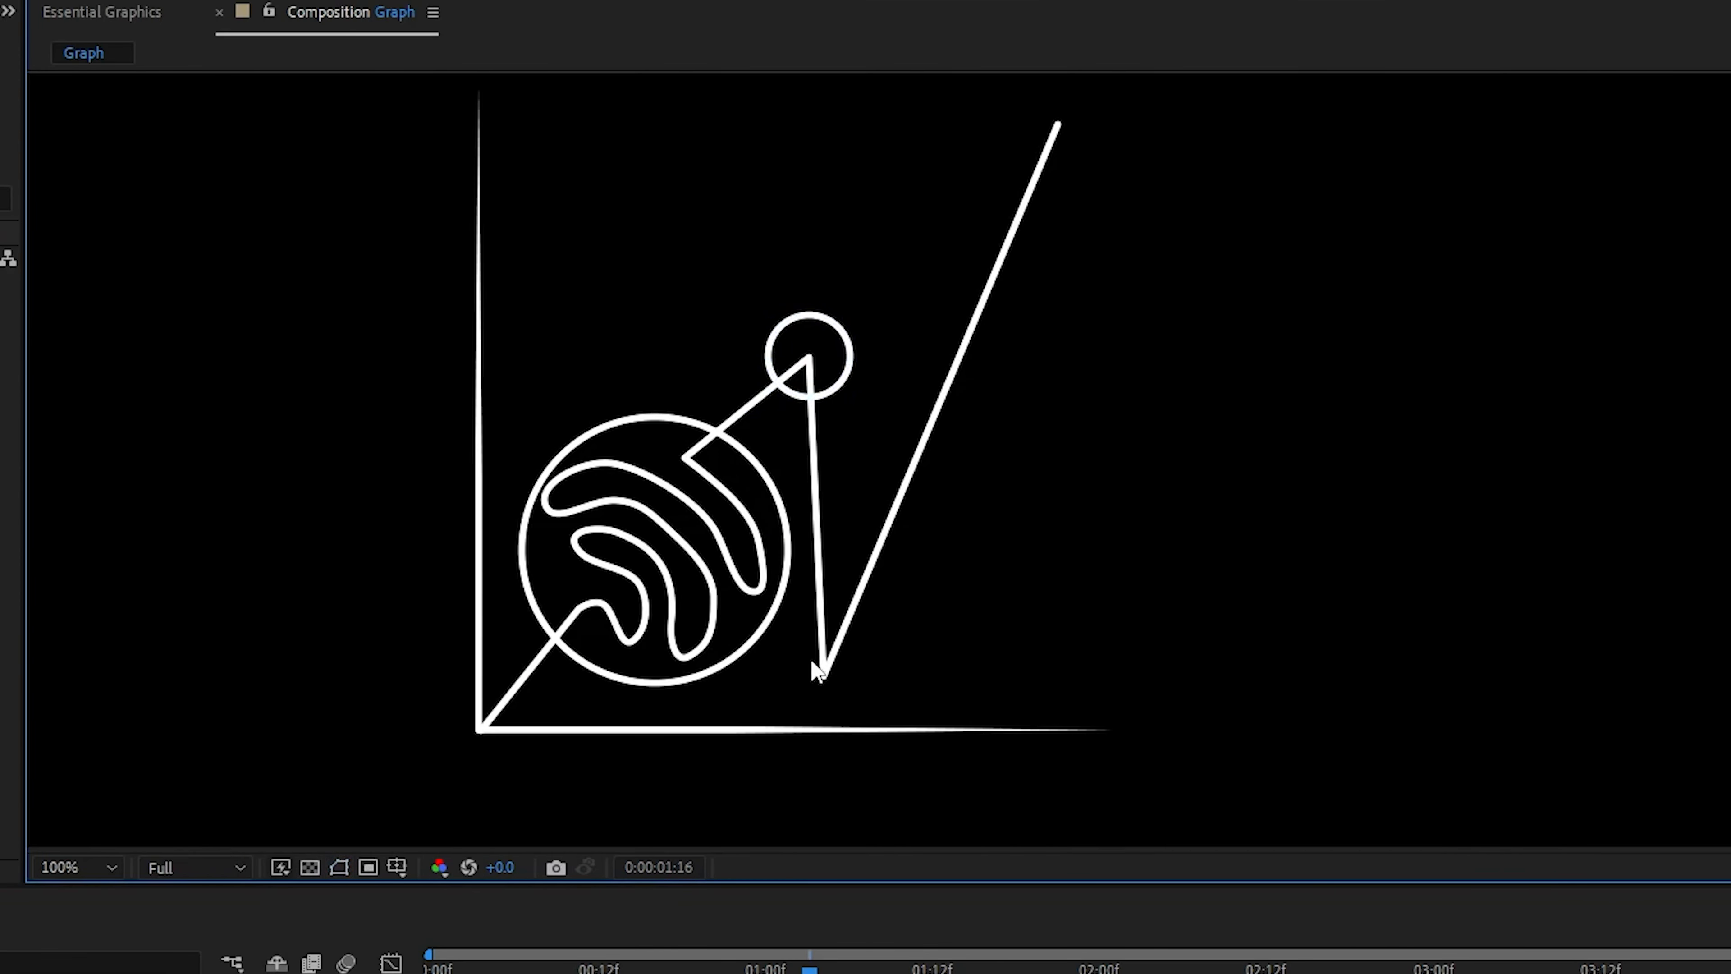
pyautogui.press('space')
# - Collapse the expanded properties of the shape layers in the timeline
pyautogui.click(849, 825)
pyautogui.click(3, 796)
pyautogui.click(2, 813)
pyautogui.click(3, 829)
# - Add Trim Paths to the contents of Shape Layer 1, outside its two shapes
pyautogui.click(120, 846)
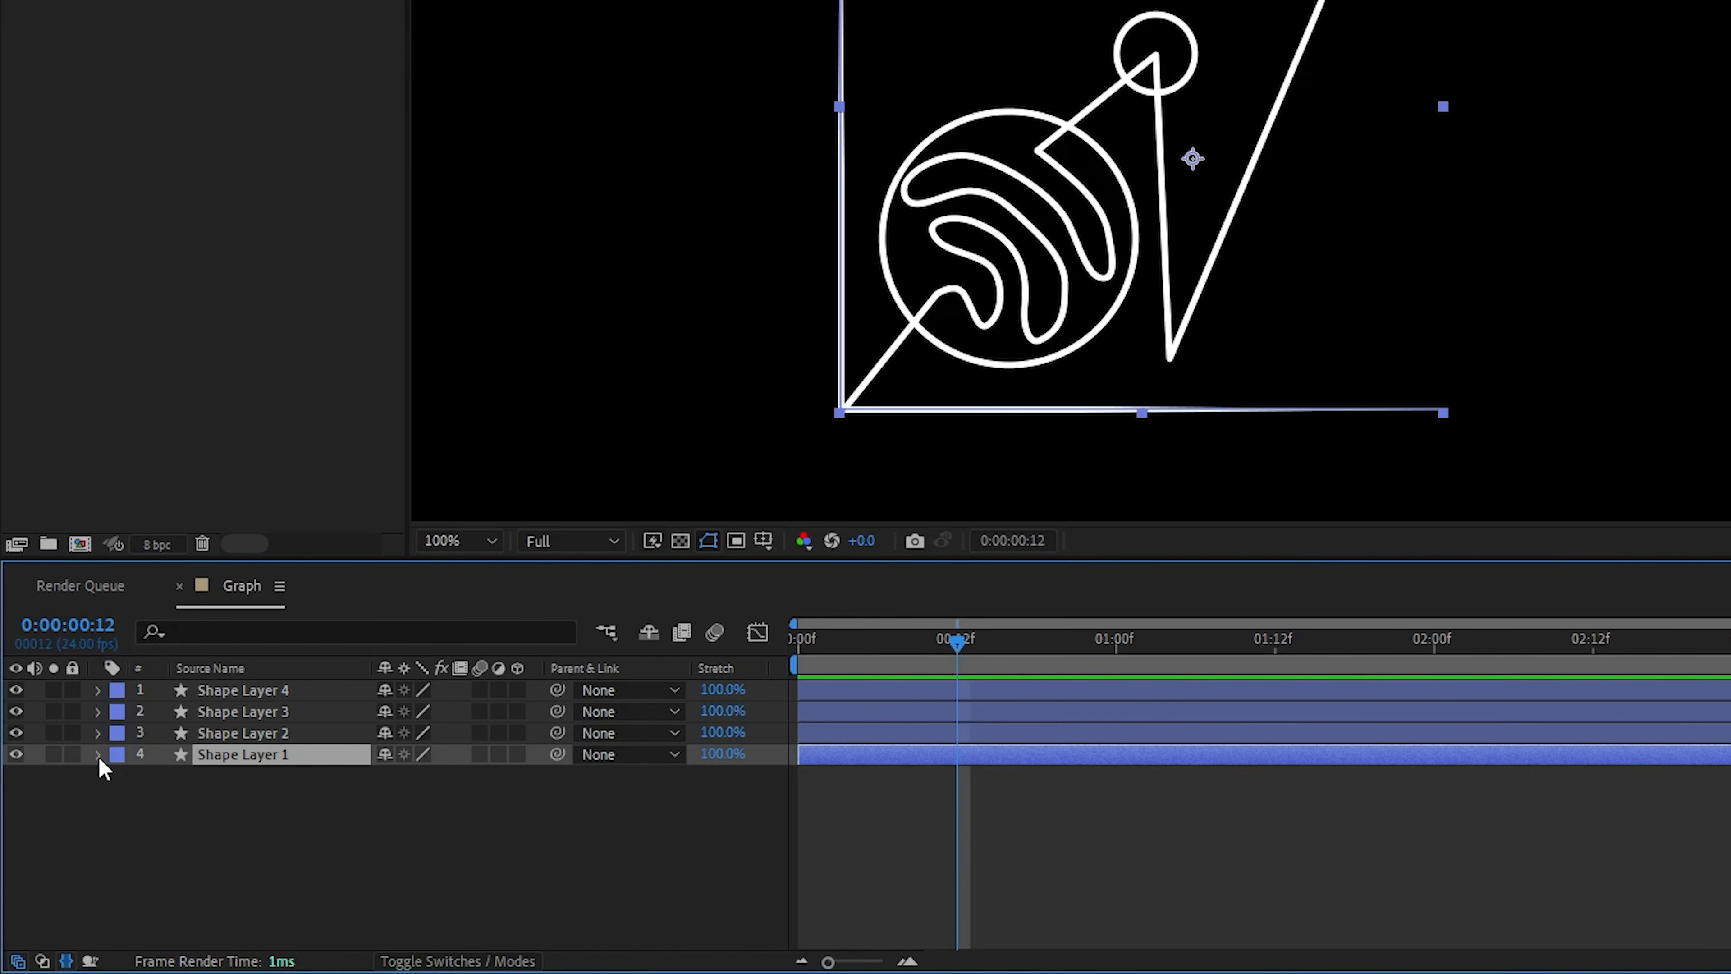
pyautogui.click(99, 756)
pyautogui.click(530, 777)
pyautogui.click(657, 639)
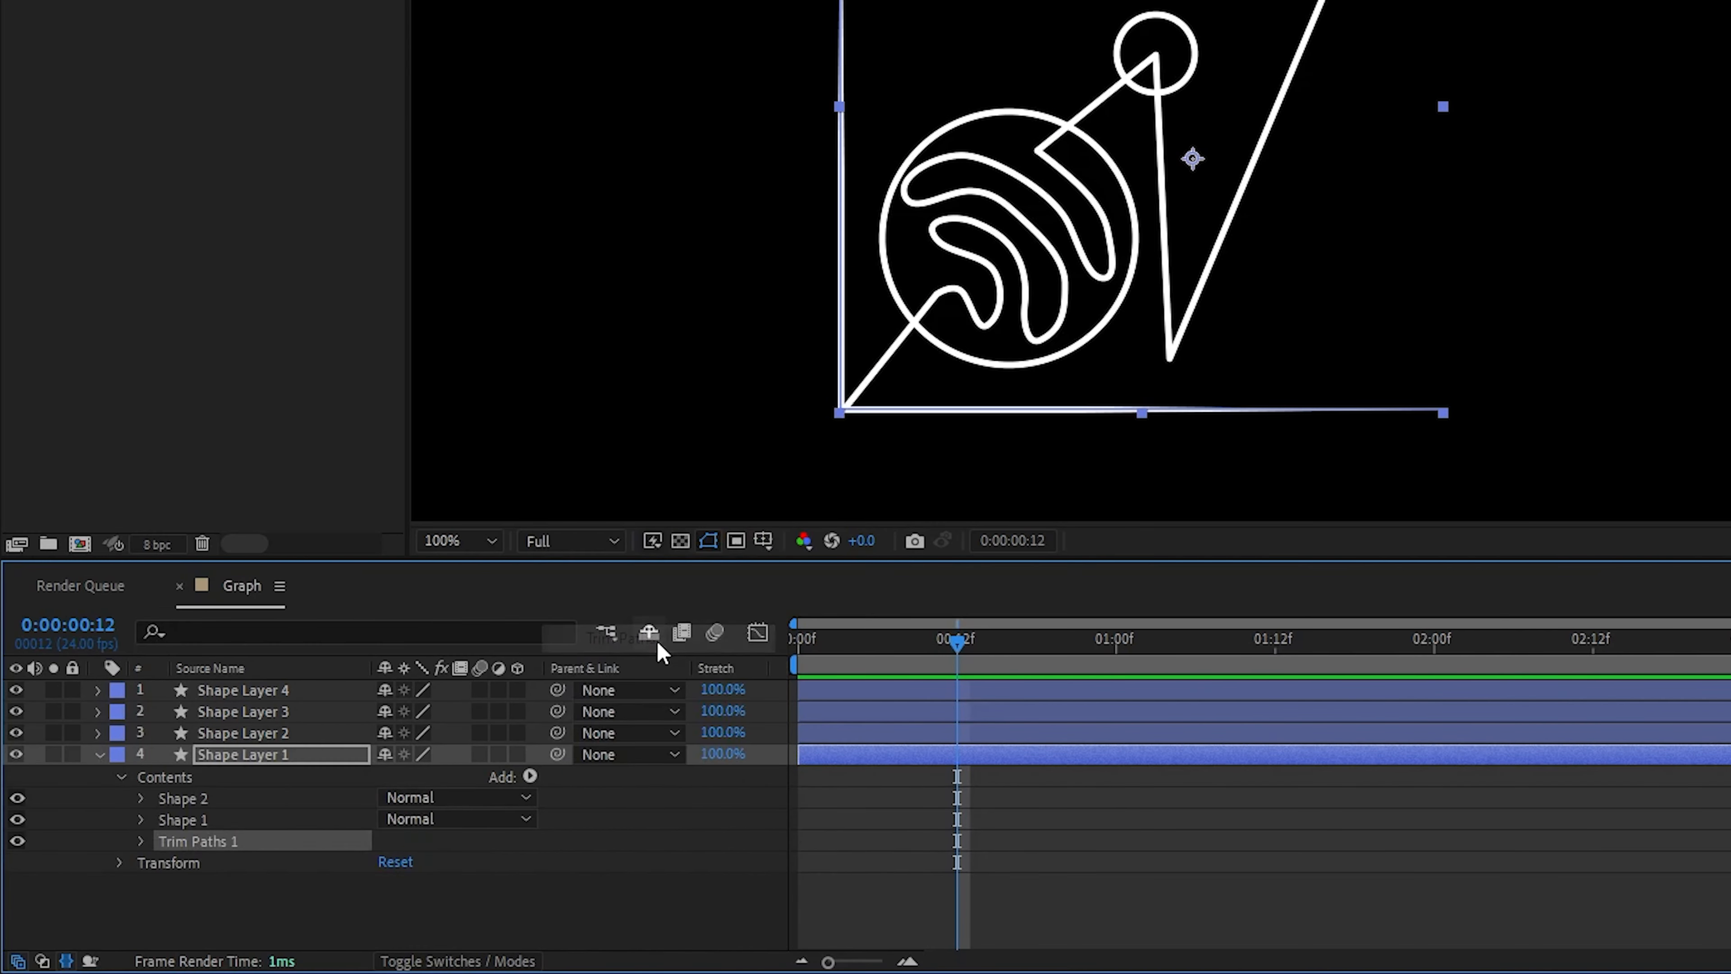
# - Keyframe the Trim Paths End of Shape Layer 1 at 100% on 0:00:00:12 and 0% on 0:00:00:00
pyautogui.click(140, 840)
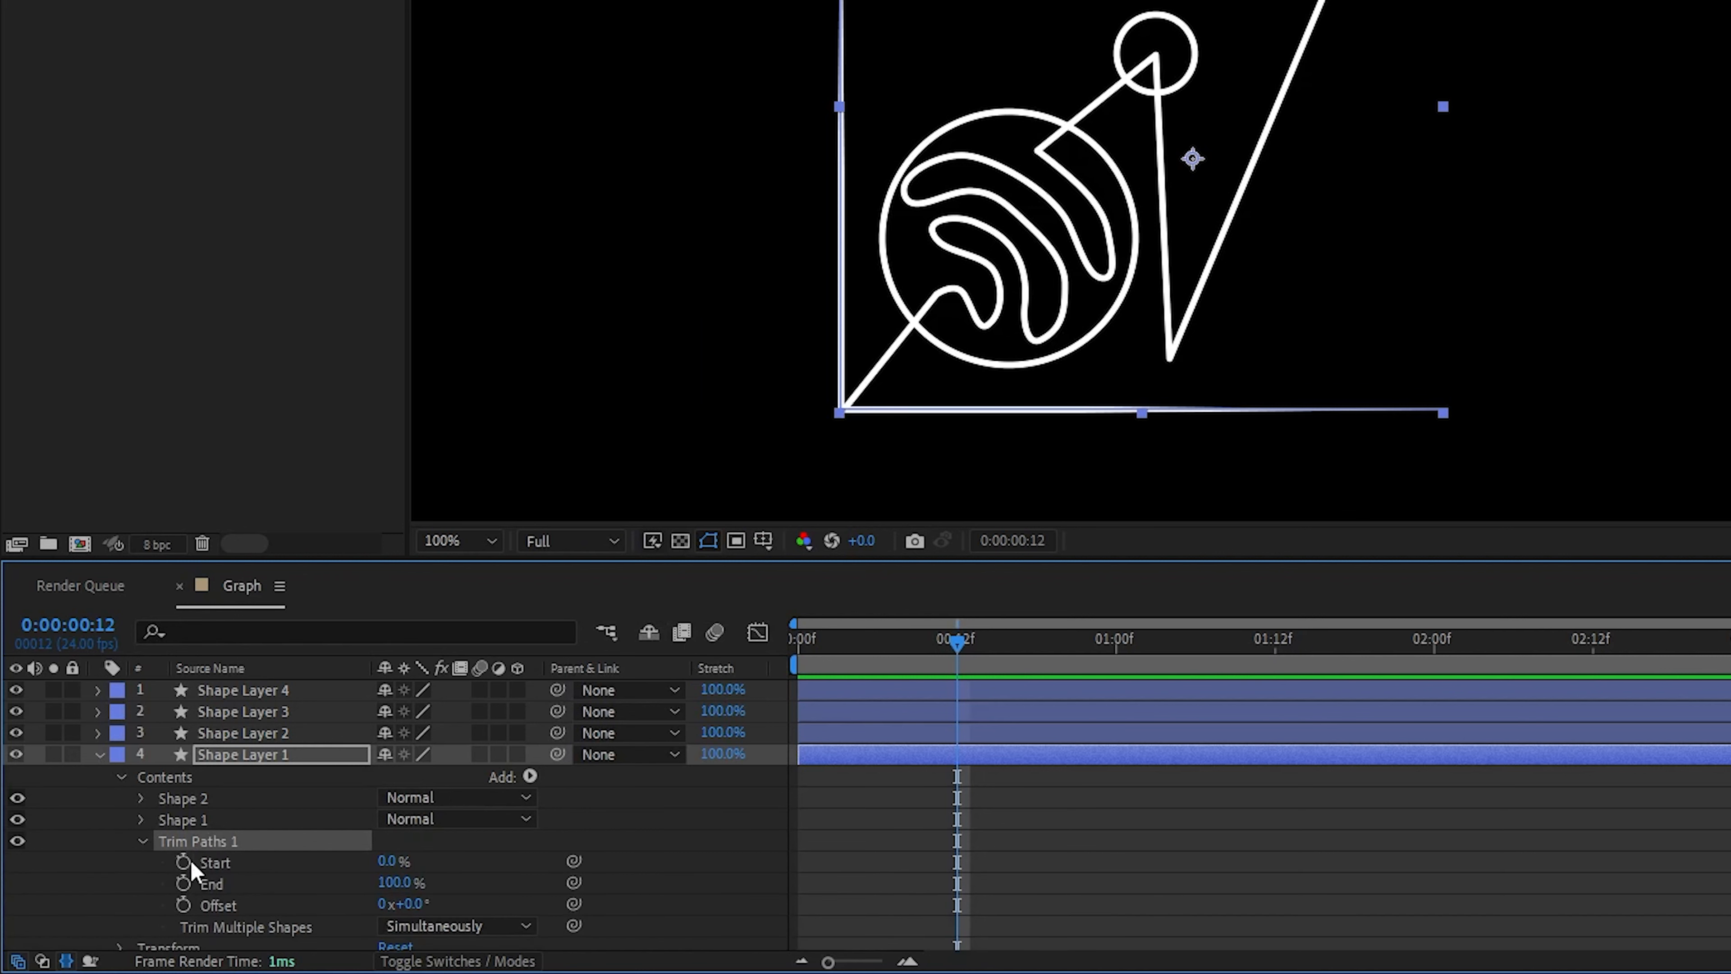
pyautogui.click(183, 883)
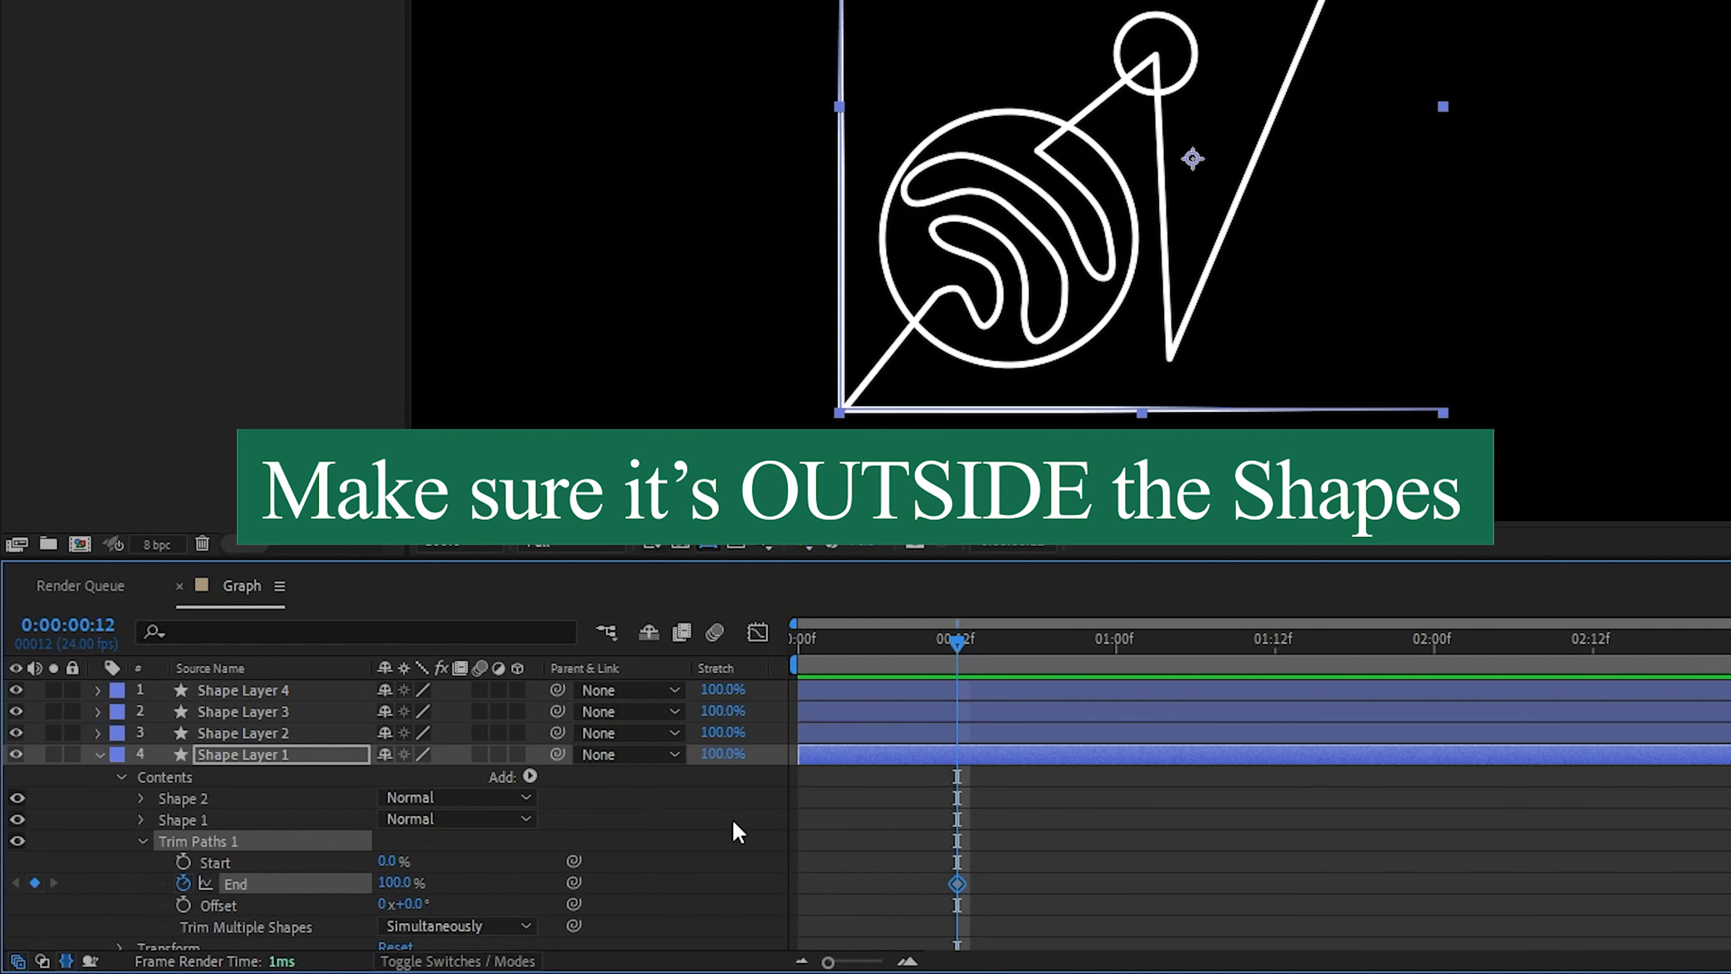
pyautogui.moveTo(957, 645); pyautogui.dragTo(791, 658)
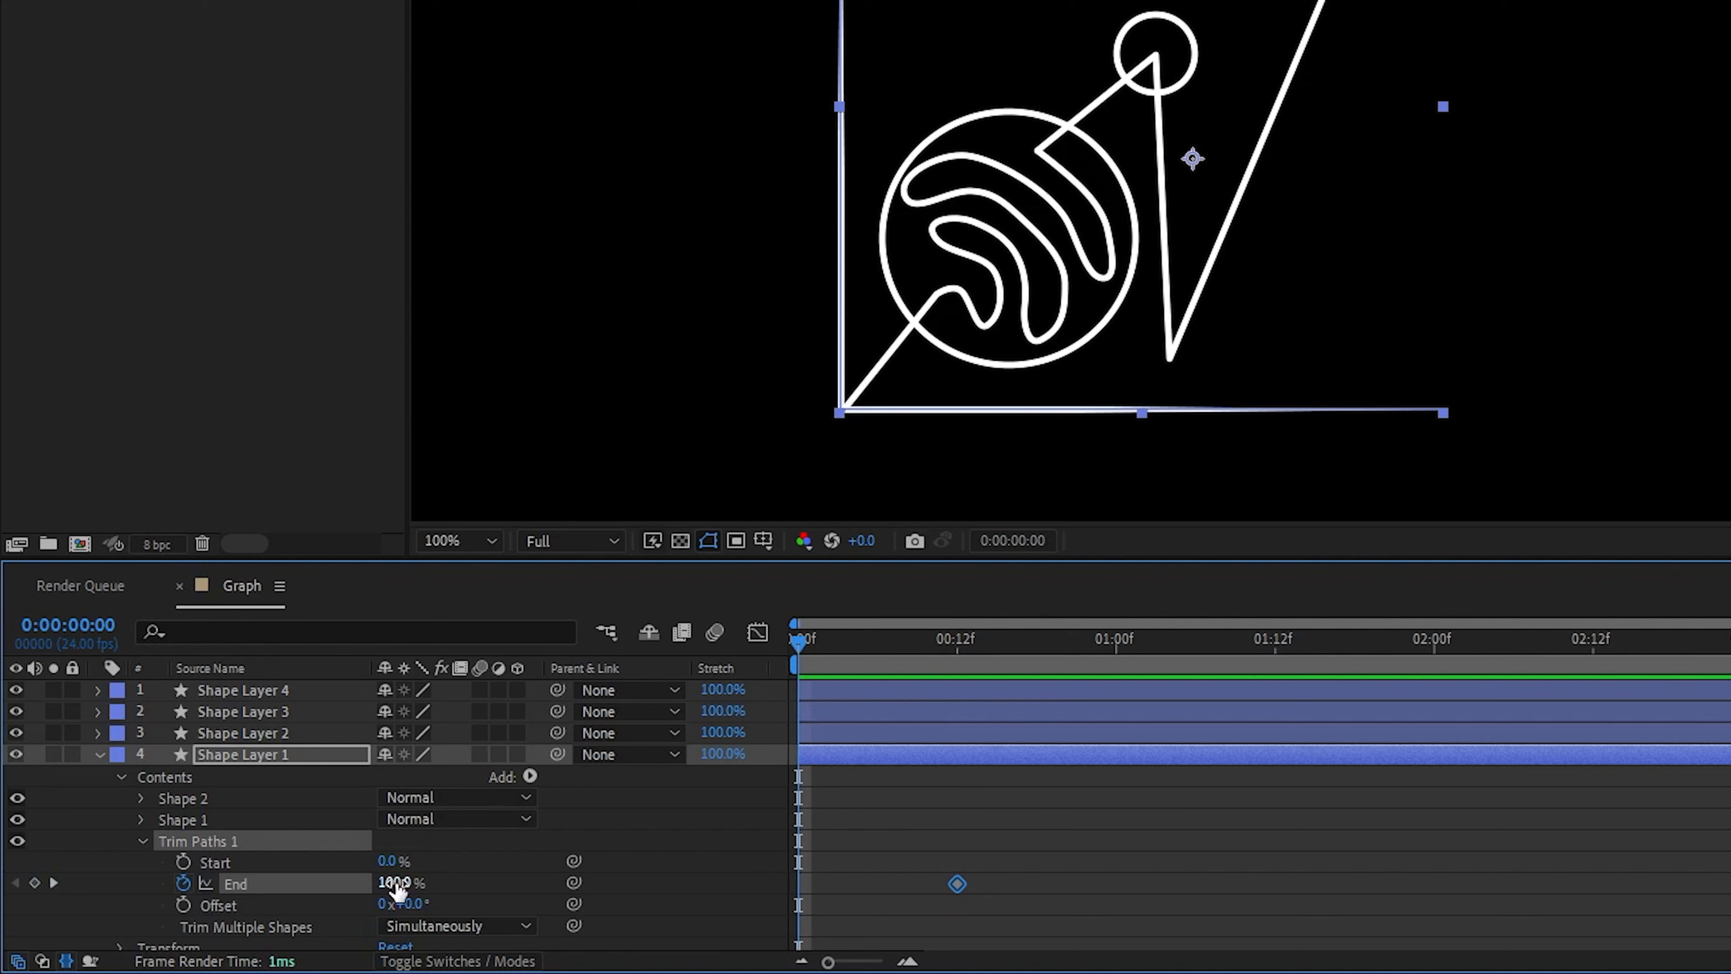
pyautogui.write('0')
pyautogui.press('Return')
# - Apply Easy Ease to both Trim Paths End keyframes of Shape Layer 1
pyautogui.click(806, 870)
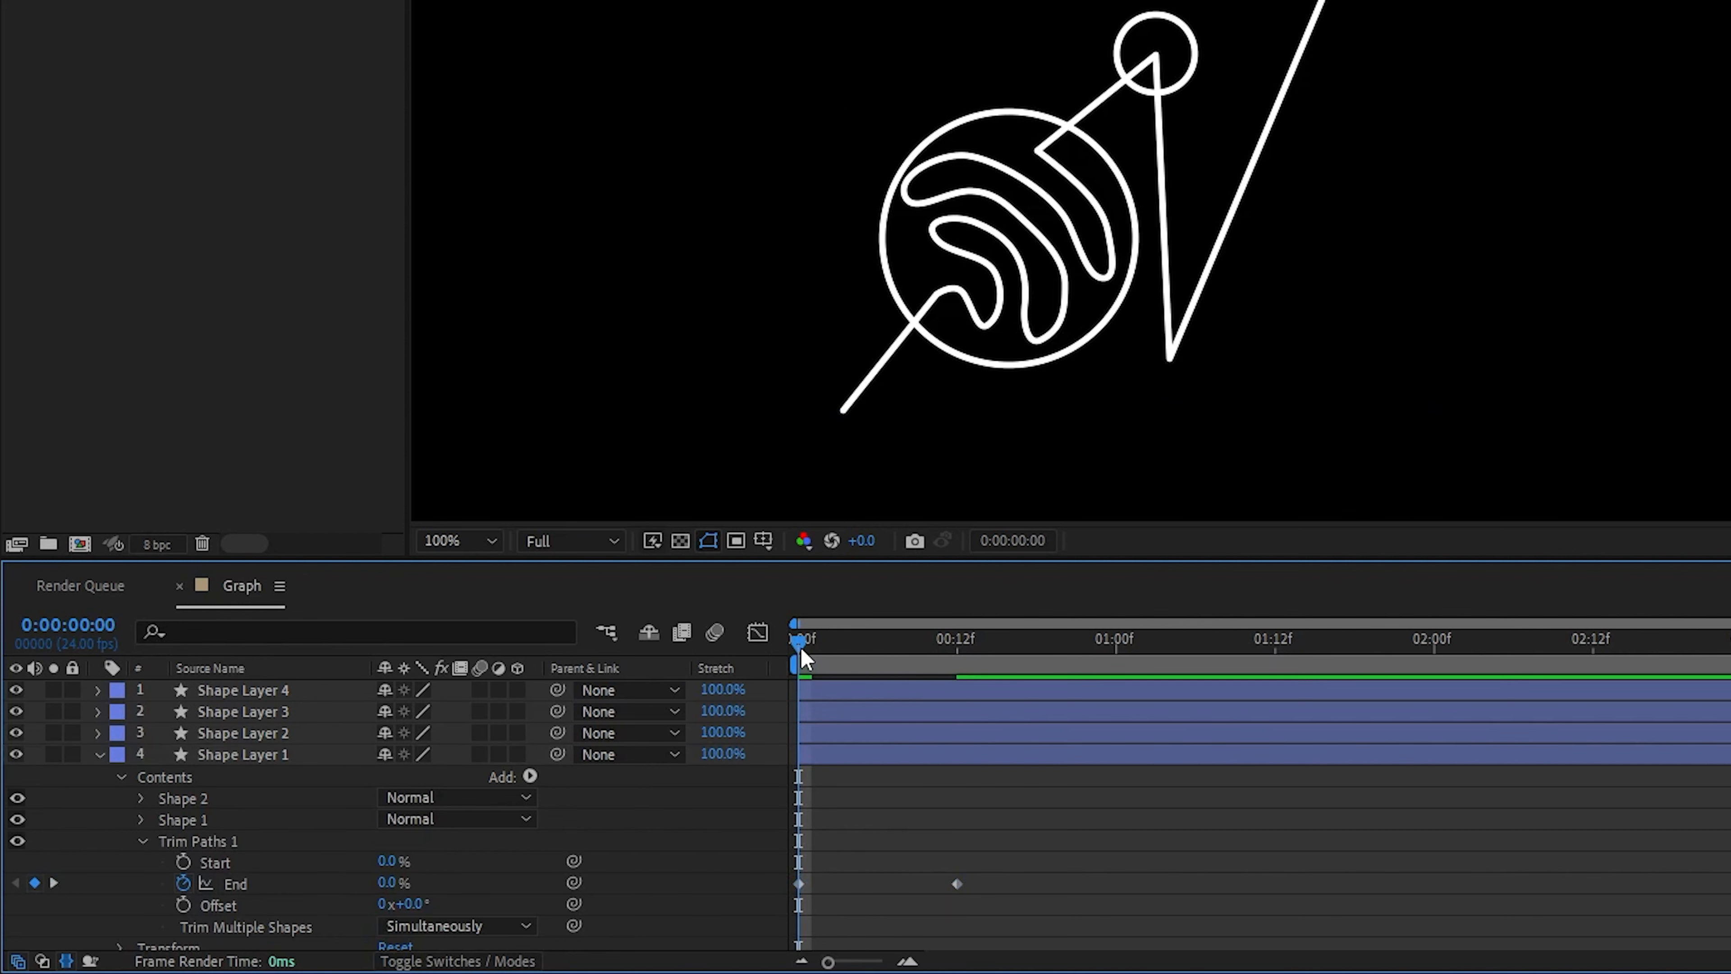
pyautogui.moveTo(801, 647); pyautogui.dragTo(958, 643)
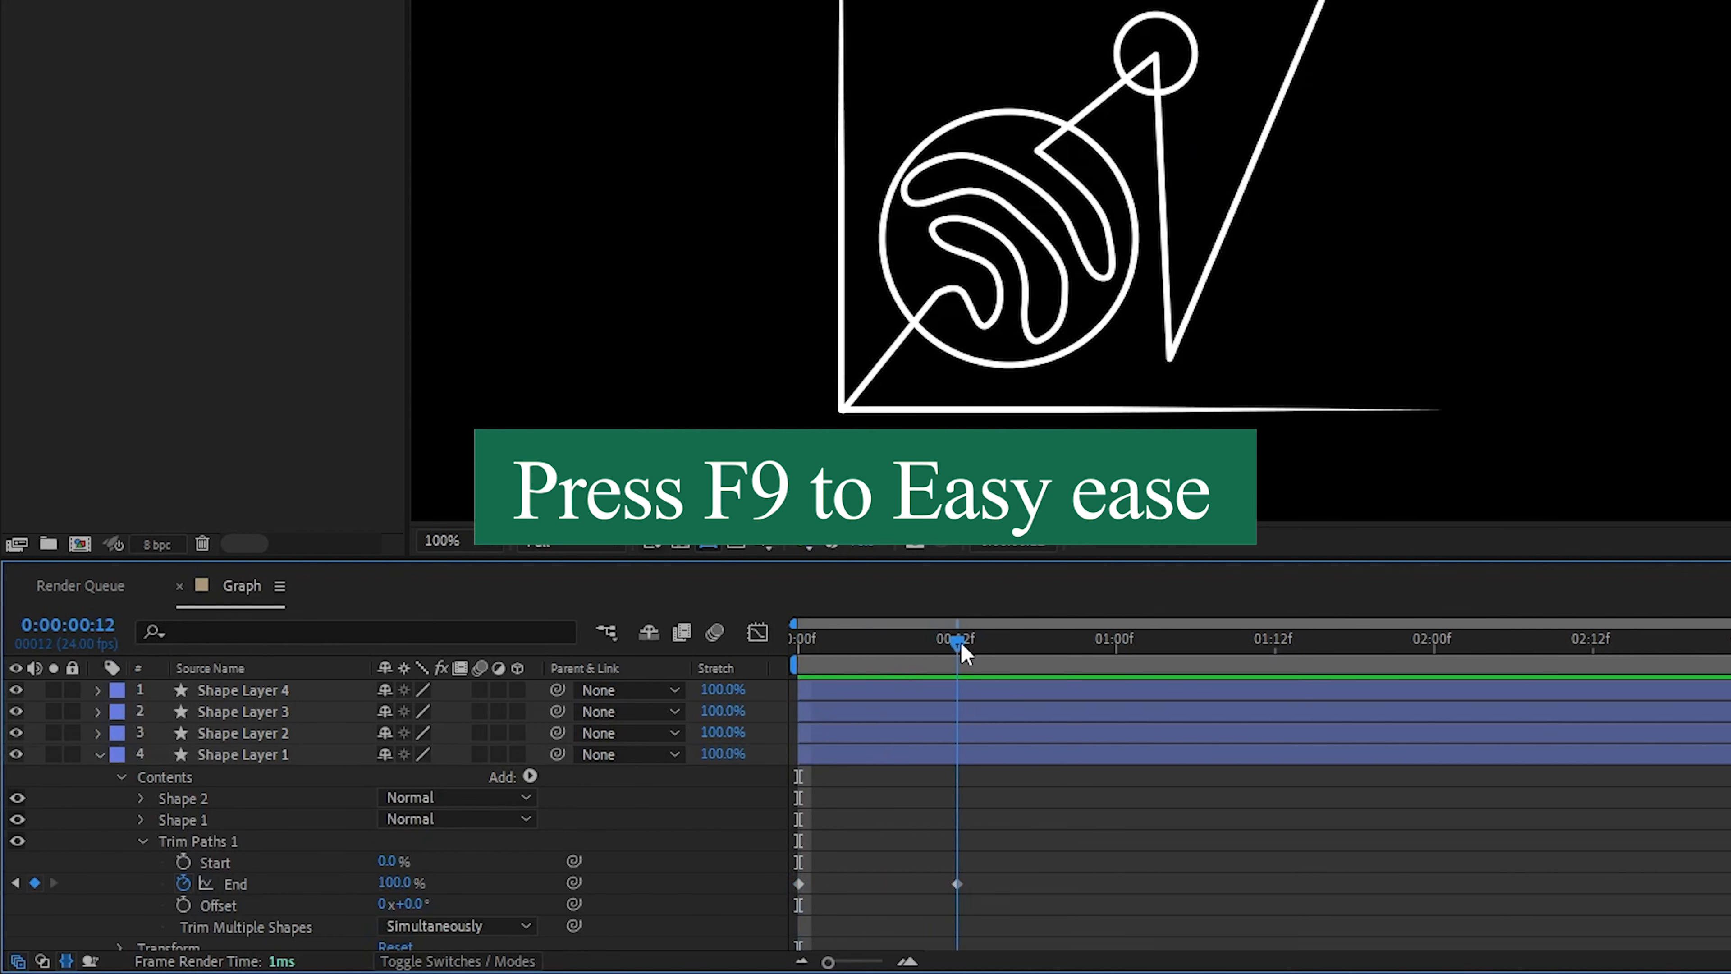
pyautogui.moveTo(987, 863); pyautogui.dragTo(770, 936)
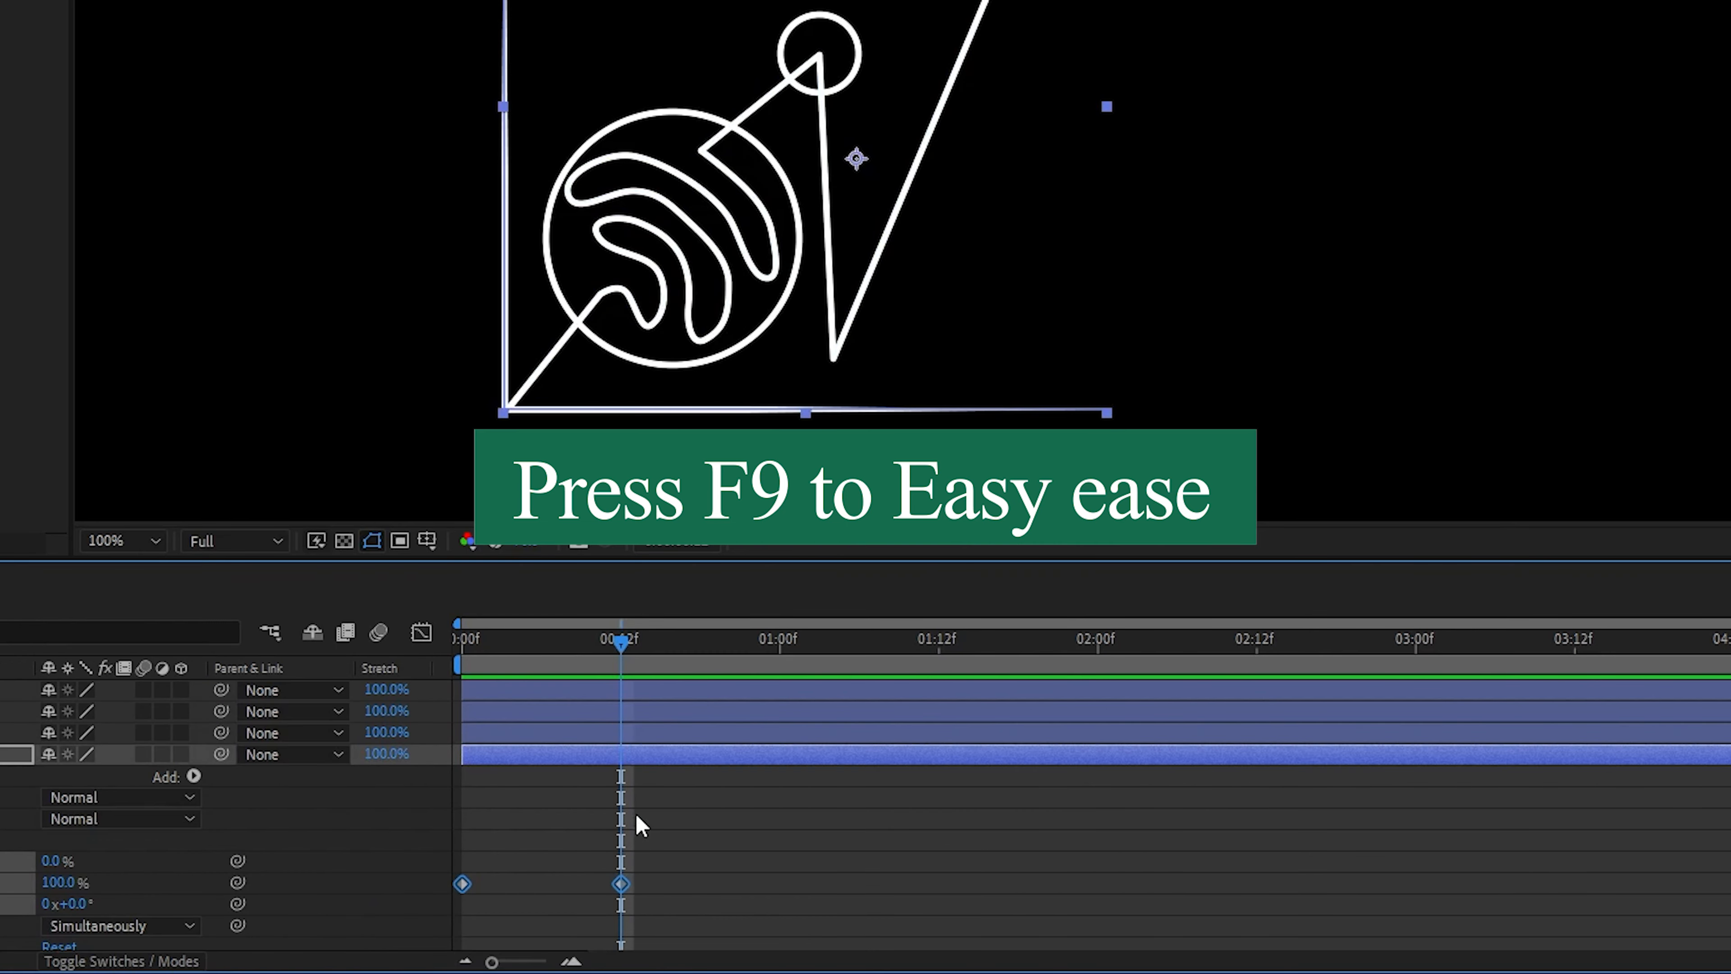
pyautogui.press('F9')
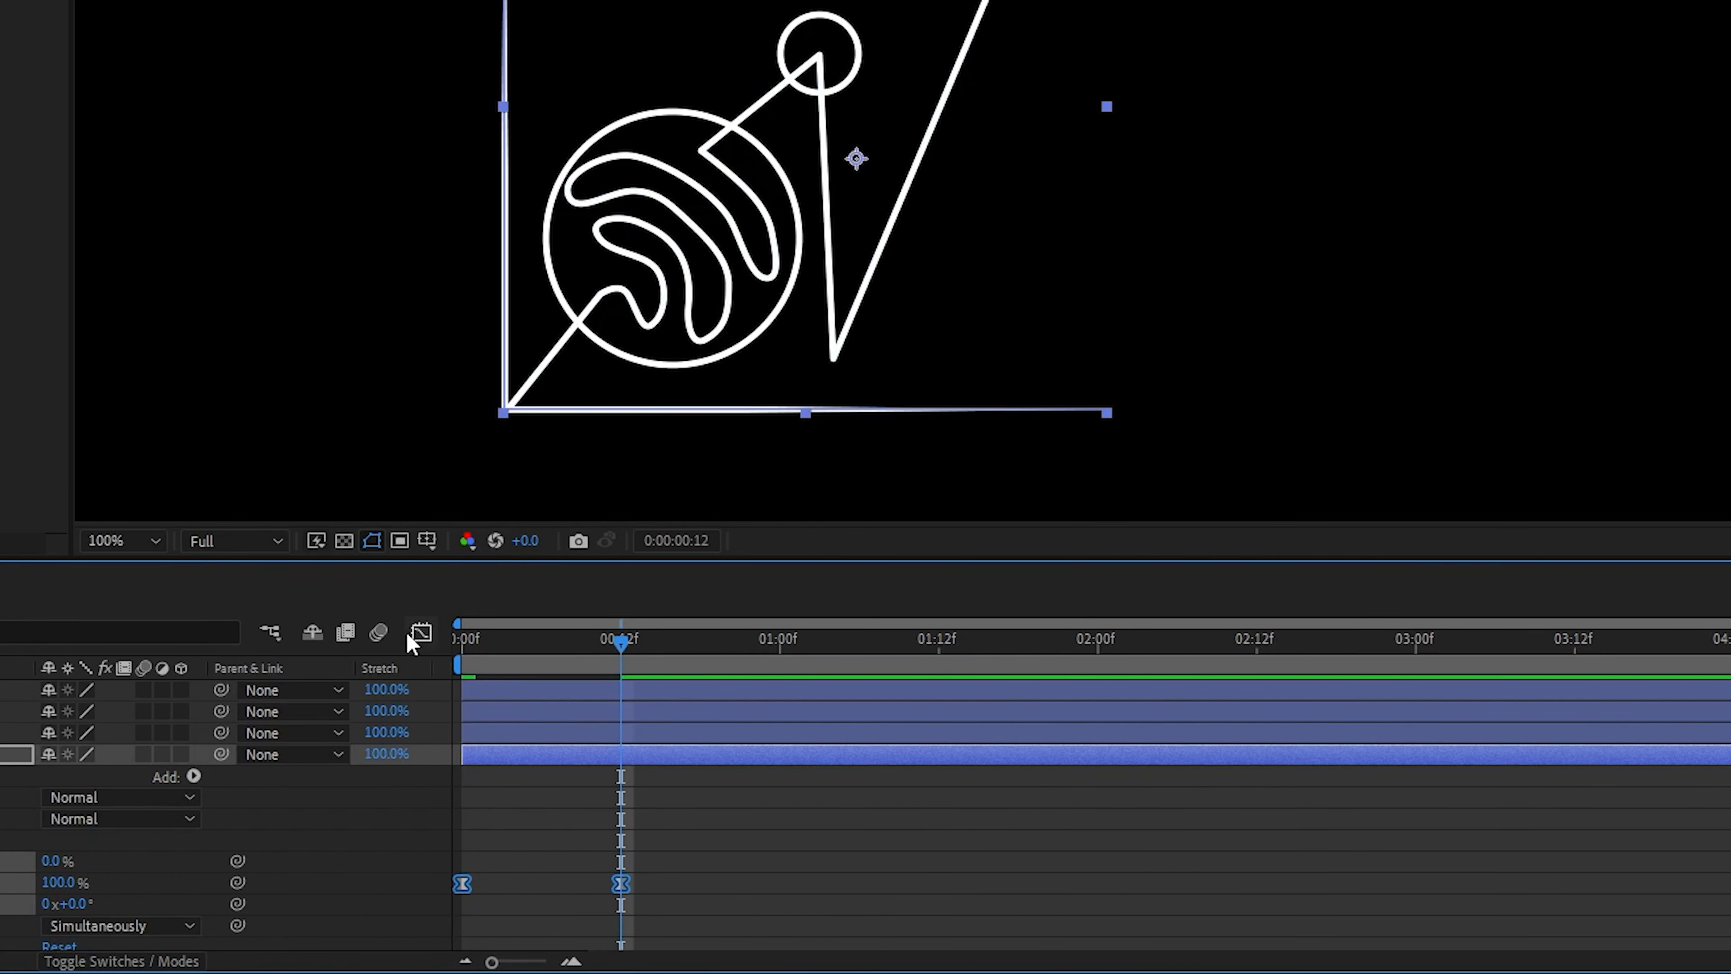
# - Show the speed graph for the Trim Paths End of Shape Layer 1 and adjust its last keyframe in the graph
pyautogui.click(421, 633)
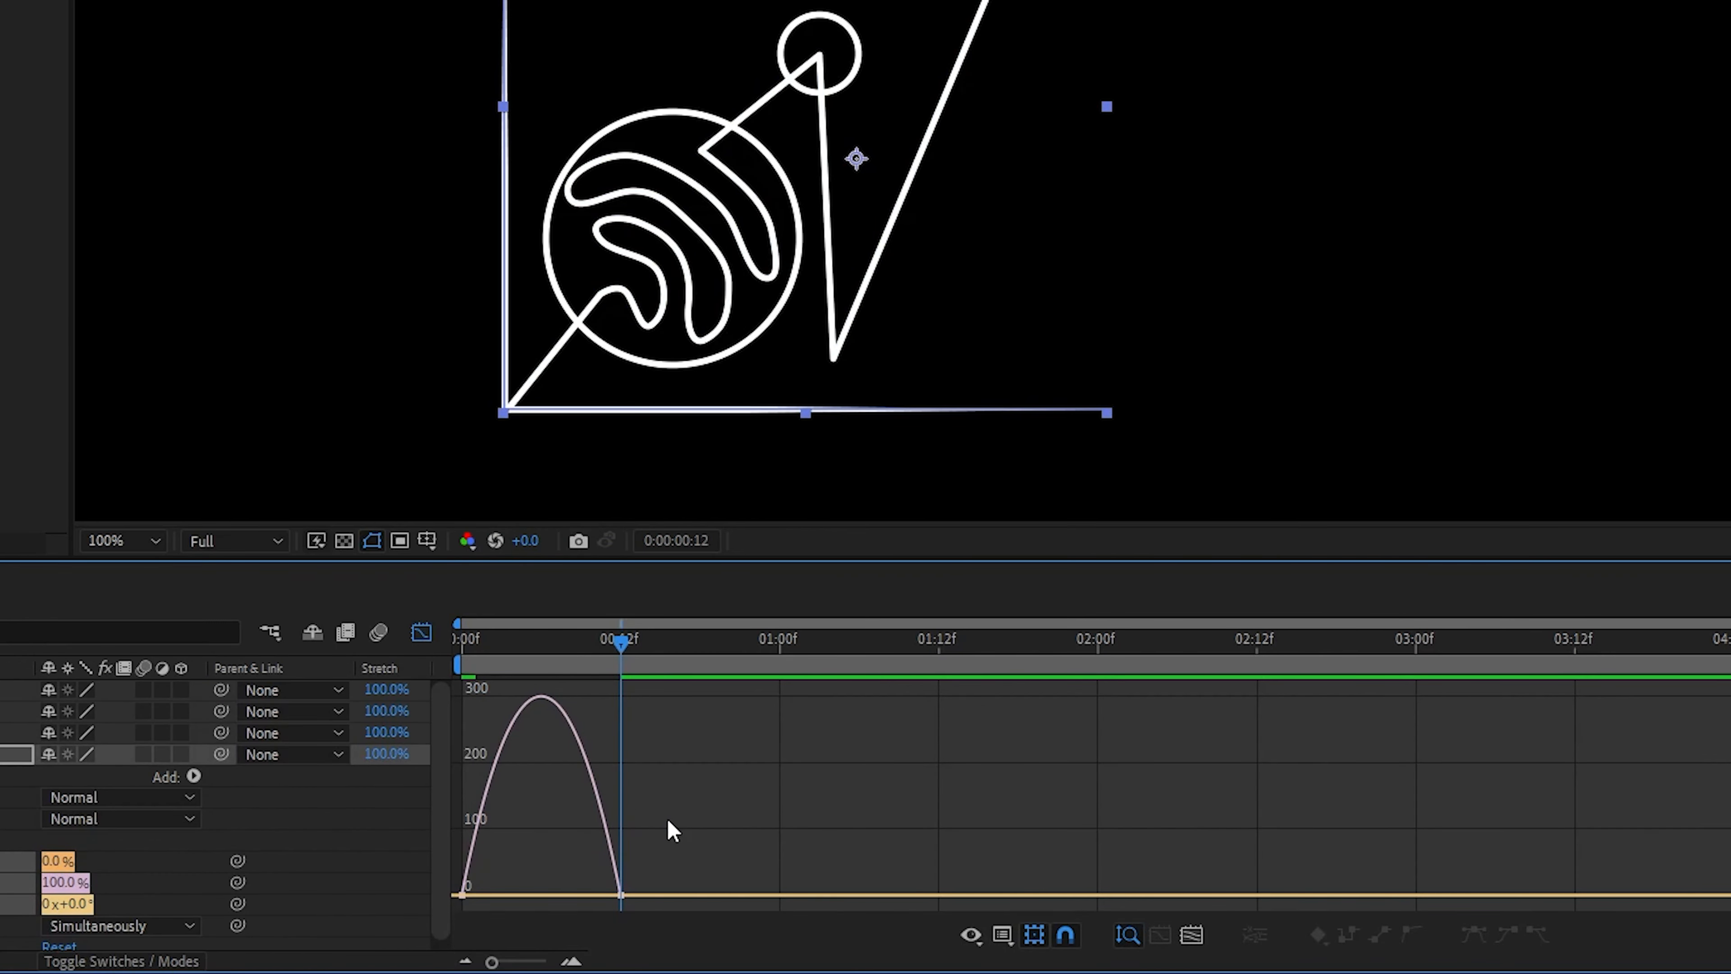
pyautogui.click(1003, 936)
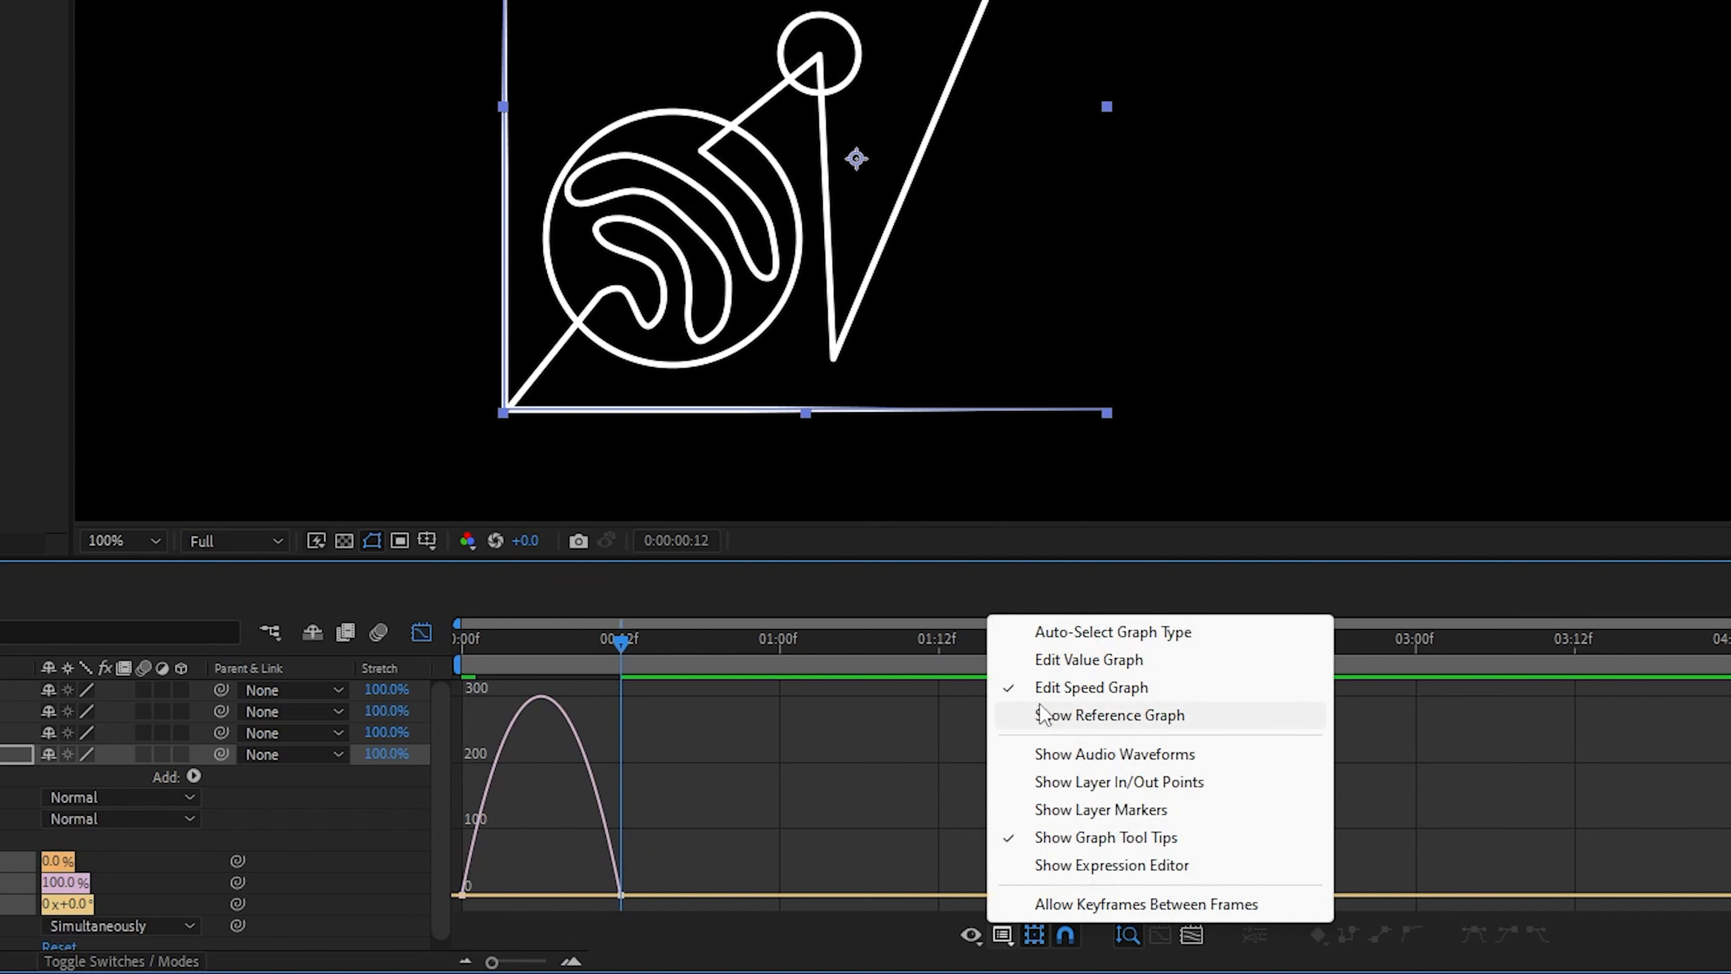
pyautogui.click(1040, 688)
pyautogui.click(464, 849)
pyautogui.click(262, 886)
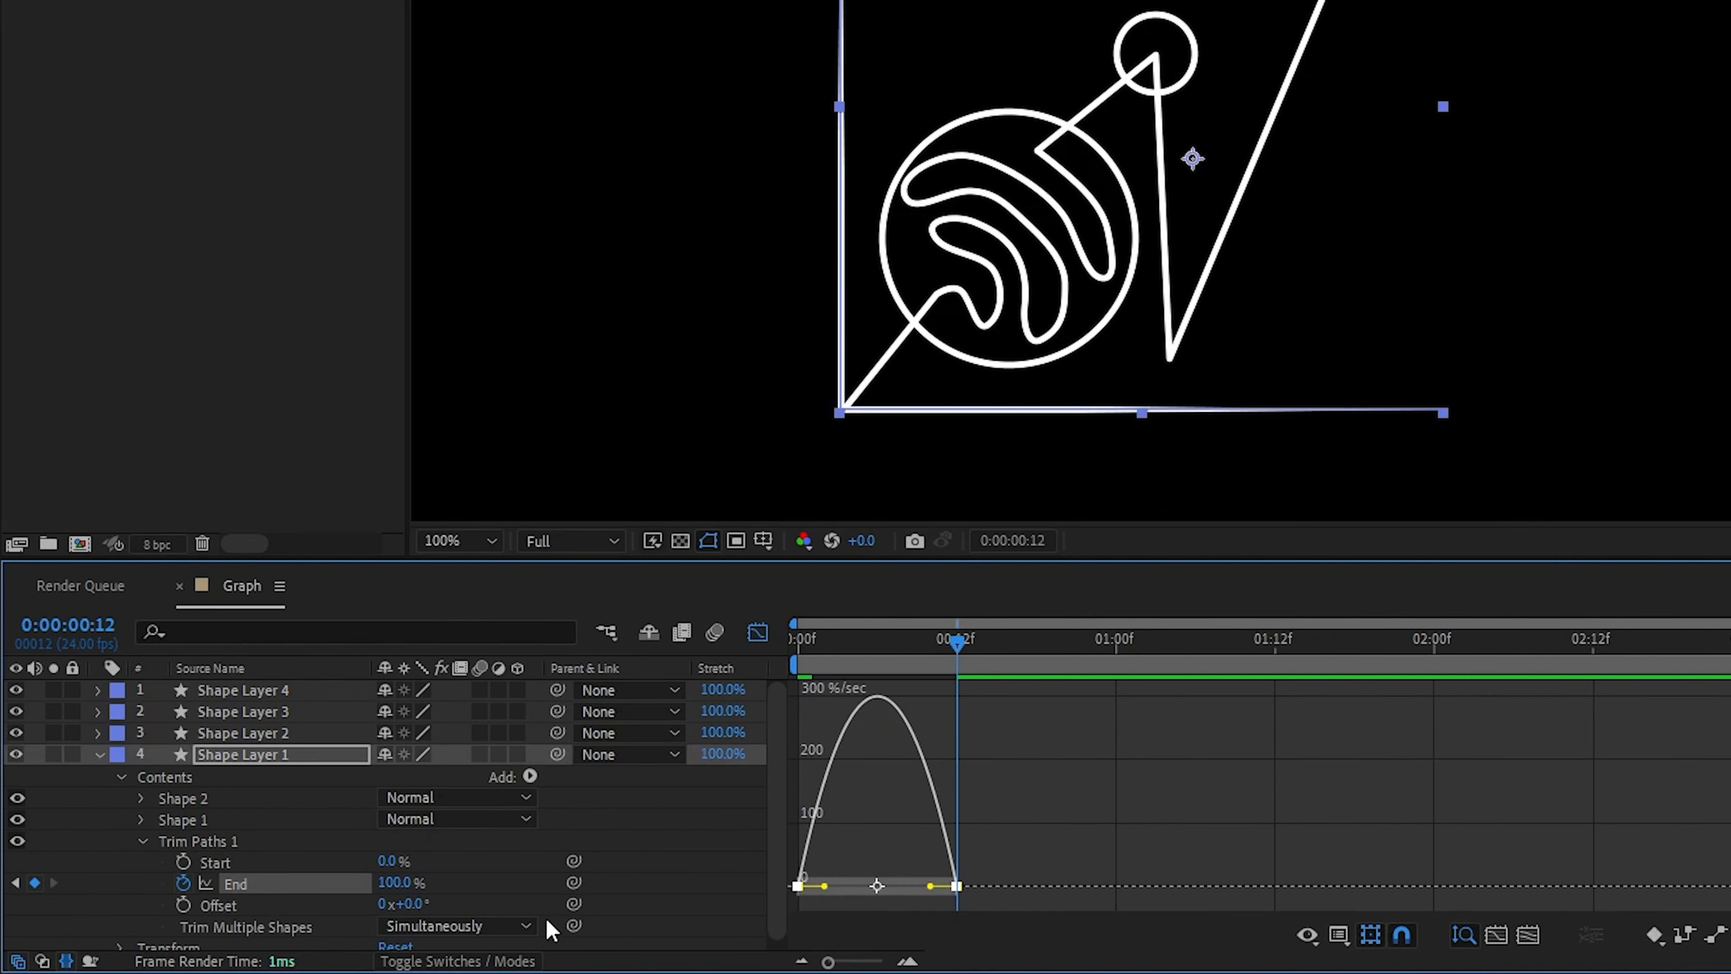
pyautogui.moveTo(932, 886); pyautogui.dragTo(1012, 885)
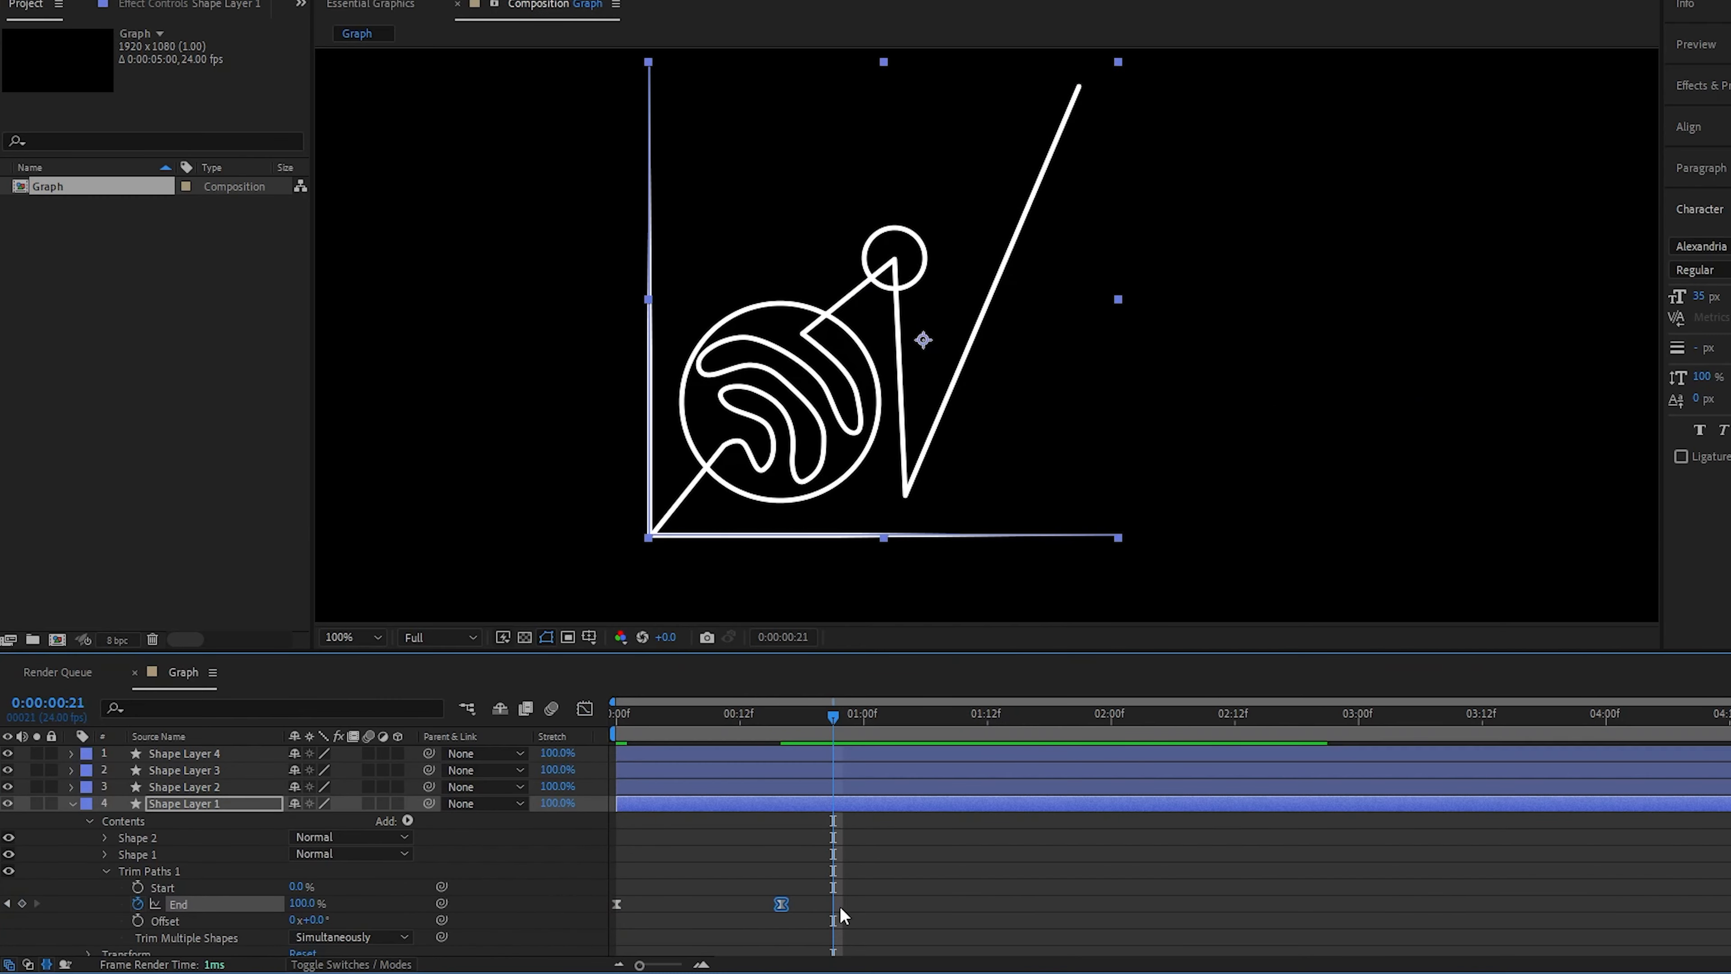
# - Move the last End keyframe of Shape Layer 1 to 0:00:01:00 and scrub through the axes' reveal
pyautogui.moveTo(781, 903); pyautogui.dragTo(863, 906)
pyautogui.moveTo(850, 716)
pyautogui.mouseDown()
pyautogui.moveTo(635, 719)
pyautogui.moveTo(839, 712)
pyautogui.mouseUp()
pyautogui.press('F2')
pyautogui.moveTo(838, 713); pyautogui.dragTo(751, 716)
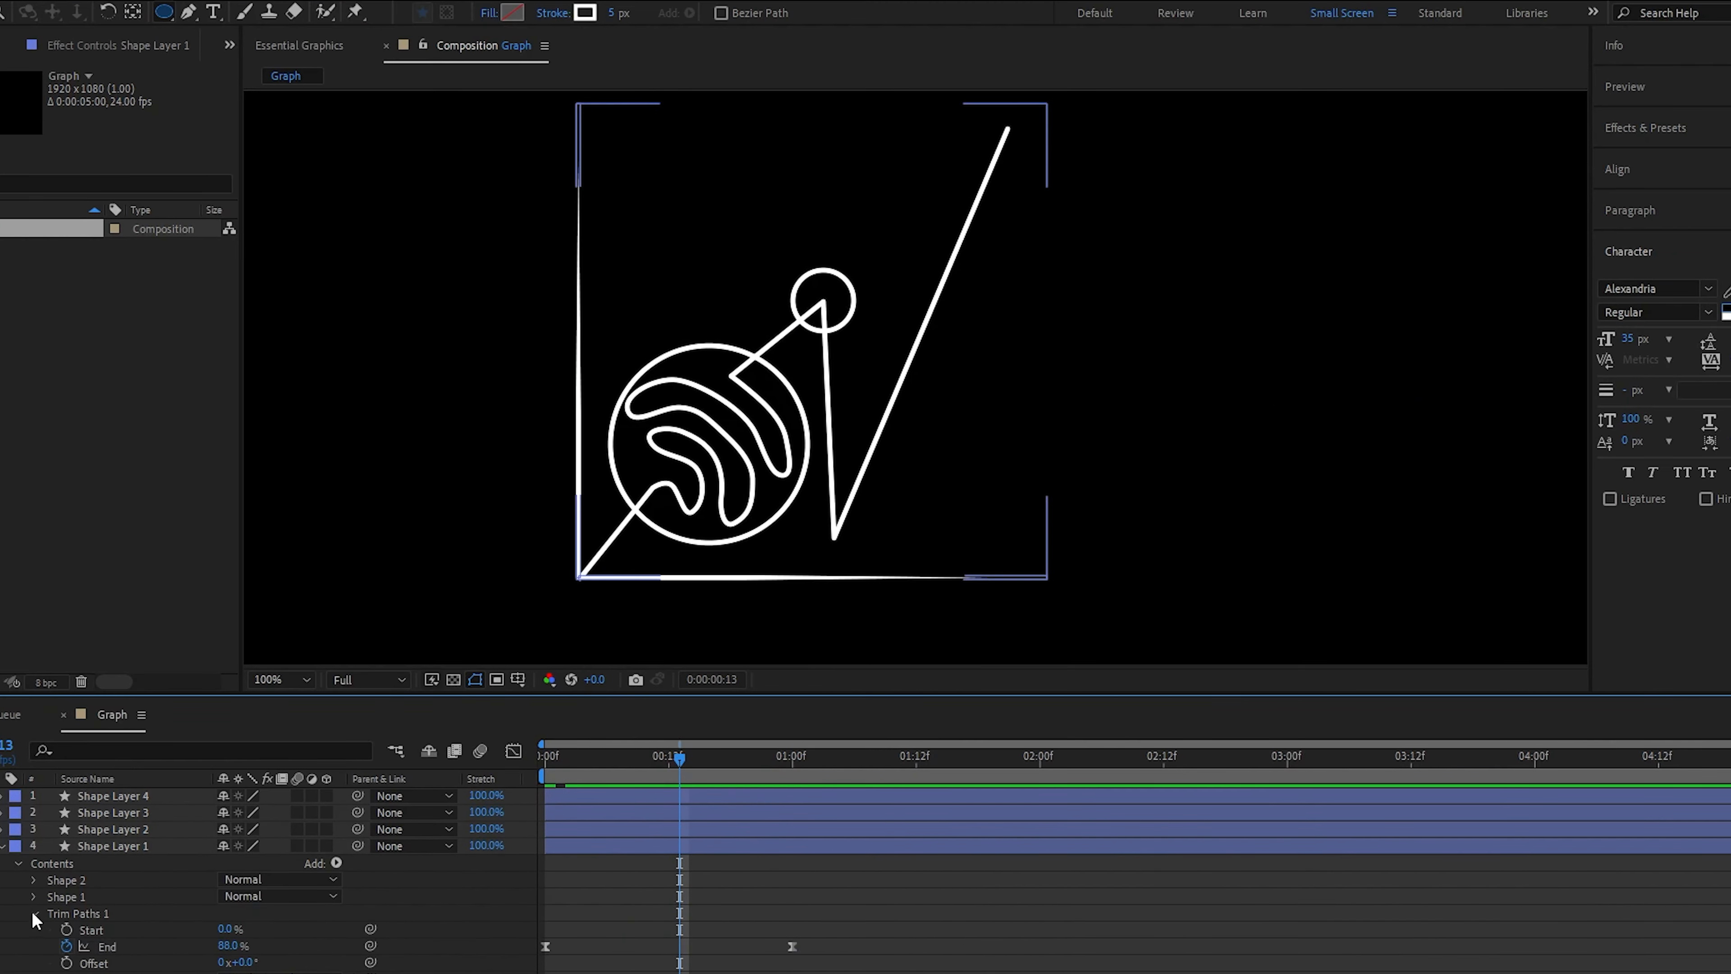
# - Collapse Shape Layer 1 and add Trim Paths to the contents of Shape Layer 2, outside its shape
pyautogui.click(73, 804)
pyautogui.click(73, 787)
pyautogui.click(66, 862)
pyautogui.click(153, 845)
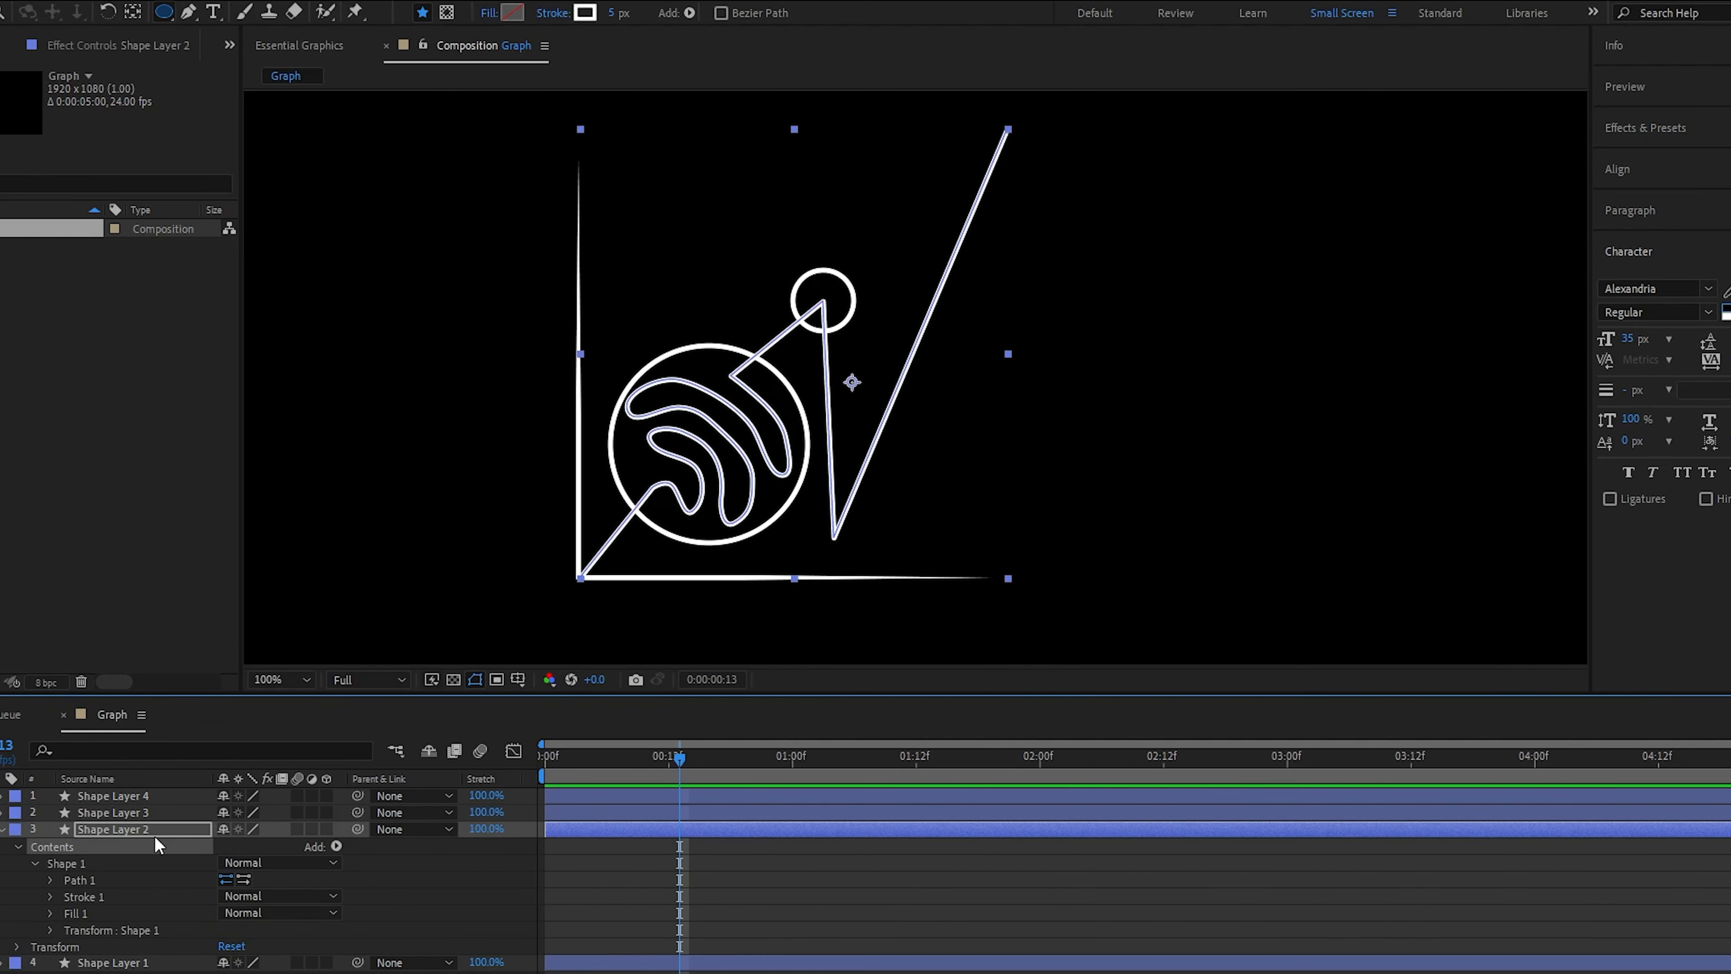
pyautogui.click(33, 864)
pyautogui.click(335, 846)
pyautogui.click(450, 733)
# - Keyframe the Trim Paths End of Shape Layer 2 at 0% on 0:00:00:00
pyautogui.click(33, 880)
pyautogui.click(66, 912)
pyautogui.moveTo(228, 913); pyautogui.dragTo(161, 914)
pyautogui.moveTo(680, 913); pyautogui.dragTo(545, 914)
pyautogui.click(4, 912)
pyautogui.click(227, 912)
pyautogui.write('0')
# - Keyframe End on 0:00:00:12 where the line's first straight segment stops, and hold that value with a keyframe on 0:00:01:00
pyautogui.moveTo(681, 757); pyautogui.dragTo(792, 758)
pyautogui.click(669, 761)
pyautogui.moveTo(229, 913); pyautogui.dragTo(396, 902)
pyautogui.moveTo(792, 763); pyautogui.dragTo(916, 762)
pyautogui.click(792, 758)
pyautogui.moveTo(792, 759); pyautogui.dragTo(545, 760)
pyautogui.click(792, 759)
pyautogui.click(669, 760)
pyautogui.moveTo(231, 912); pyautogui.dragTo(291, 923)
pyautogui.click(792, 762)
pyautogui.click(3, 913)
# - Keyframe End at 55.4% on 0:00:01:12, at the end of the winding curve, and hold it on 0:00:02:00
pyautogui.click(916, 762)
pyautogui.moveTo(1029, 767); pyautogui.dragTo(1039, 765)
pyautogui.click(4, 913)
# - Keyframe End on 0:00:02:12 with the line reaching the small circle's centre, and hold it on 0:00:03:00
pyautogui.click(1164, 762)
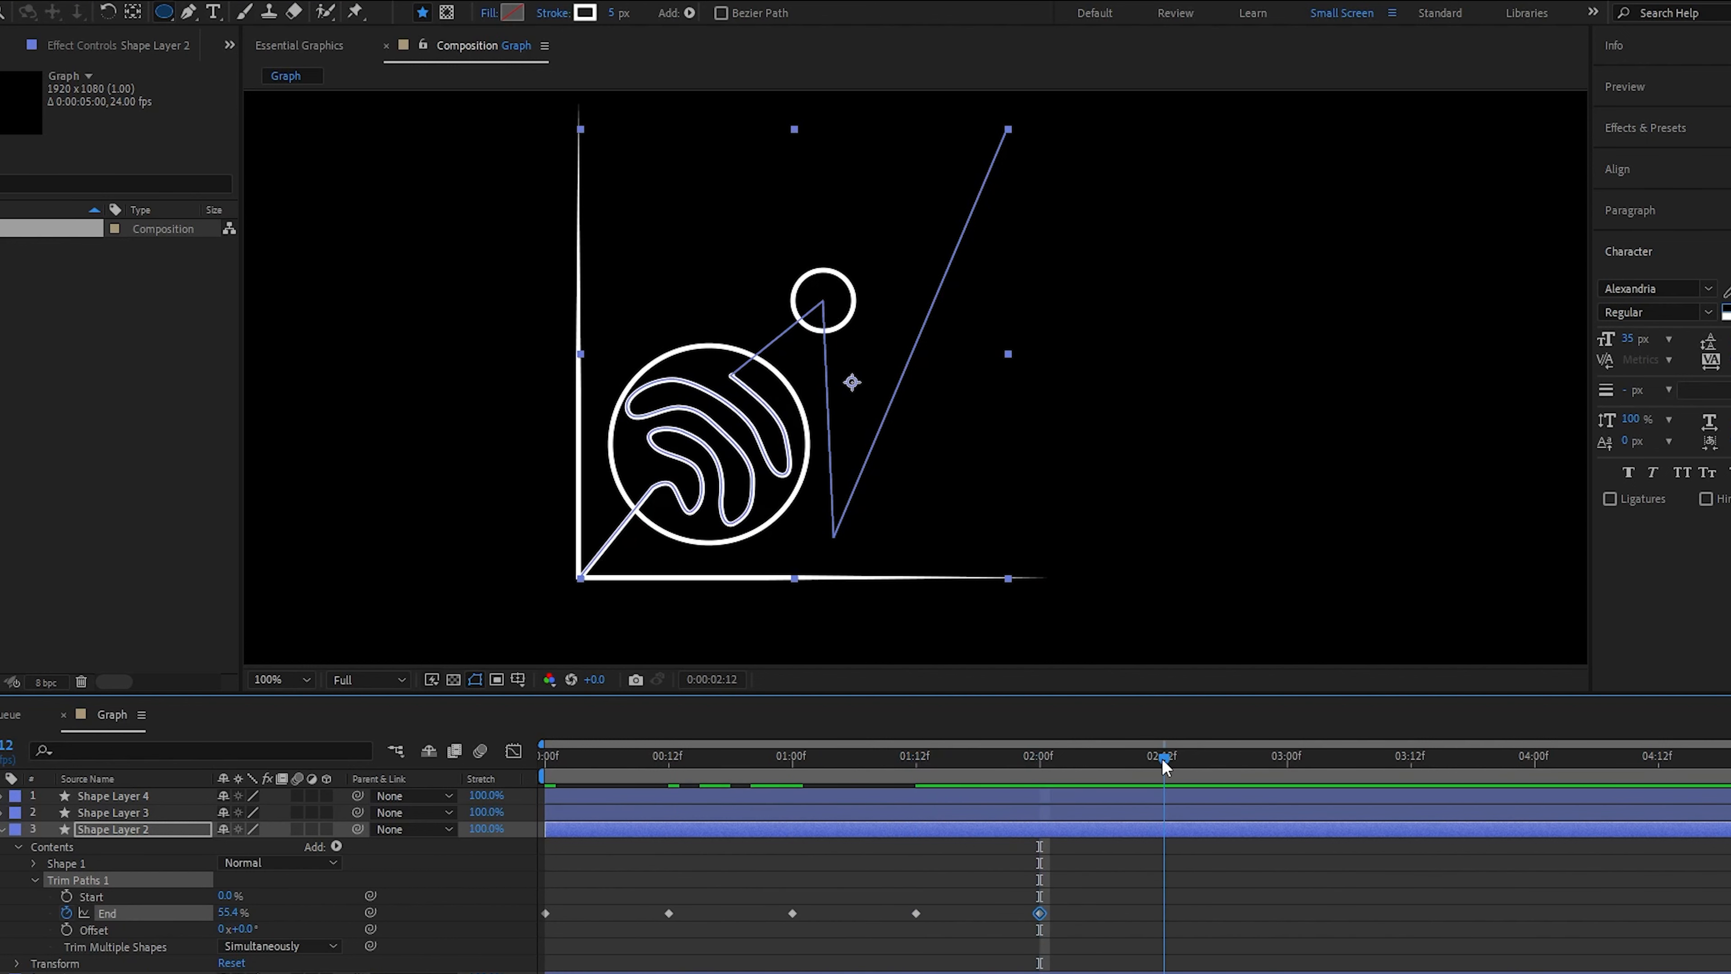
pyautogui.moveTo(228, 912); pyautogui.dragTo(364, 920)
pyautogui.click(1287, 762)
pyautogui.click(4, 912)
# - Keyframe End at 75% on 0:00:03:12, hold it on 0:00:04:00, and set it to 100% on 0:00:04:12
pyautogui.click(1410, 762)
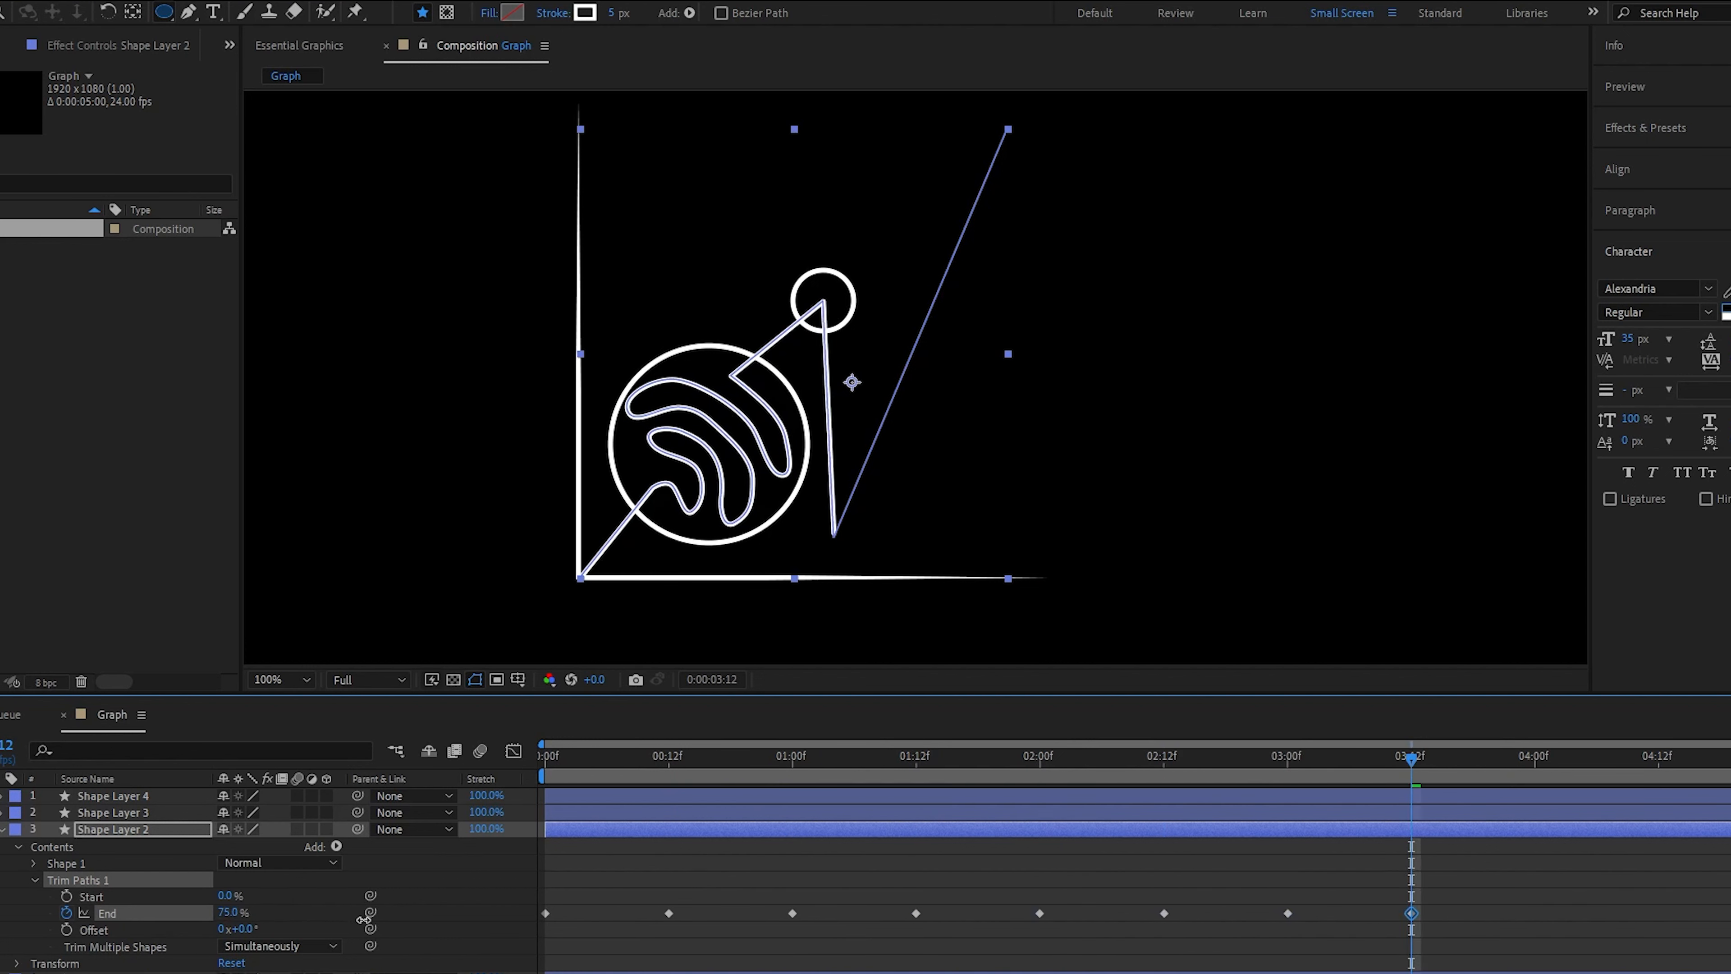
pyautogui.click(1535, 762)
pyautogui.click(4, 913)
pyautogui.click(1658, 762)
pyautogui.moveTo(226, 912); pyautogui.dragTo(364, 903)
# - Easy Ease all End keyframes of Shape Layer 2 and pull their speed graph handles so each segment starts fast and slows gradually
pyautogui.moveTo(1677, 890); pyautogui.dragTo(542, 949)
pyautogui.press('F9')
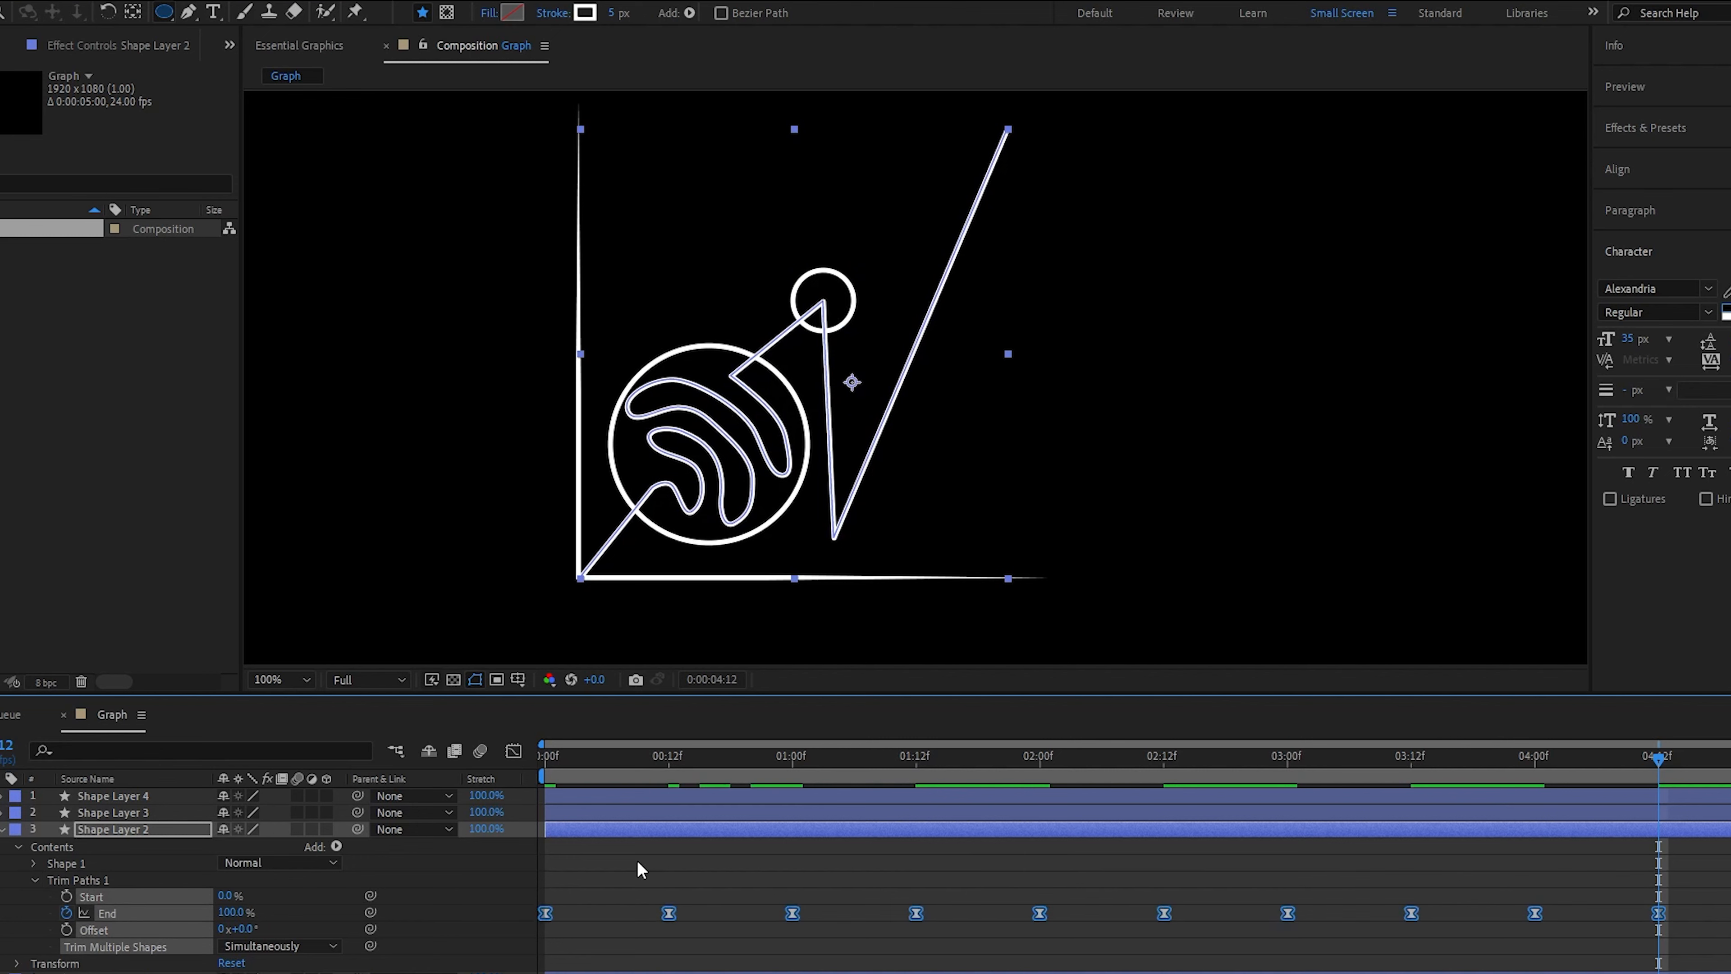
pyautogui.click(513, 750)
pyautogui.click(107, 912)
pyautogui.moveTo(1675, 941); pyautogui.dragTo(538, 969)
pyautogui.moveTo(628, 954); pyautogui.dragTo(572, 956)
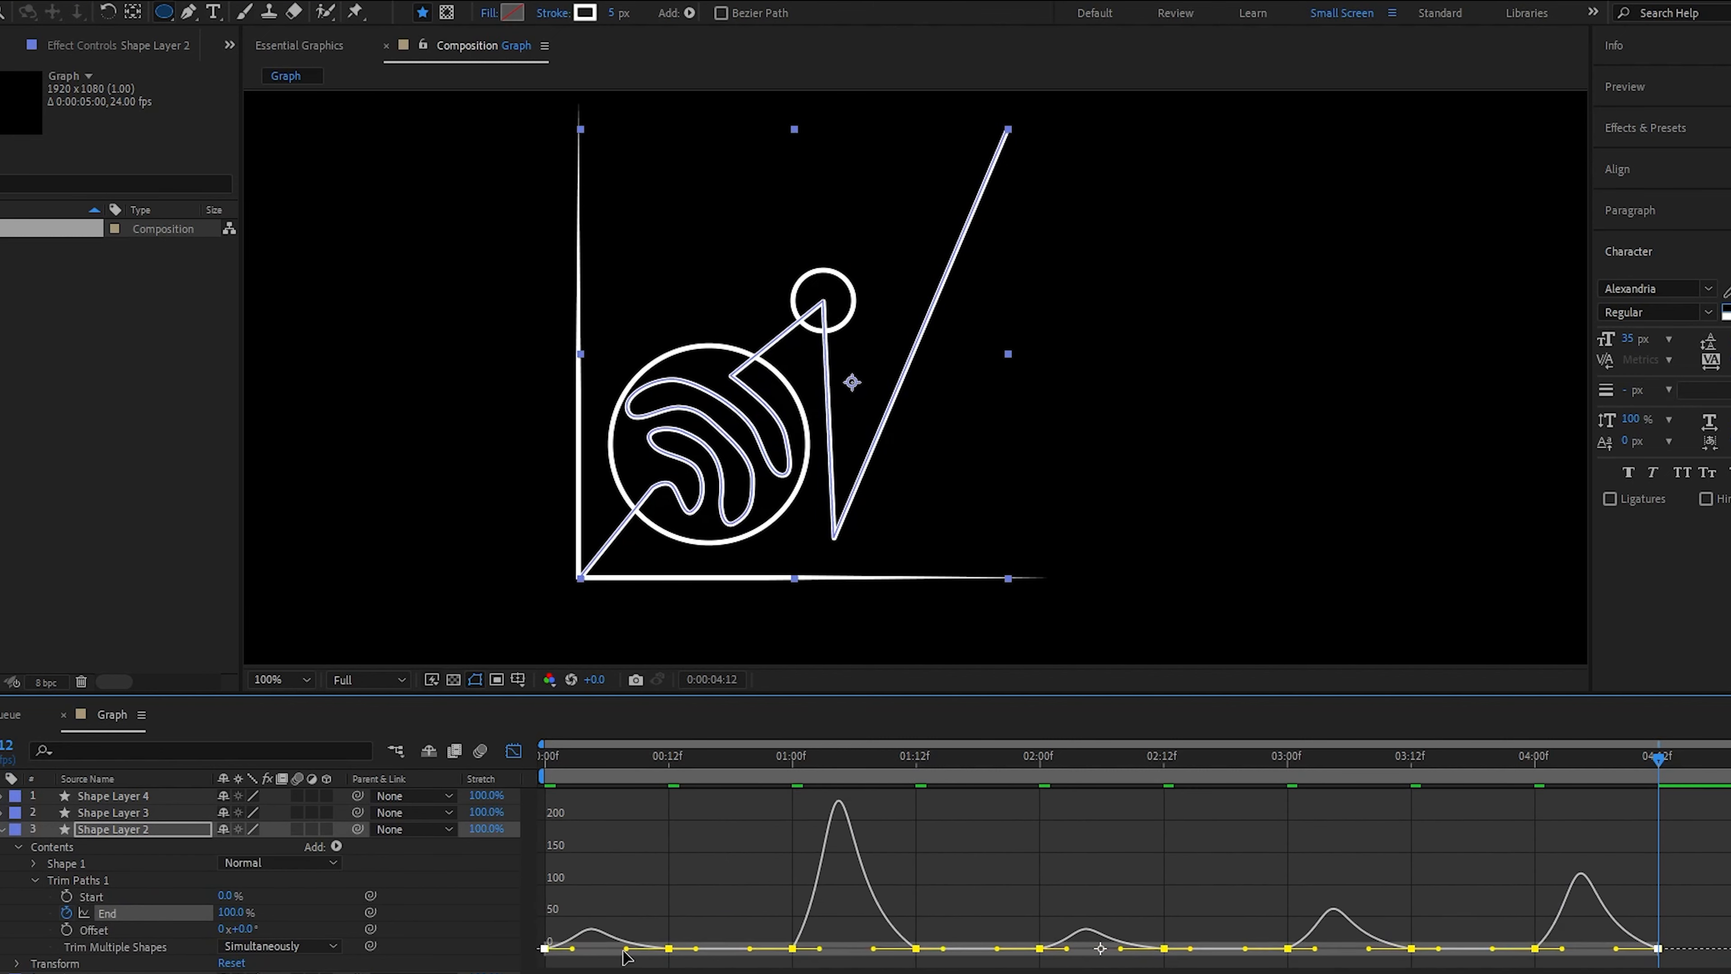
pyautogui.click(606, 866)
# - Play back the graph line's animation from the start and review the winding curve's end
pyautogui.moveTo(555, 762); pyautogui.dragTo(498, 776)
pyautogui.press('space')
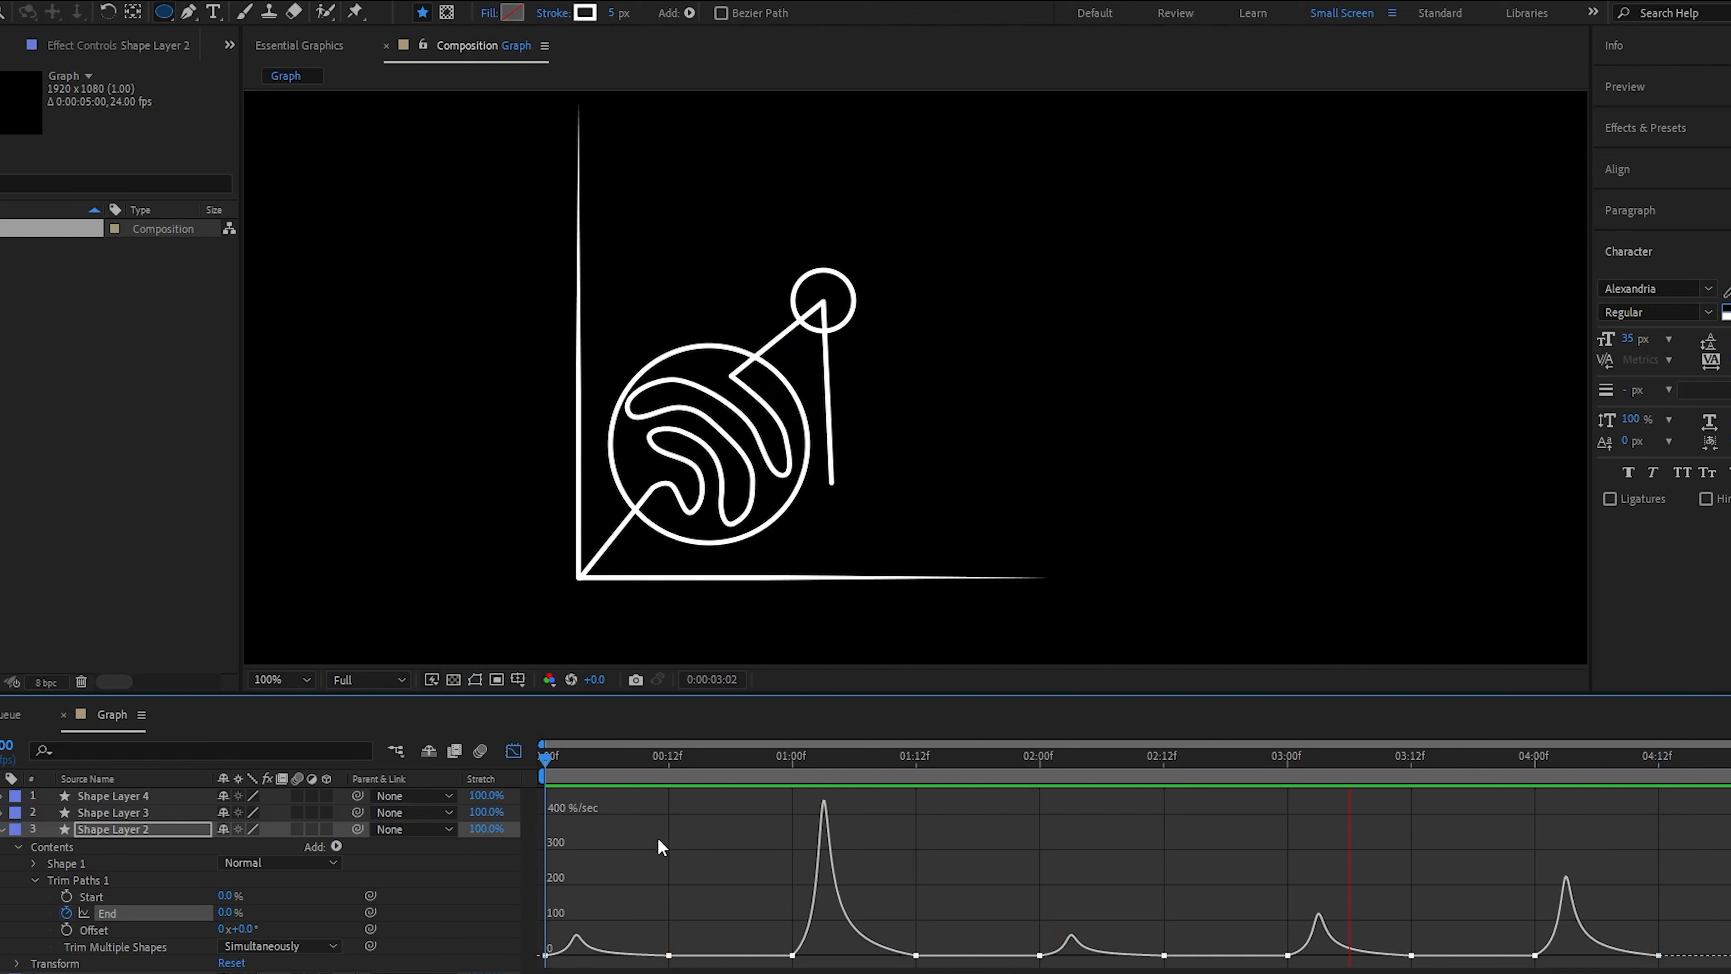
pyautogui.moveTo(1098, 777); pyautogui.dragTo(1018, 775)
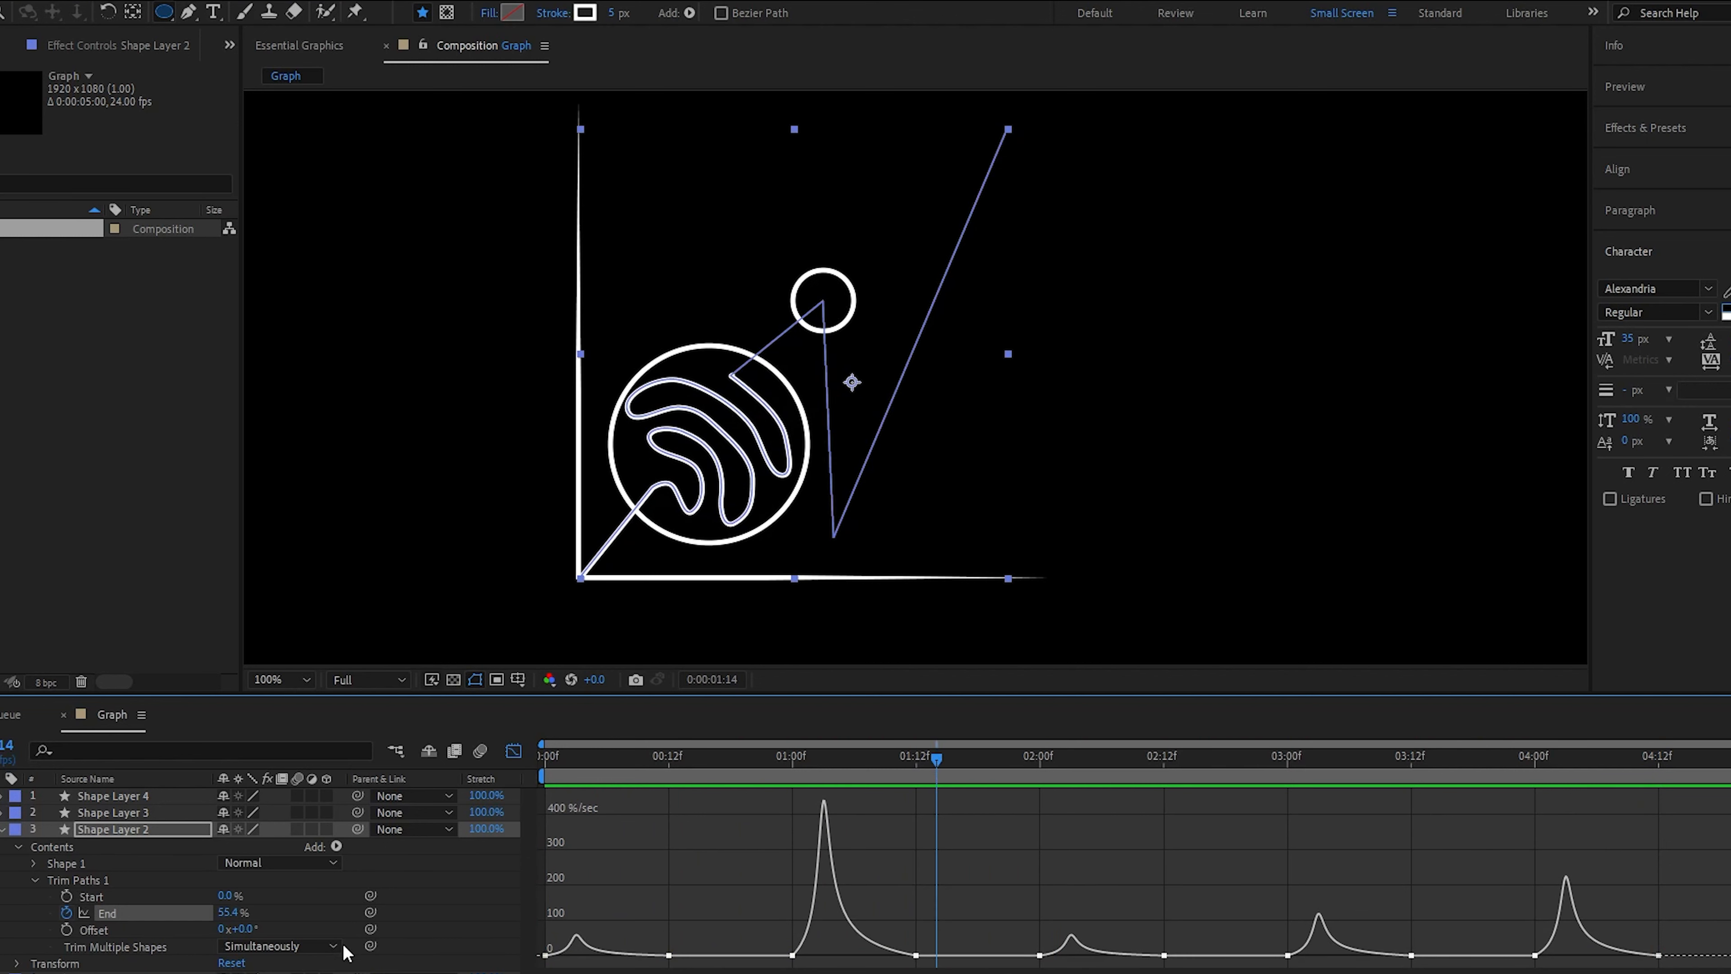
# - Fine-tune End on the selected 0:00:01:12 and 0:00:02:00 keyframes so the line stops exactly at the winding curve's last corner
pyautogui.click(514, 751)
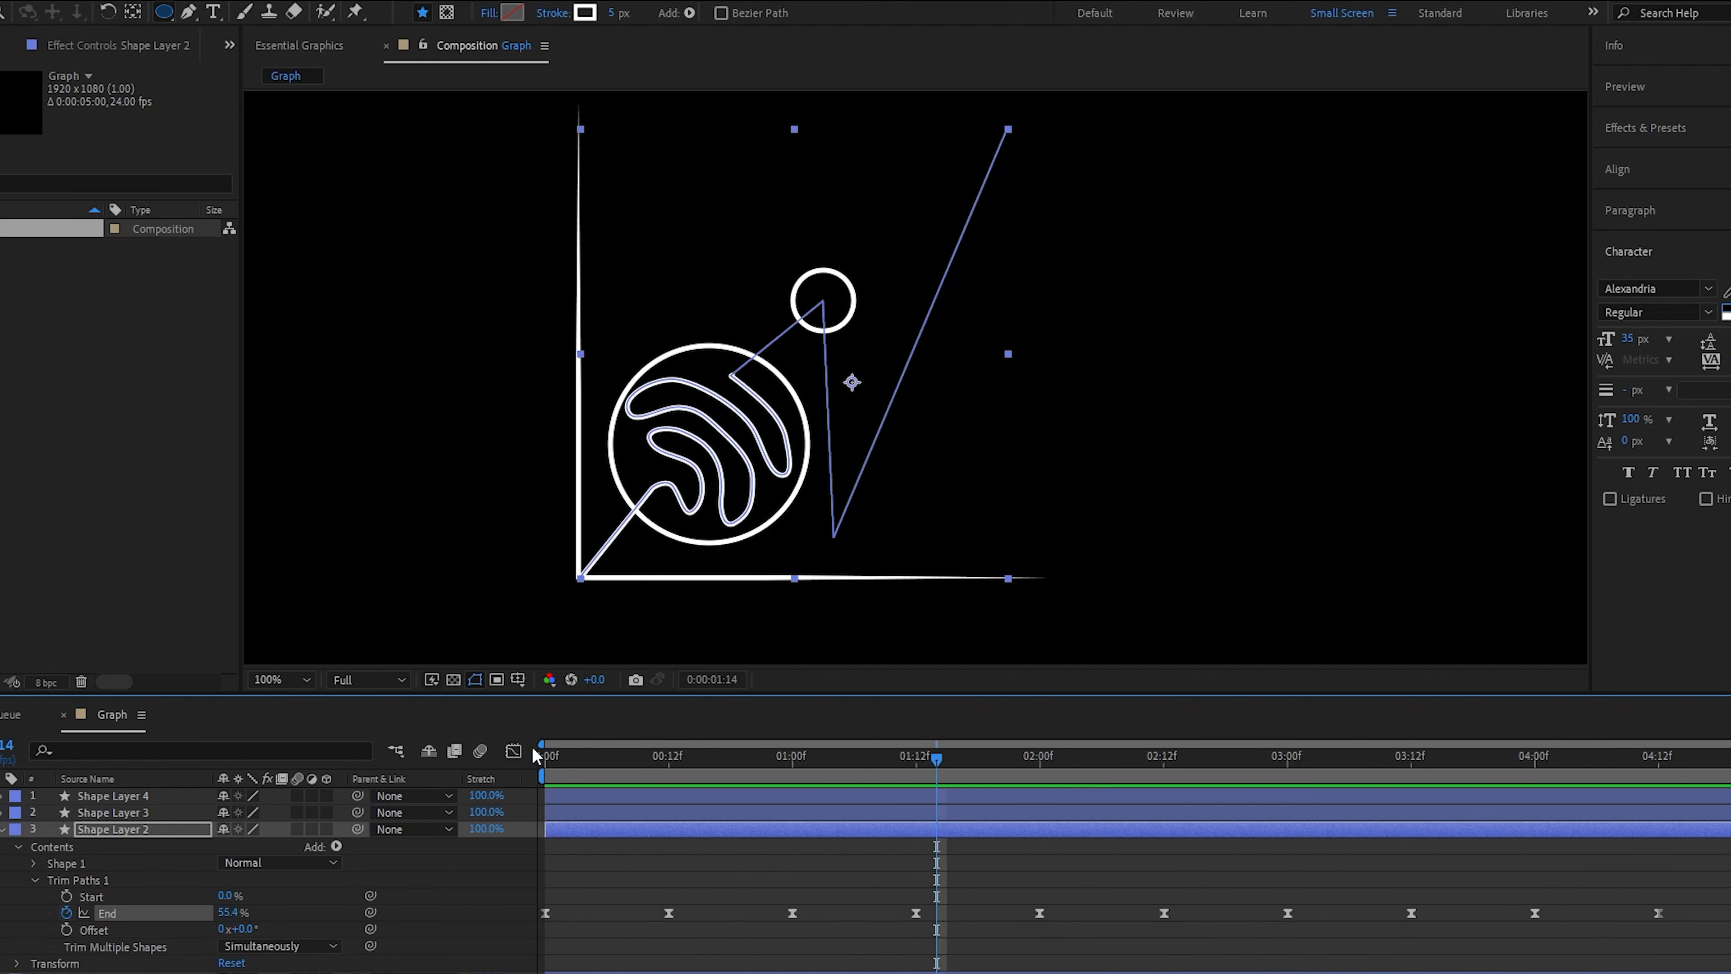
pyautogui.moveTo(900, 904); pyautogui.dragTo(1055, 926)
pyautogui.moveTo(225, 912); pyautogui.dragTo(222, 913)
pyautogui.press('j')
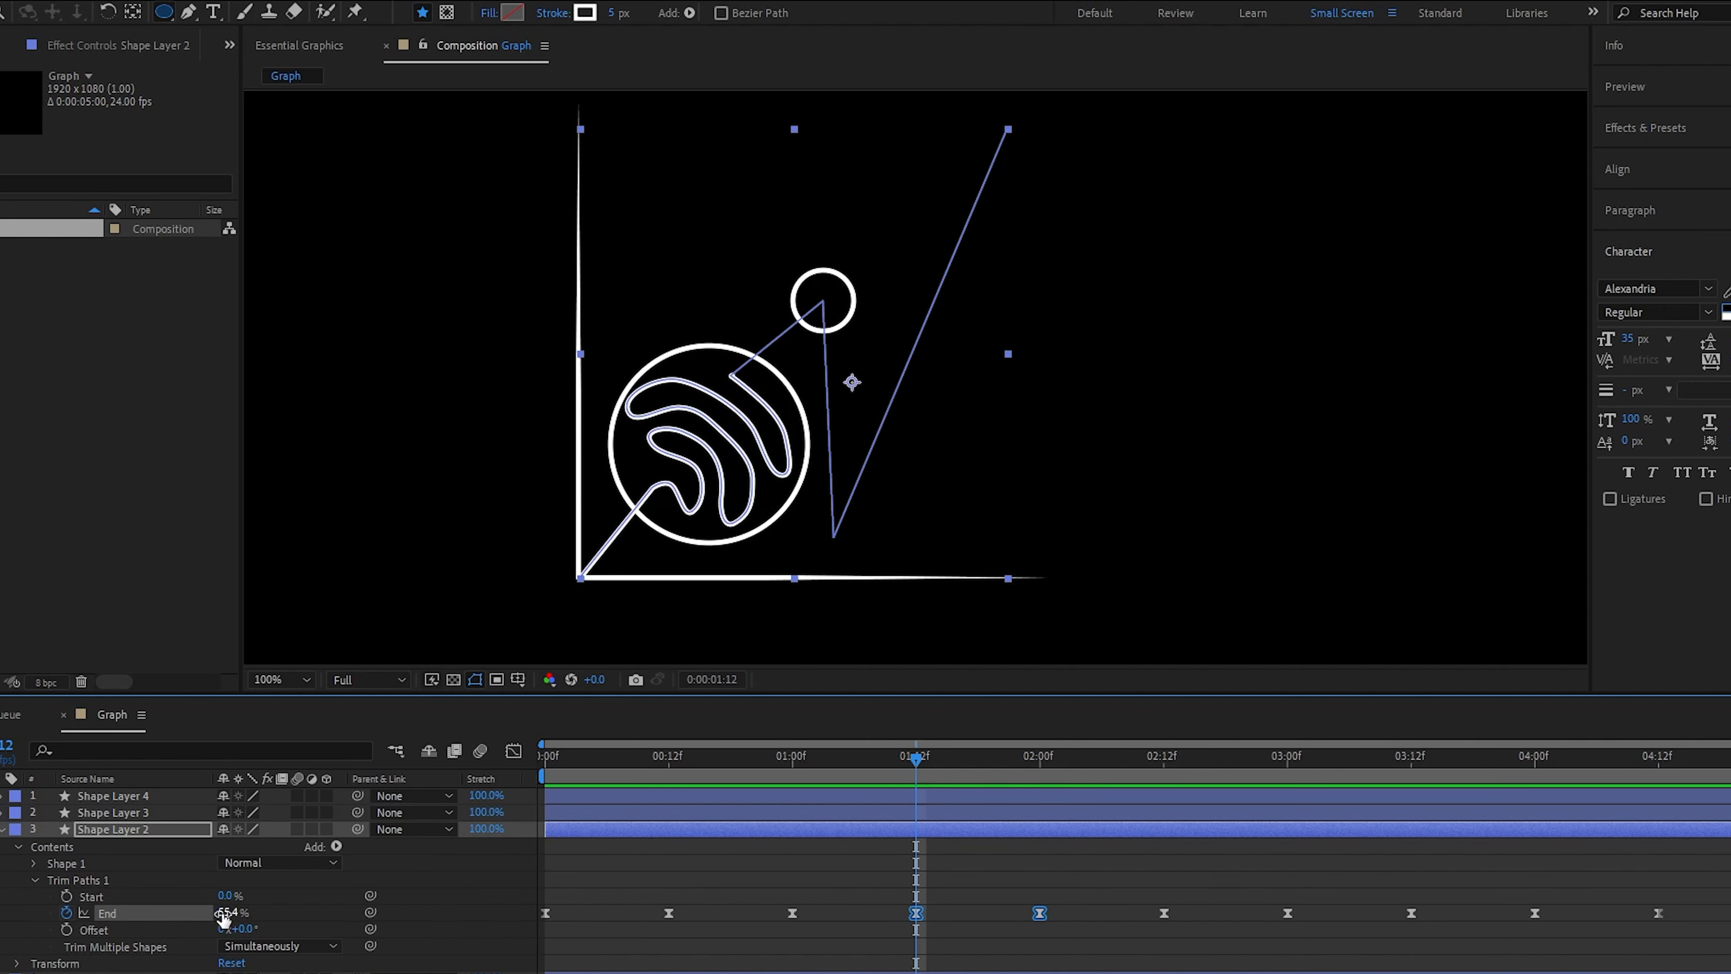
pyautogui.moveTo(223, 913); pyautogui.dragTo(219, 912)
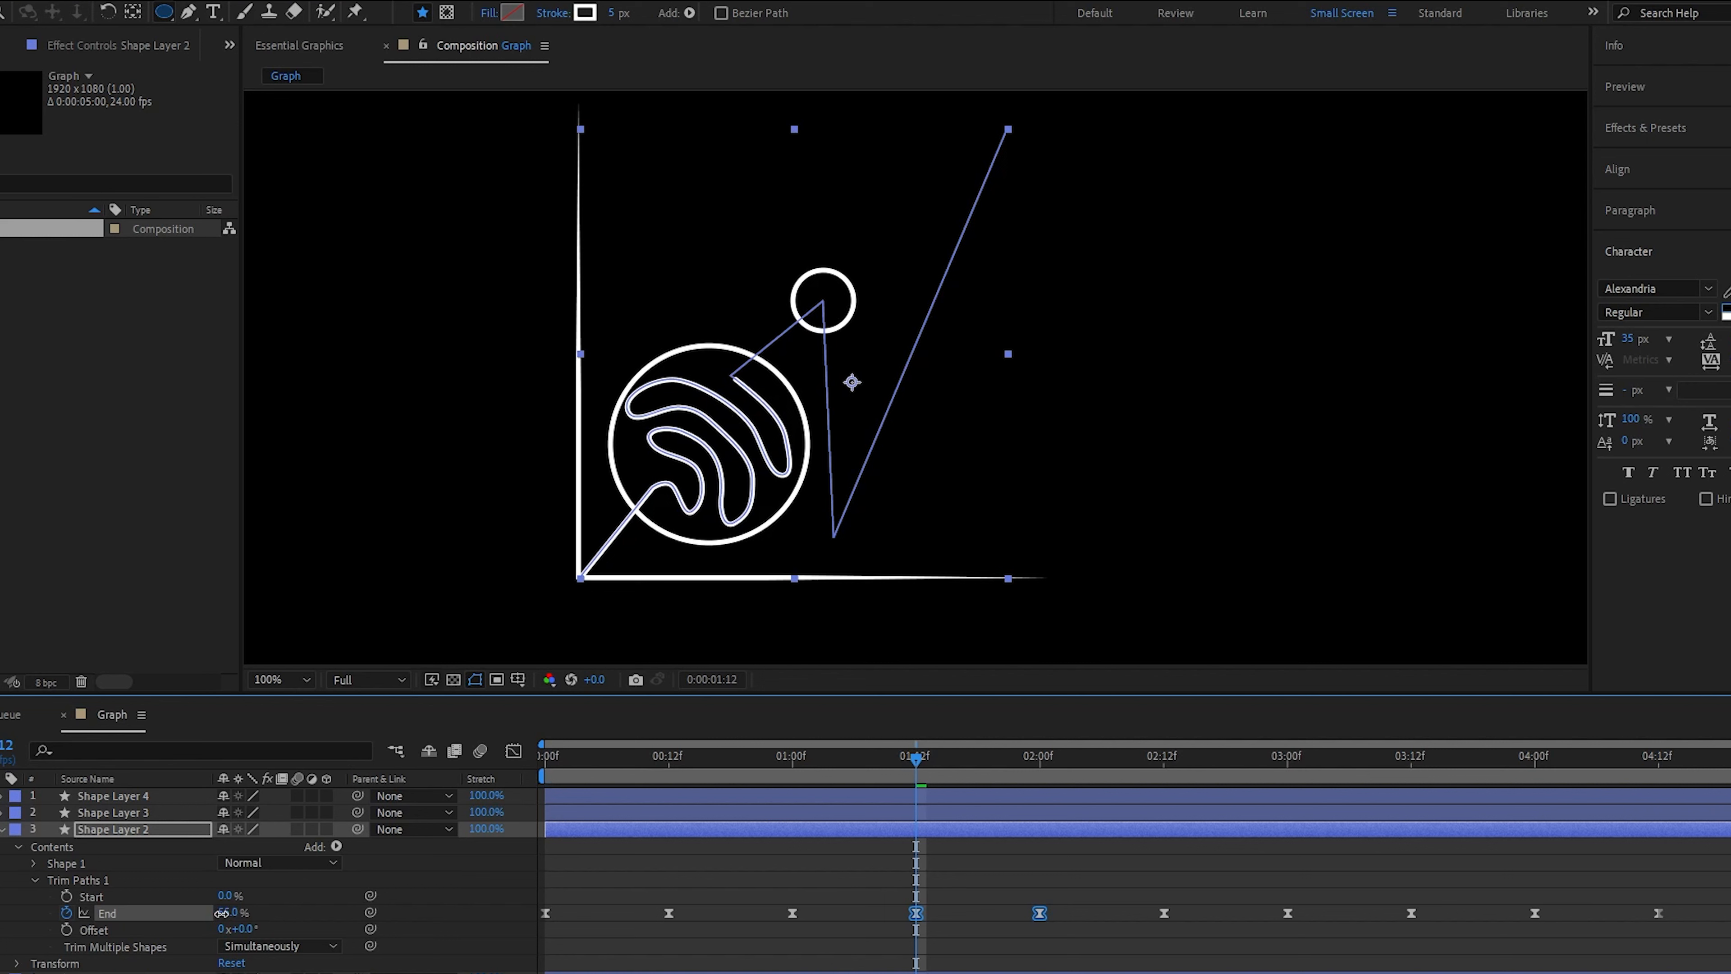
pyautogui.click(694, 868)
pyautogui.moveTo(916, 757)
pyautogui.mouseDown()
pyautogui.moveTo(792, 777)
pyautogui.moveTo(1730, 748)
pyautogui.mouseUp()
pyautogui.click(2, 830)
# - Shift Shape Layer 3 in time so that it starts at 0:00:01:00
pyautogui.click(599, 812)
pyautogui.click(541, 748)
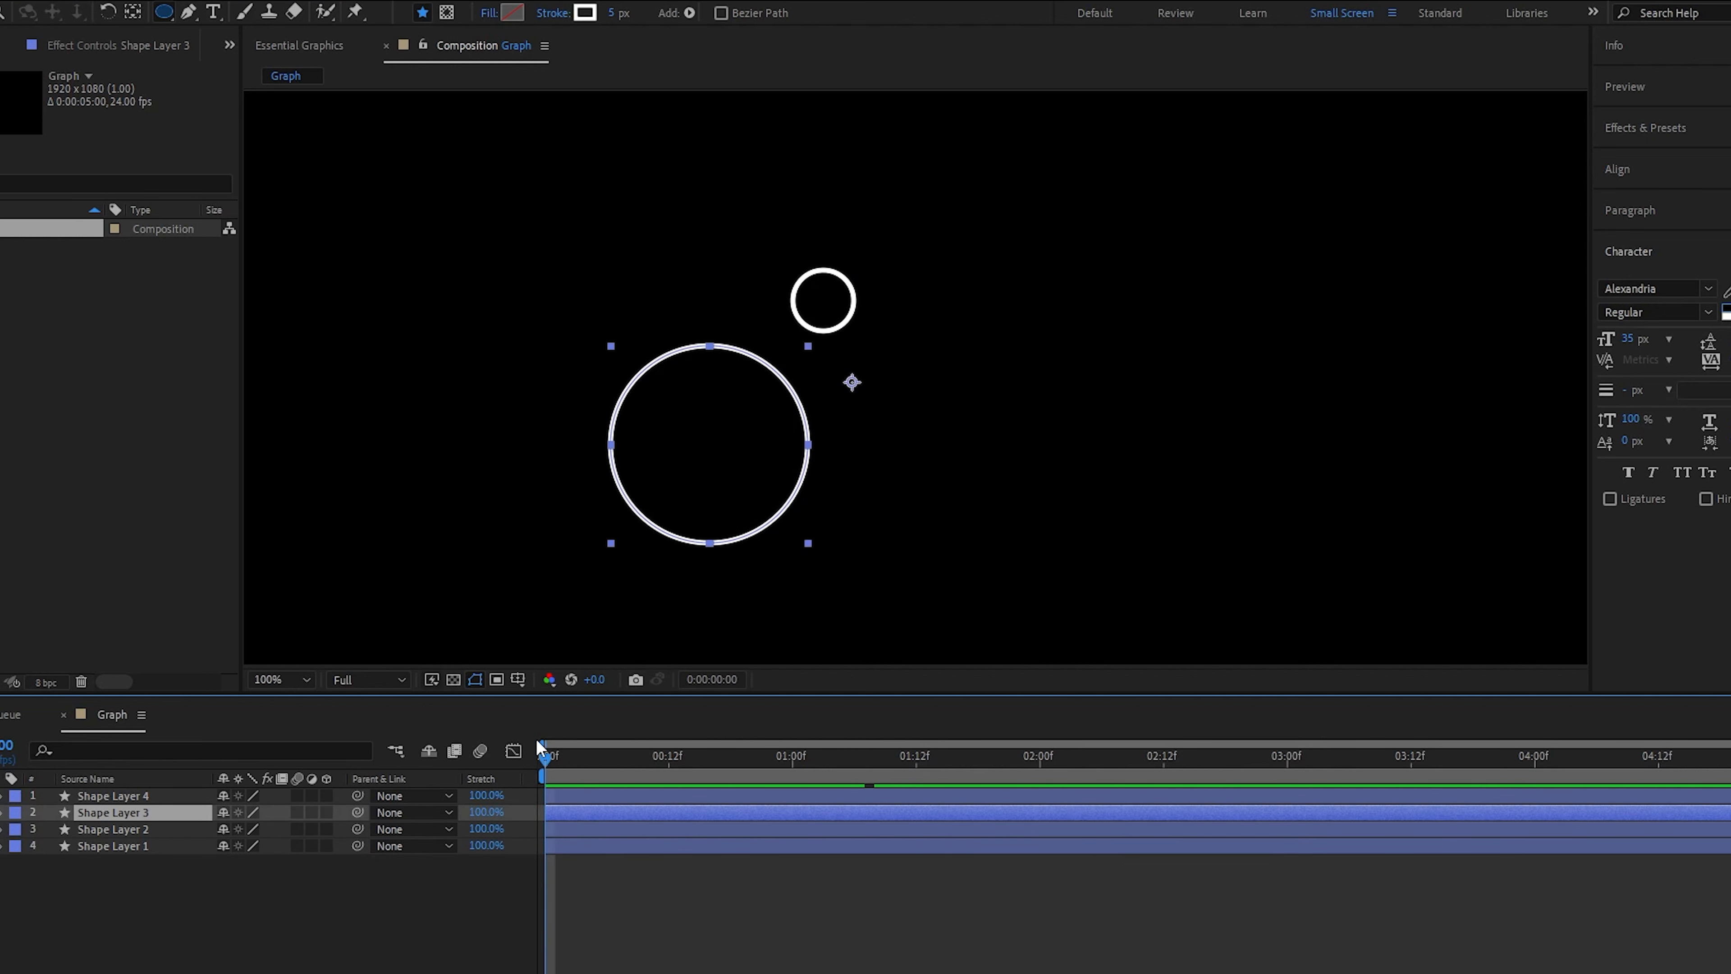
pyautogui.moveTo(637, 812); pyautogui.dragTo(748, 812)
pyautogui.moveTo(702, 756); pyautogui.dragTo(796, 764)
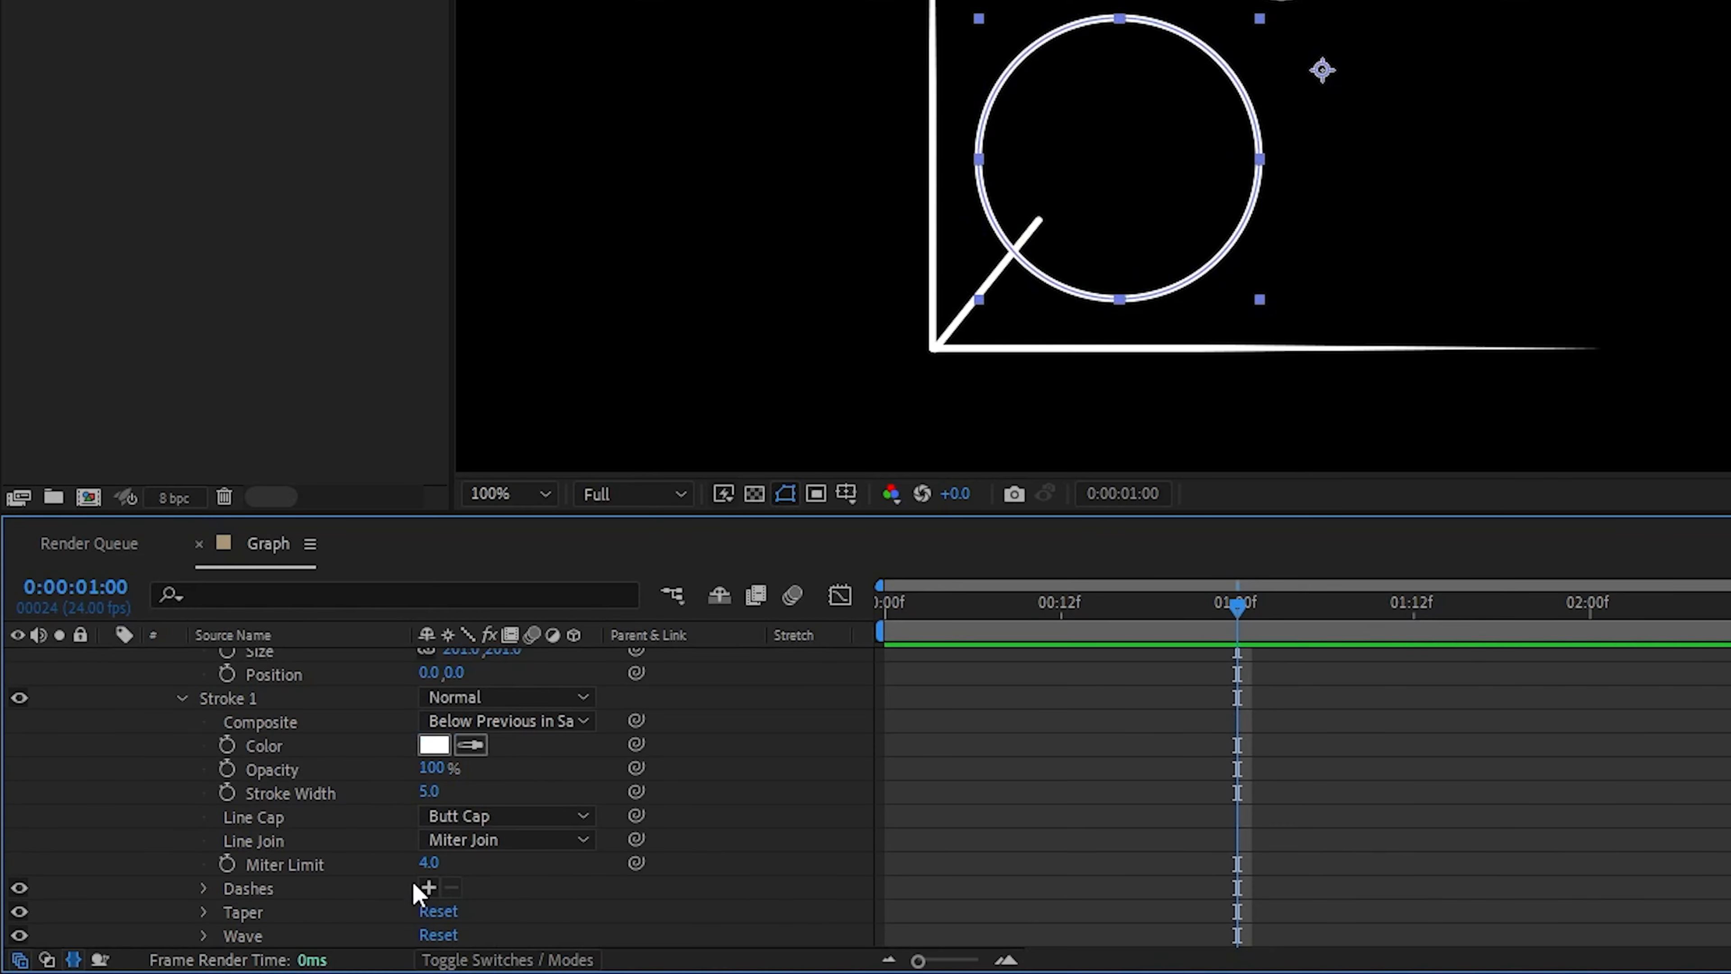
# - Add dashes to the large circle's stroke with Dash 21 and Gap 9.1
pyautogui.click(222, 956)
pyautogui.click(222, 955)
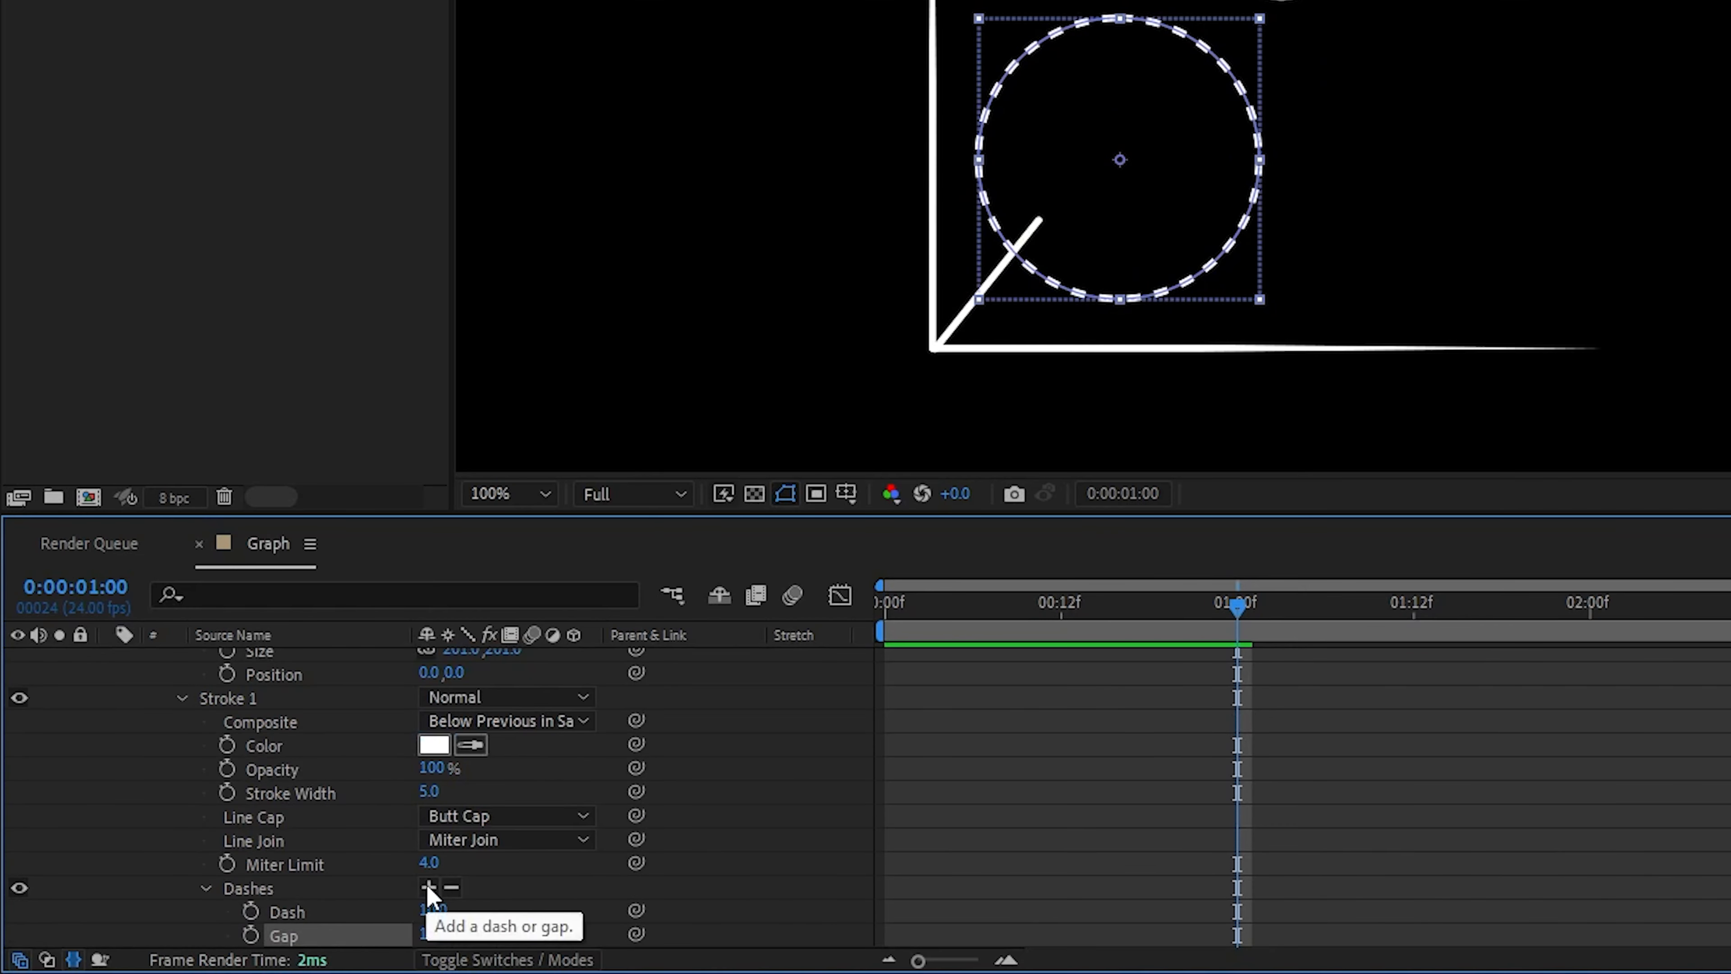
pyautogui.moveTo(448, 911); pyautogui.dragTo(434, 938)
pyautogui.click(382, 889)
pyautogui.scroll(-4, 309, 806)
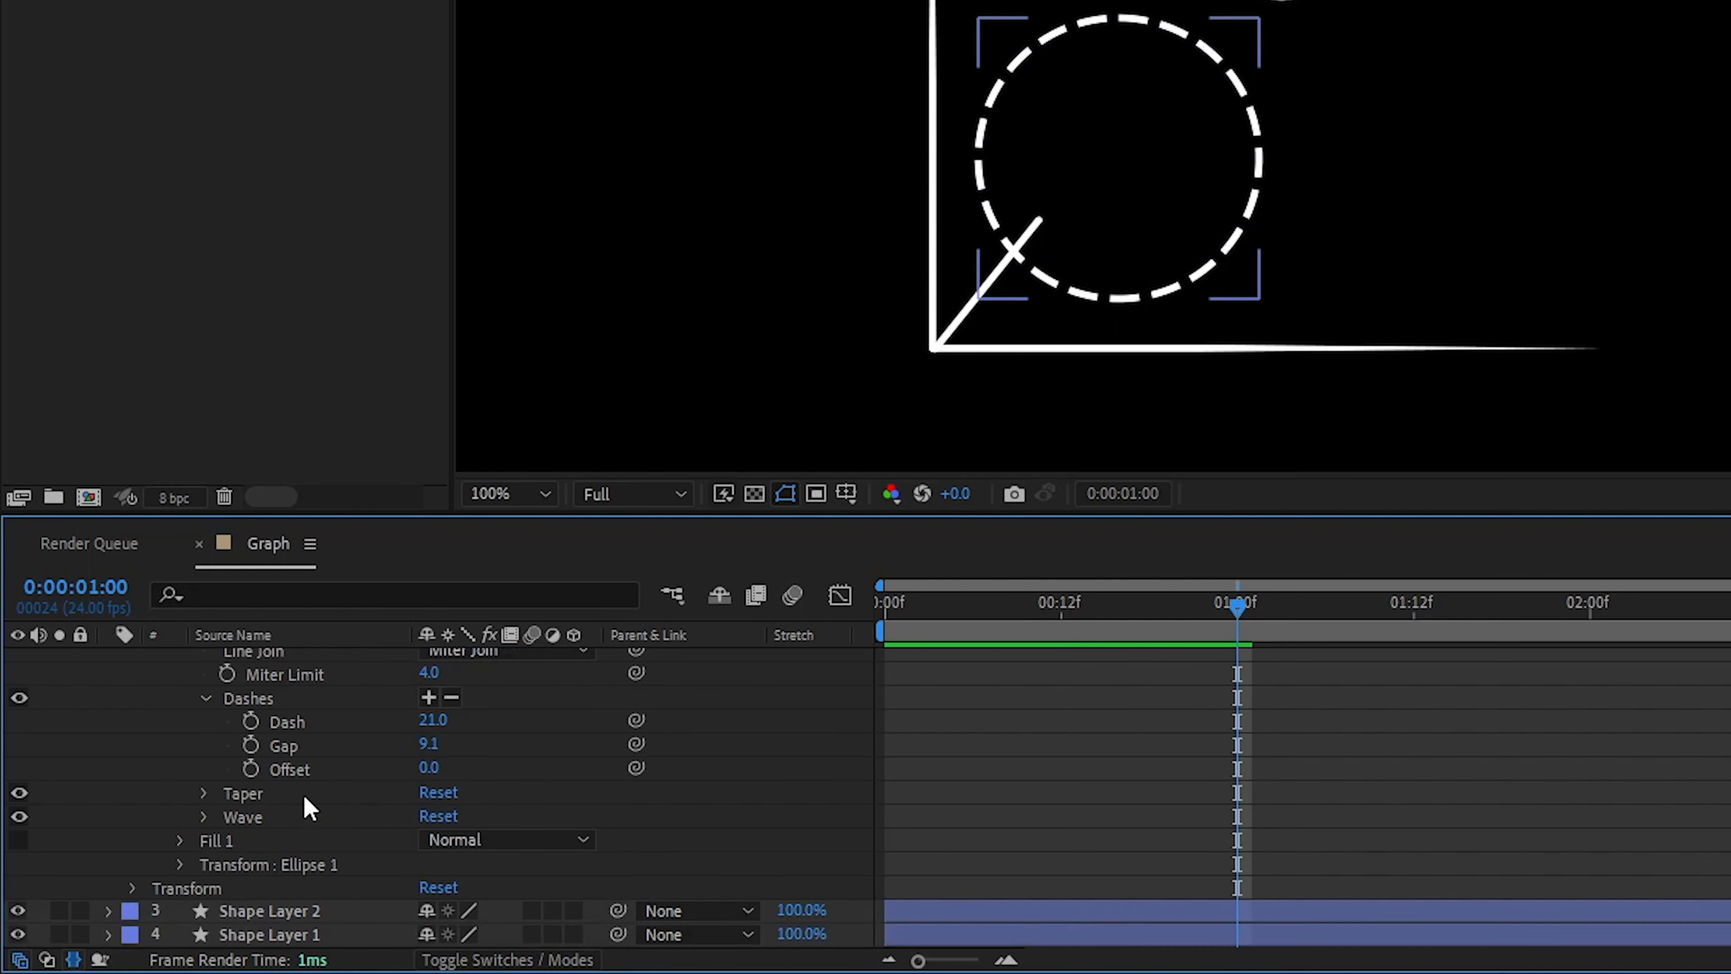
# - Set the large circle's Line Cap to Round Cap and widen the dash Gap to 16.3
pyautogui.scroll(3, 362, 778)
pyautogui.click(507, 768)
pyautogui.click(483, 828)
pyautogui.scroll(-2, 521, 839)
pyautogui.moveTo(428, 815); pyautogui.dragTo(529, 819)
pyautogui.click(417, 864)
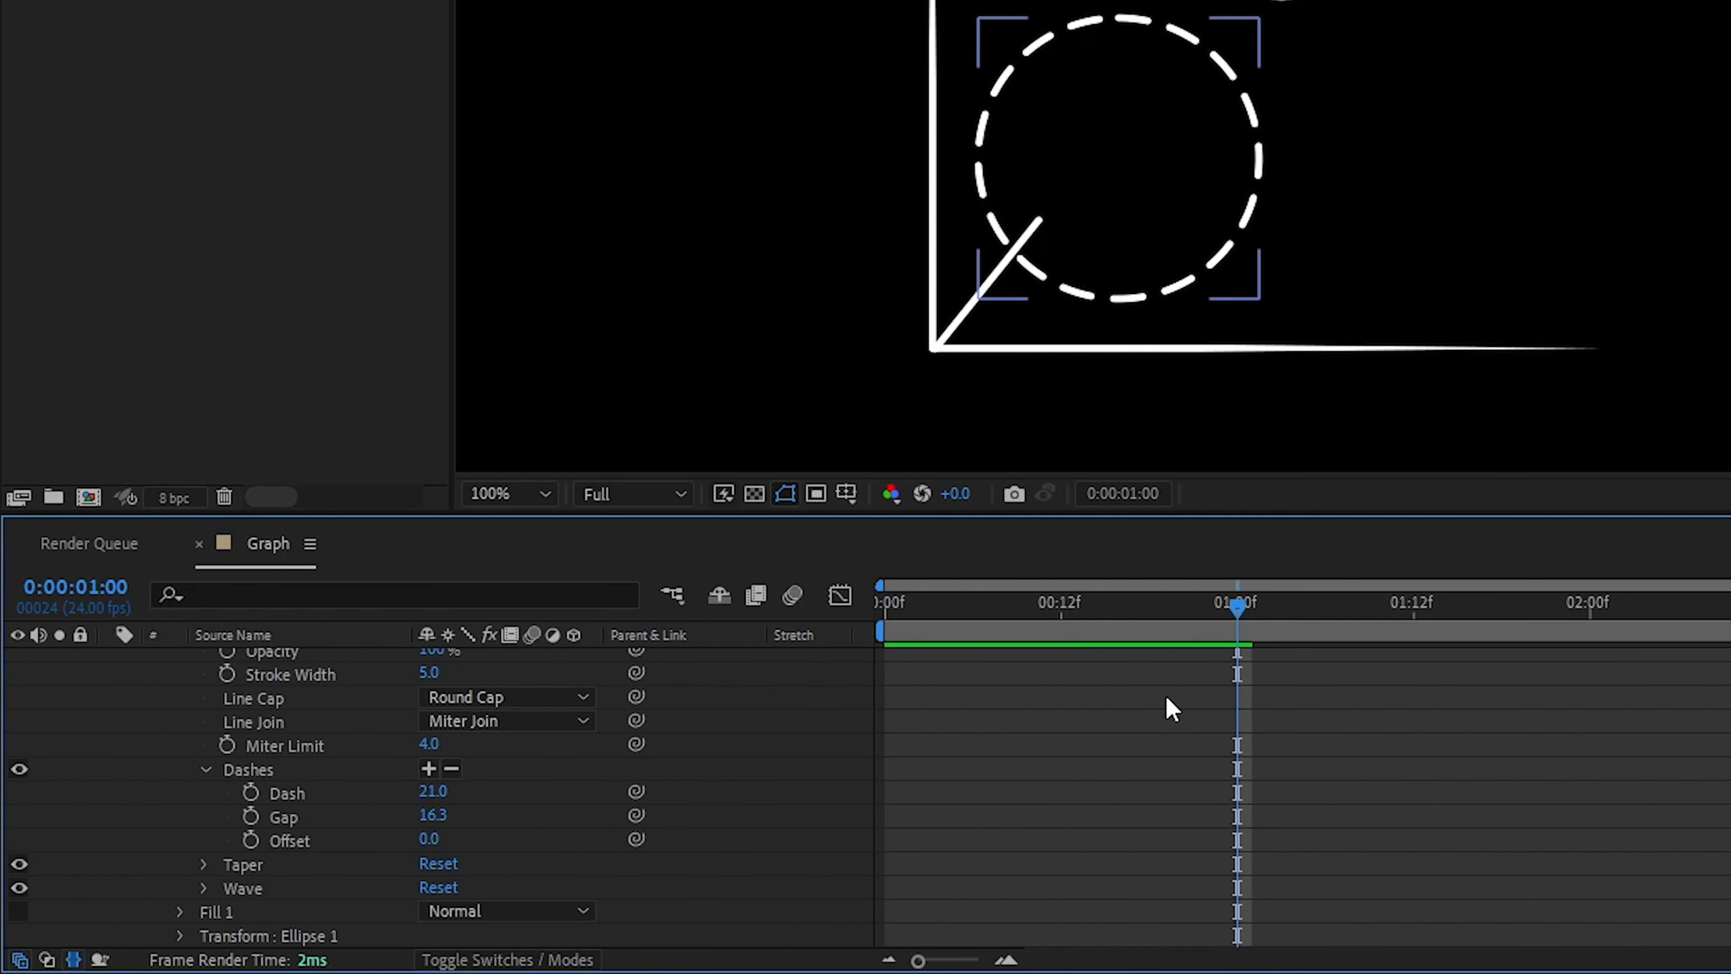
# - Collapse the stroke properties and add Trim Paths to the contents of Shape Layer 3
pyautogui.click(206, 769)
pyautogui.click(182, 653)
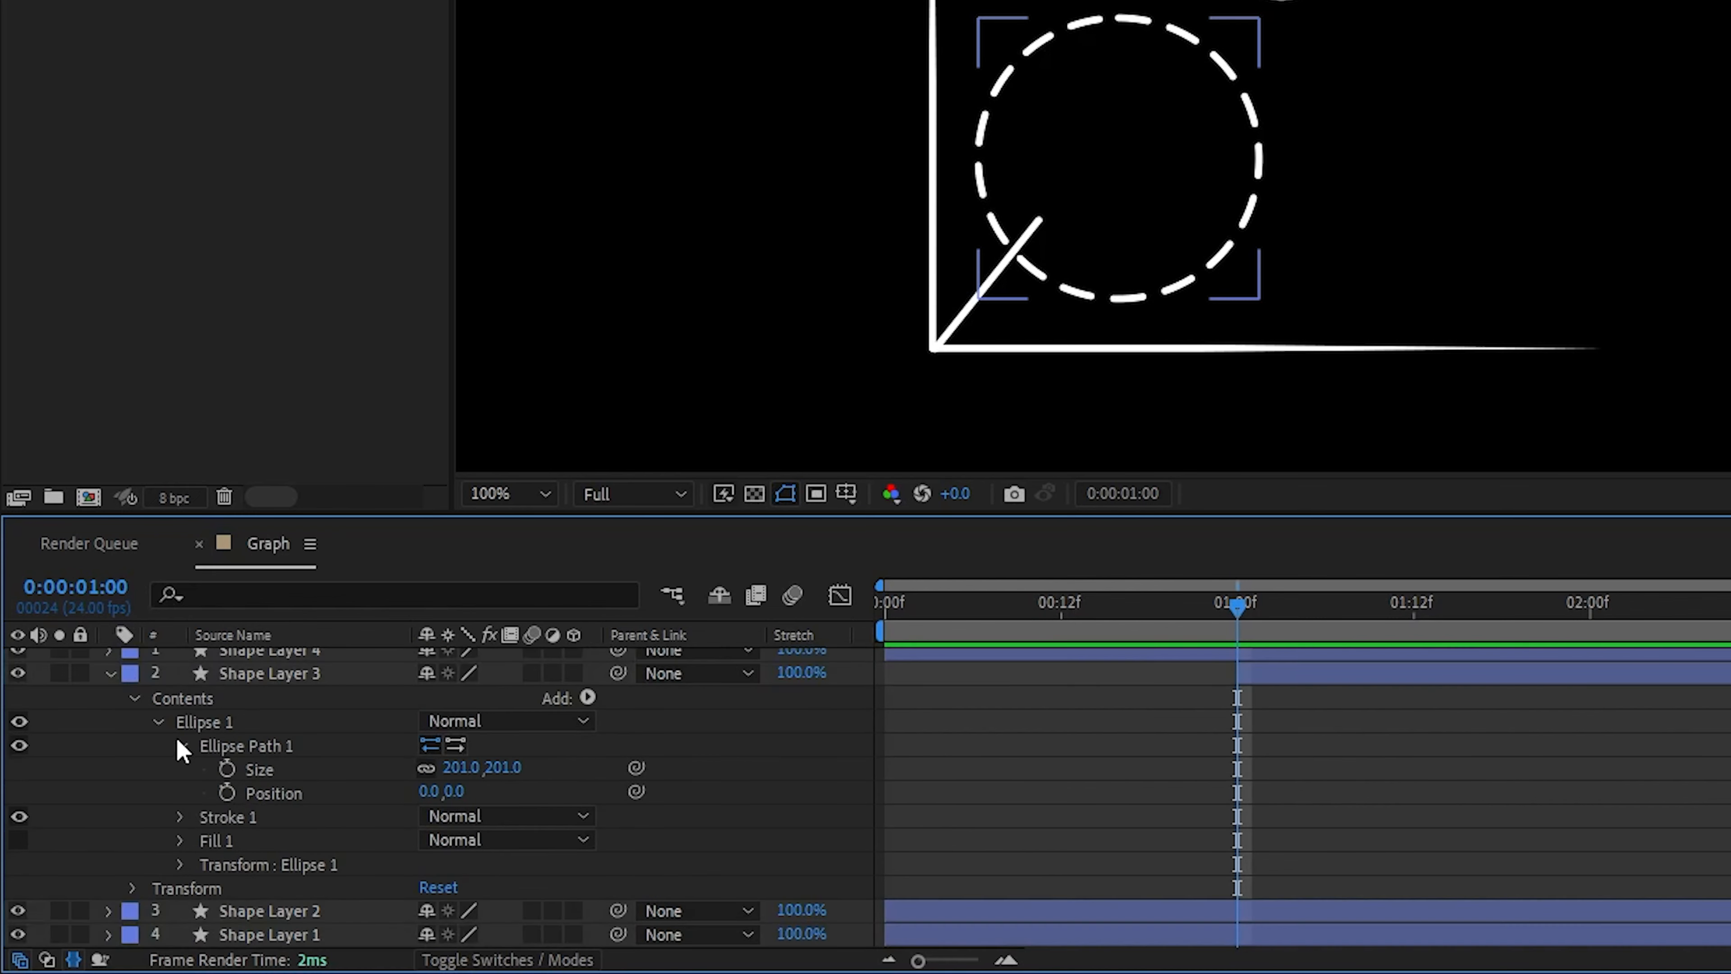
pyautogui.click(588, 707)
pyautogui.click(742, 559)
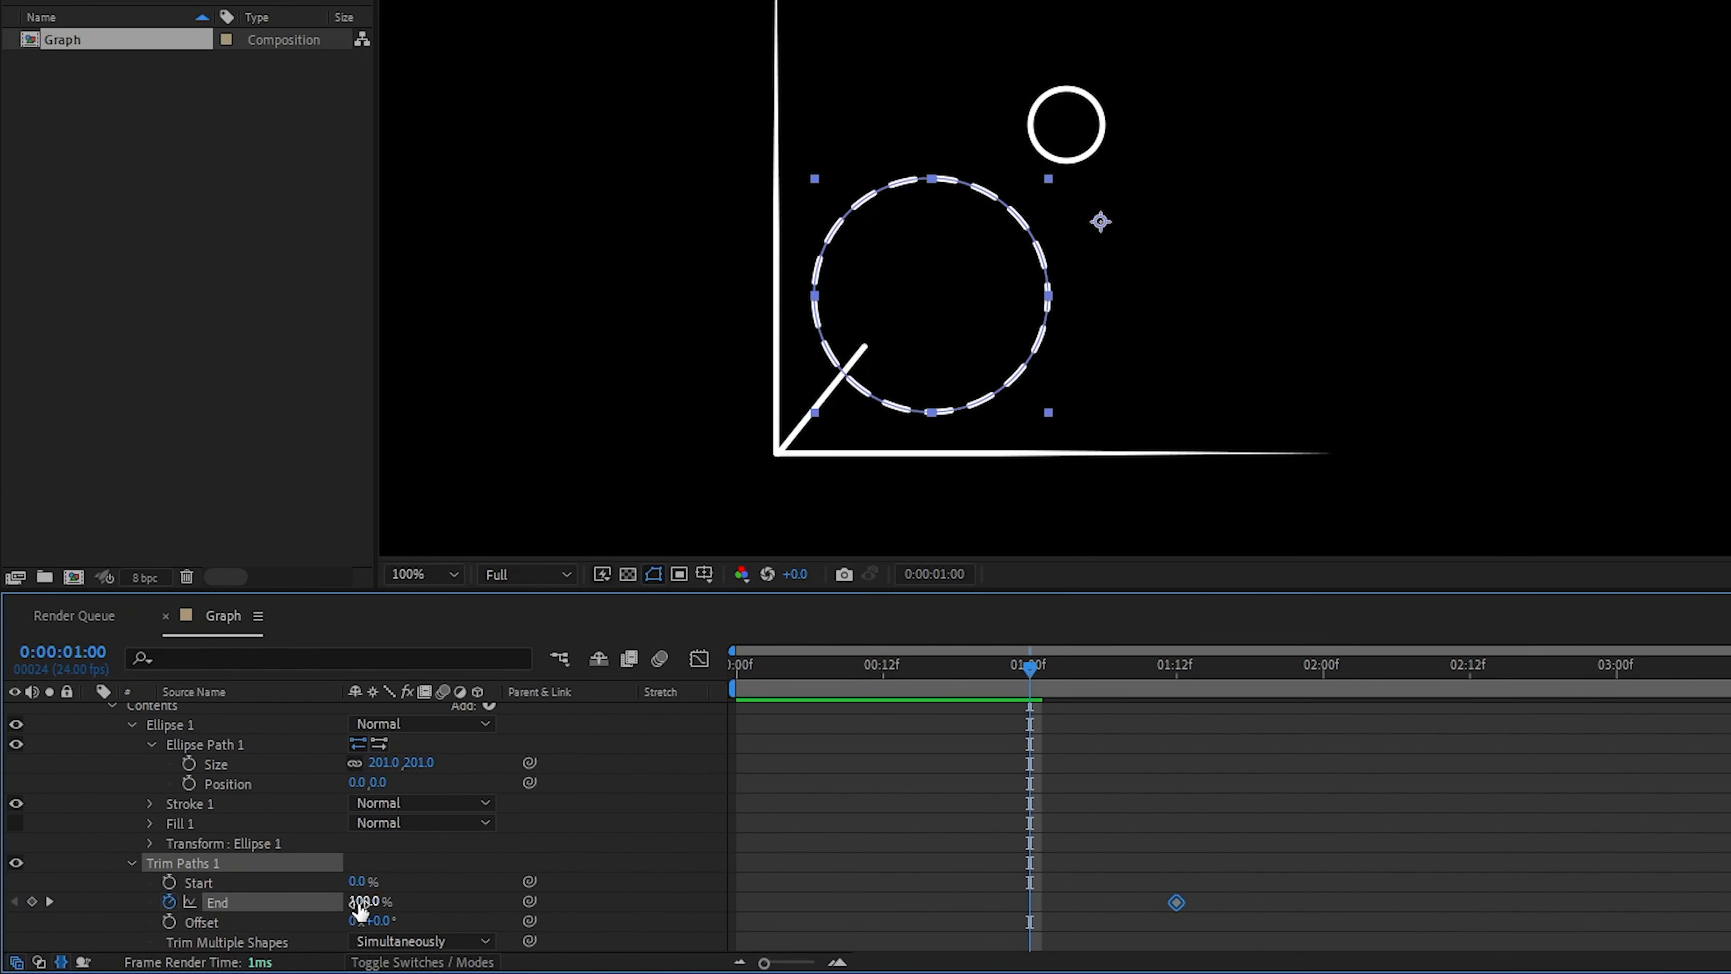
# - Keyframe the Trim Paths Offset of Shape Layer 3 at 0° on 0:00:01:00 and -1000° on 0:00:04:23
pyautogui.click(169, 922)
pyautogui.press('space')
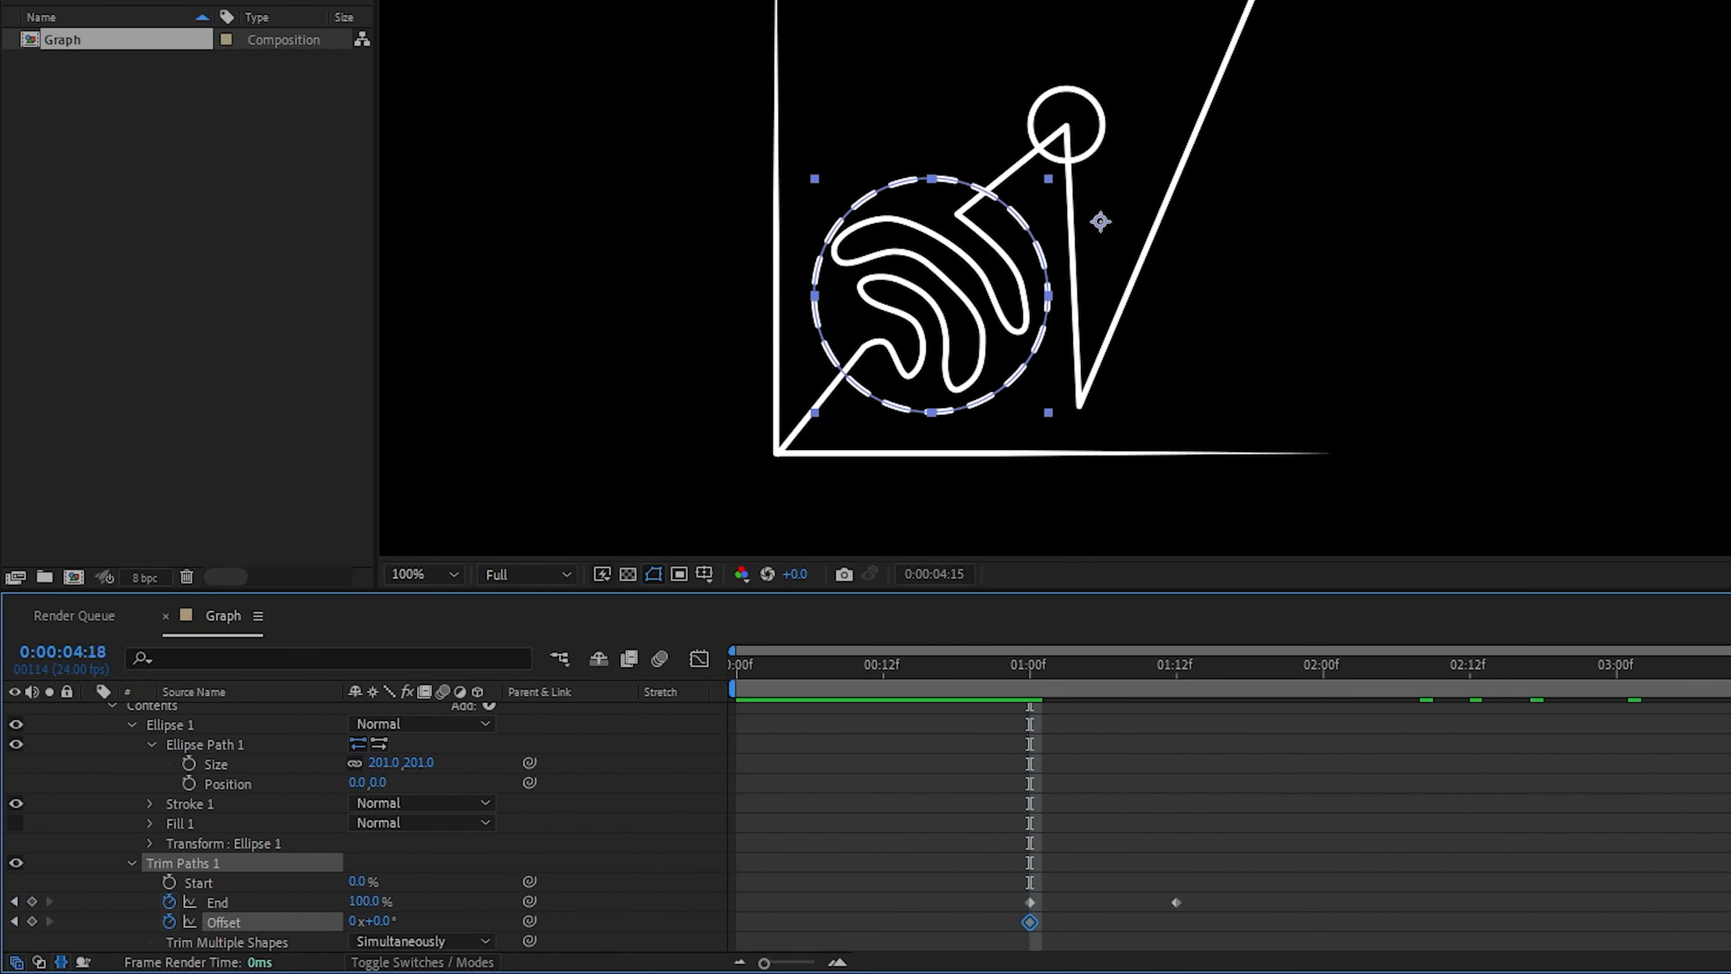
pyautogui.moveTo(373, 931); pyautogui.dragTo(518, 940)
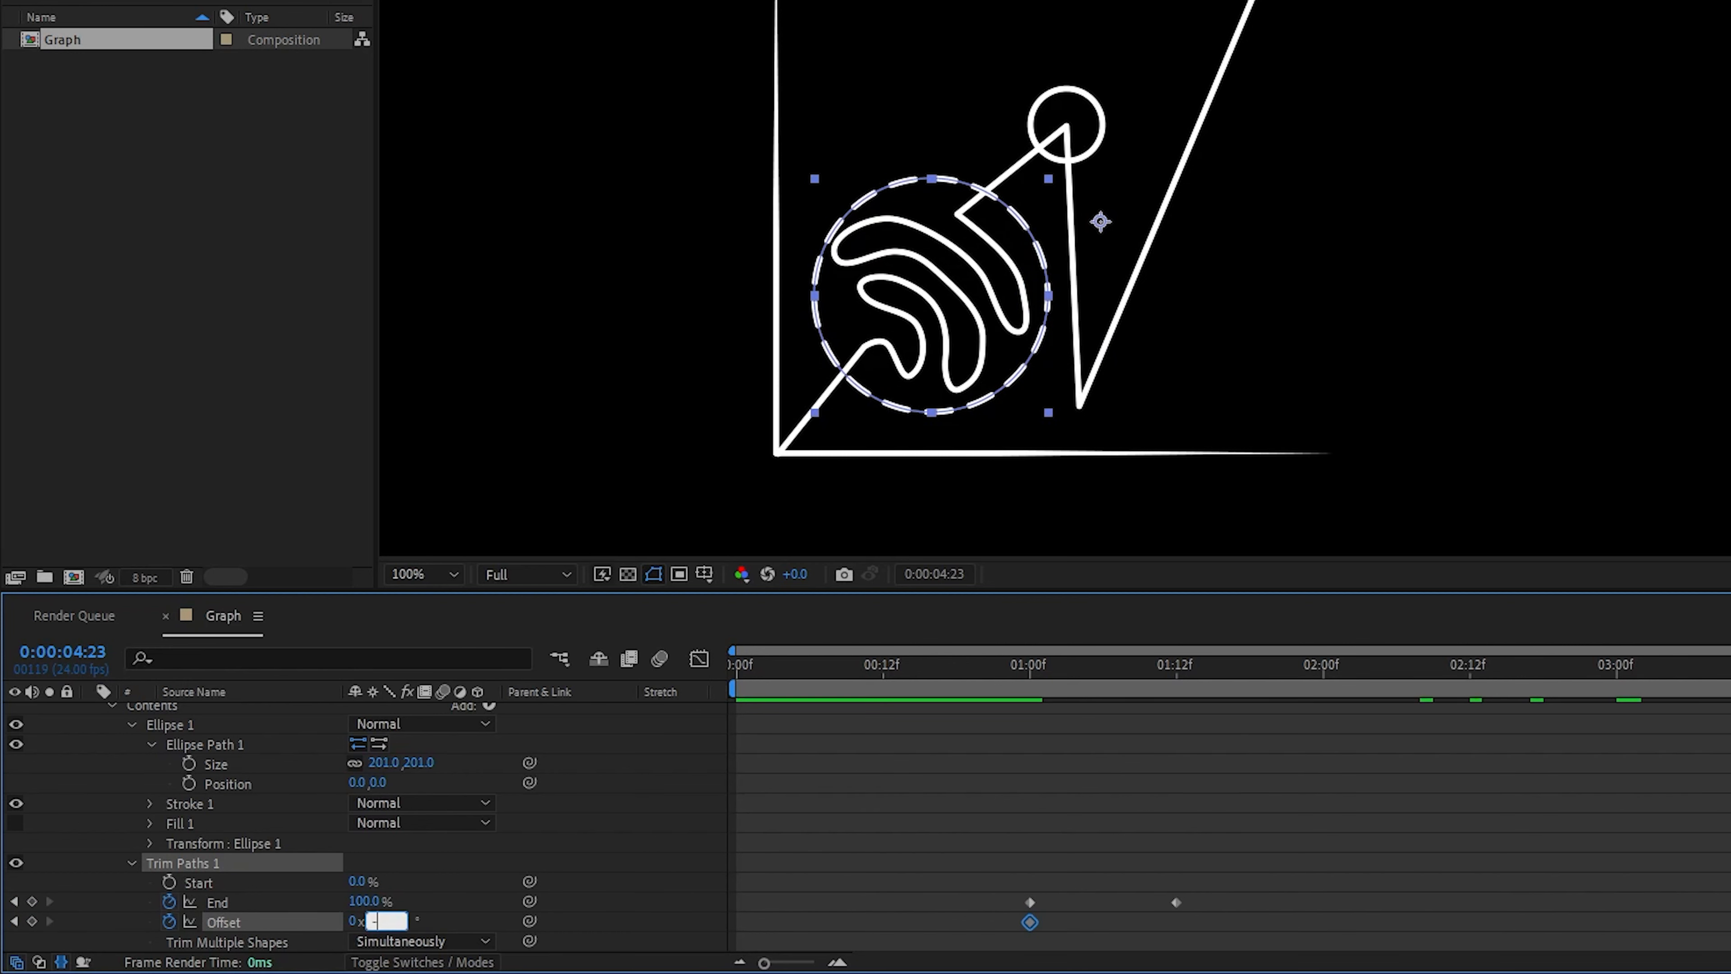
pyautogui.write('1000')
pyautogui.press('Return')
# - Shape the Offset's speed graph on Shape Layer 3 to start fast and slow gradually, and scrub through the circle's reveal
pyautogui.click(280, 910)
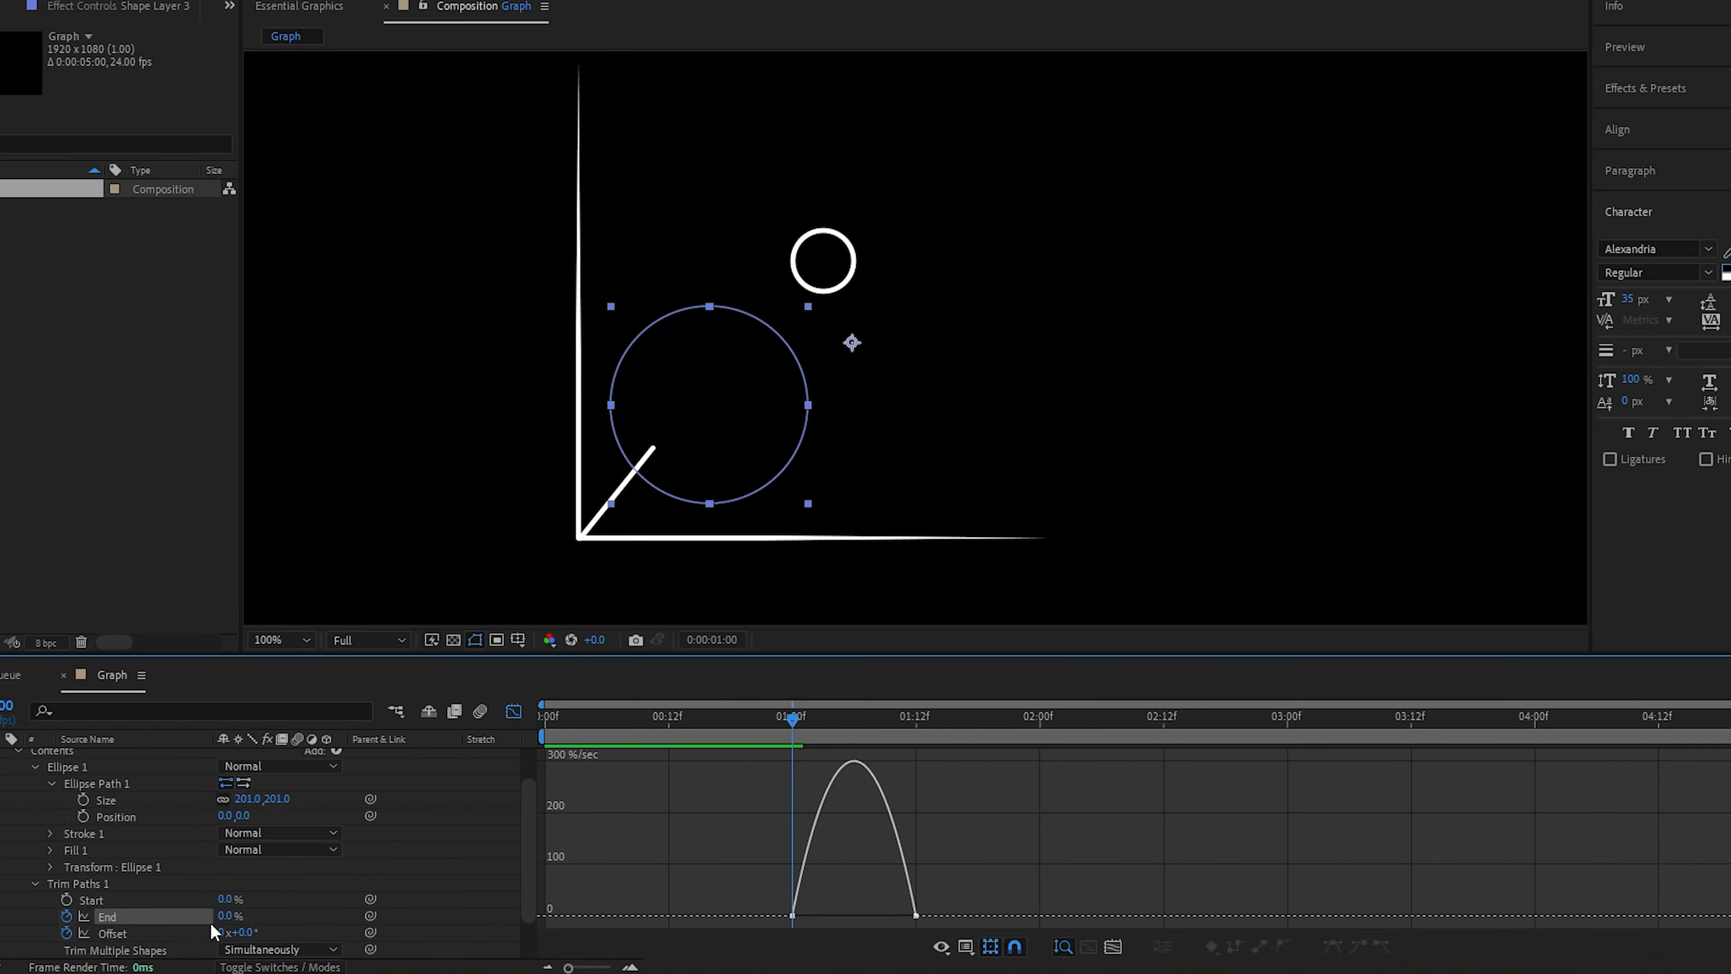
pyautogui.click(112, 933)
pyautogui.moveTo(792, 717); pyautogui.dragTo(960, 721)
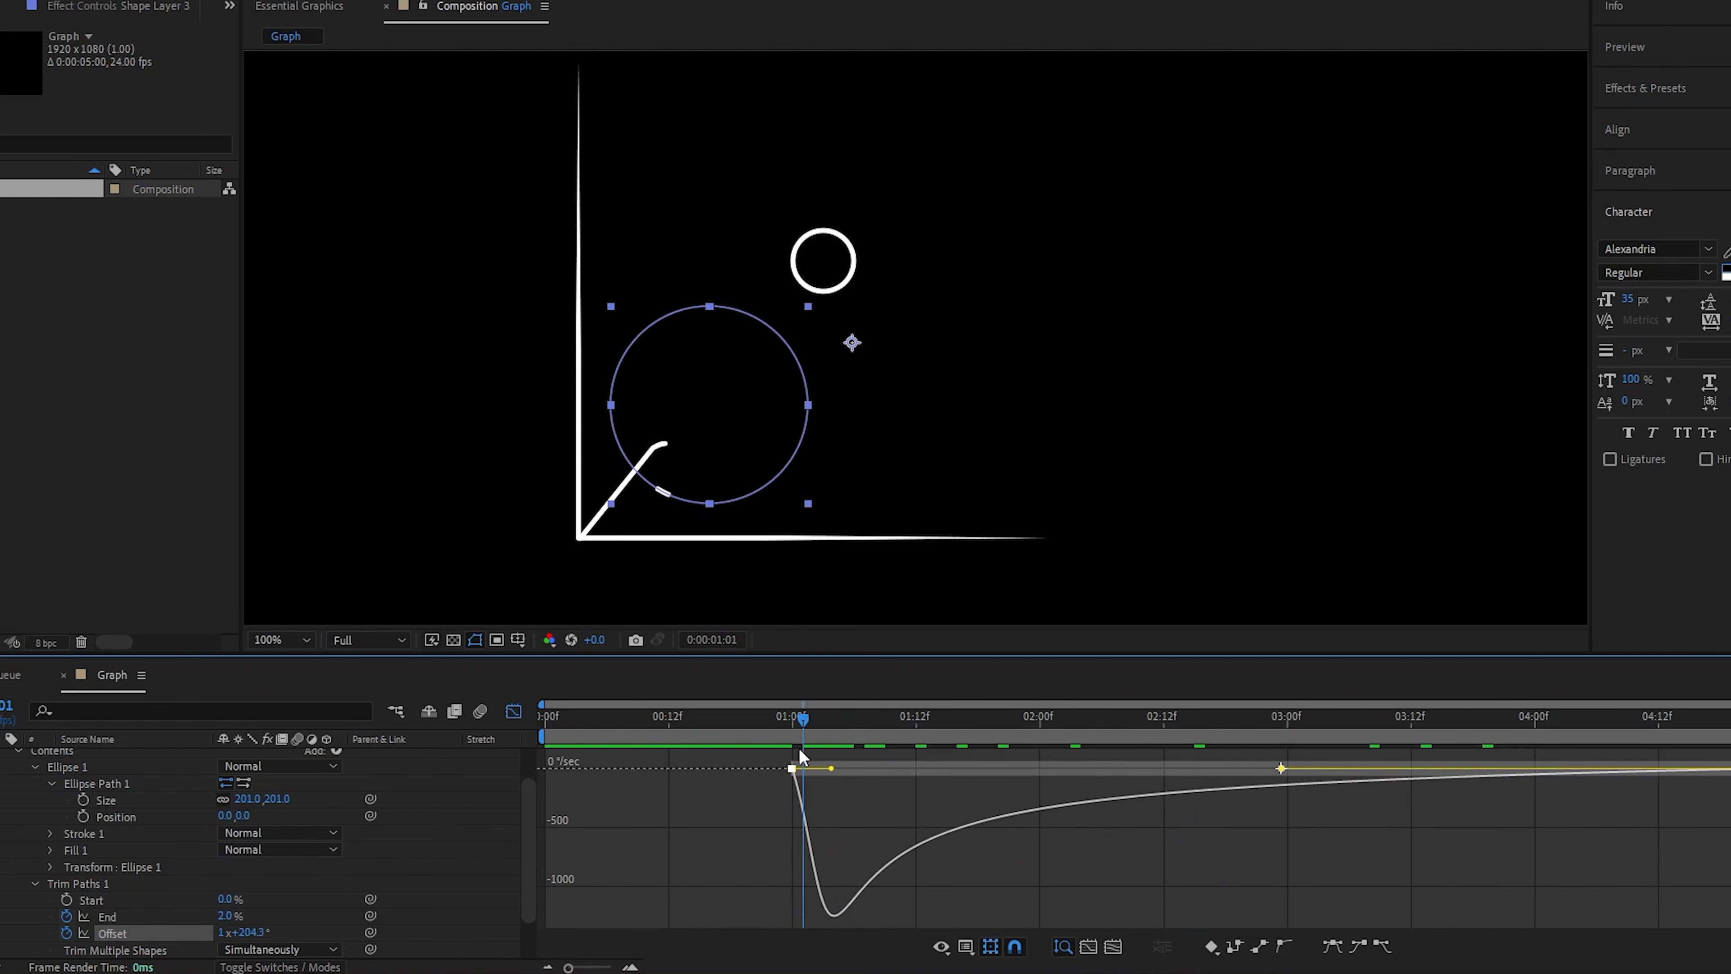
pyautogui.moveTo(802, 721); pyautogui.dragTo(908, 721)
# - Reverse the large circle's path direction and move its Trim Paths inside Ellipse 1, between Stroke 1 and Fill 1
pyautogui.click(244, 783)
pyautogui.moveTo(92, 883); pyautogui.dragTo(91, 842)
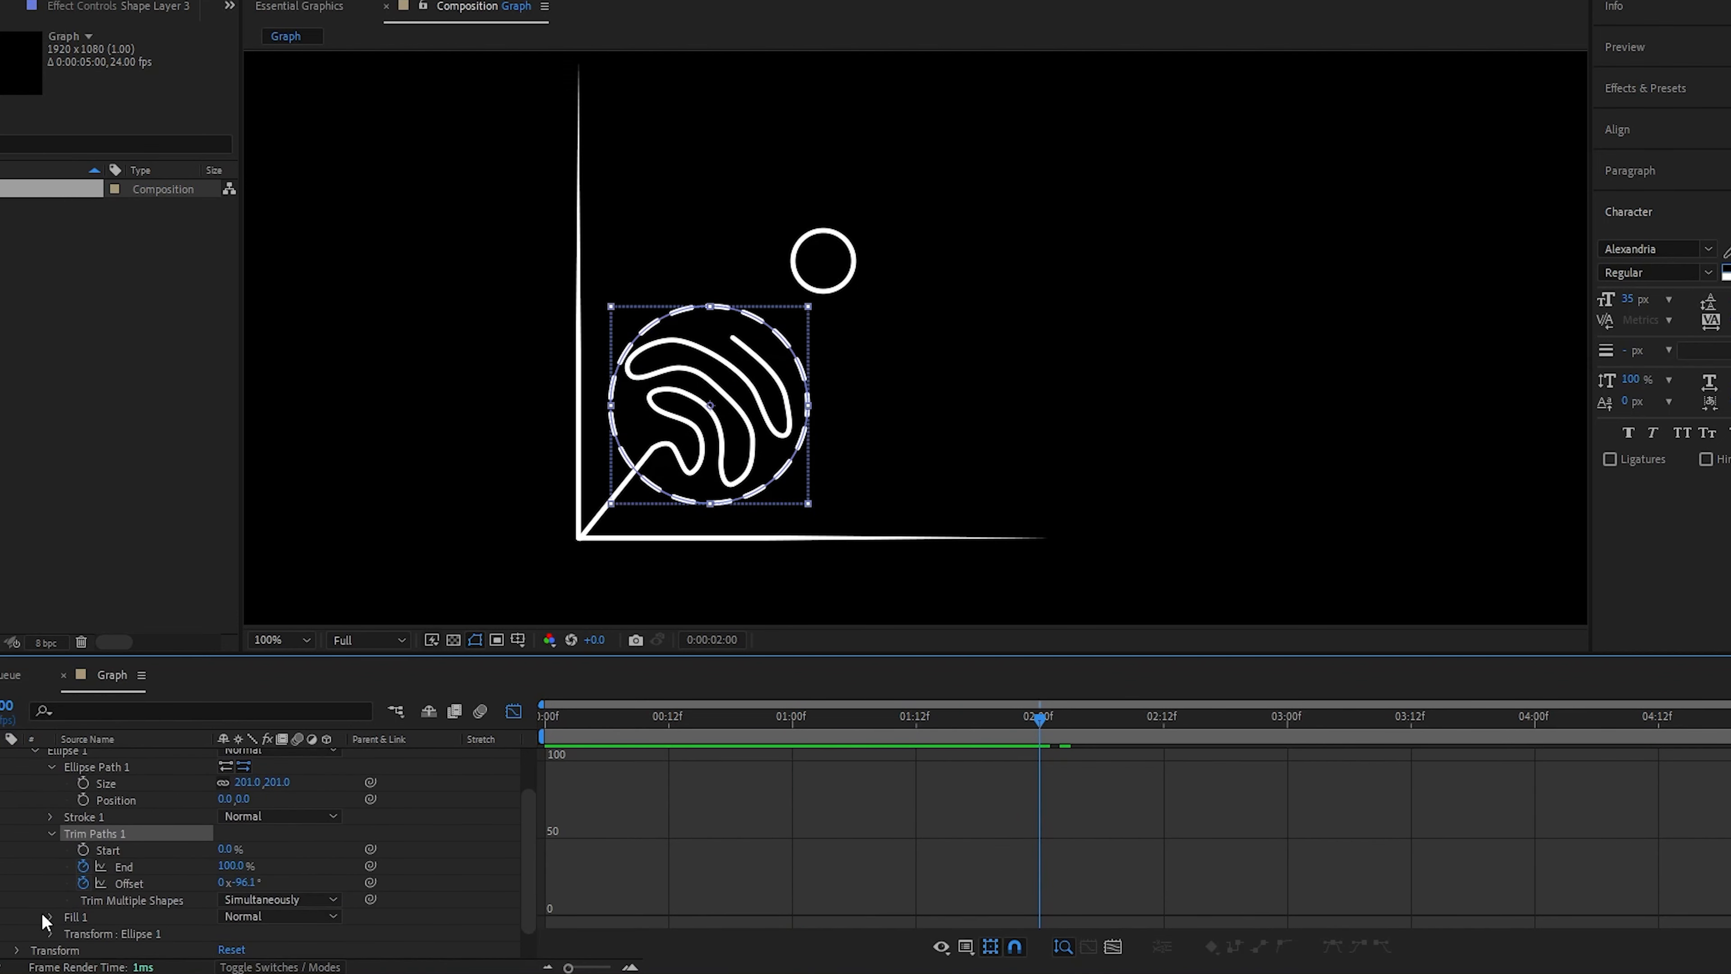
pyautogui.click(129, 883)
pyautogui.click(129, 883)
pyautogui.moveTo(792, 720)
pyautogui.mouseDown()
pyautogui.moveTo(1635, 689)
pyautogui.moveTo(810, 721)
pyautogui.mouseUp()
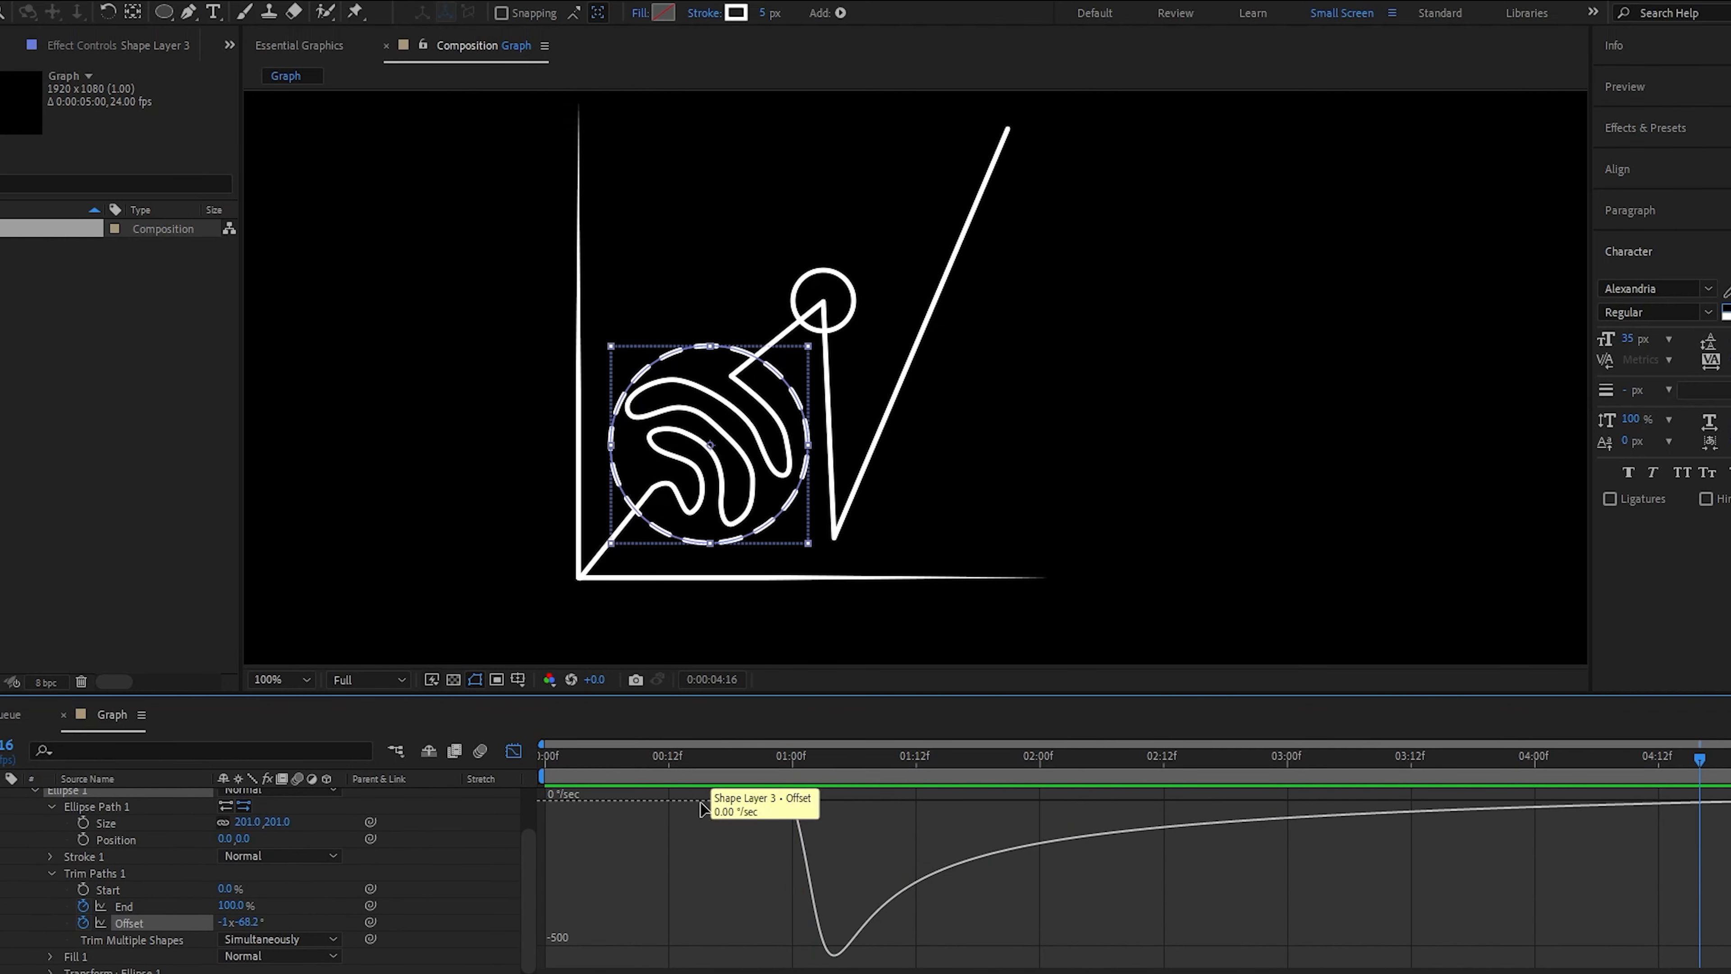
# - Collapse Shape Layer 3 and shift Shape Layer 4 in time so that it starts at 0:00:02:00
pyautogui.click(3, 813)
pyautogui.click(3, 796)
pyautogui.click(114, 795)
pyautogui.click(513, 751)
pyautogui.moveTo(982, 758); pyautogui.dragTo(1042, 758)
pyautogui.moveTo(723, 796); pyautogui.dragTo(969, 806)
pyautogui.moveTo(970, 806); pyautogui.dragTo(1217, 806)
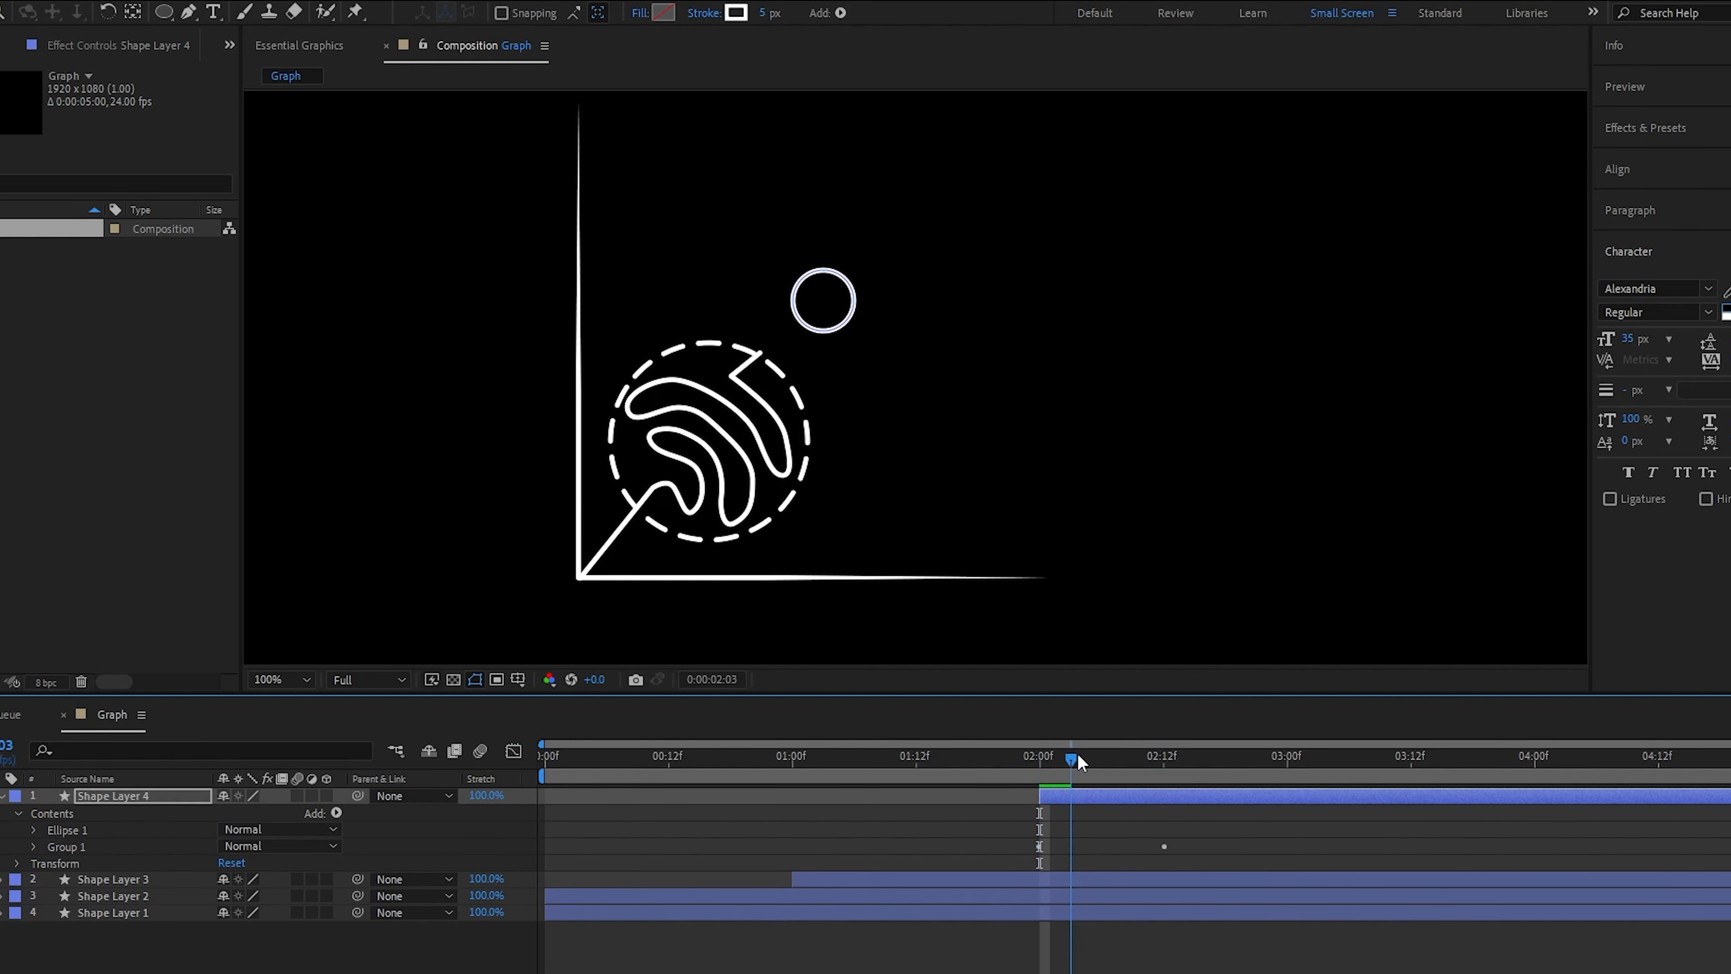
# - Add round-capped dashes to Stroke 1 of the small circle on Shape Layer 4 and scrub through its reveal
pyautogui.moveTo(1073, 758); pyautogui.dragTo(1040, 758)
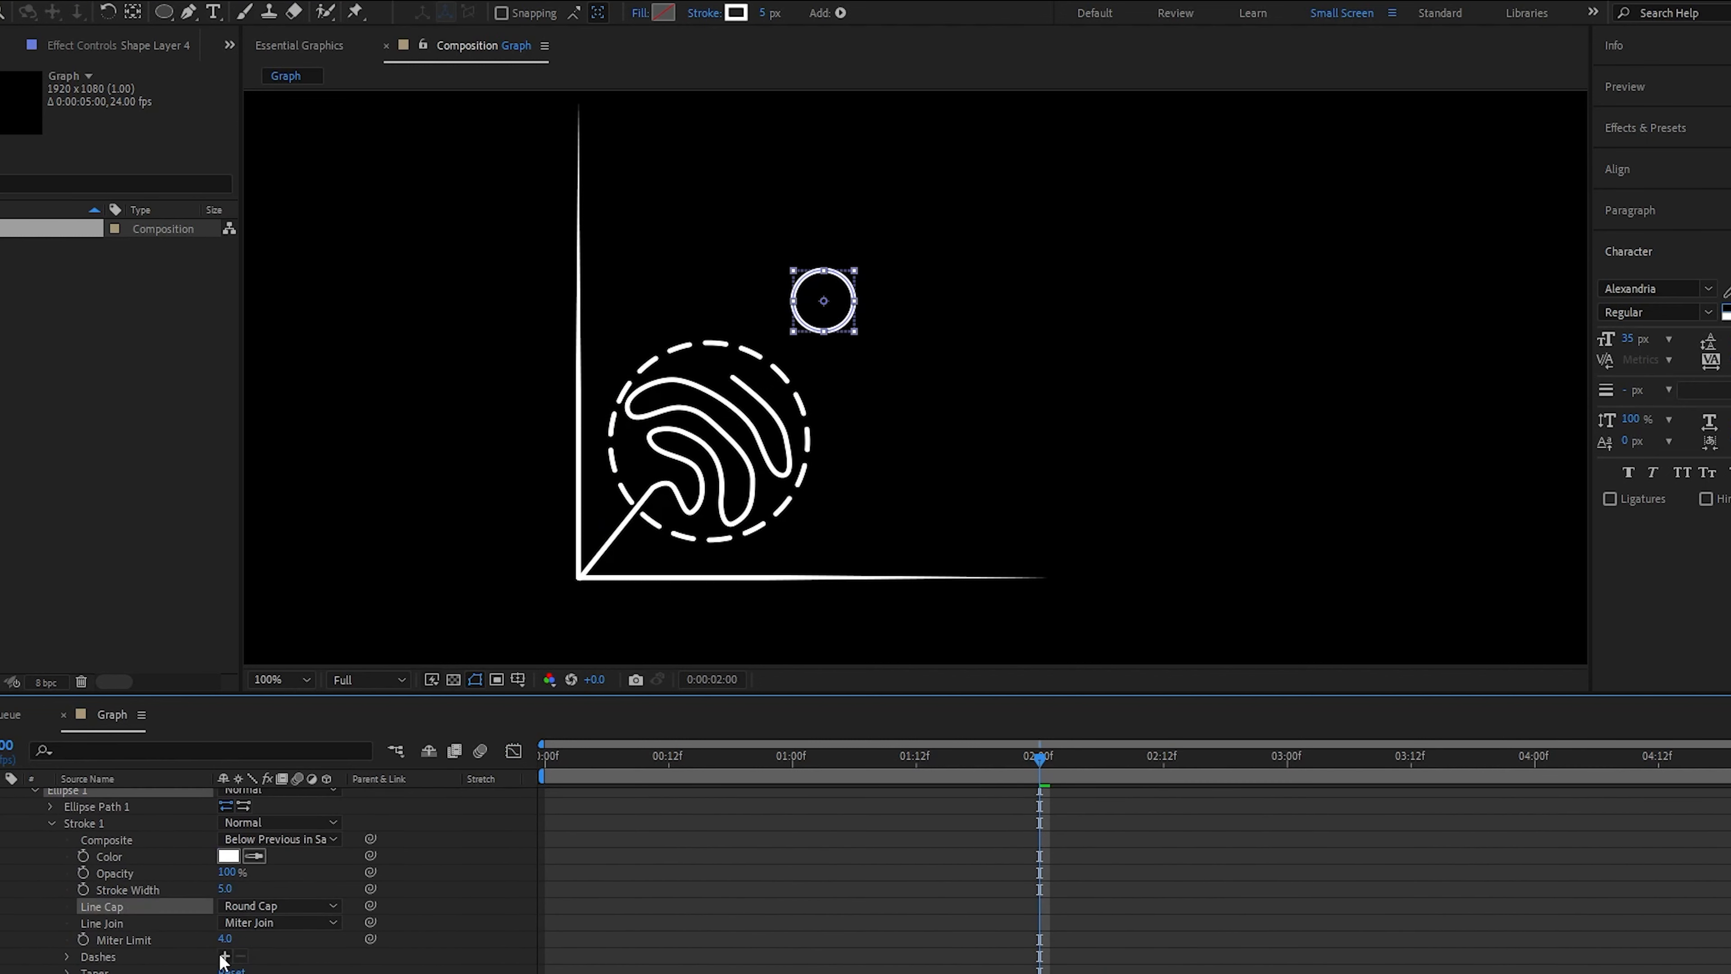
pyautogui.click(225, 956)
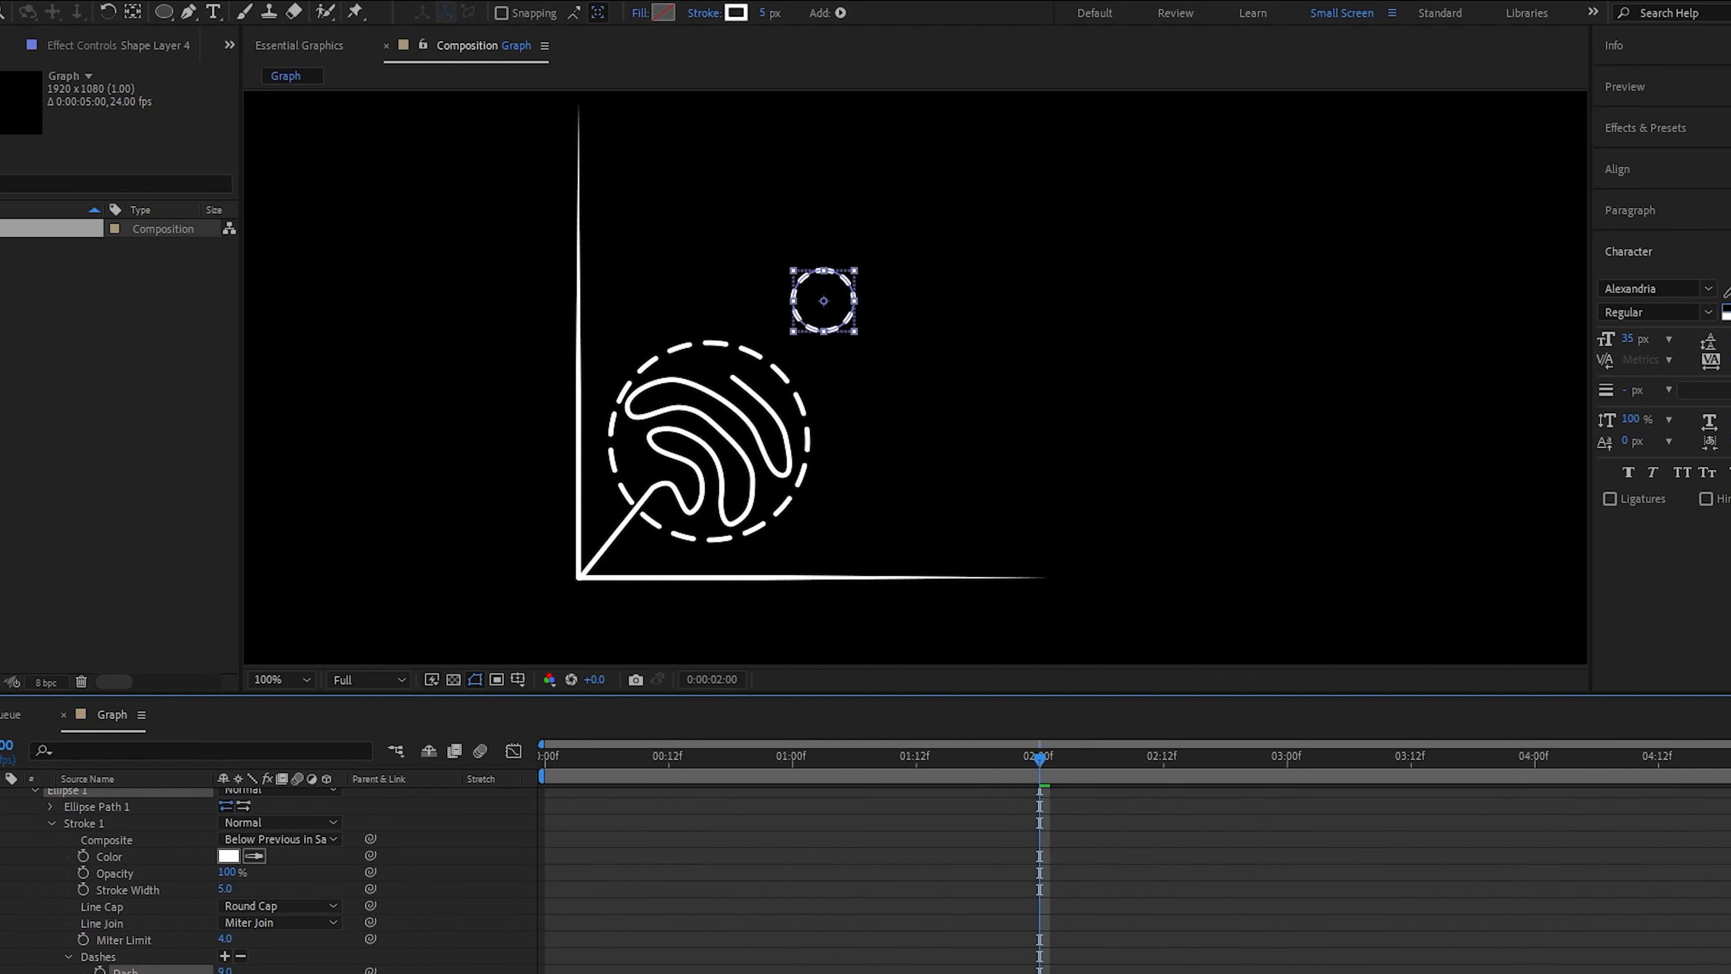
pyautogui.moveTo(1056, 747); pyautogui.dragTo(1091, 756)
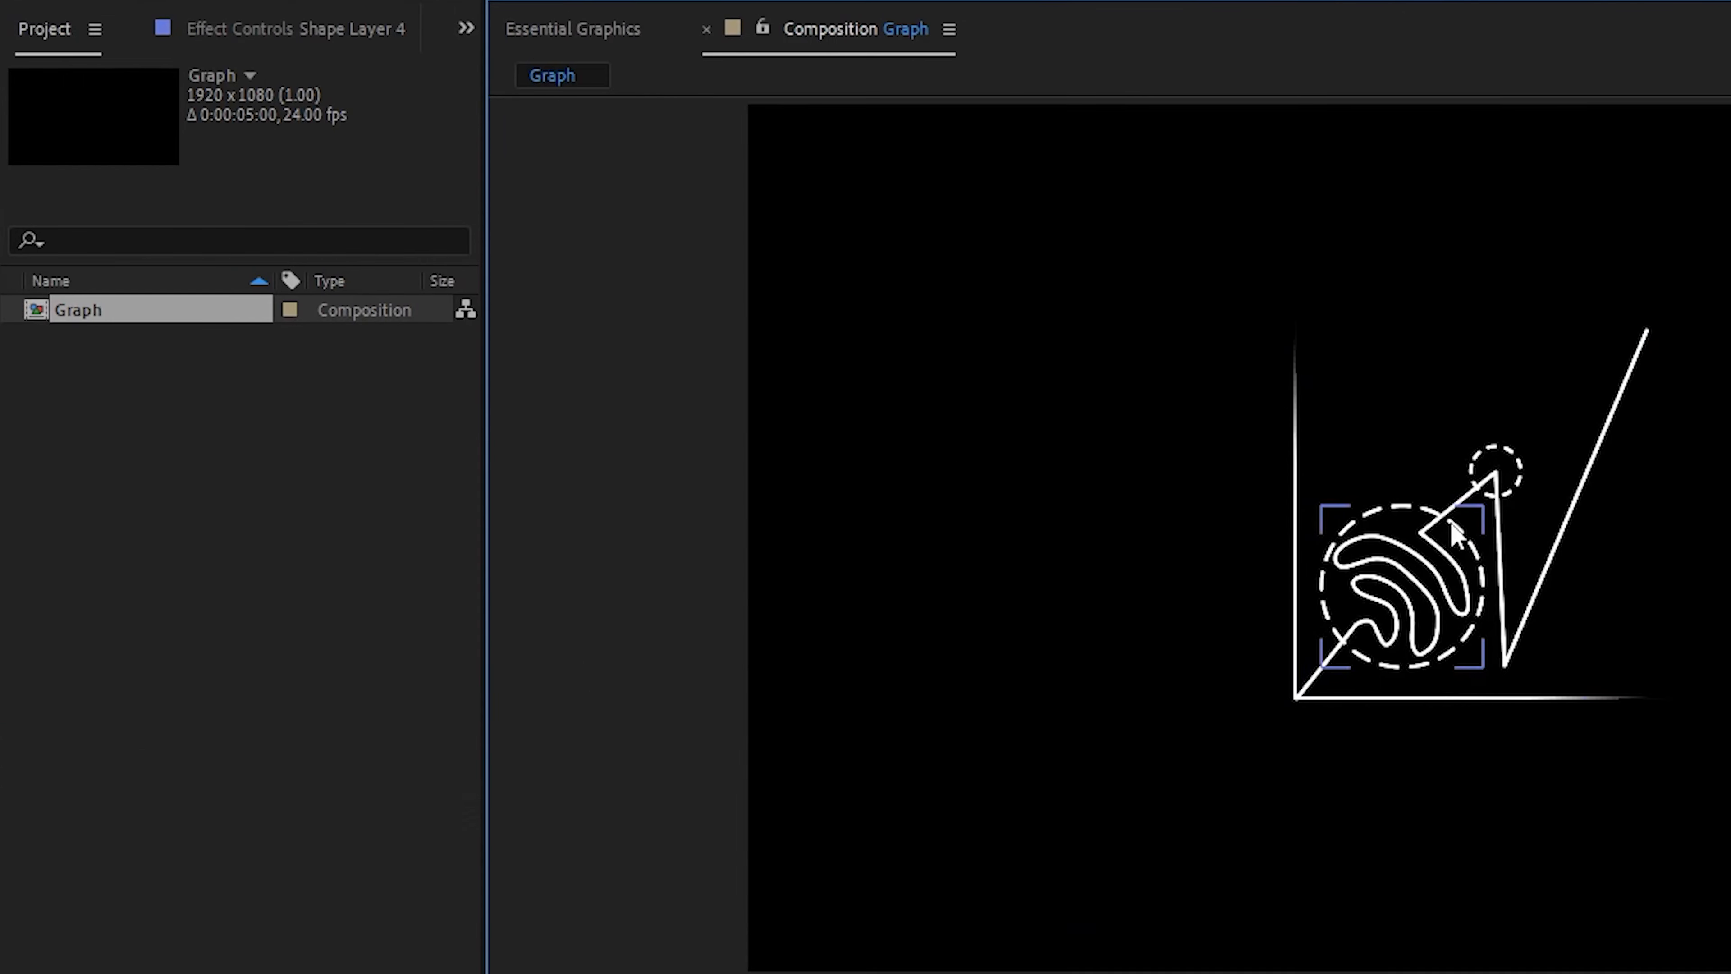
# - Apply the 4-Color Gradient effect to the graph line on Shape Layer 2
pyautogui.click(1431, 613)
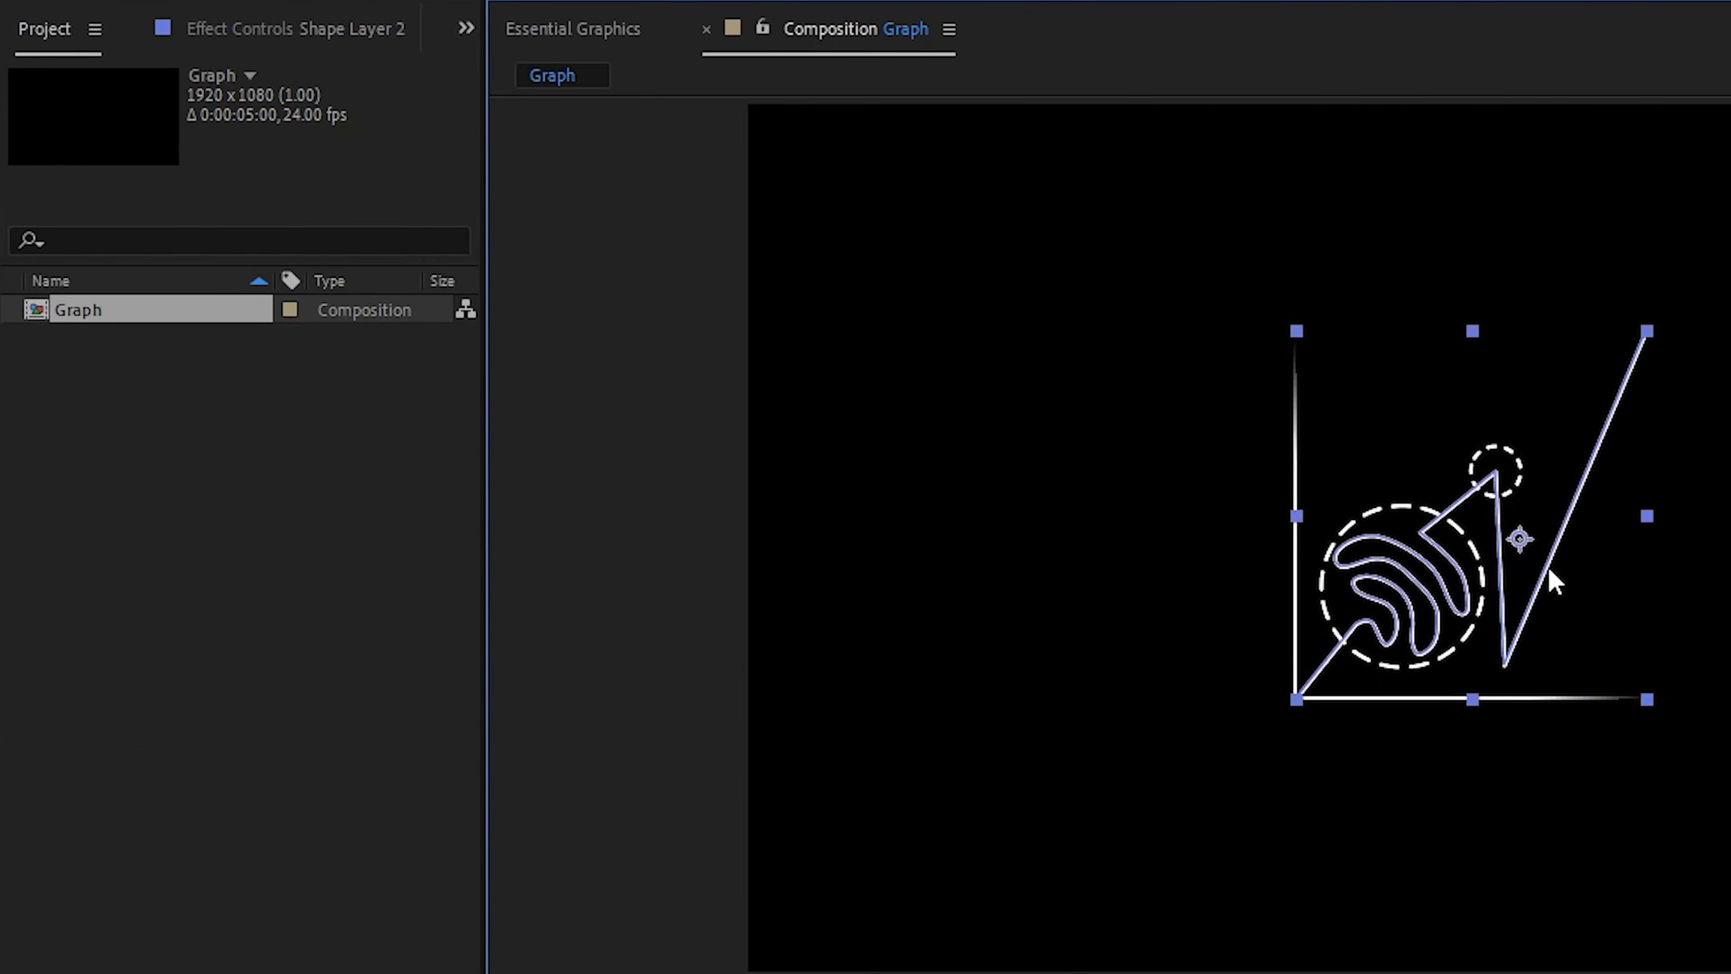
pyautogui.click(266, 33)
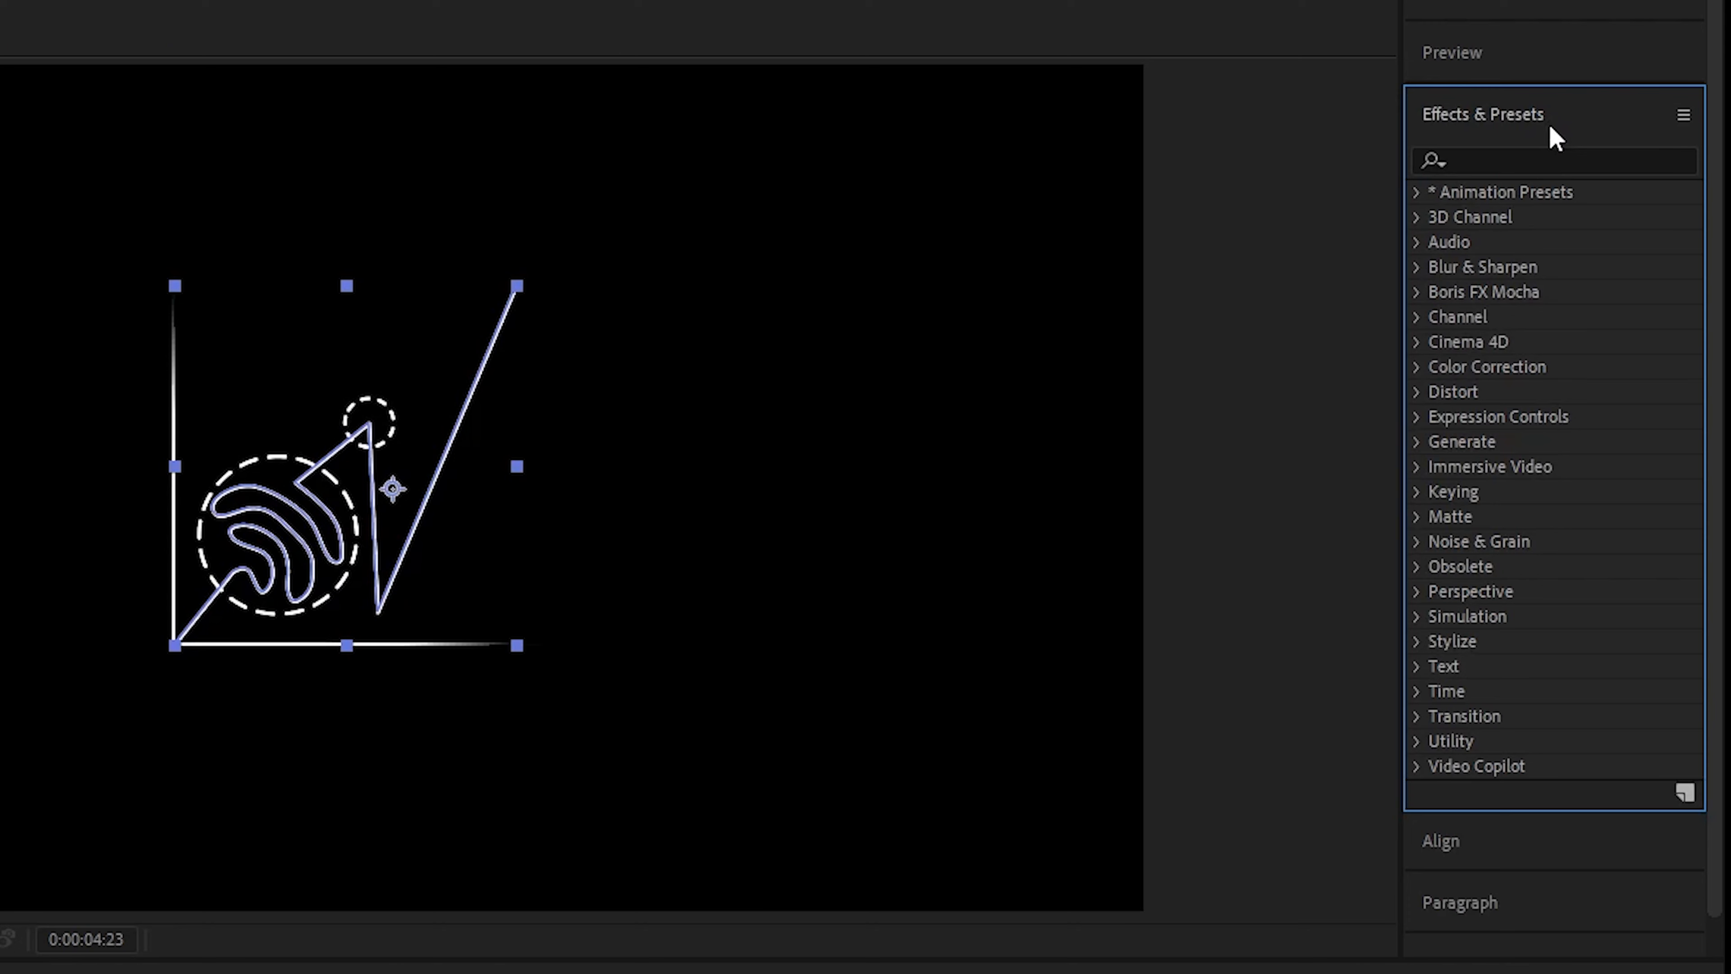
pyautogui.click(1560, 160)
pyautogui.write('4')
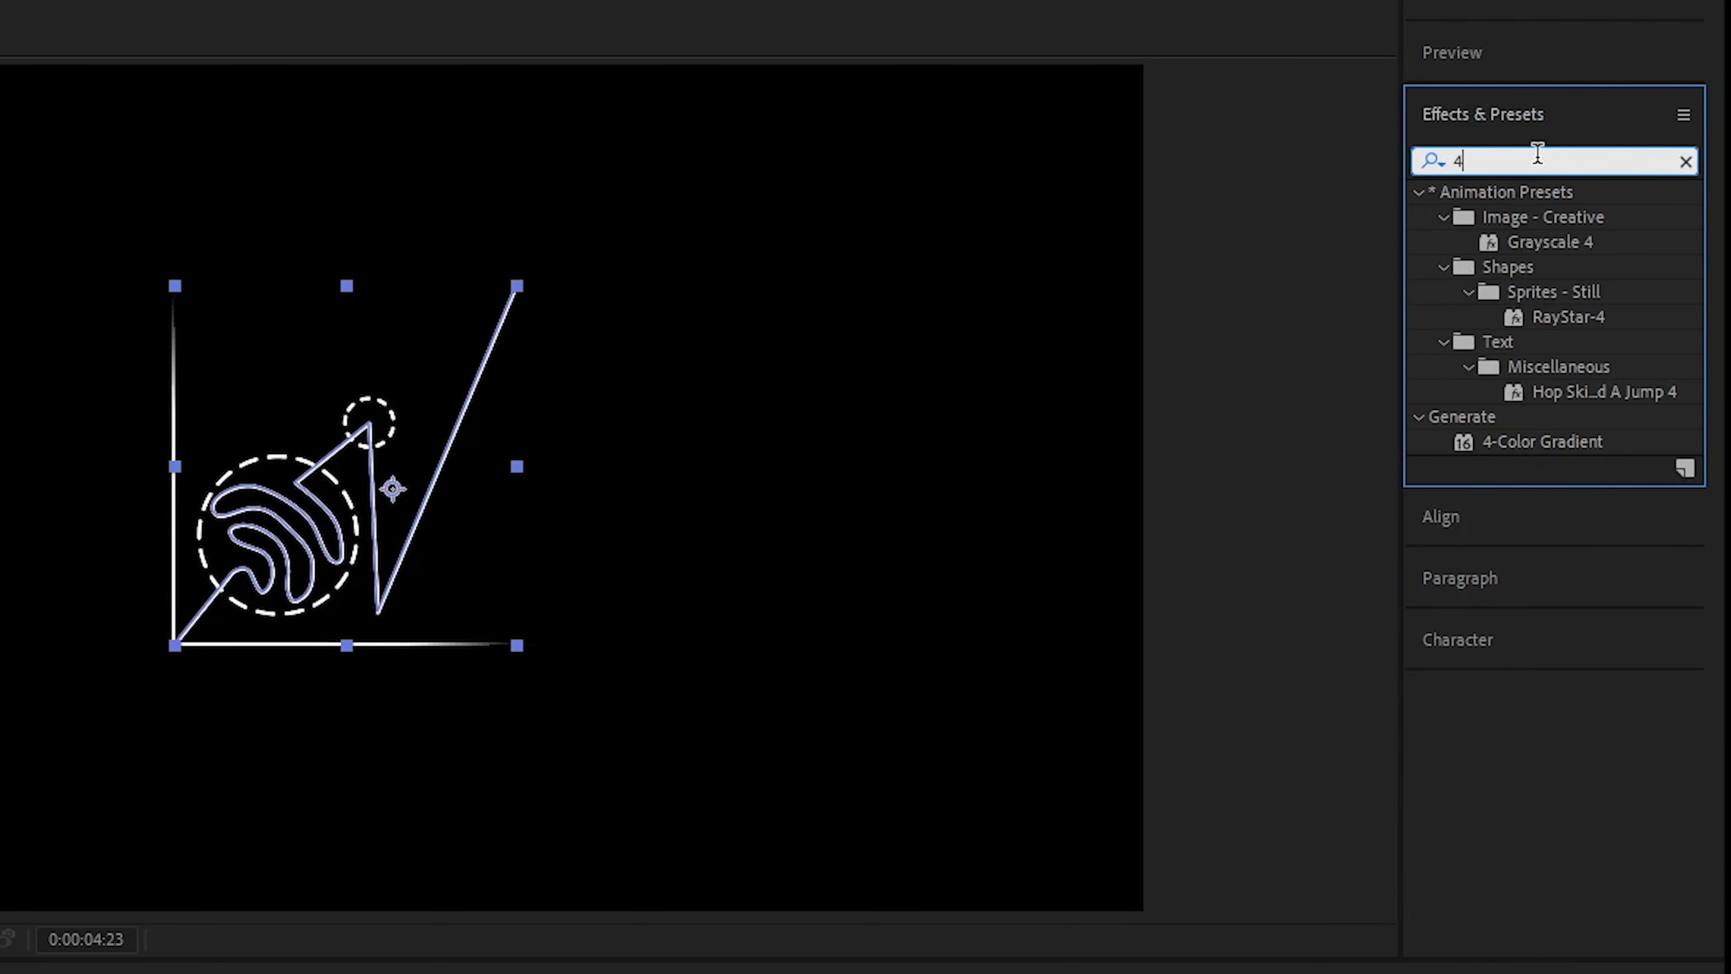
pyautogui.doubleClick(1539, 442)
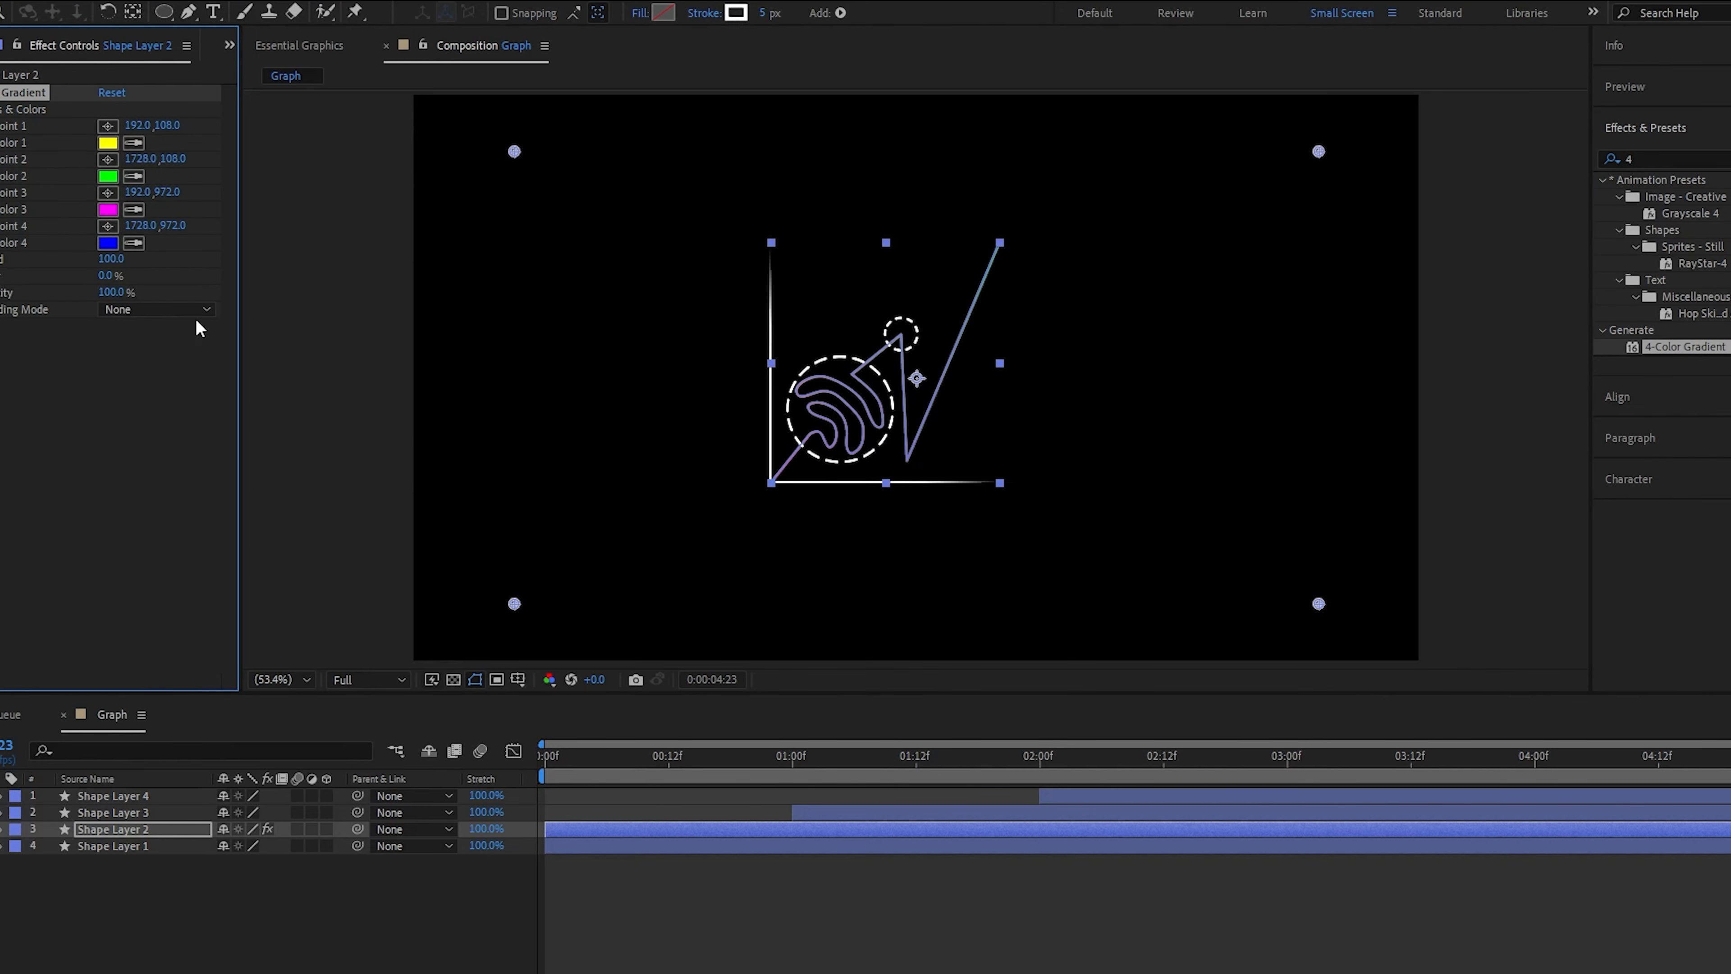
# - Place the four gradient points around the graph line: yellow at its tip, red at the low point, white near the origin, blue above the large circle
pyautogui.moveTo(1318, 152); pyautogui.dragTo(1034, 234)
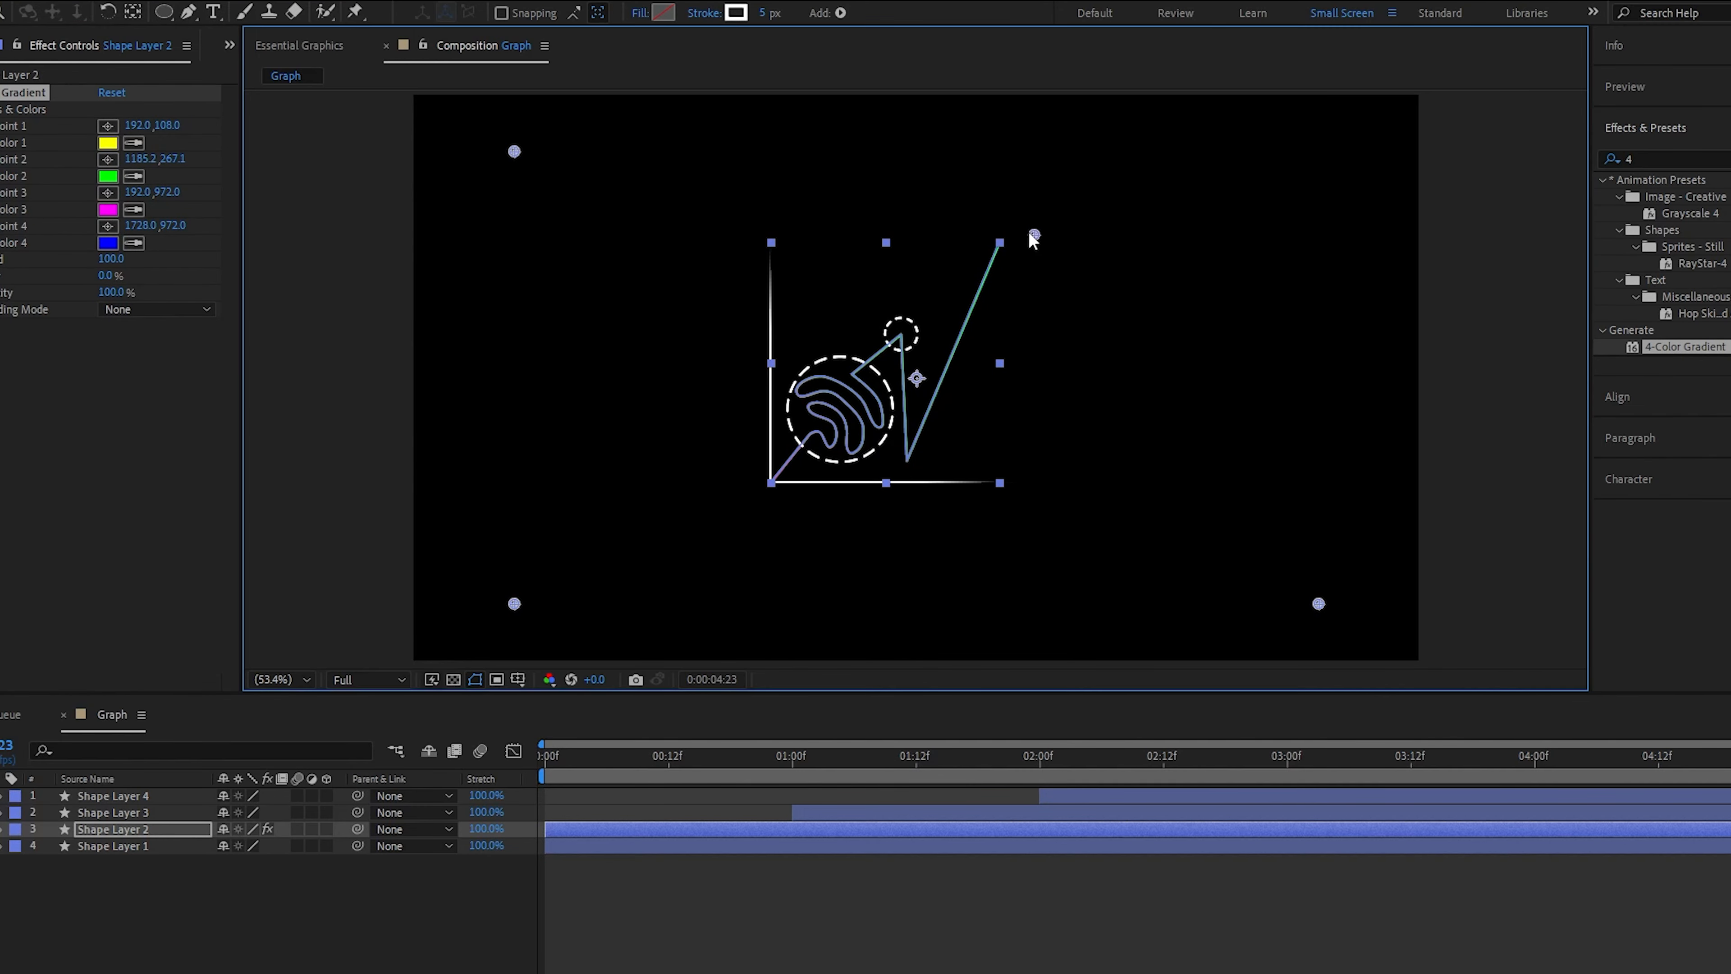
pyautogui.moveTo(514, 604); pyautogui.dragTo(760, 488)
pyautogui.click(108, 209)
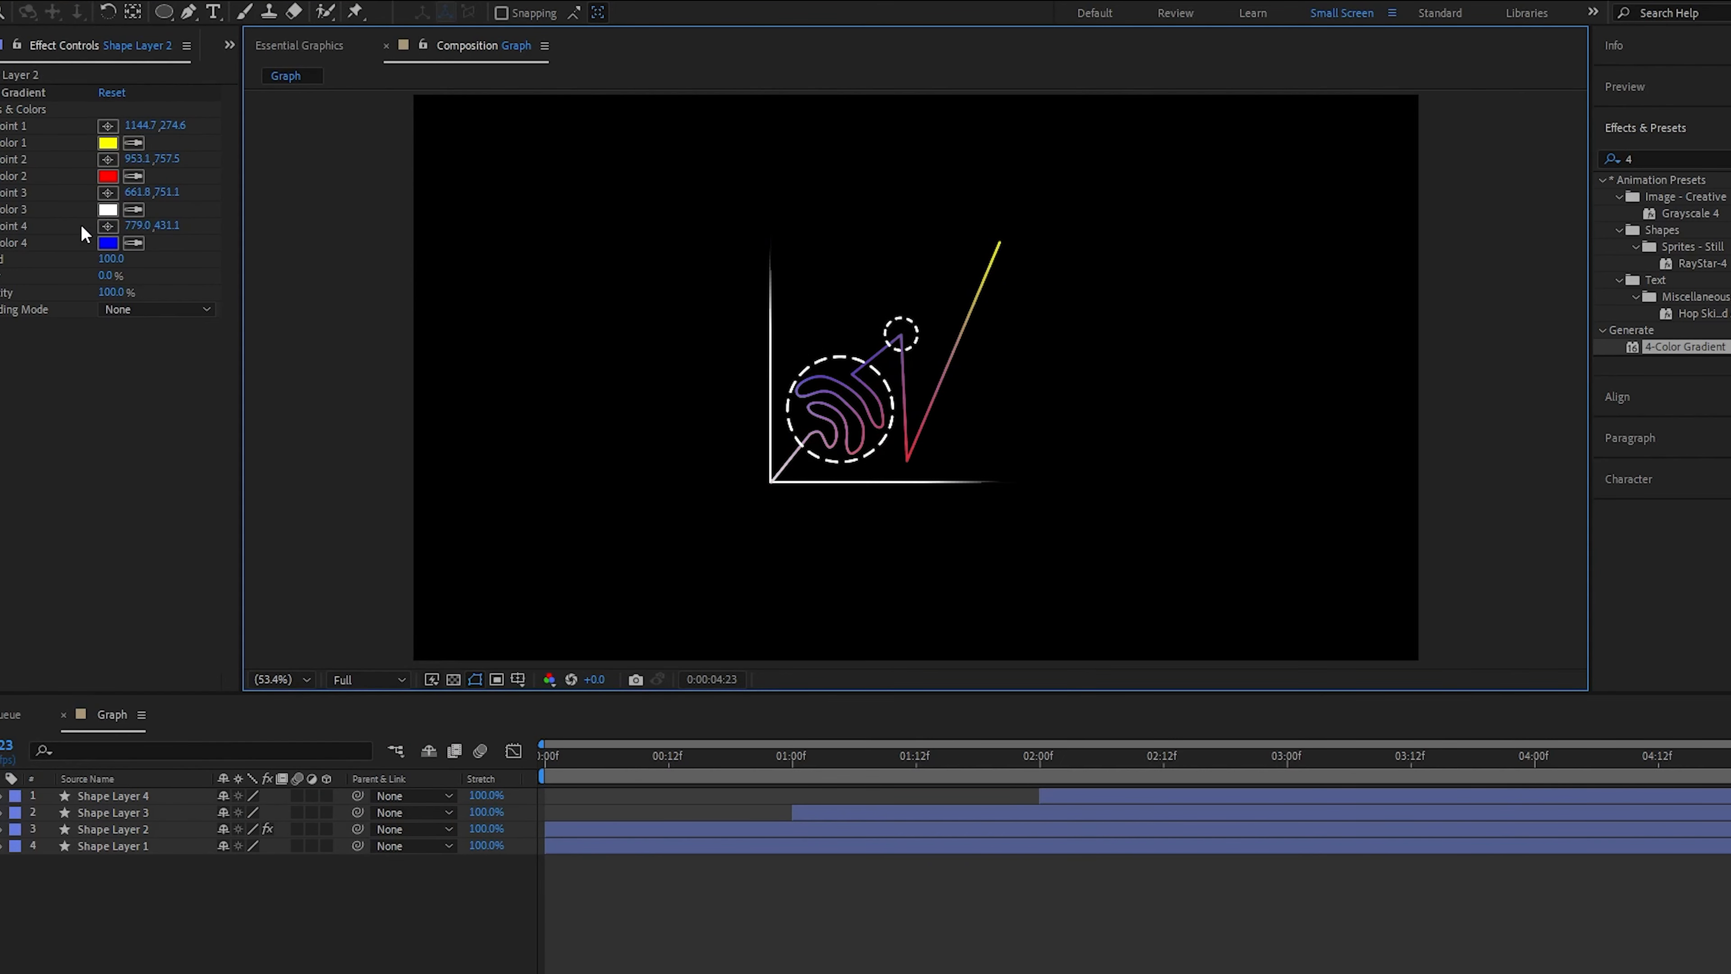
pyautogui.click(927, 524)
# - Apply the Gradient Ramp effect to the large dashed circle on Shape Layer 3
pyautogui.click(874, 368)
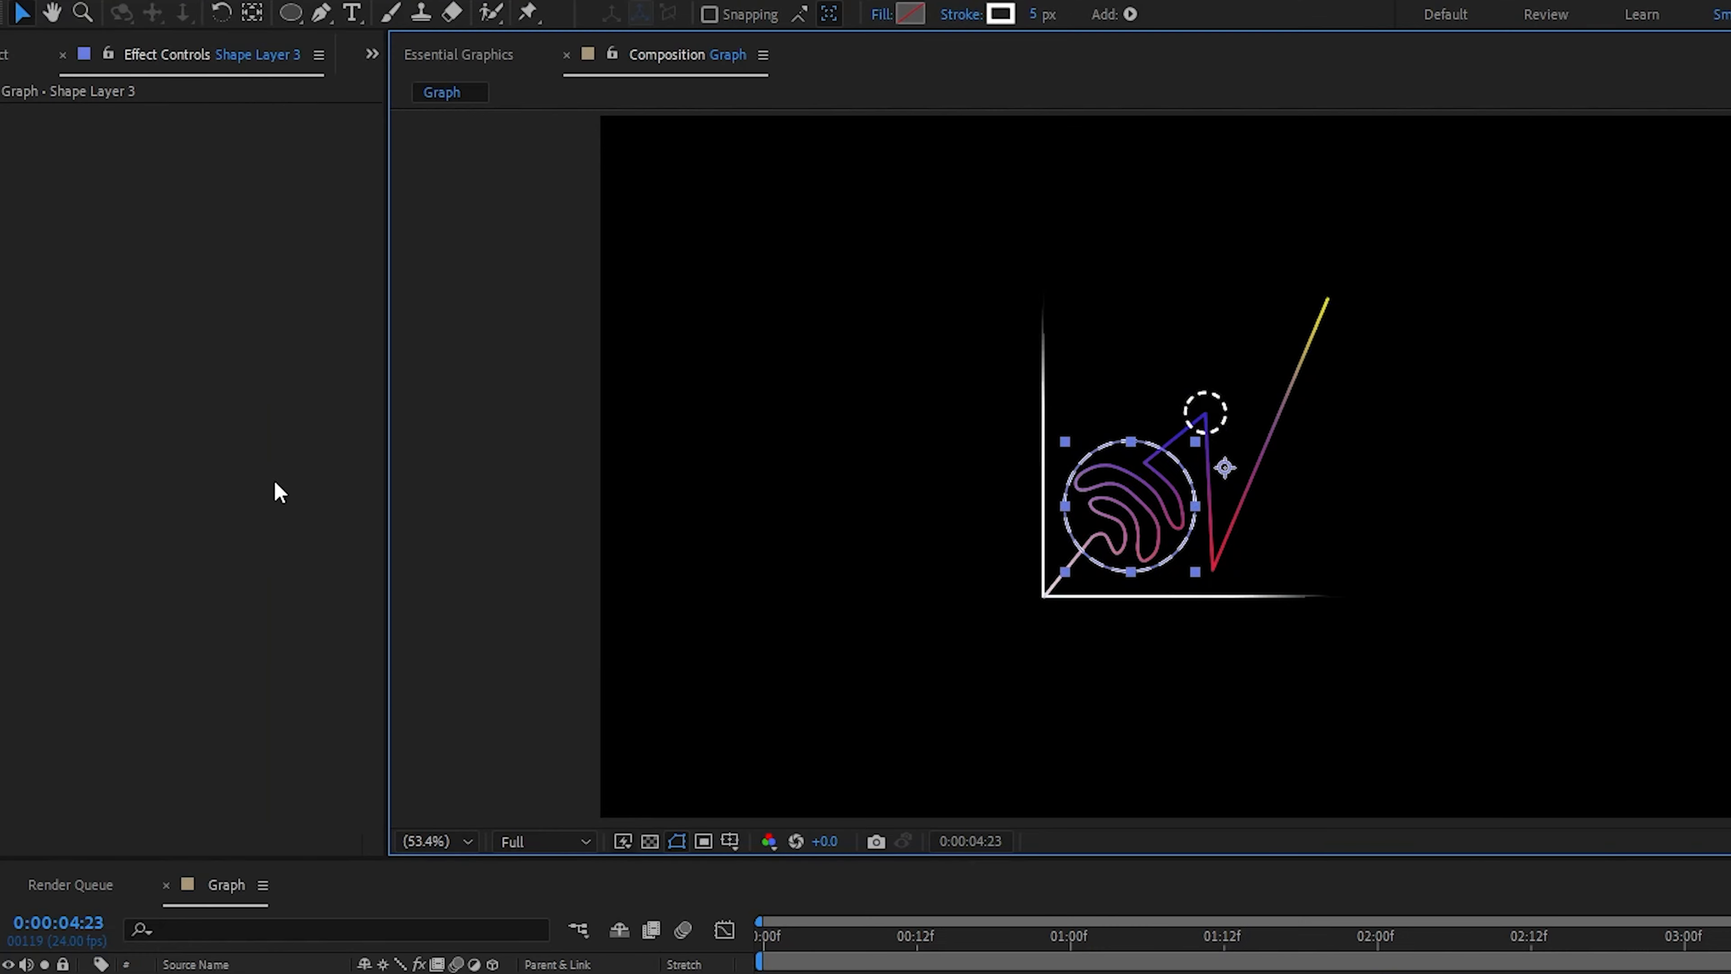
pyautogui.click(1213, 372)
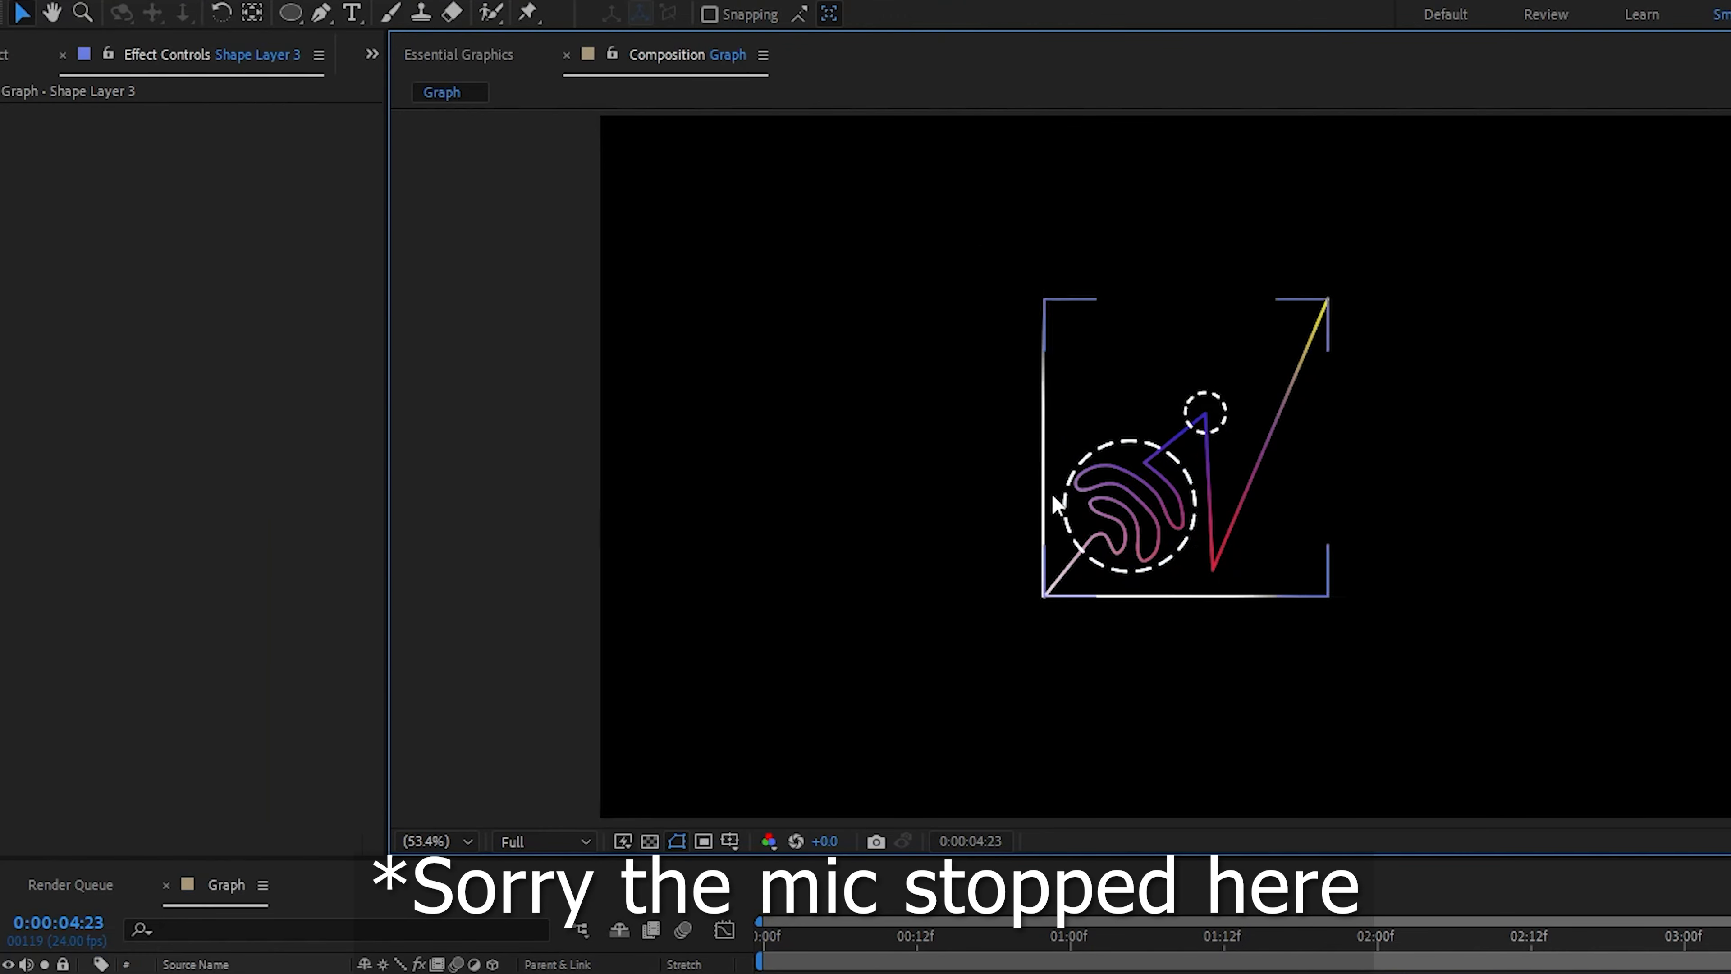
pyautogui.click(1098, 455)
pyautogui.click(1585, 195)
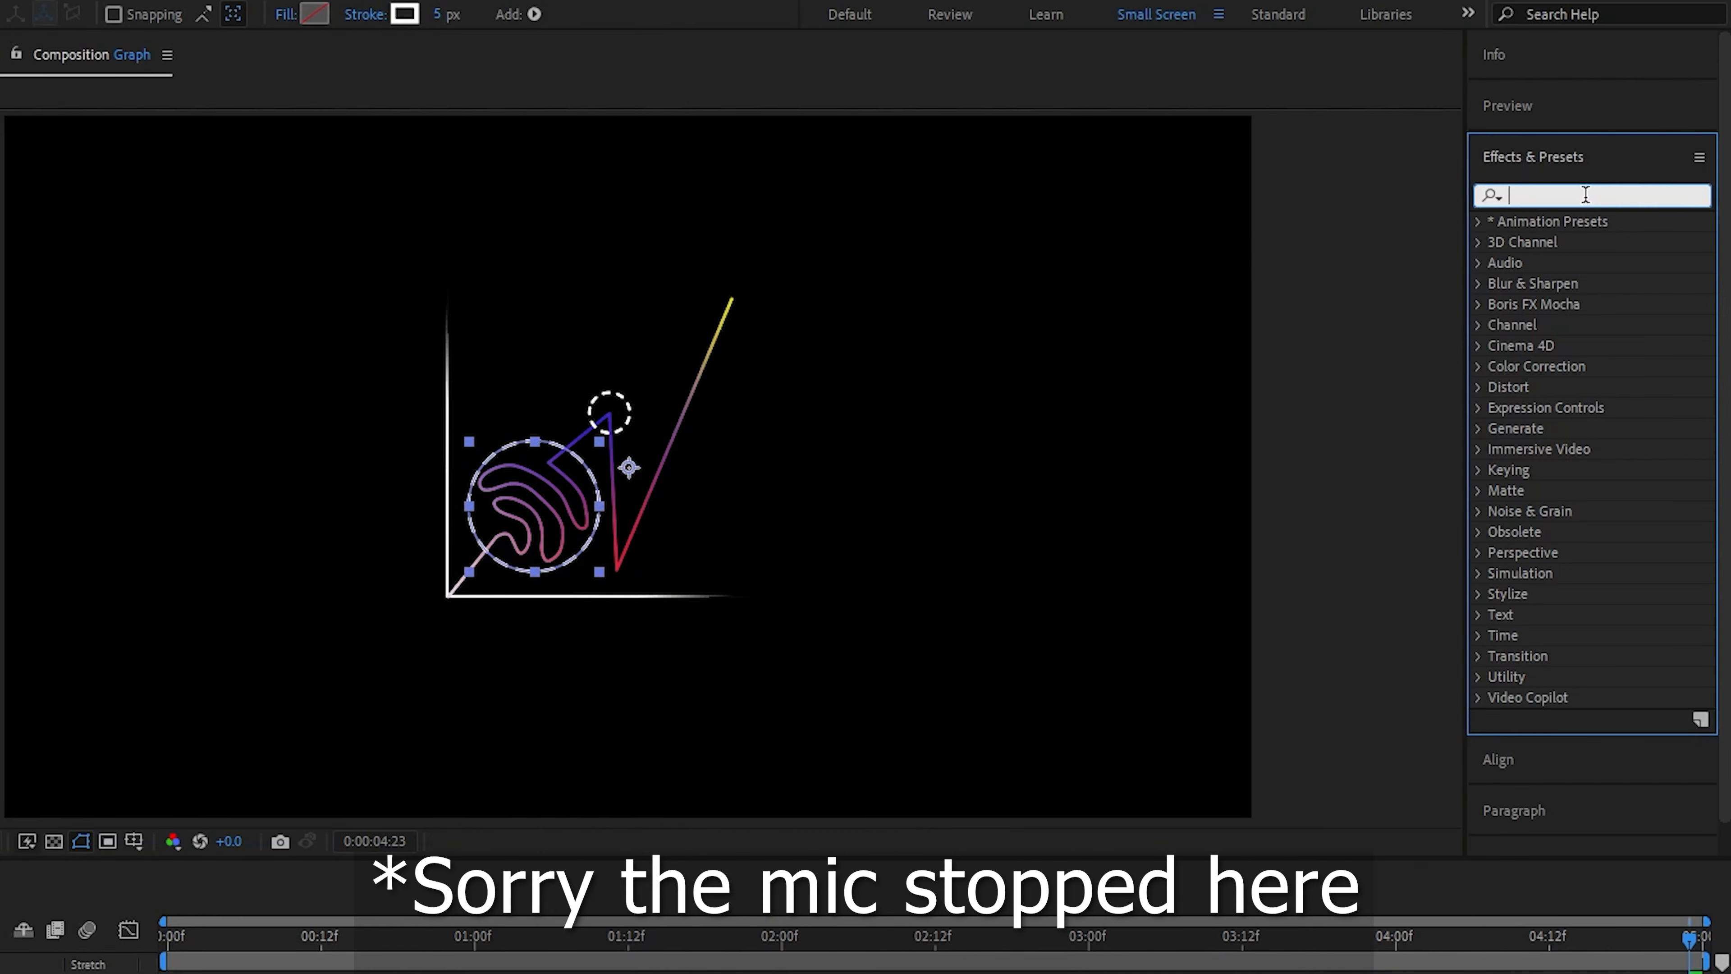
pyautogui.write('grad')
pyautogui.doubleClick(1614, 383)
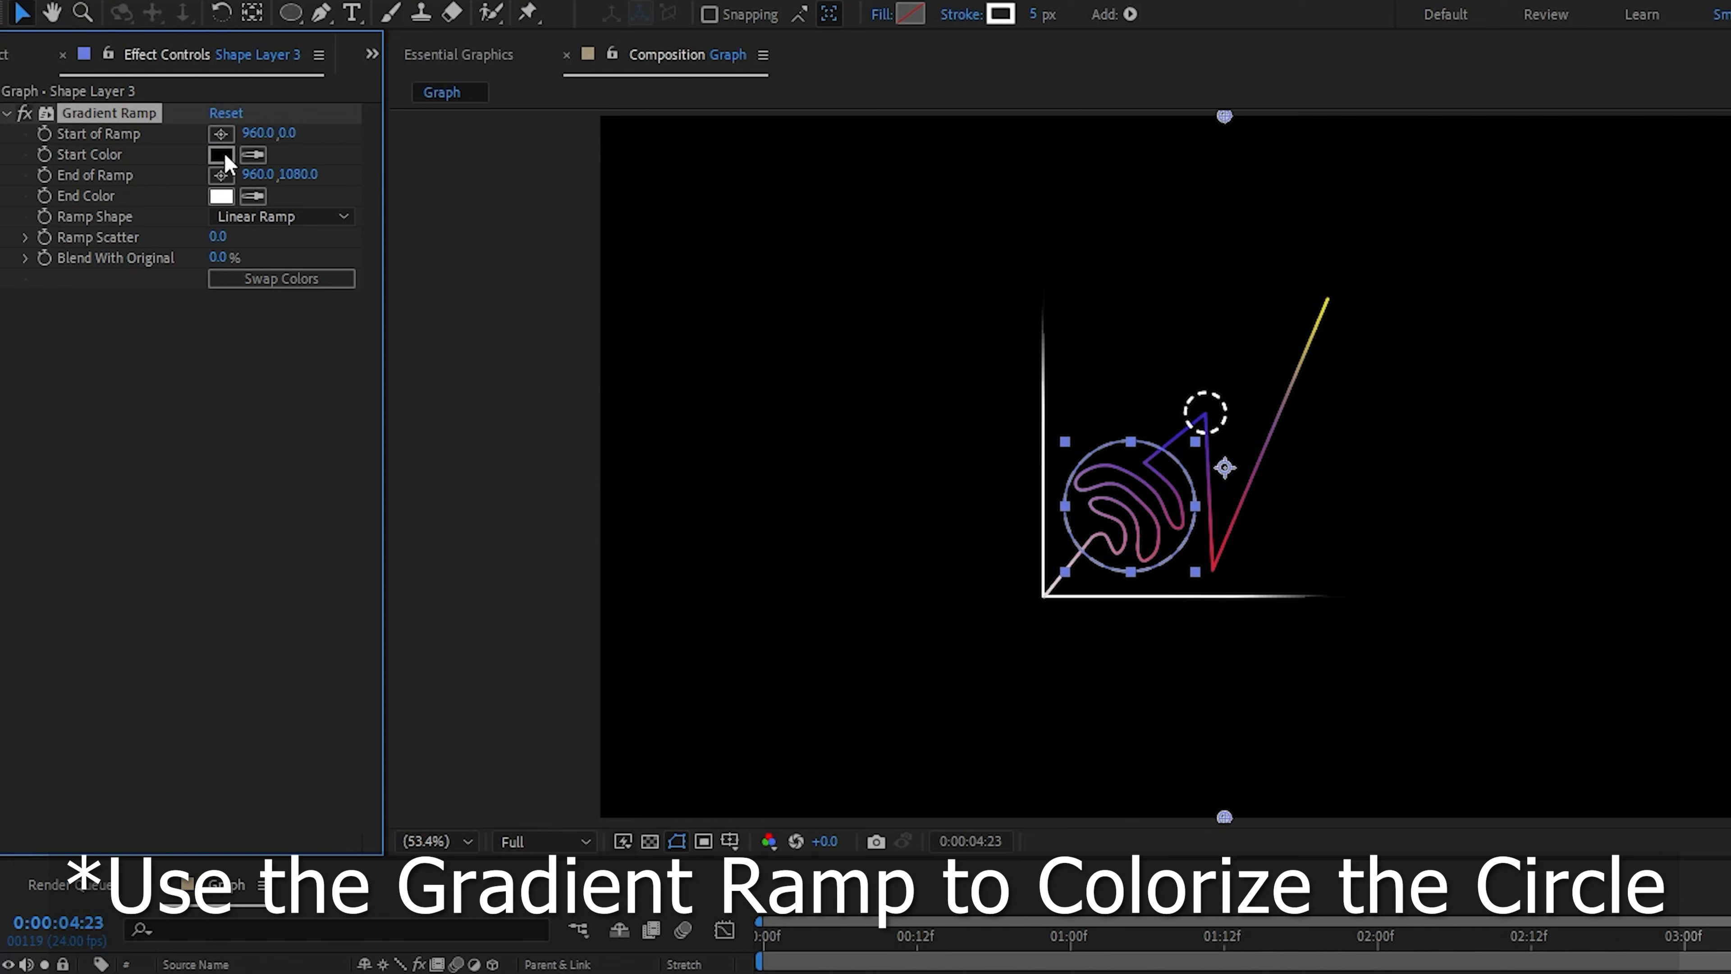
# - Set the large circle's Gradient Ramp to a magenta Start Color and a pinkish-red End Color
pyautogui.click(224, 156)
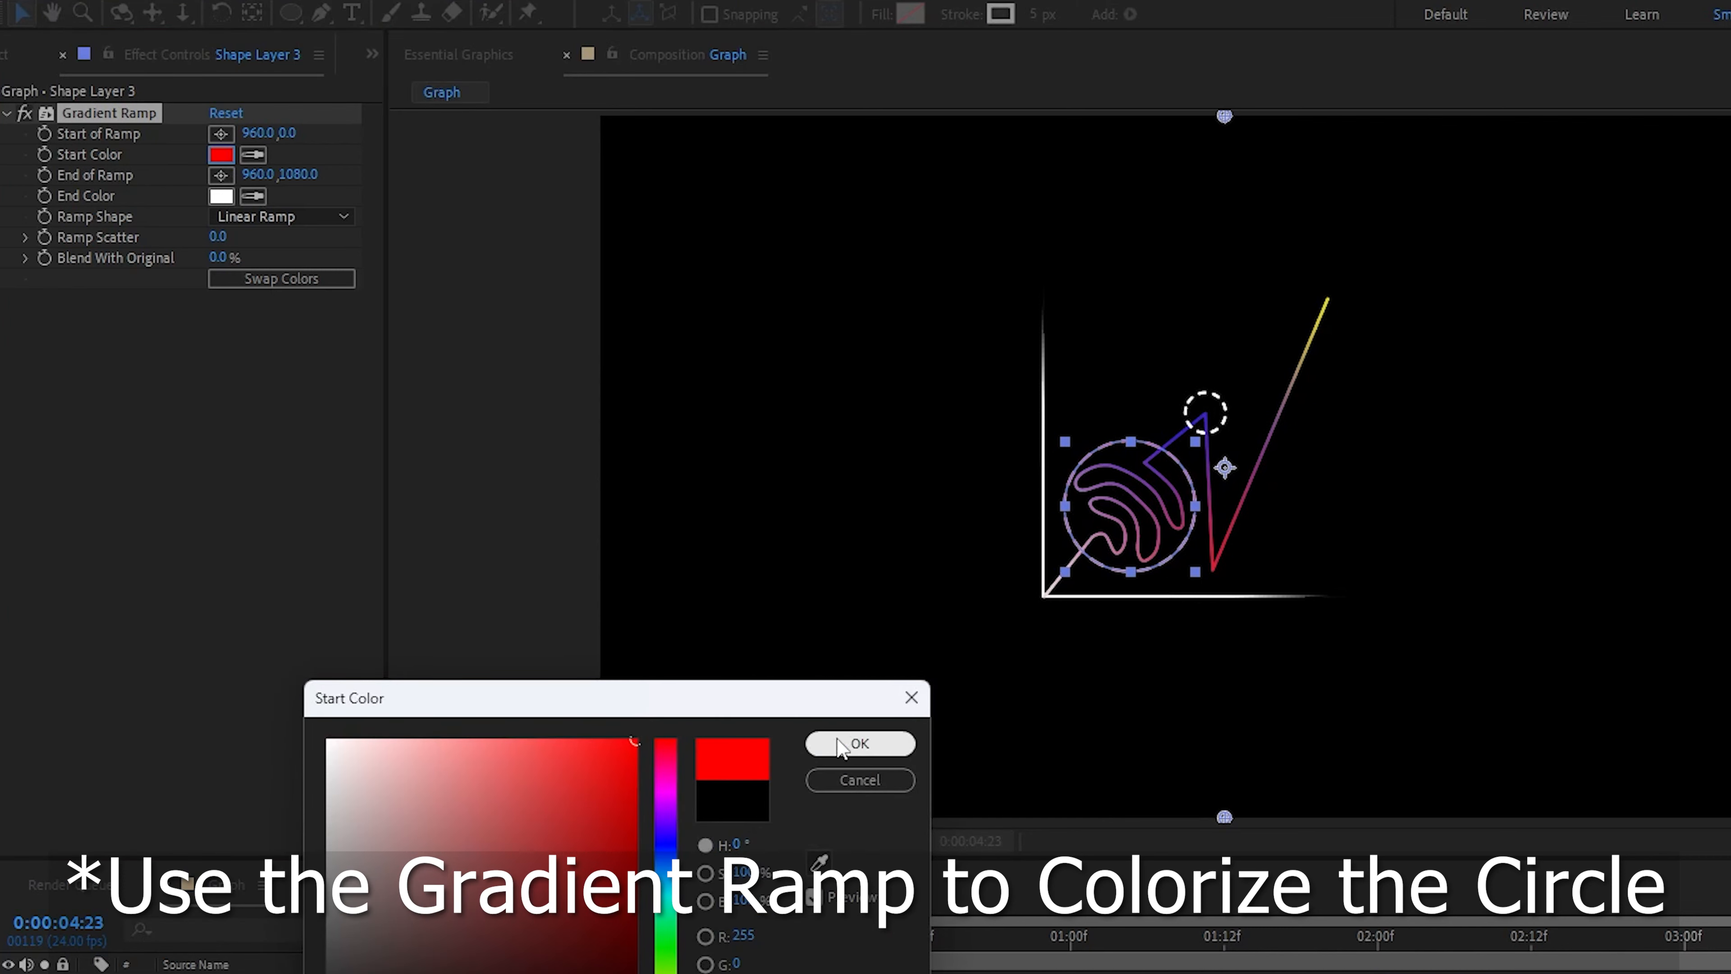
pyautogui.click(670, 788)
pyautogui.click(860, 744)
pyautogui.click(221, 196)
pyautogui.moveTo(666, 784); pyautogui.dragTo(666, 753)
pyautogui.click(634, 741)
pyautogui.click(829, 744)
# - Place the large circle's ramp start at about 724, 485 and its ramp end at about 878, 689
pyautogui.moveTo(1225, 817); pyautogui.dragTo(1099, 530)
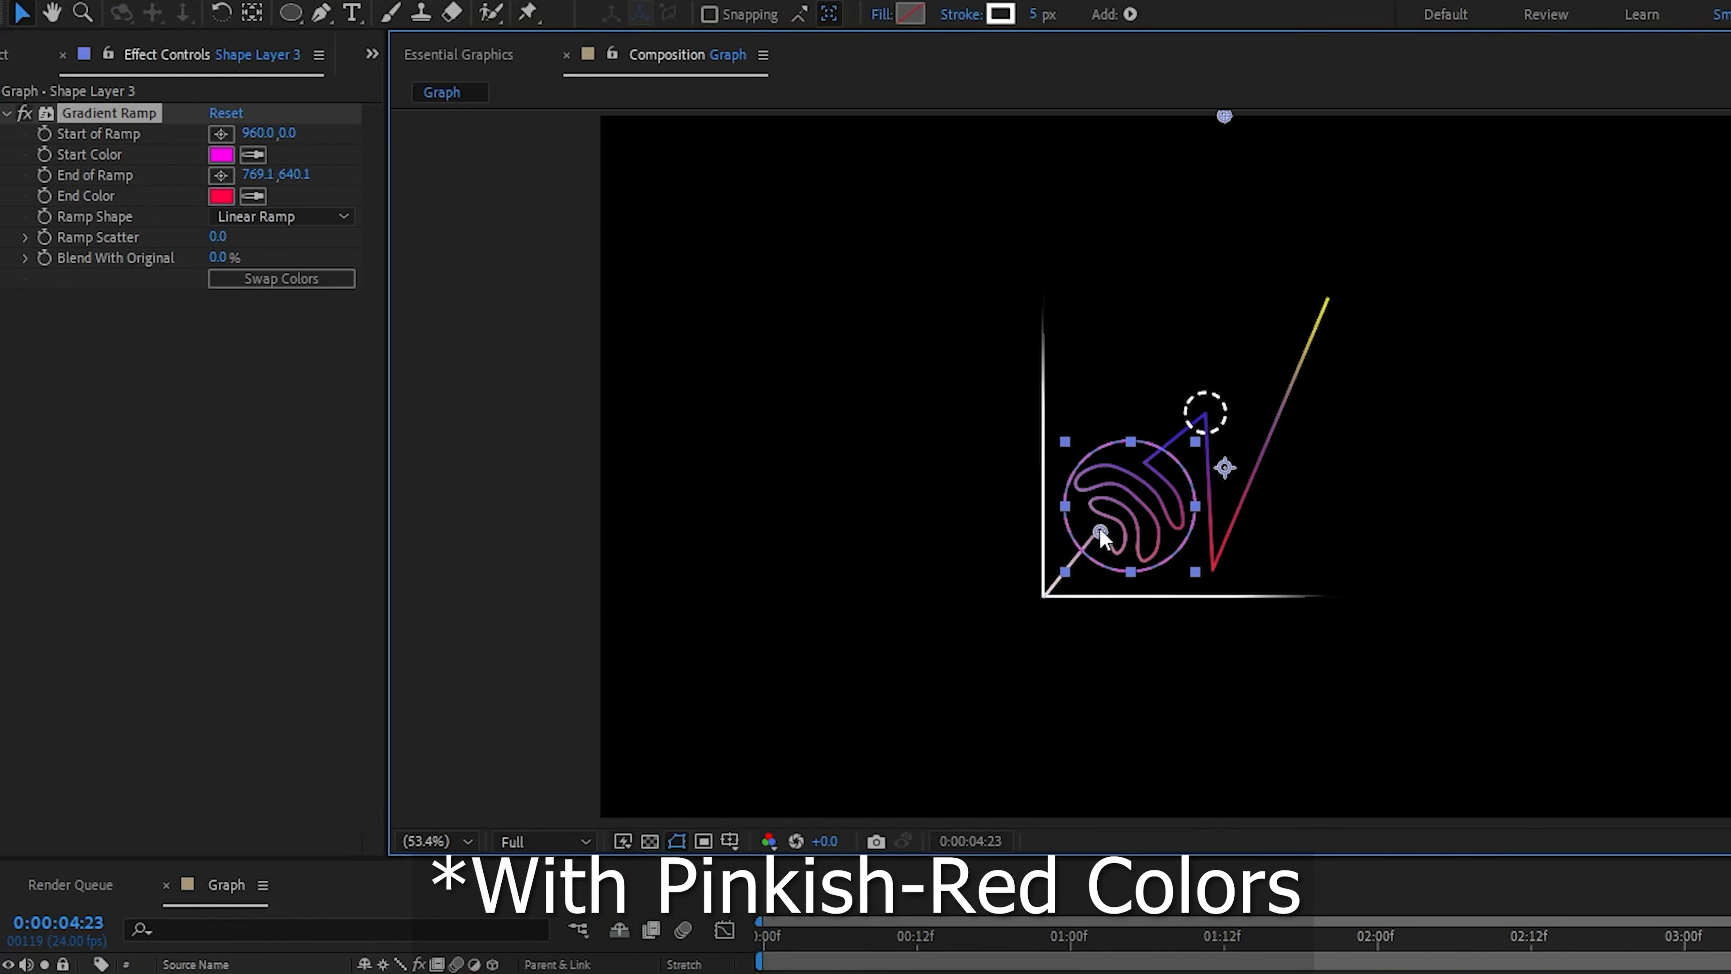
pyautogui.moveTo(1224, 117); pyautogui.dragTo(1072, 431)
pyautogui.click(796, 455)
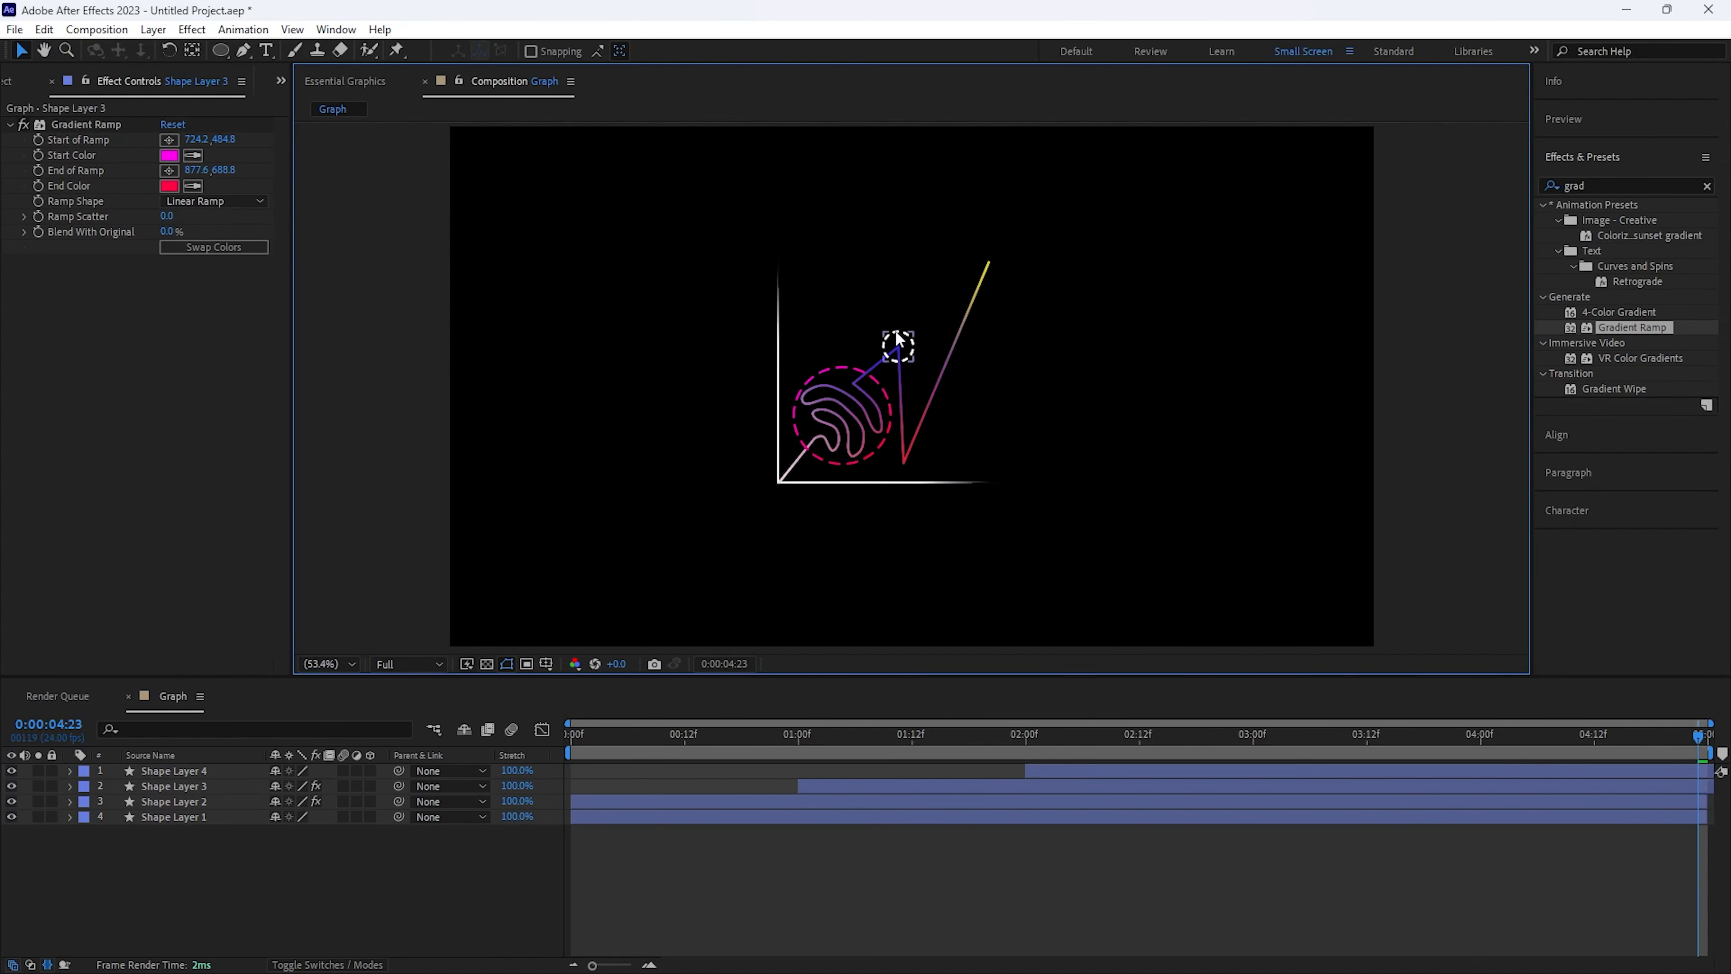
# - Apply Gradient Ramp to the small circle on Shape Layer 4 with a blue Start Color and End Color 3548FF
pyautogui.click(897, 339)
pyautogui.moveTo(1638, 323); pyautogui.dragTo(706, 339)
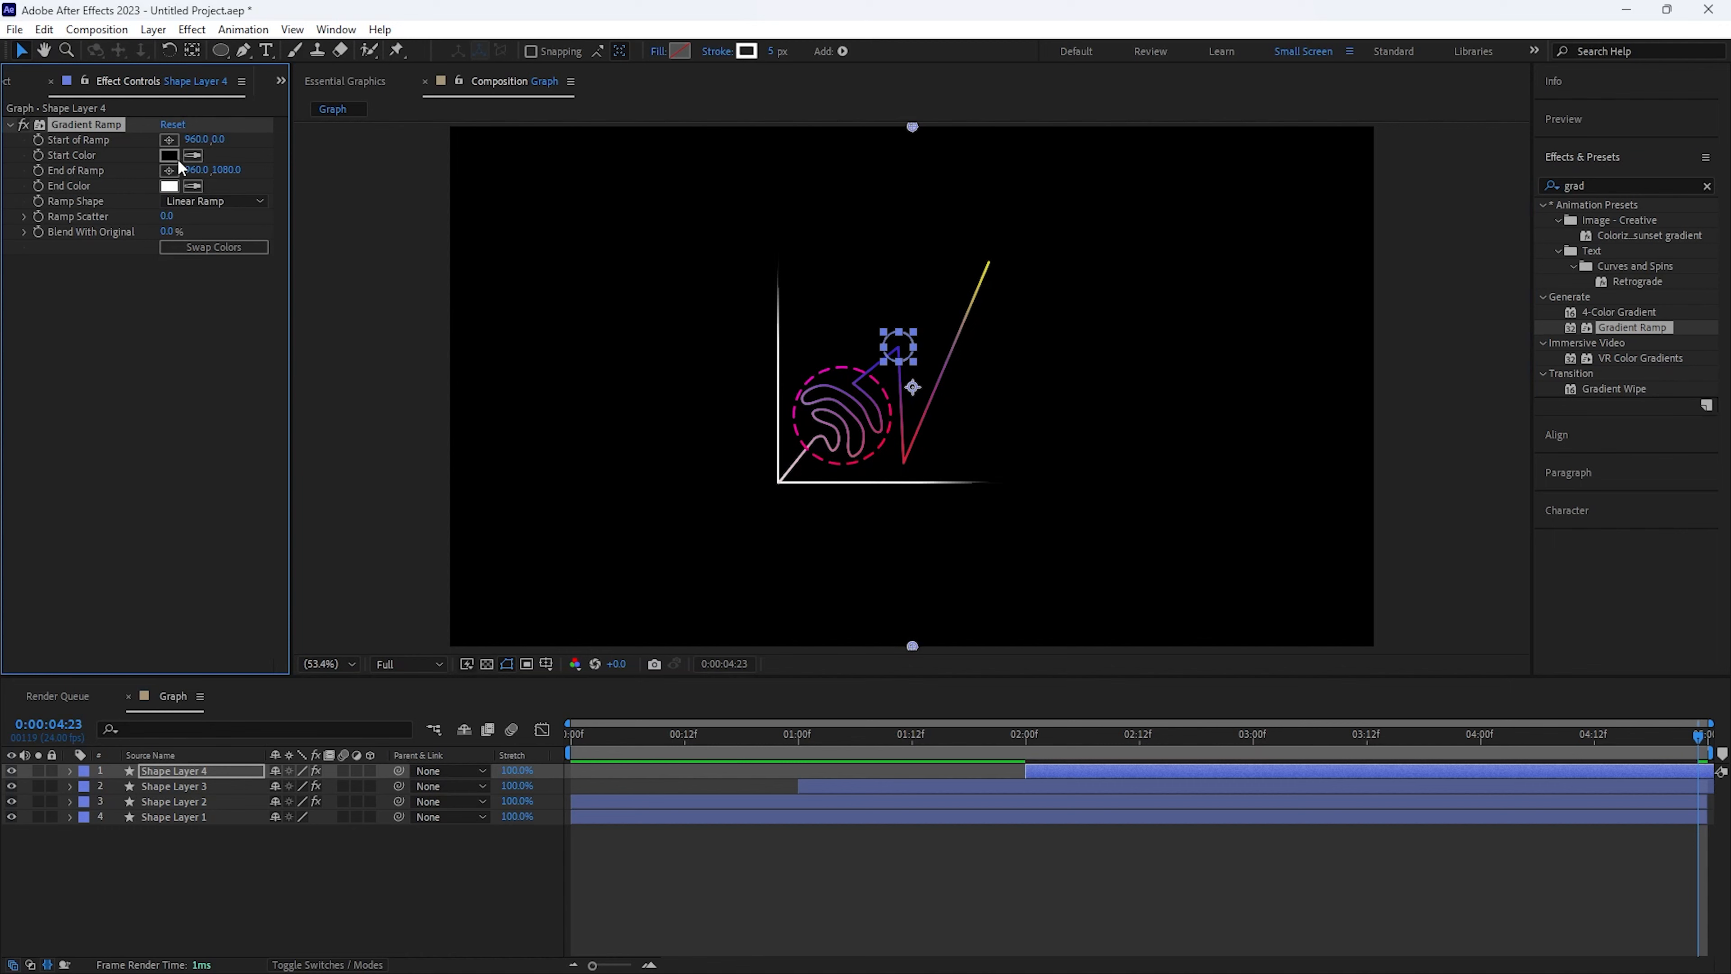
pyautogui.click(170, 156)
pyautogui.click(497, 675)
pyautogui.moveTo(451, 636)
pyautogui.mouseDown()
pyautogui.moveTo(464, 609)
pyautogui.moveTo(480, 629)
pyautogui.moveTo(435, 590)
pyautogui.mouseUp()
pyautogui.click(642, 591)
pyautogui.click(169, 186)
pyautogui.click(498, 668)
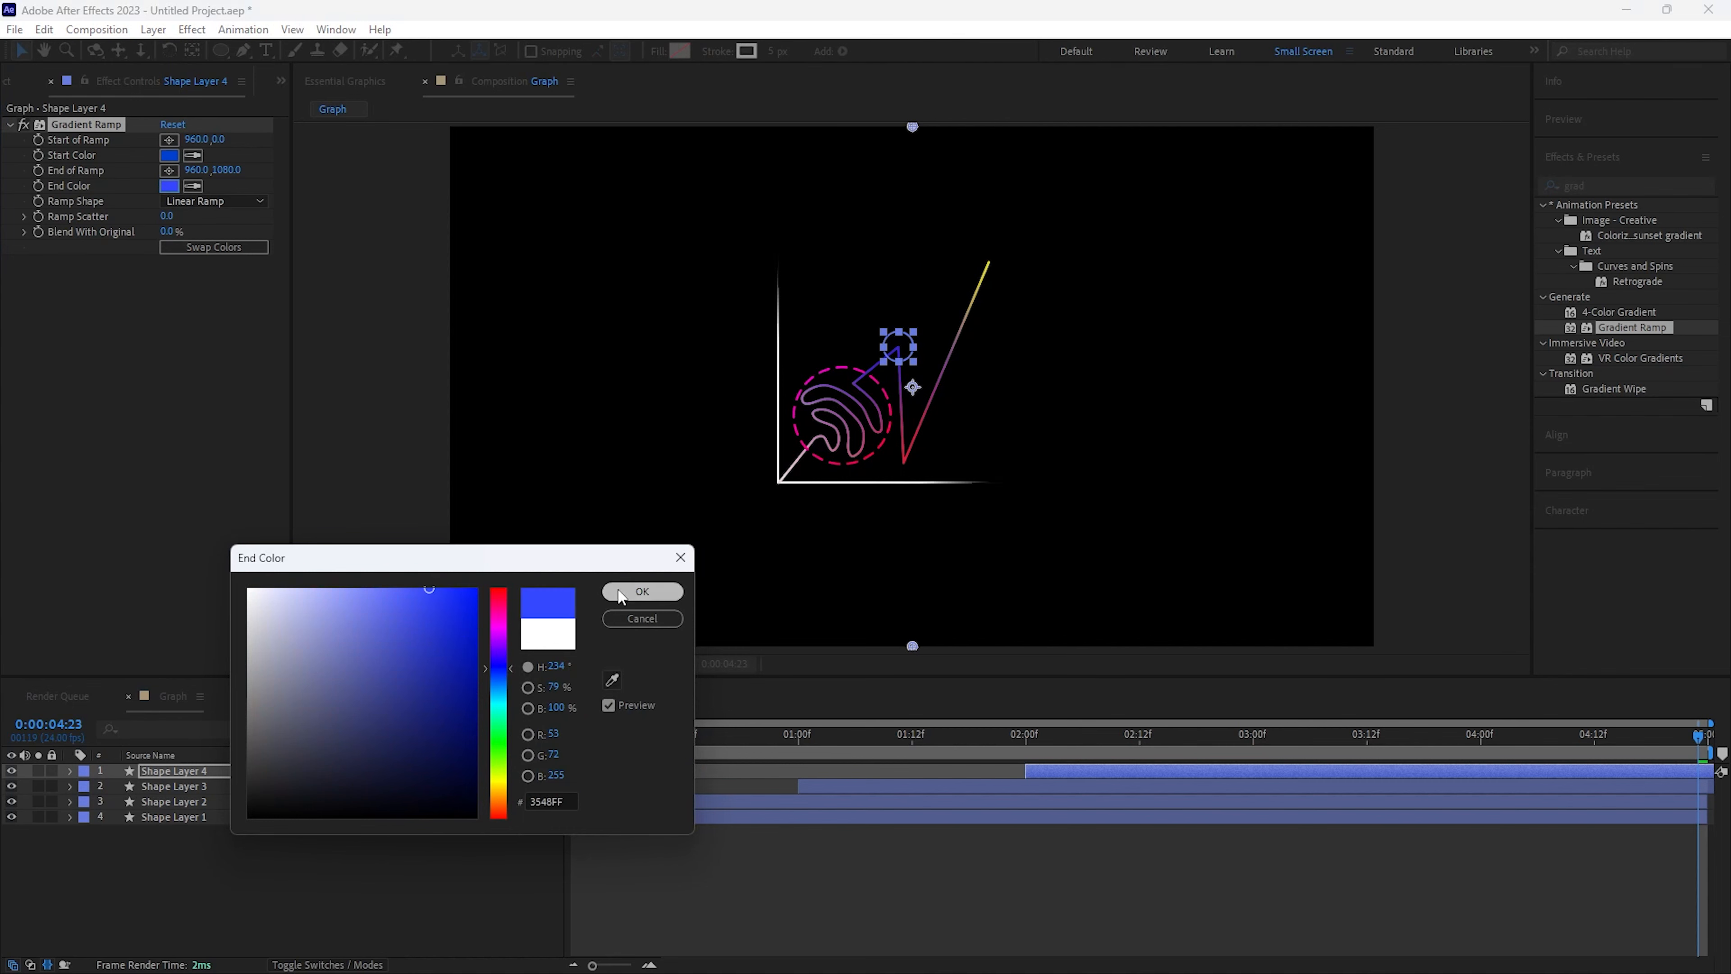
pyautogui.click(620, 594)
pyautogui.click(897, 465)
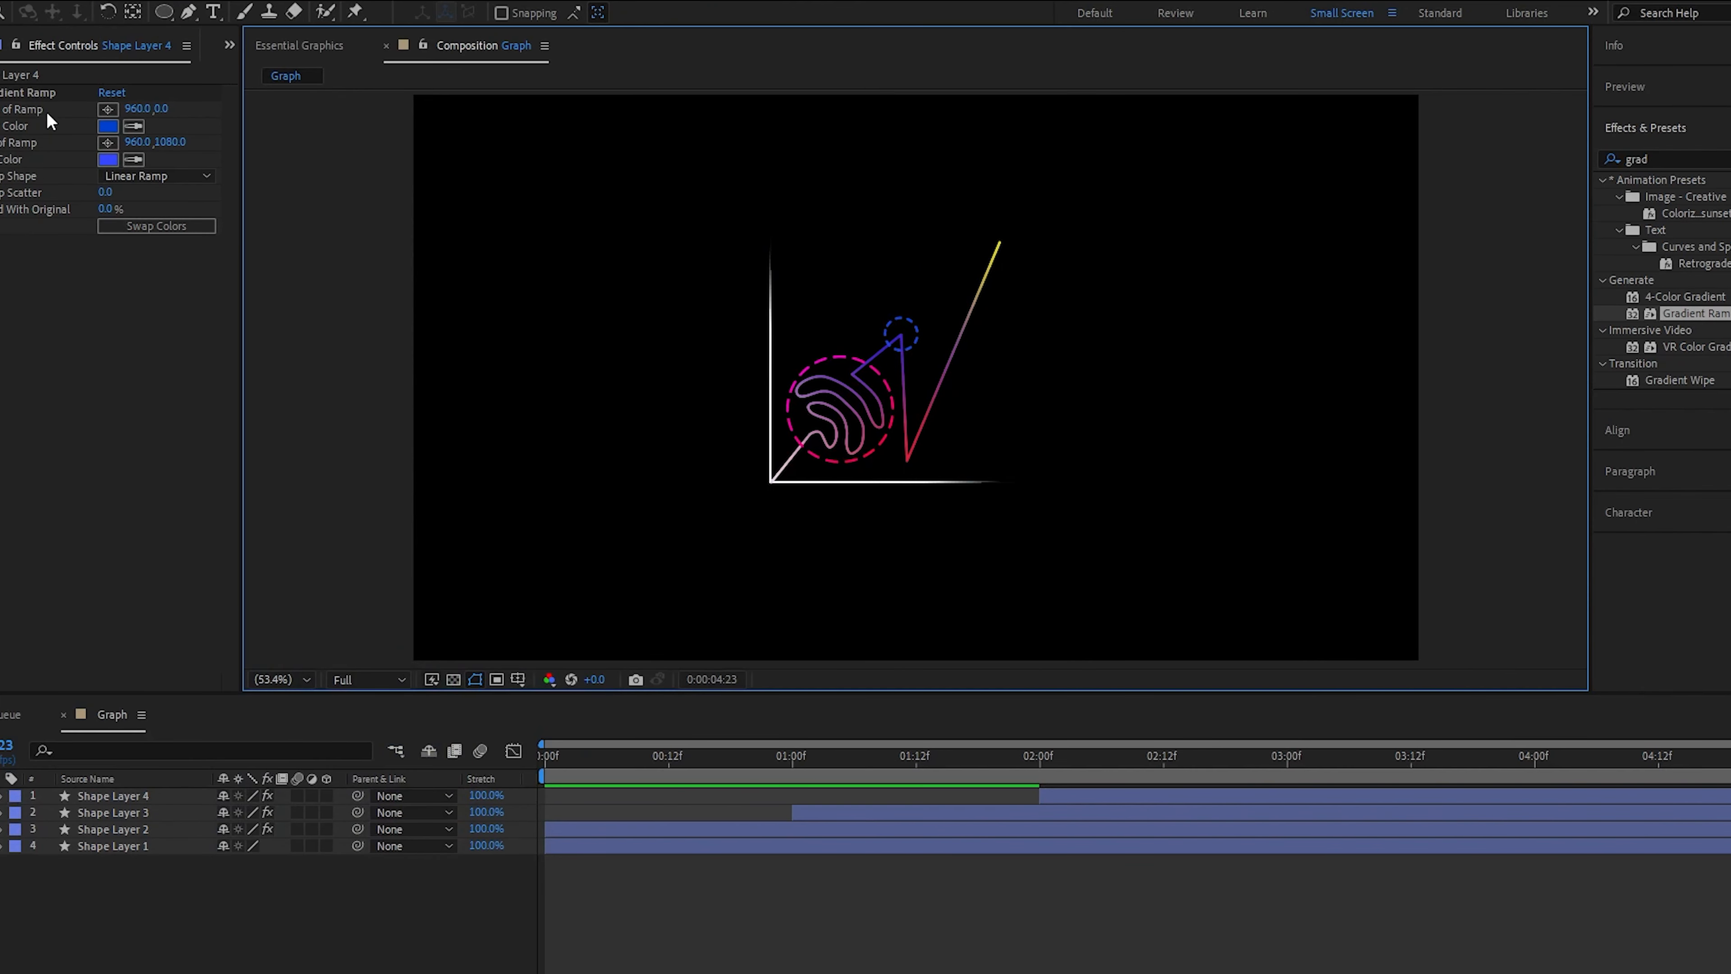
# - Place the small circle's ramp start just above it at about 930, 367 and its ramp end below it at about 939, 537
pyautogui.click(34, 94)
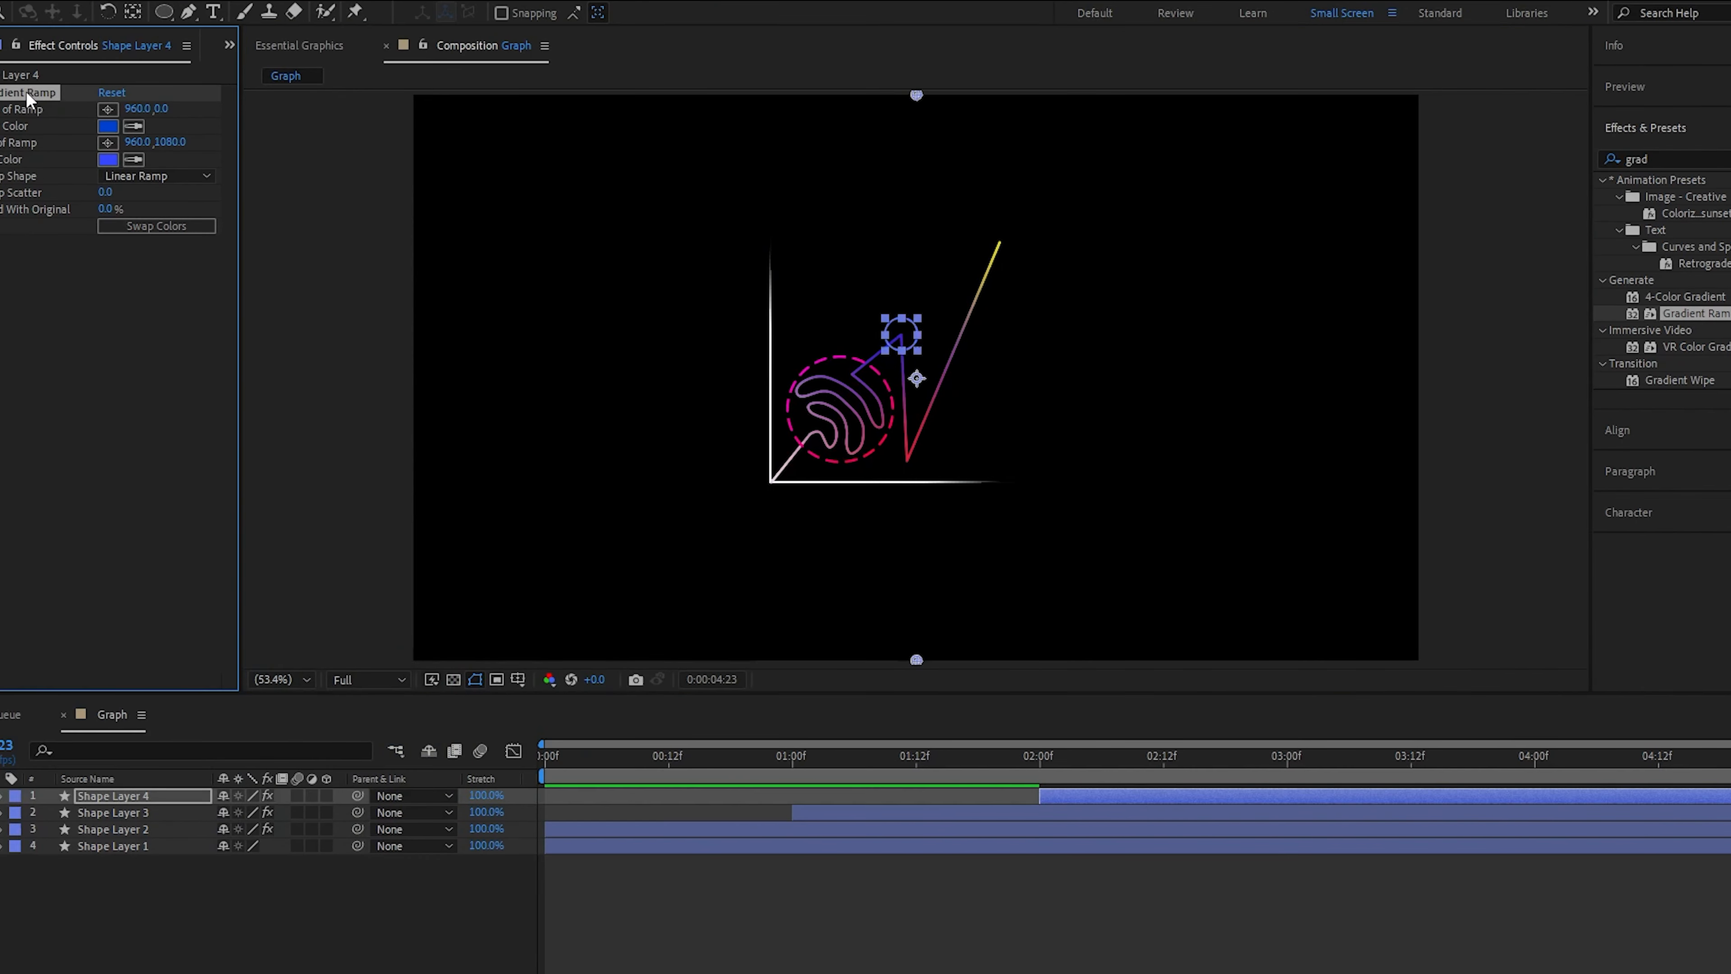
pyautogui.moveTo(911, 660); pyautogui.dragTo(905, 368)
pyautogui.moveTo(875, 291); pyautogui.dragTo(900, 286)
pyautogui.moveTo(906, 378); pyautogui.dragTo(907, 379)
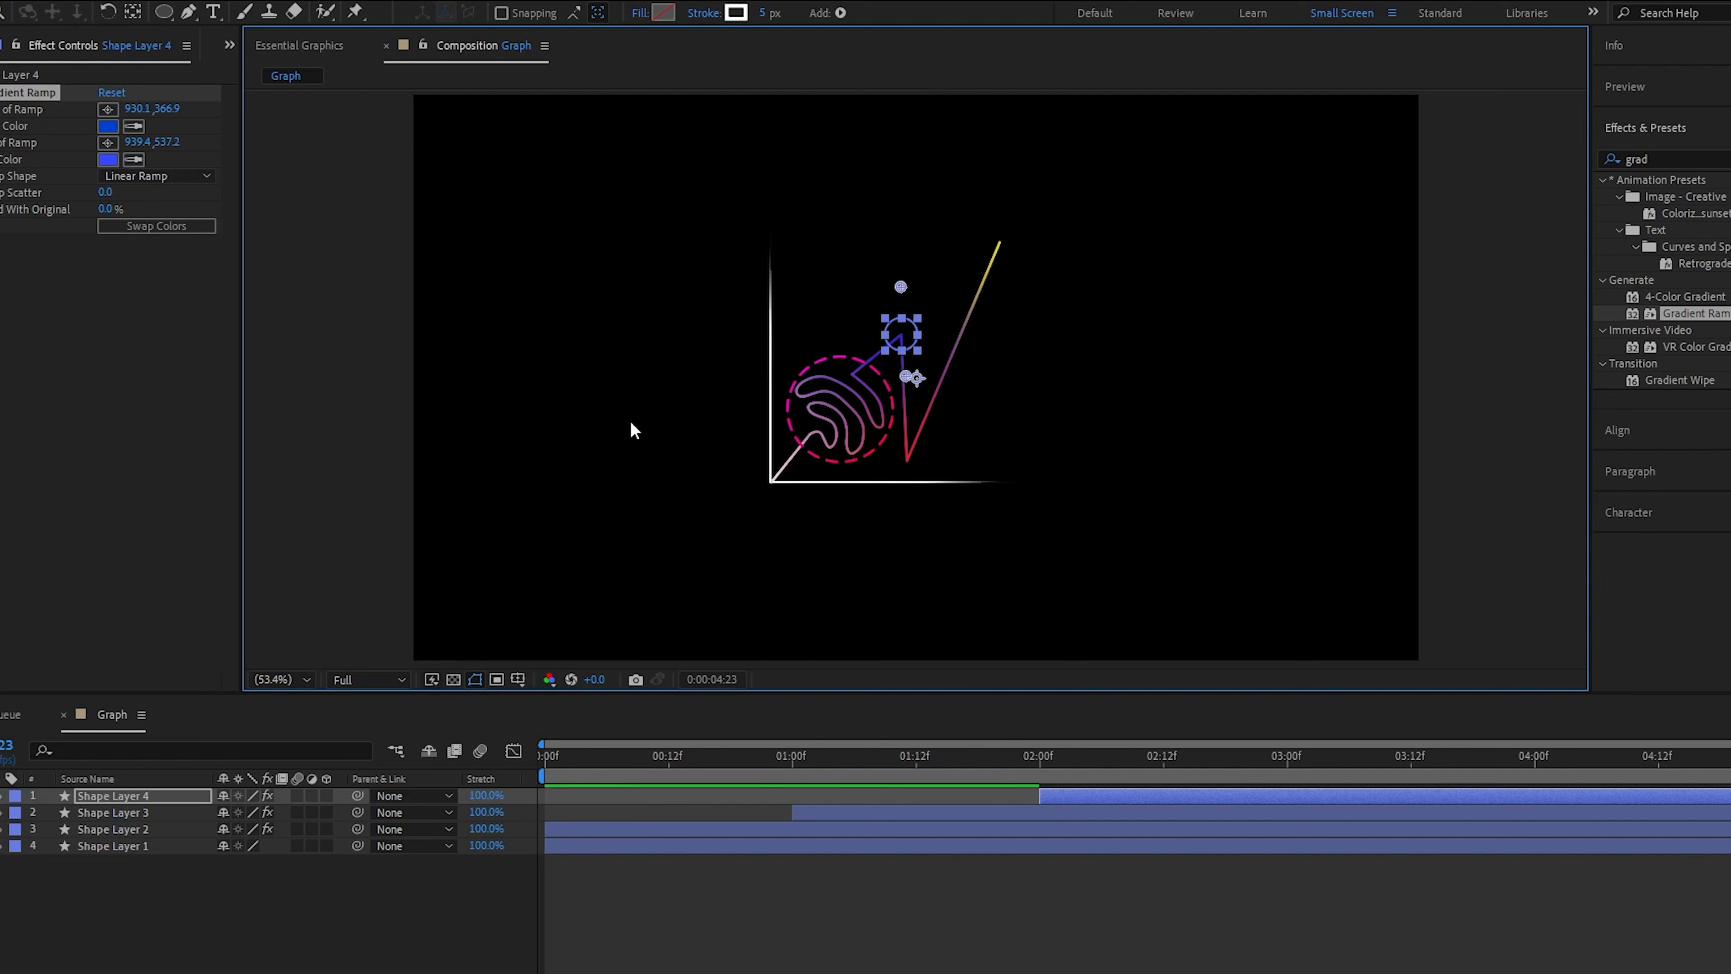
pyautogui.click(386, 400)
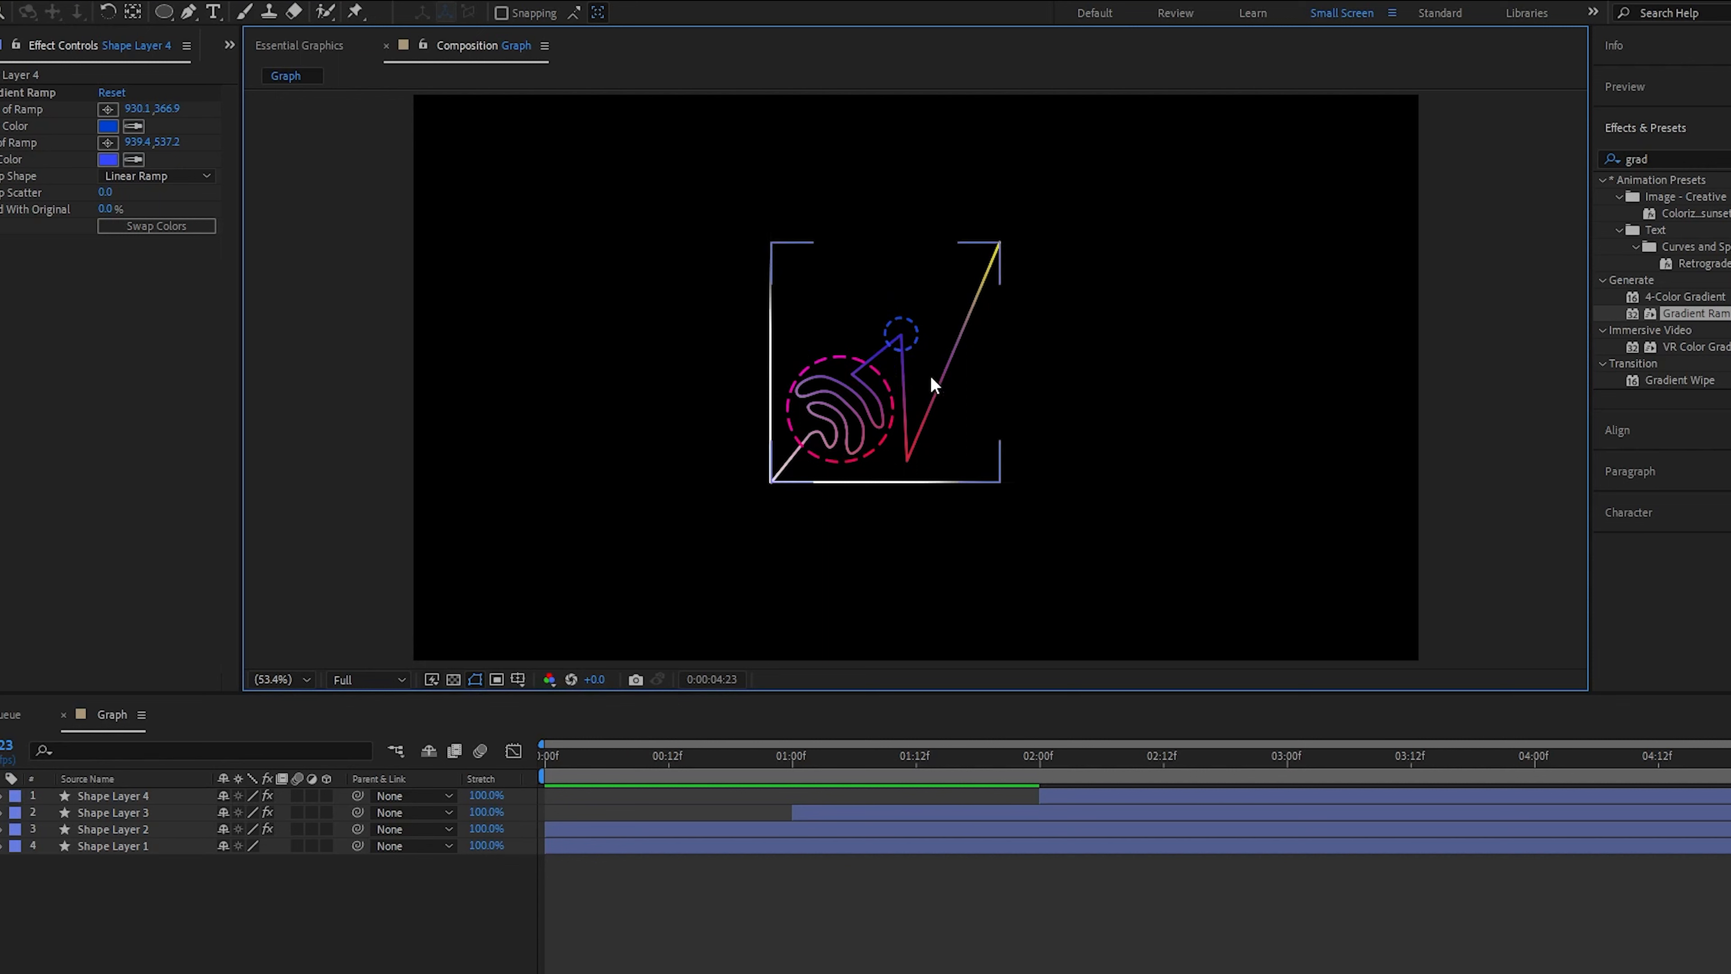
# - Duplicate Shape Layer 4 and shift the copy in time so that it starts at 0:00:03:00
pyautogui.click(912, 345)
pyautogui.click(1039, 757)
pyautogui.hotkey('ctrl', 'd')
pyautogui.moveTo(1094, 797); pyautogui.dragTo(1340, 796)
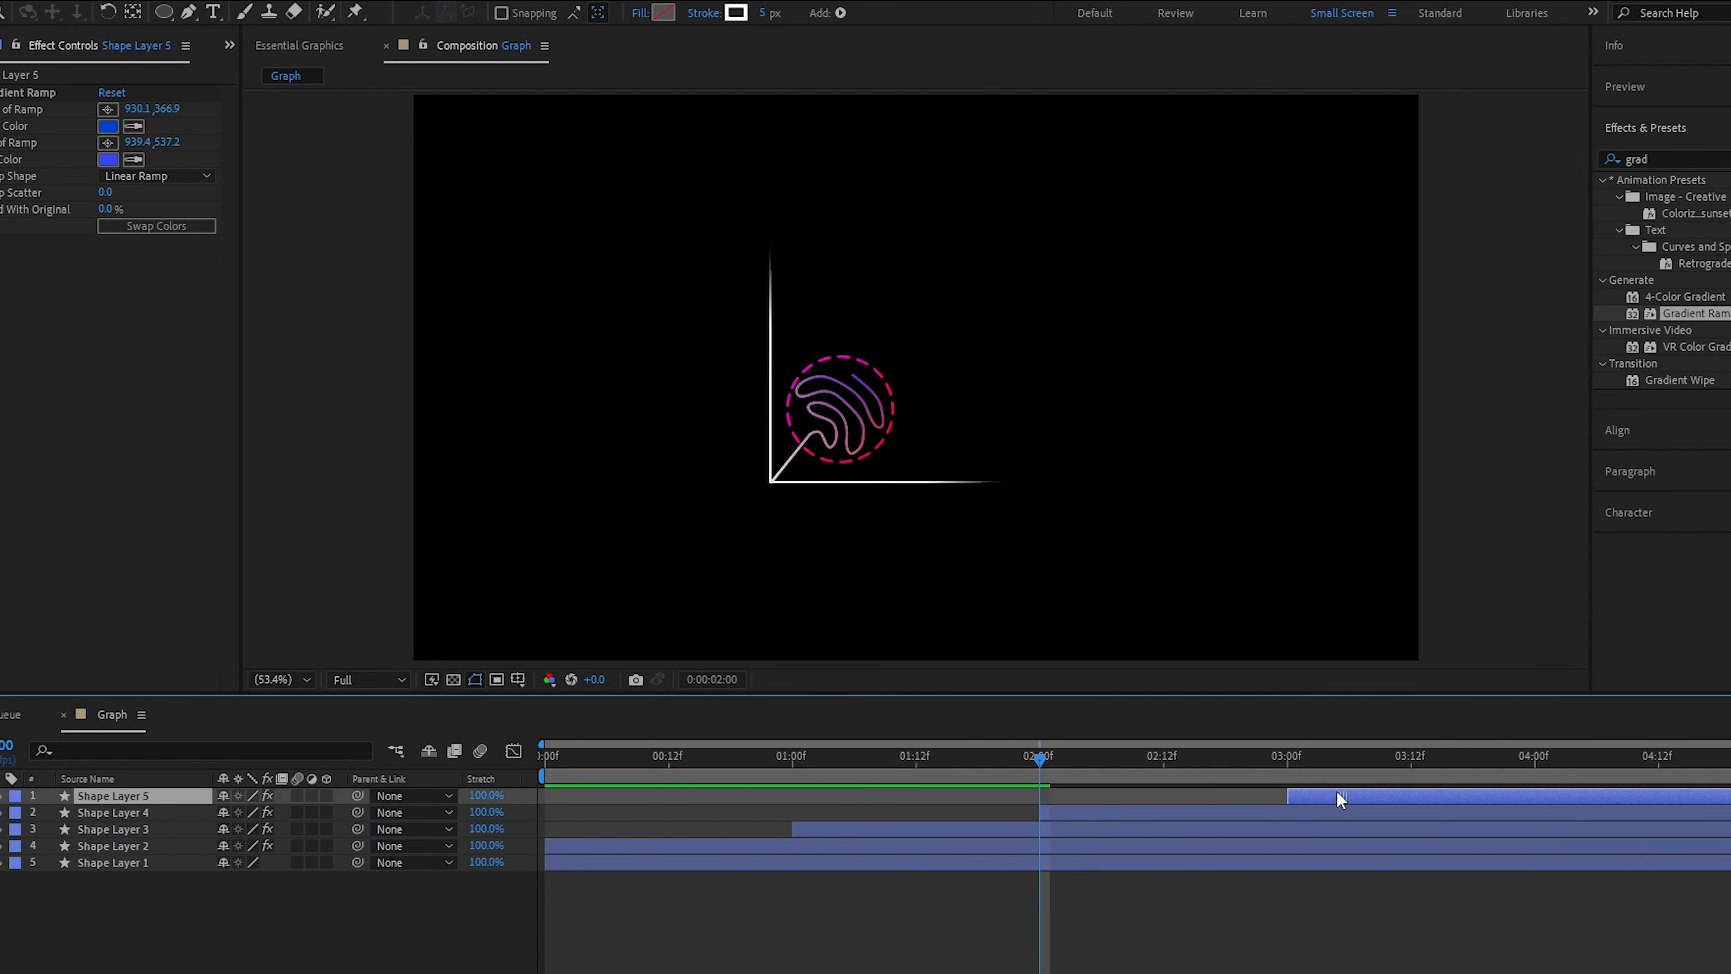
# - At 0:00:03:12, move the circle of Shape Layer 5 onto the graph line's low point
pyautogui.click(1288, 755)
pyautogui.click(1411, 756)
pyautogui.moveTo(917, 380); pyautogui.dragTo(921, 505)
# - Set the Gradient Ramp of Shape Layer 5 to a pink Start Color and a red End Color
pyautogui.click(107, 125)
pyautogui.click(461, 618)
pyautogui.click(593, 606)
pyautogui.click(108, 158)
pyautogui.moveTo(464, 641); pyautogui.dragTo(465, 599)
pyautogui.click(637, 601)
# - Place the ramp start of Shape Layer 5 at about 958, 760 and its ramp end at about 938, 625
pyautogui.moveTo(900, 286); pyautogui.dragTo(915, 491)
pyautogui.moveTo(905, 376); pyautogui.dragTo(904, 421)
pyautogui.click(378, 459)
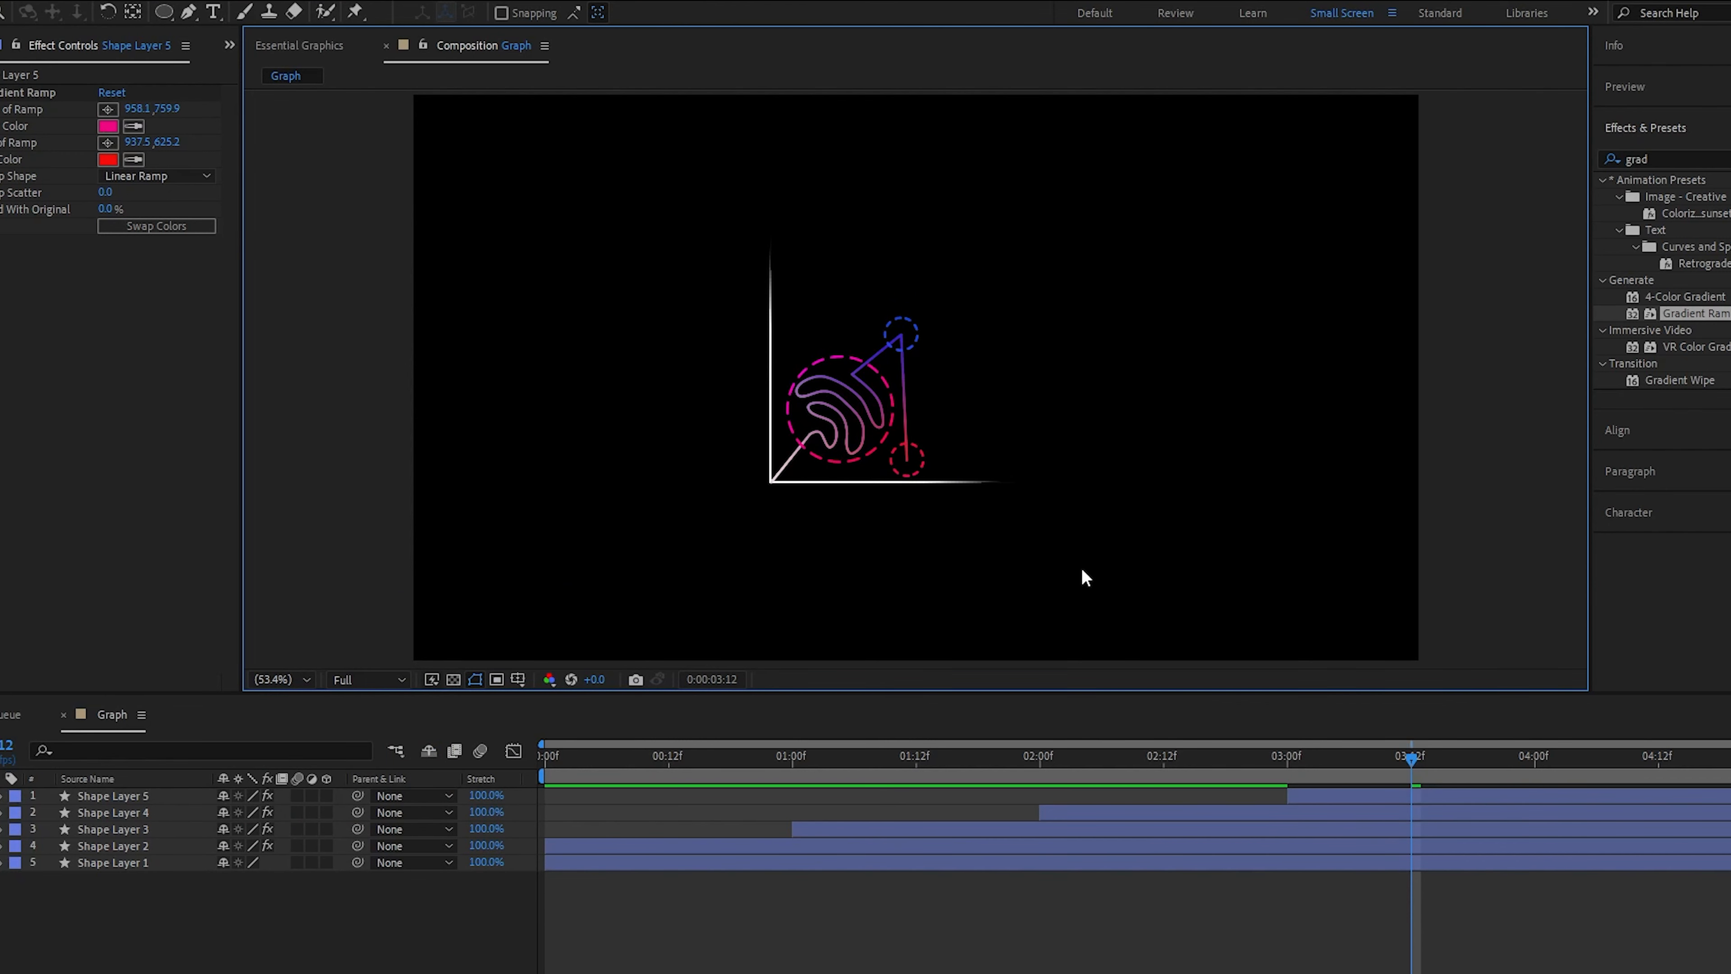
# - Duplicate Shape Layer 5 with the copy starting at 0:00:04:00, and move its circle onto the graph line's upper end
pyautogui.click(1397, 796)
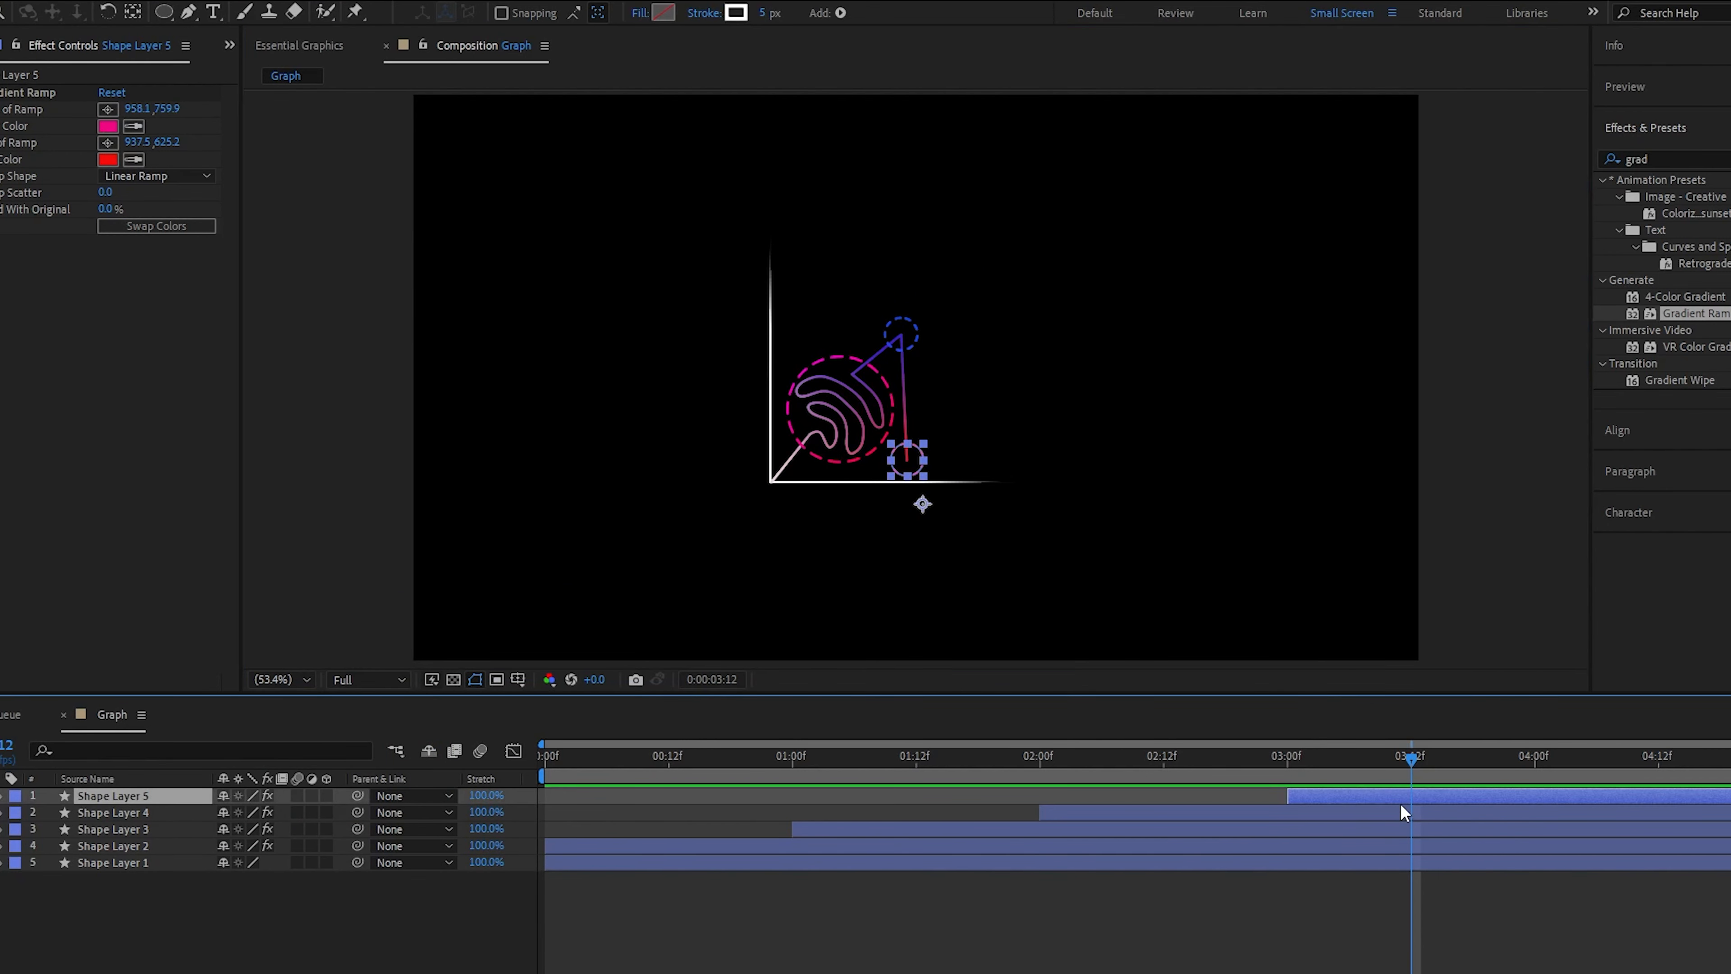
pyautogui.hotkey('ctrl', 'd')
pyautogui.moveTo(1388, 794); pyautogui.dragTo(1617, 755)
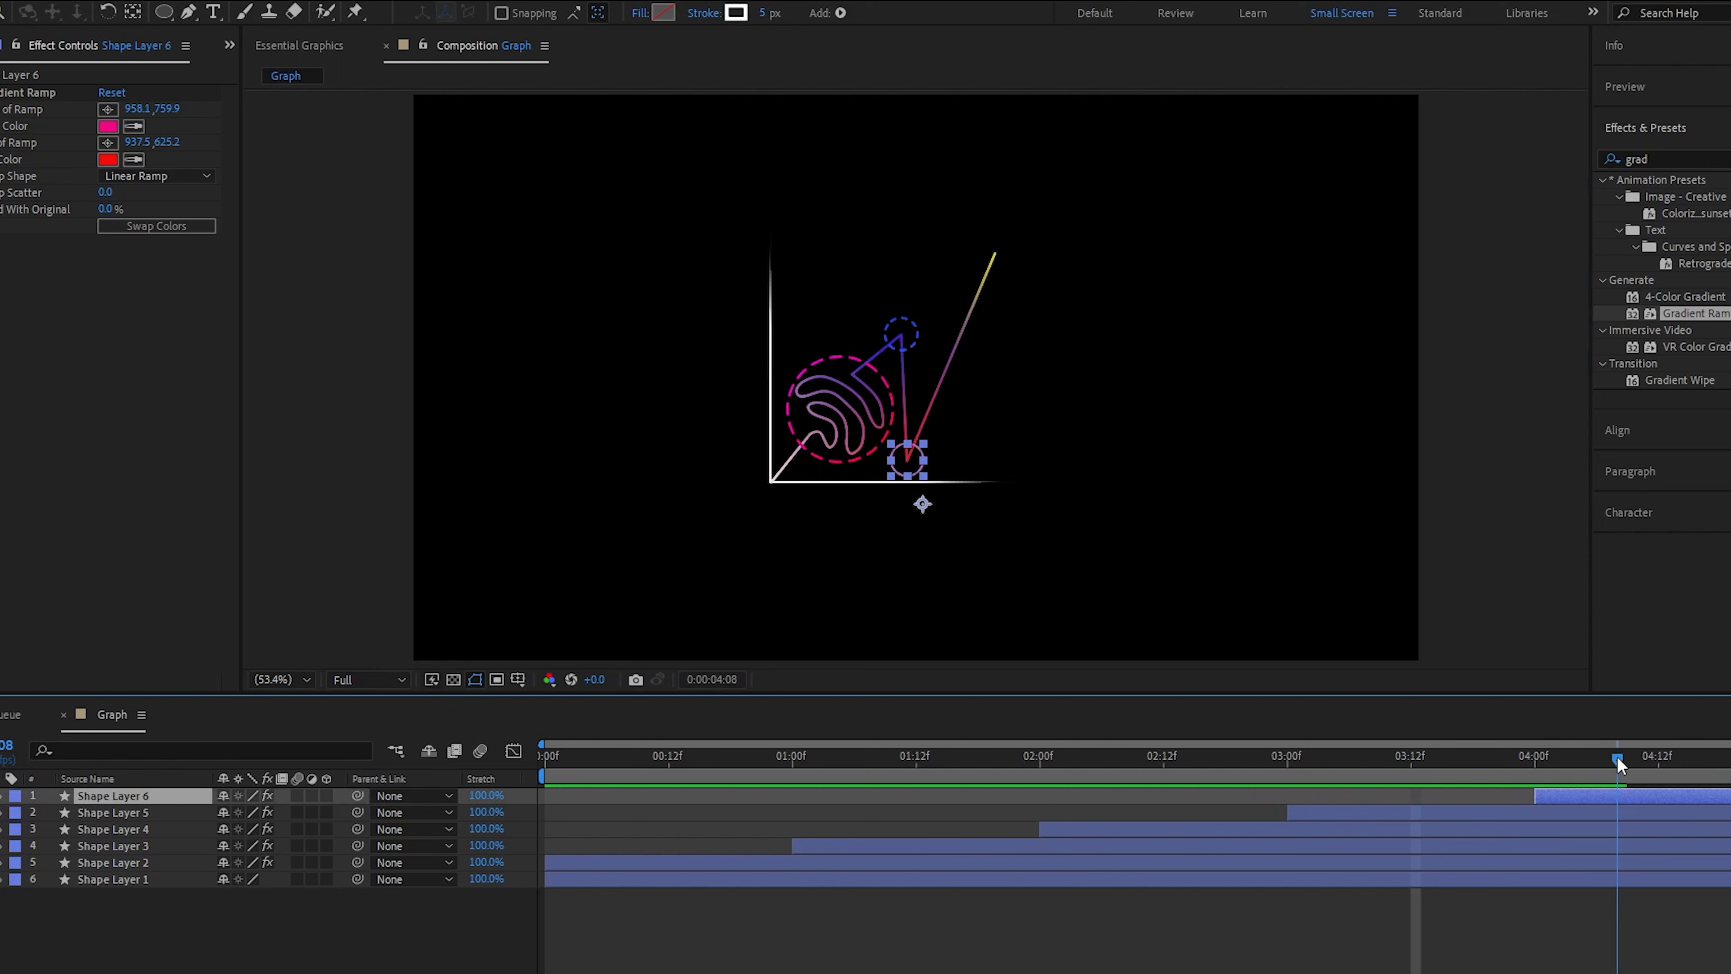
pyautogui.moveTo(919, 502); pyautogui.dragTo(1014, 286)
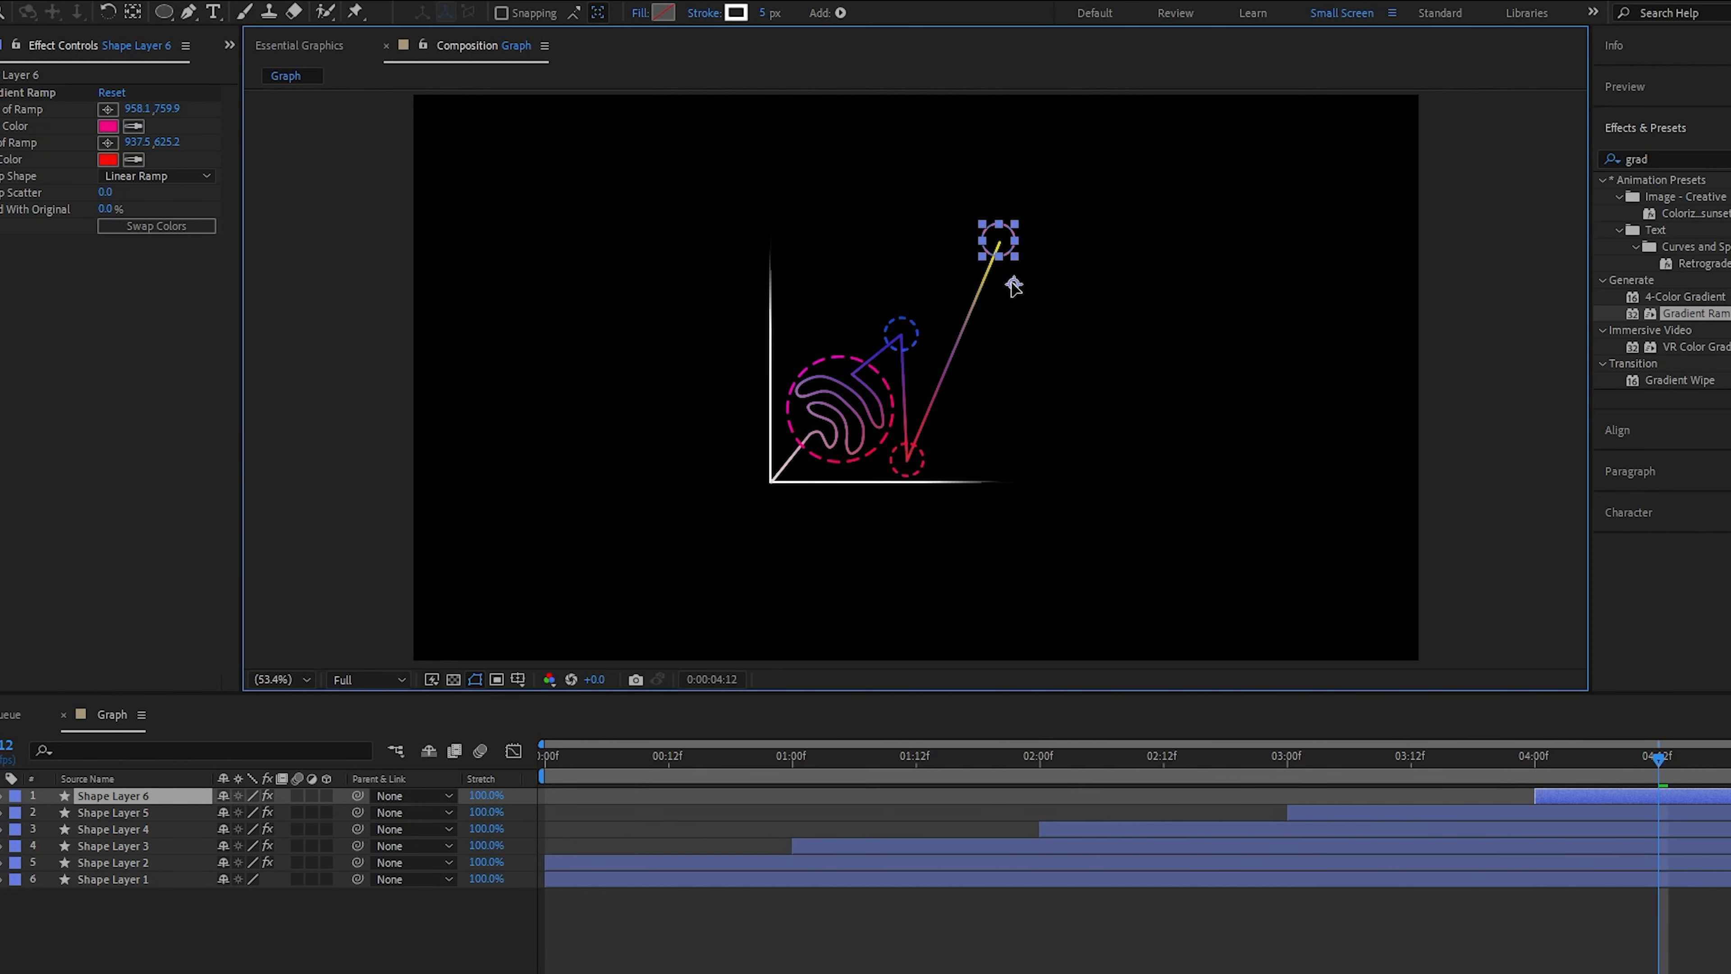
# - Set both Gradient Ramp colors of Shape Layer 6 to yellow, with the start at about 1134, 238 and the end at about 1102, 322
pyautogui.click(107, 126)
pyautogui.click(469, 809)
pyautogui.click(622, 600)
pyautogui.click(107, 159)
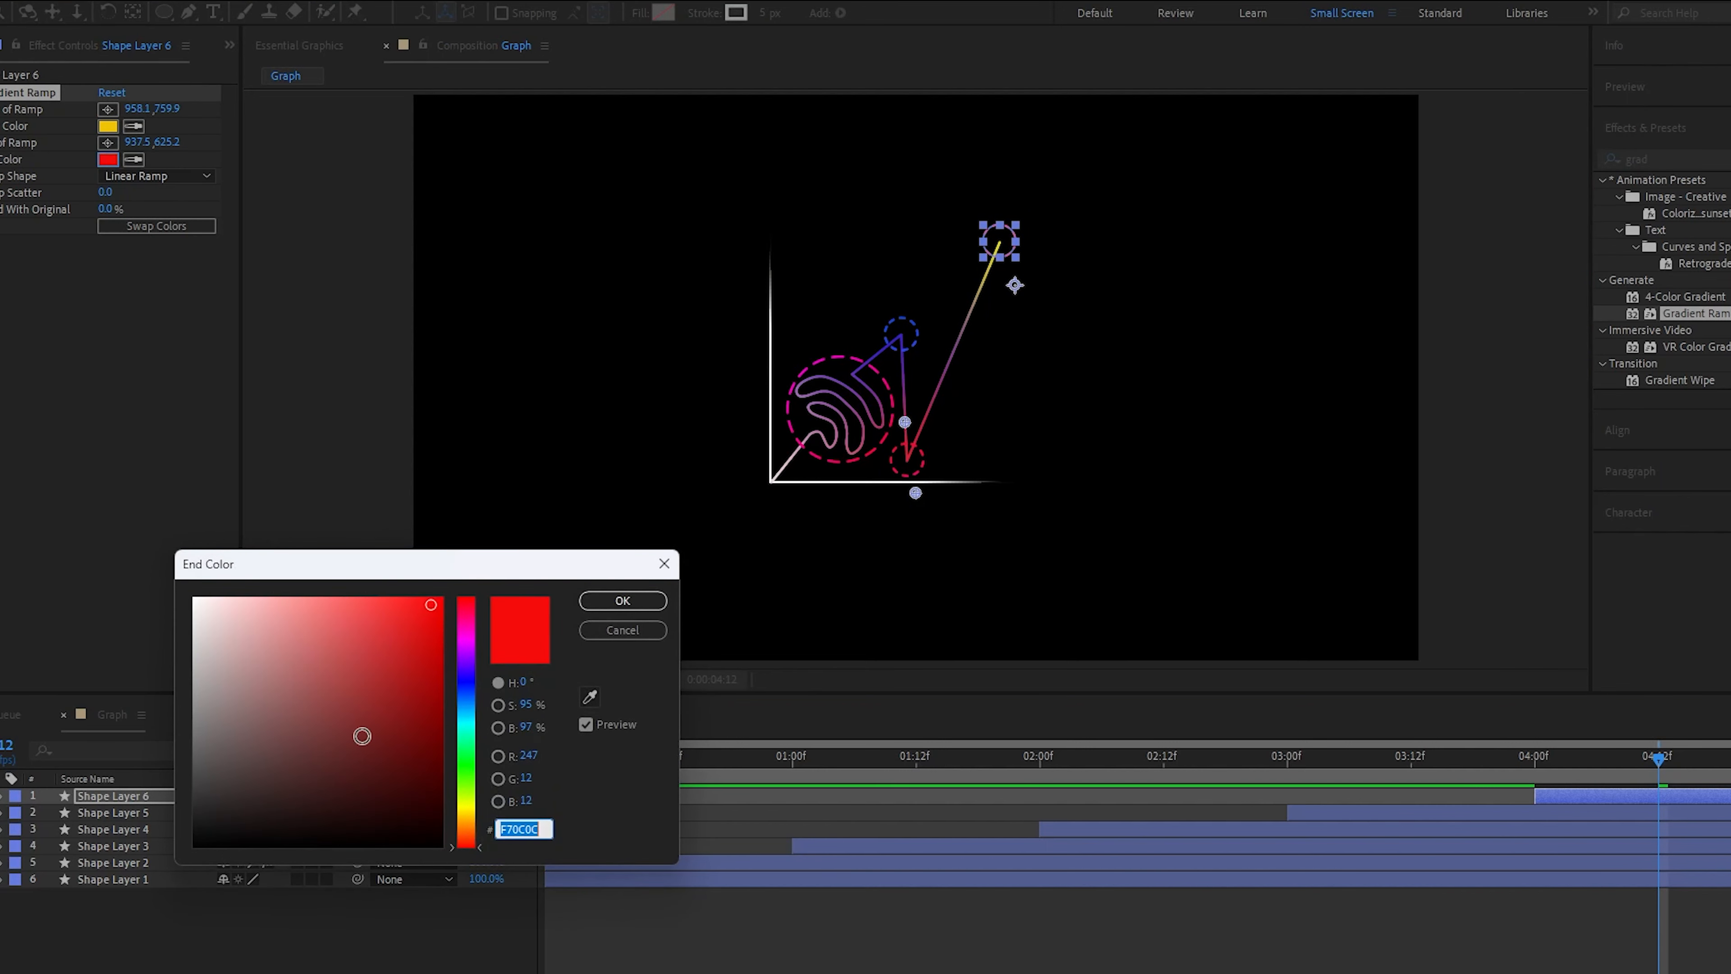
pyautogui.click(464, 812)
pyautogui.moveTo(424, 619); pyautogui.dragTo(403, 587)
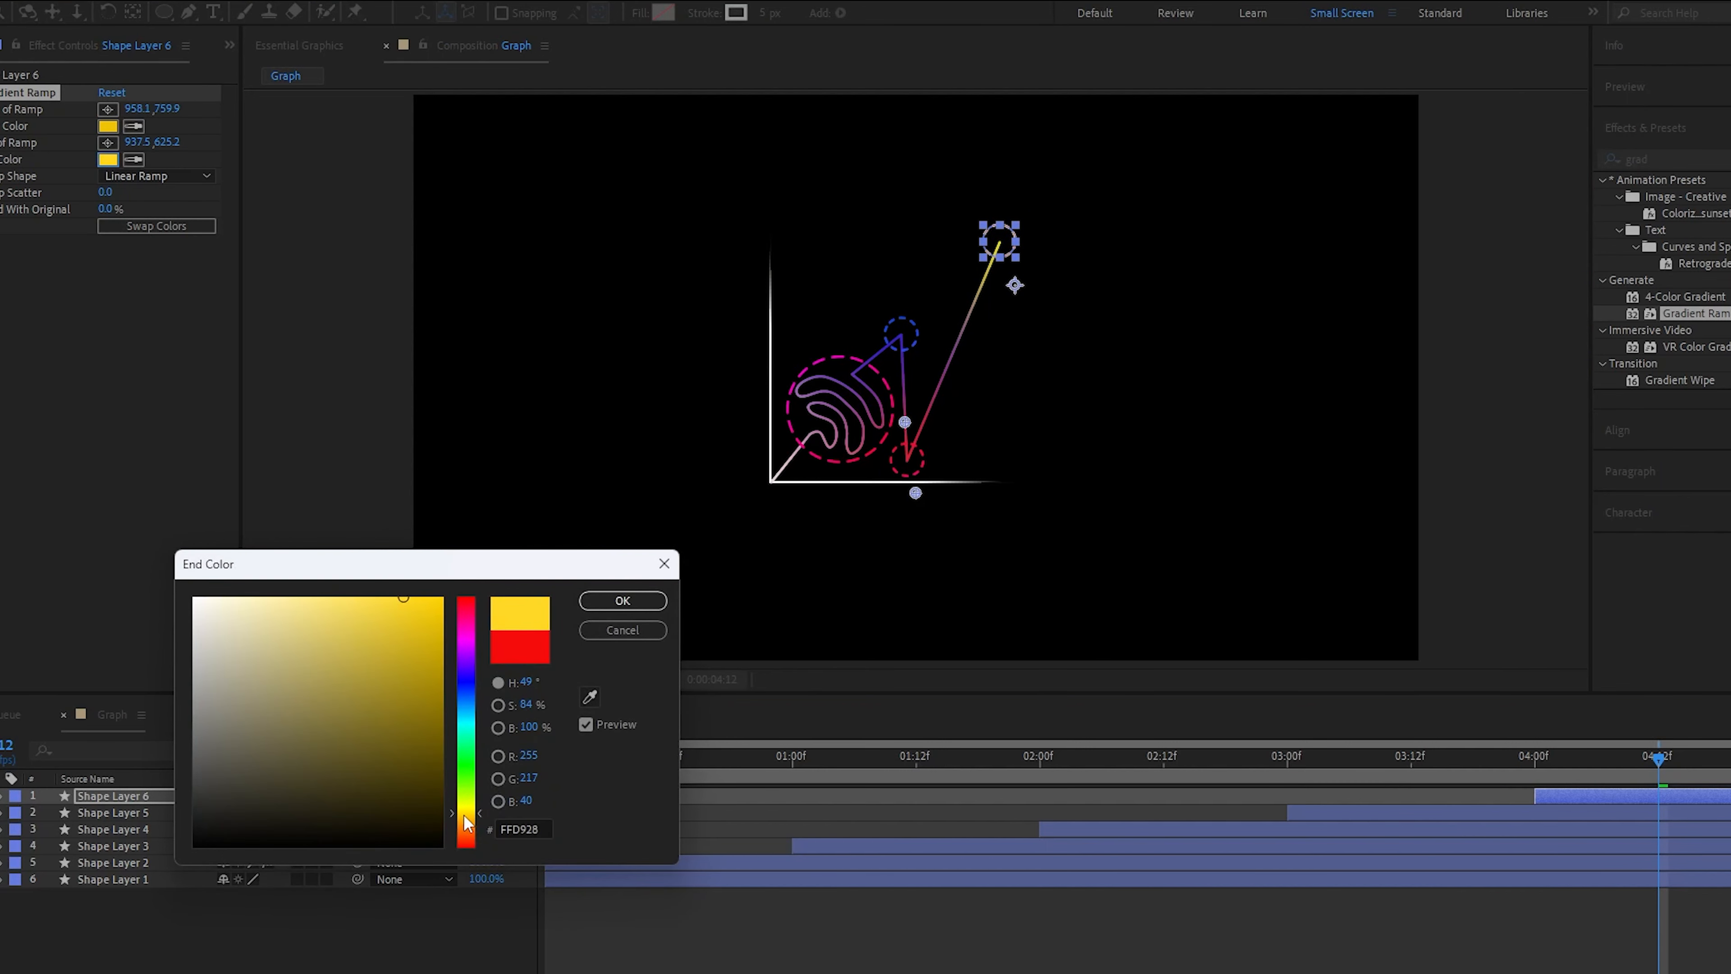
pyautogui.click(622, 600)
pyautogui.moveTo(911, 424); pyautogui.dragTo(996, 263)
pyautogui.click(1360, 436)
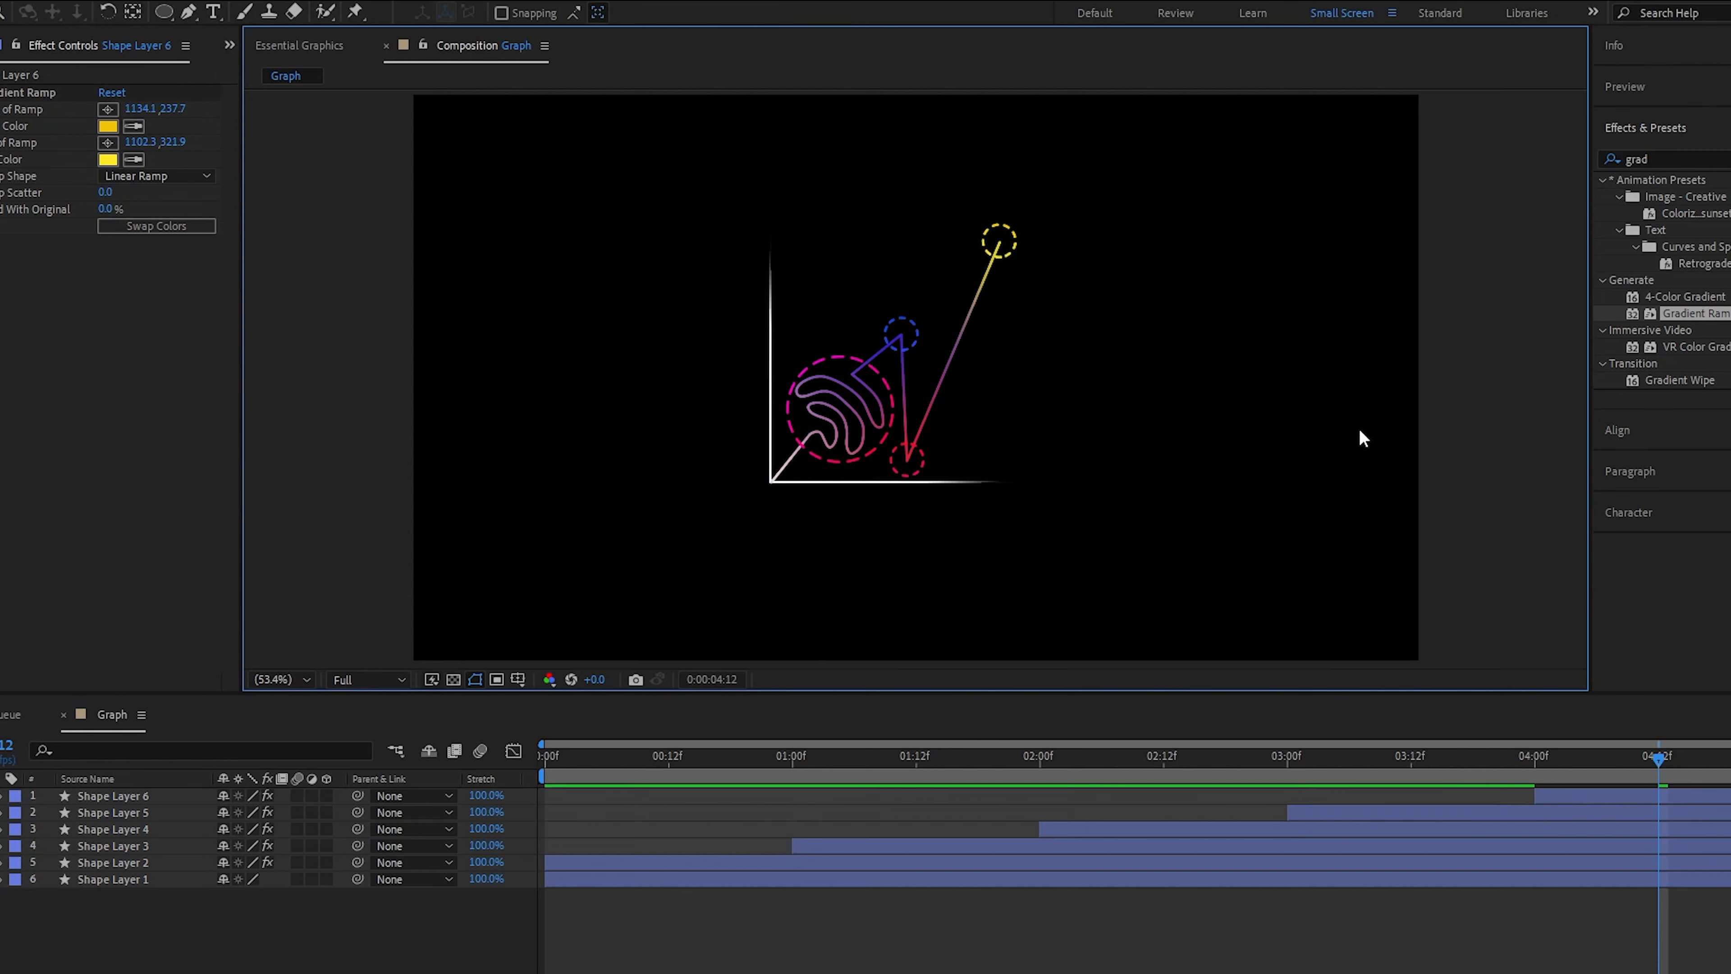
# - Create an adjustment layer above the shape layers and apply the Glow effect to it
pyautogui.rightClick(214, 898)
pyautogui.moveTo(815, 378)
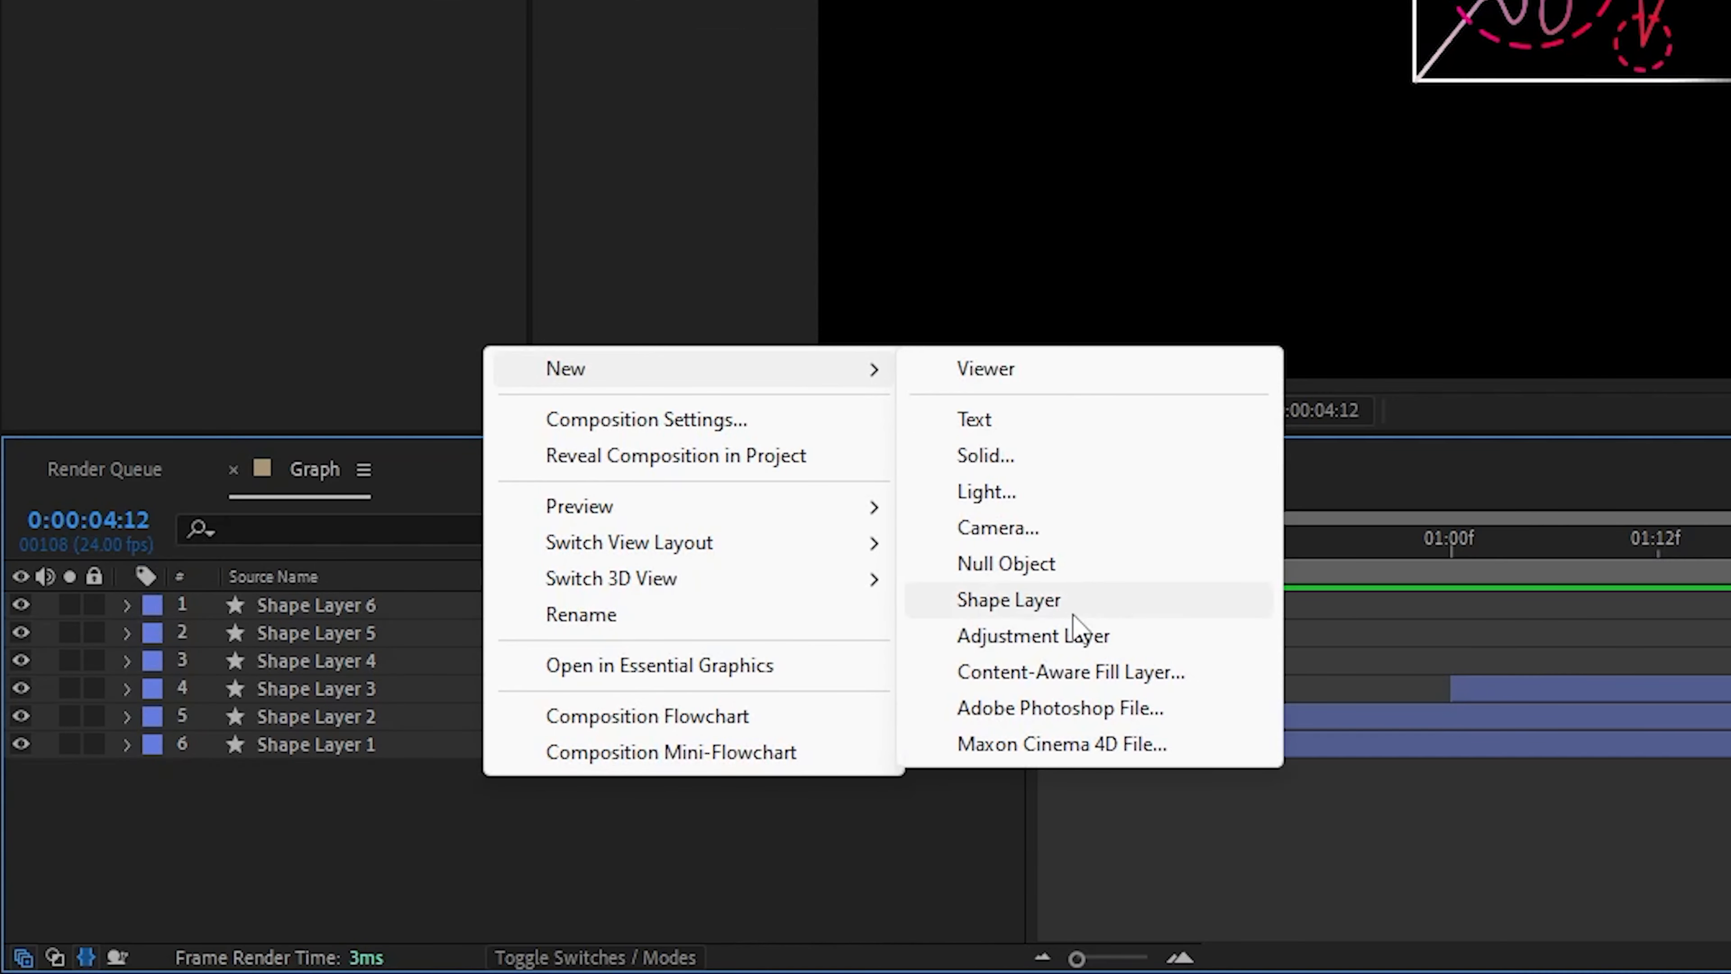
pyautogui.click(988, 638)
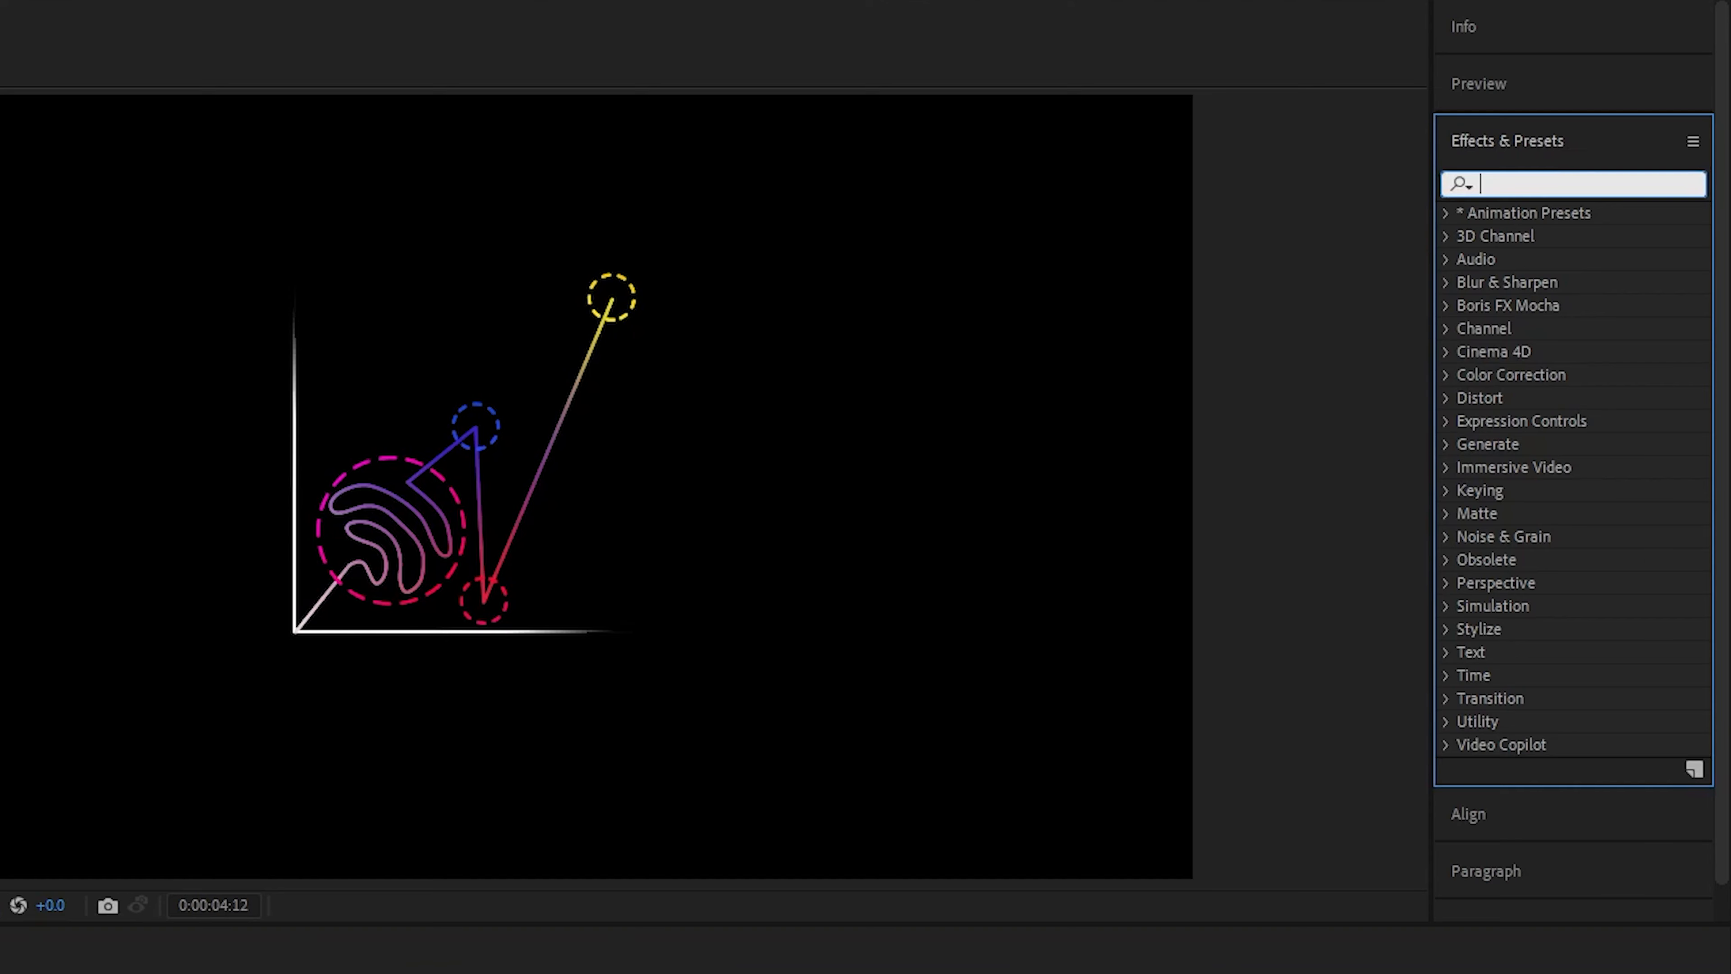
pyautogui.write('glow')
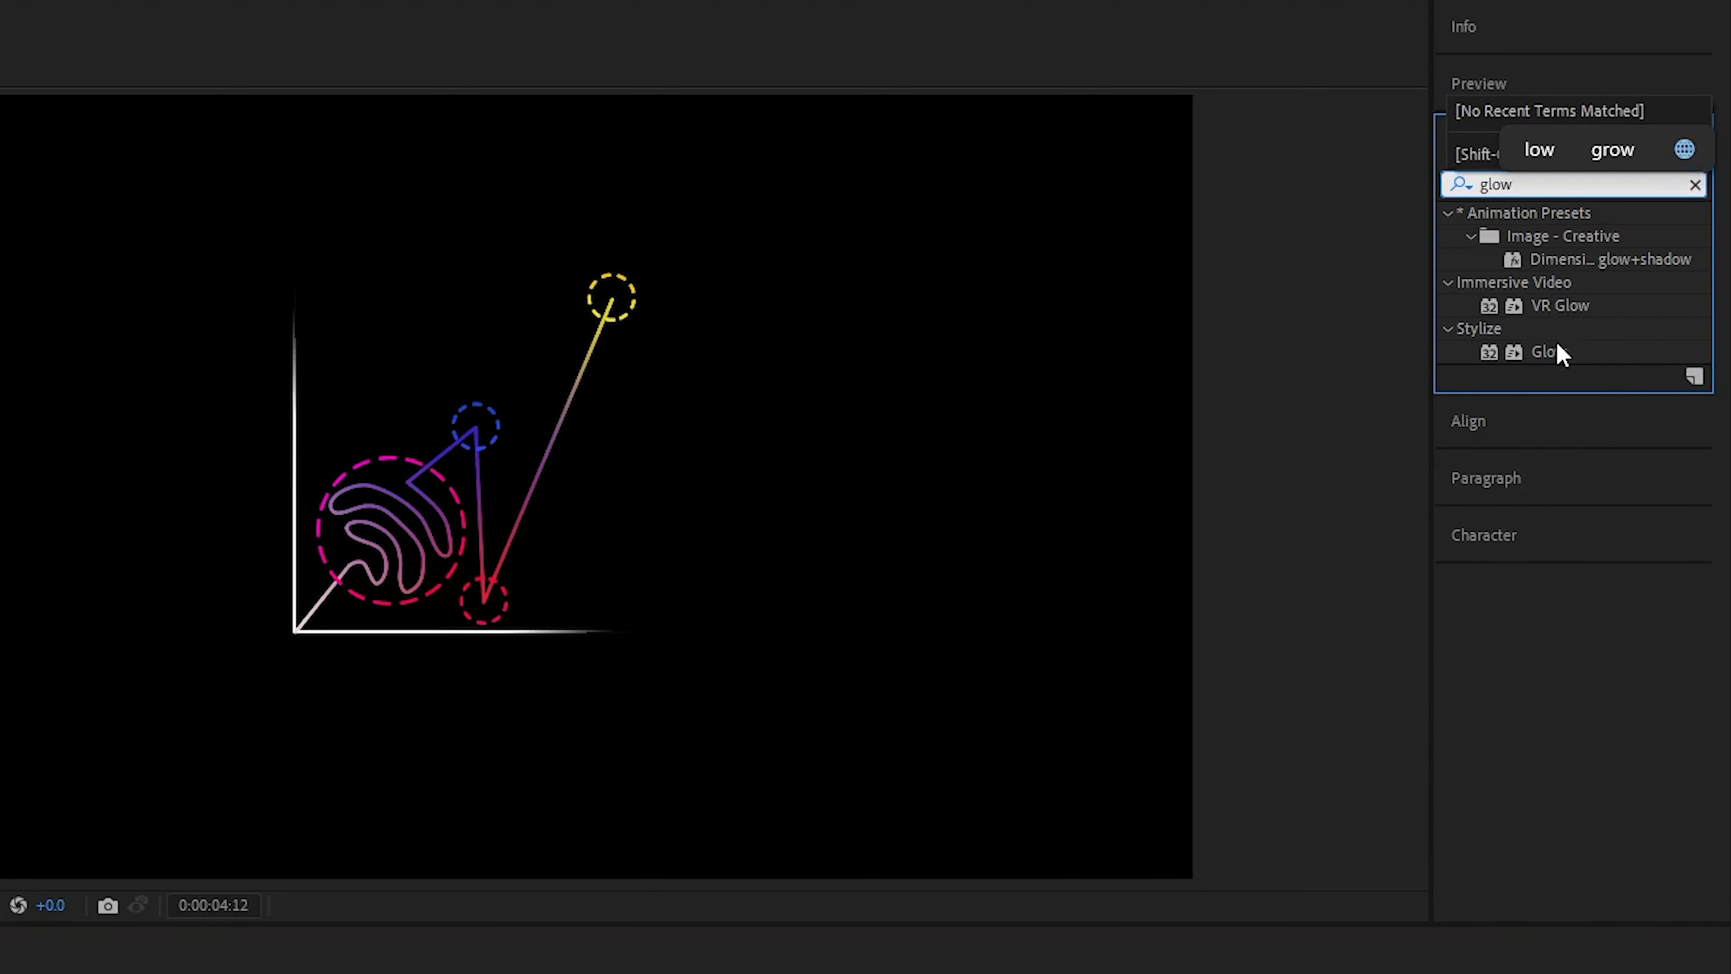
pyautogui.moveTo(1555, 351); pyautogui.dragTo(375, 358)
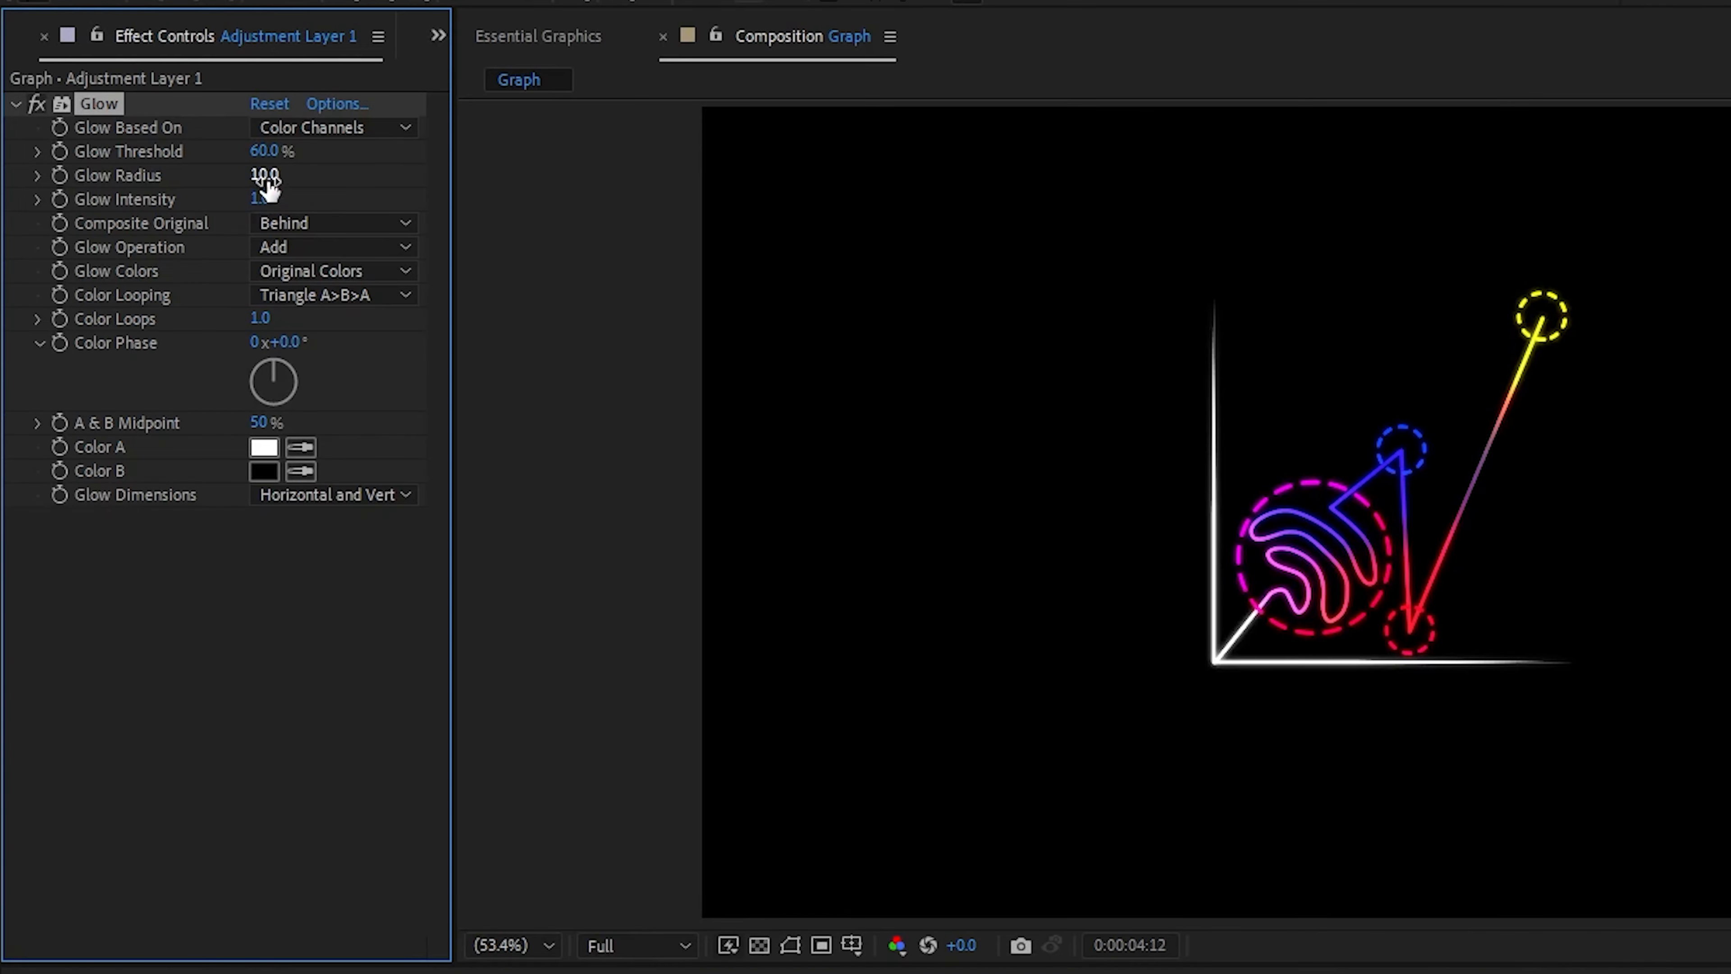
# - Adjust the Glow Radius, duplicate the Glow, and set Glow 2 to Threshold 13.3%, Radius 208 and Intensity 0.5
pyautogui.moveTo(266, 177); pyautogui.dragTo(279, 177)
pyautogui.hotkey('ctrl', 'd')
pyautogui.moveTo(273, 591); pyautogui.dragTo(414, 580)
pyautogui.moveTo(266, 567); pyautogui.dragTo(207, 567)
pyautogui.moveTo(261, 613); pyautogui.dragTo(450, 588)
pyautogui.moveTo(263, 200); pyautogui.dragTo(214, 182)
# - Duplicate Glow 2 on the adjustment layer and adjust the Radius and Intensity of the Glow 3 copy
pyautogui.click(105, 518)
pyautogui.hotkey('ctrl', 'd')
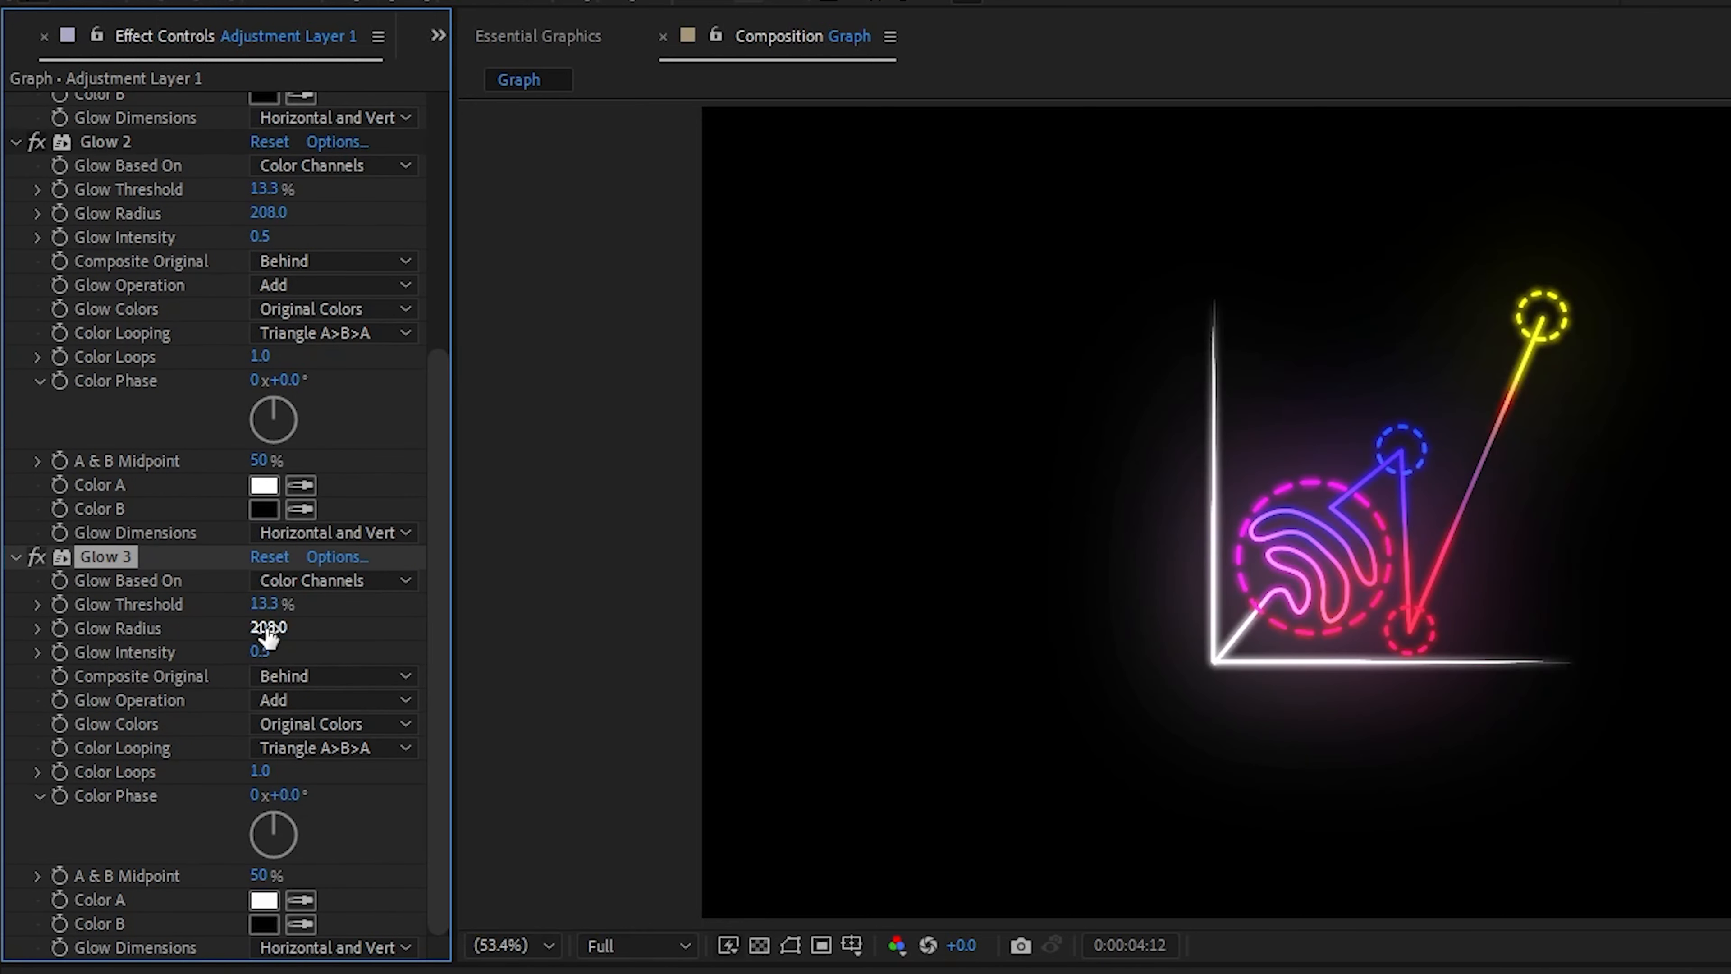
pyautogui.moveTo(266, 629); pyautogui.dragTo(328, 628)
pyautogui.moveTo(261, 652)
pyautogui.mouseDown()
pyautogui.moveTo(207, 651)
pyautogui.moveTo(293, 650)
pyautogui.mouseUp()
pyautogui.moveTo(266, 628); pyautogui.dragTo(236, 627)
# - Set the first Glow effect's Intensity to 0.3 and its Radius to 31
pyautogui.scroll(6, 205, 649)
pyautogui.moveTo(262, 200); pyautogui.dragTo(327, 205)
pyautogui.moveTo(268, 176)
pyautogui.mouseDown()
pyautogui.moveTo(116, 197)
pyautogui.moveTo(282, 197)
pyautogui.mouseUp()
pyautogui.click(269, 179)
pyautogui.click(197, 185)
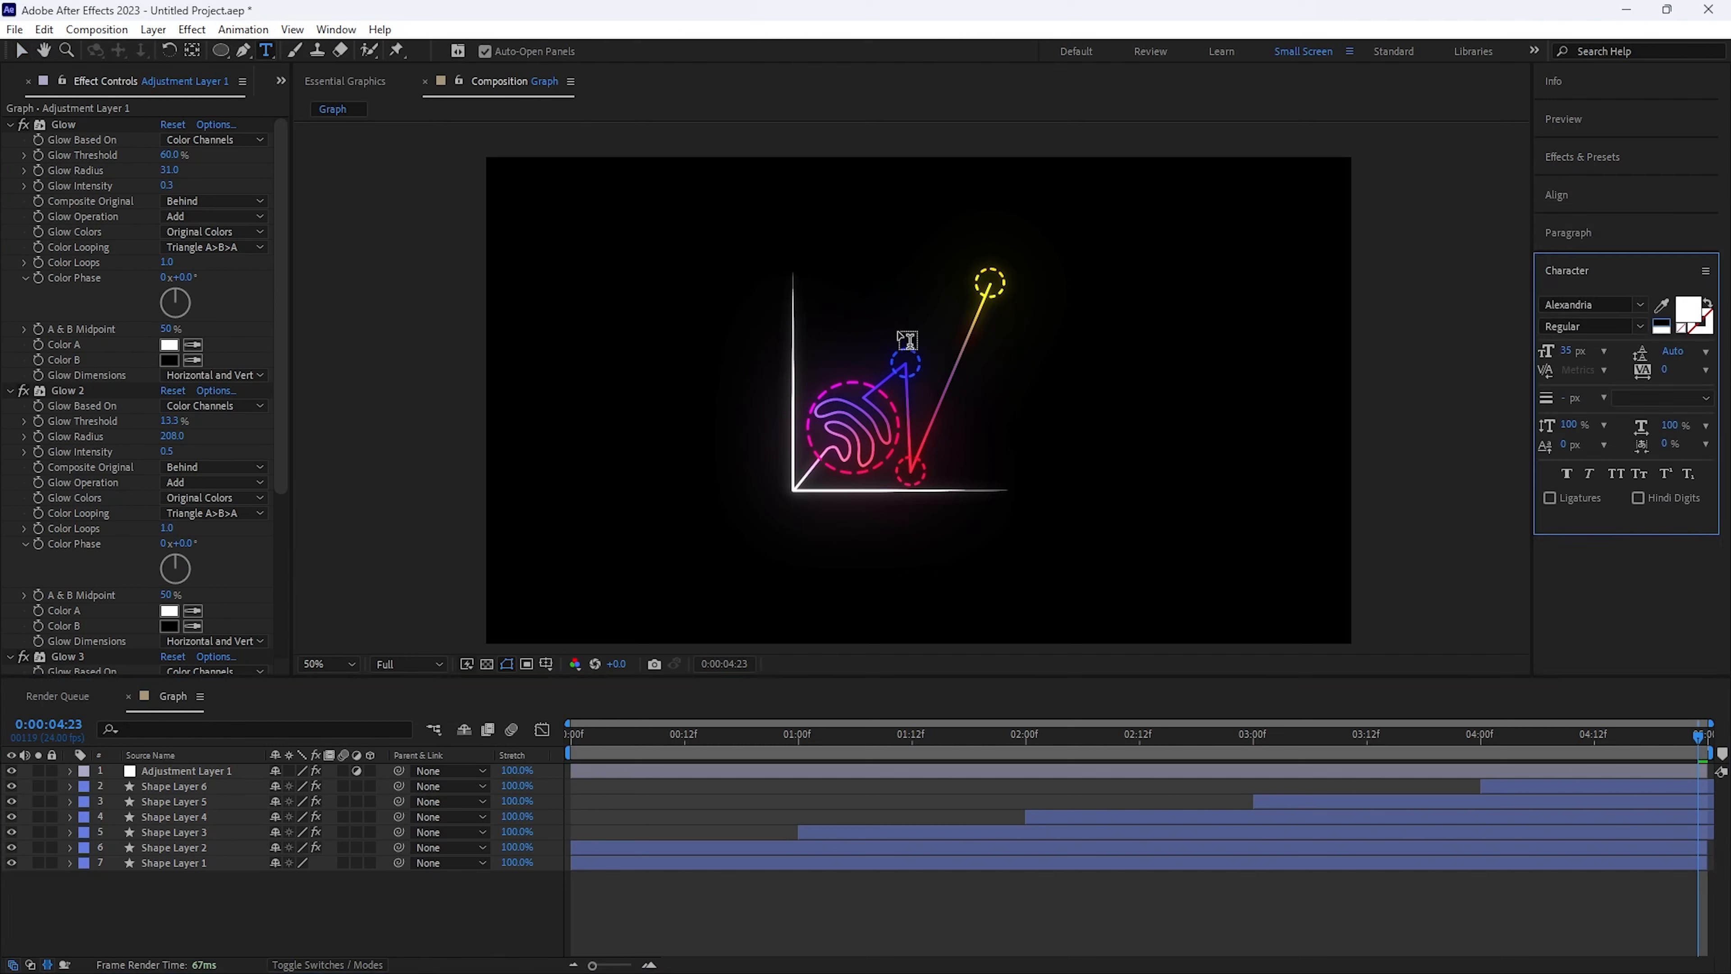
# - Add the text "Testing" and position it just above the pink dashed circle
pyautogui.click(824, 355)
pyautogui.write('Testing')
pyautogui.press('Escape')
pyautogui.press('v')
pyautogui.moveTo(823, 356); pyautogui.dragTo(848, 368)
# - Start the Testing text layer at 0:00:01:00 and add Opacity keyframes at 0:00:01:00 and 0:00:01:12
pyautogui.moveTo(662, 742); pyautogui.dragTo(799, 743)
pyautogui.moveTo(670, 771); pyautogui.dragTo(893, 776)
pyautogui.press('t')
pyautogui.click(117, 786)
pyautogui.press('space')
pyautogui.click(12, 786)
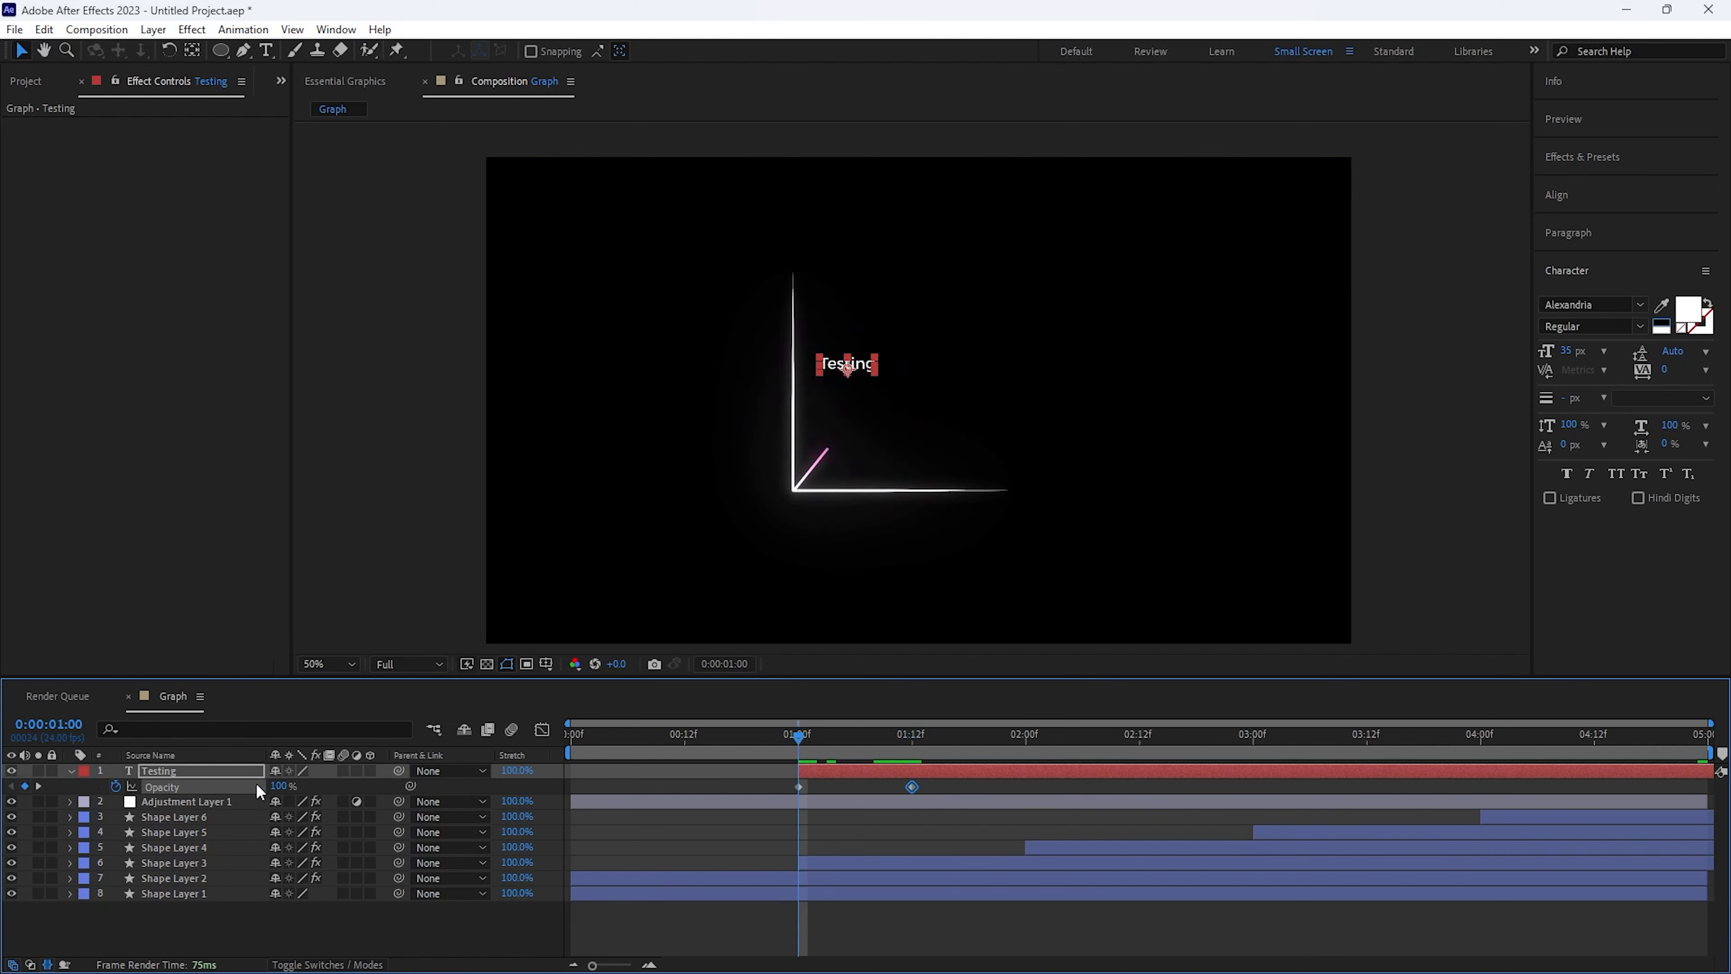
# - Set the Testing layer's Opacity to 0% at 0:00:01:00 and scrub through the fade-in
pyautogui.click(278, 787)
pyautogui.write('0')
pyautogui.press('Return')
pyautogui.click(716, 783)
pyautogui.moveTo(799, 736); pyautogui.dragTo(875, 738)
# - Apply Easy Ease to both Opacity keyframes, steepen their speed curve in the Graph Editor, and preview the fade
pyautogui.moveTo(947, 782); pyautogui.dragTo(791, 799)
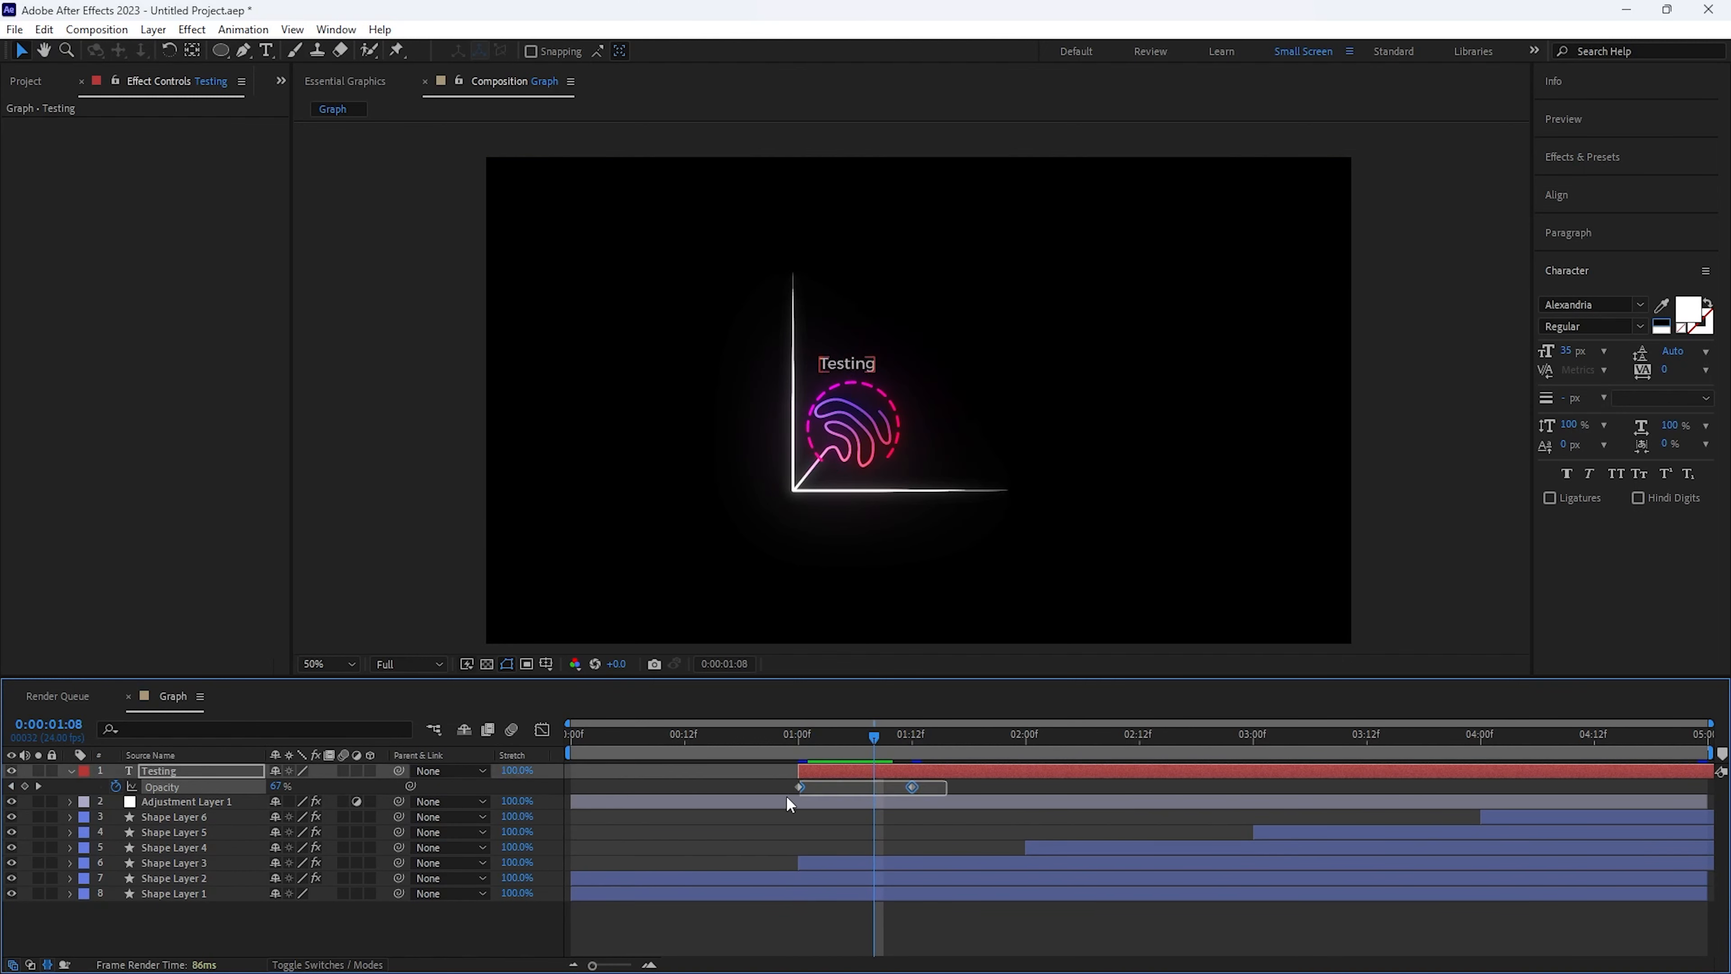
pyautogui.press('F9')
pyautogui.click(542, 729)
pyautogui.moveTo(875, 915); pyautogui.dragTo(821, 914)
pyautogui.moveTo(854, 914); pyautogui.dragTo(867, 914)
pyautogui.click(791, 738)
pyautogui.press('space')
pyautogui.press('space')
pyautogui.click(542, 730)
pyautogui.click(921, 786)
pyautogui.click(800, 739)
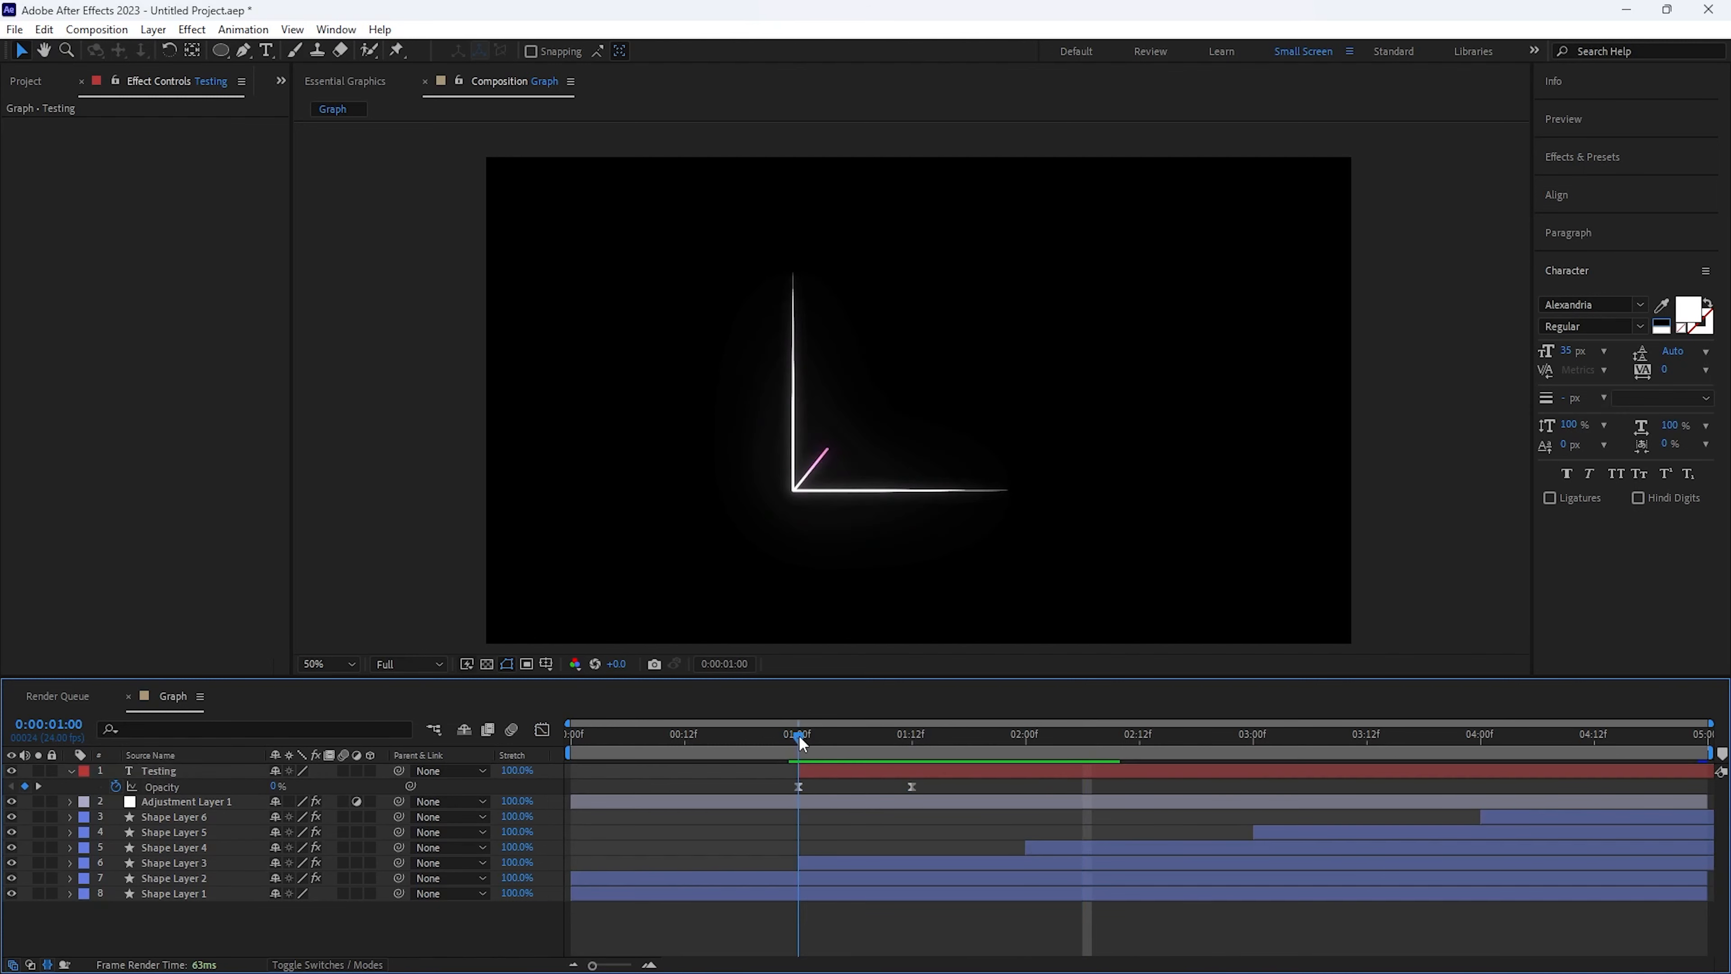
# - Duplicate the Testing layer to start at 0:00:02:00, place it above the blue circle, and change its text to "Improving"
pyautogui.click(829, 772)
pyautogui.hotkey('ctrl', 'd')
pyautogui.moveTo(829, 773); pyautogui.dragTo(1056, 772)
pyautogui.moveTo(1025, 740); pyautogui.dragTo(1168, 736)
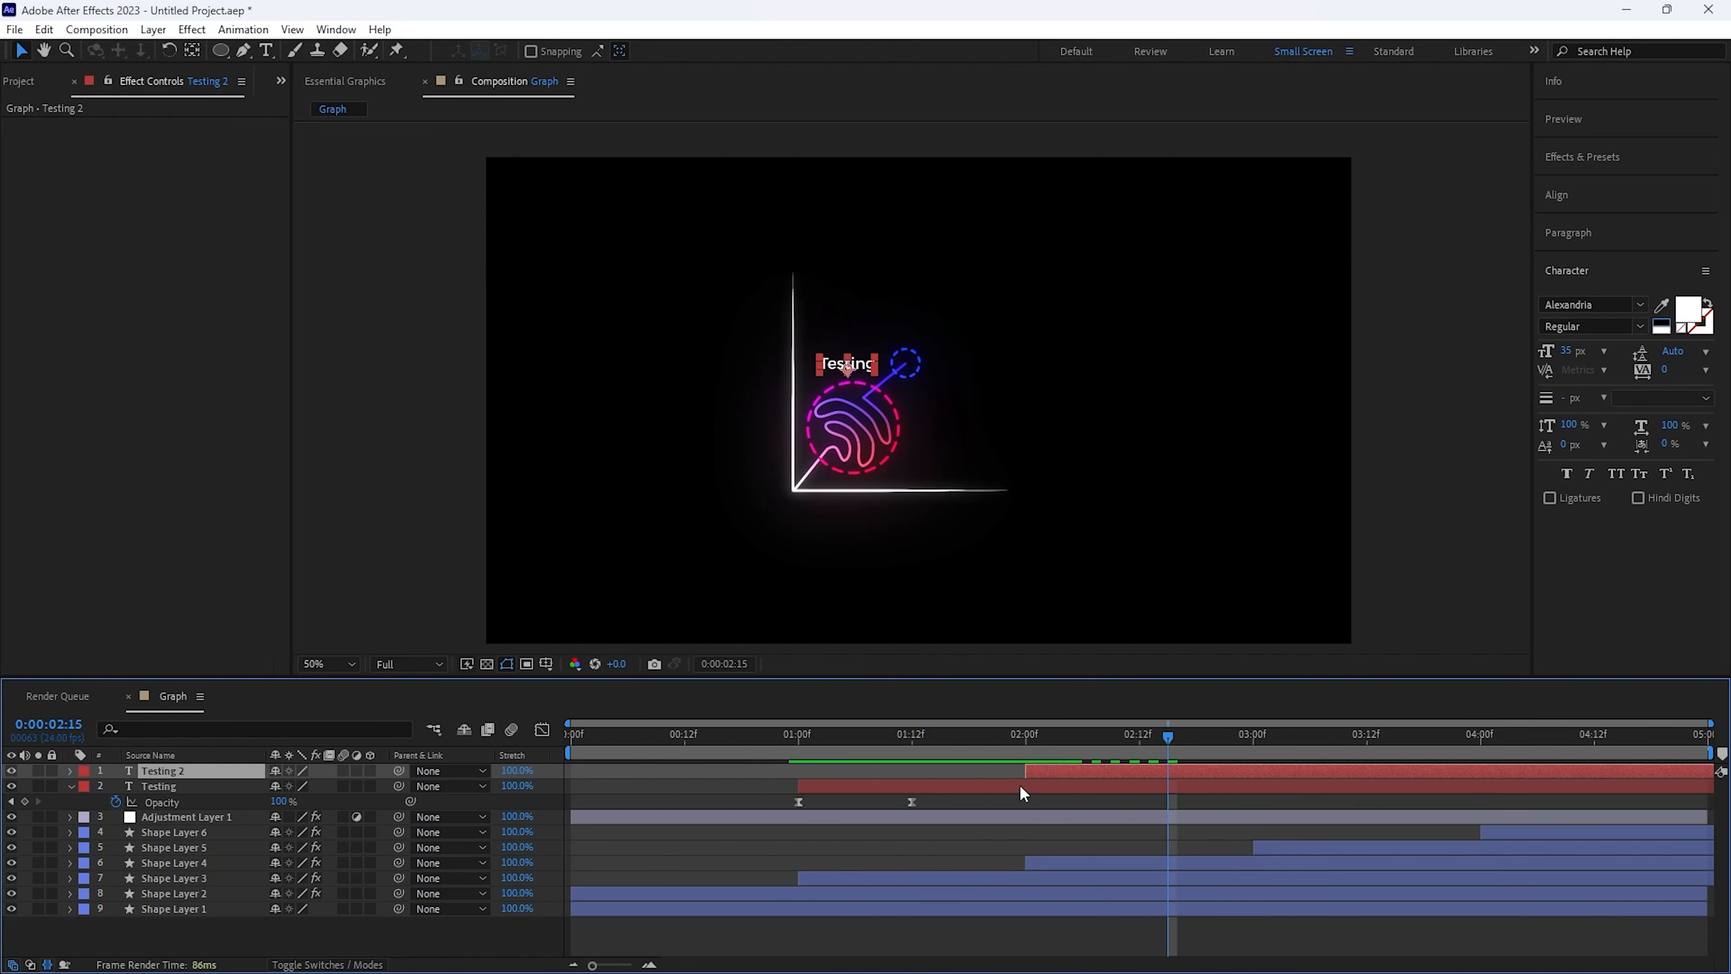
pyautogui.moveTo(848, 375); pyautogui.dragTo(906, 346)
pyautogui.doubleClick(892, 337)
pyautogui.write('Improving')
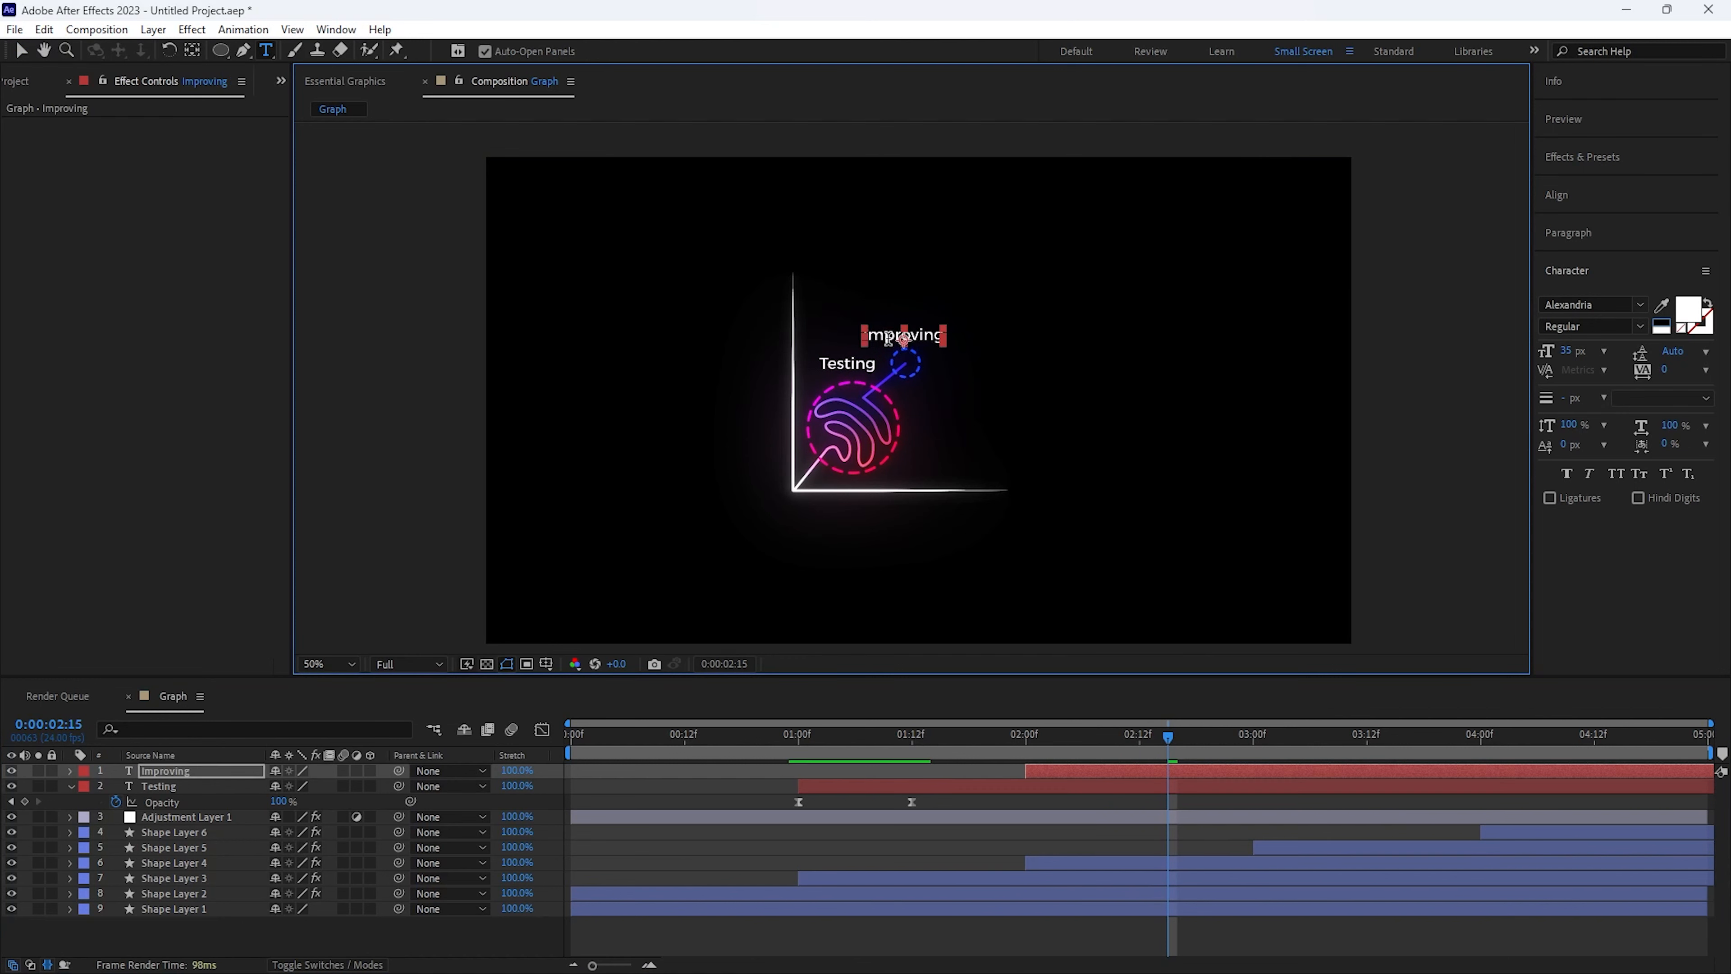
# - Duplicate the Improving layer to start at 0:00:03:00, place it beside the red circle, and change its text to "Rock bottom"
pyautogui.click(1090, 771)
pyautogui.hotkey('ctrl', 'd')
pyautogui.moveTo(1091, 771); pyautogui.dragTo(1306, 775)
pyautogui.moveTo(1247, 740); pyautogui.dragTo(1319, 738)
pyautogui.click(21, 51)
pyautogui.moveTo(907, 345); pyautogui.dragTo(984, 477)
pyautogui.doubleClick(1393, 780)
pyautogui.write('Rock bottom')
pyautogui.press('Escape')
pyautogui.press('space')
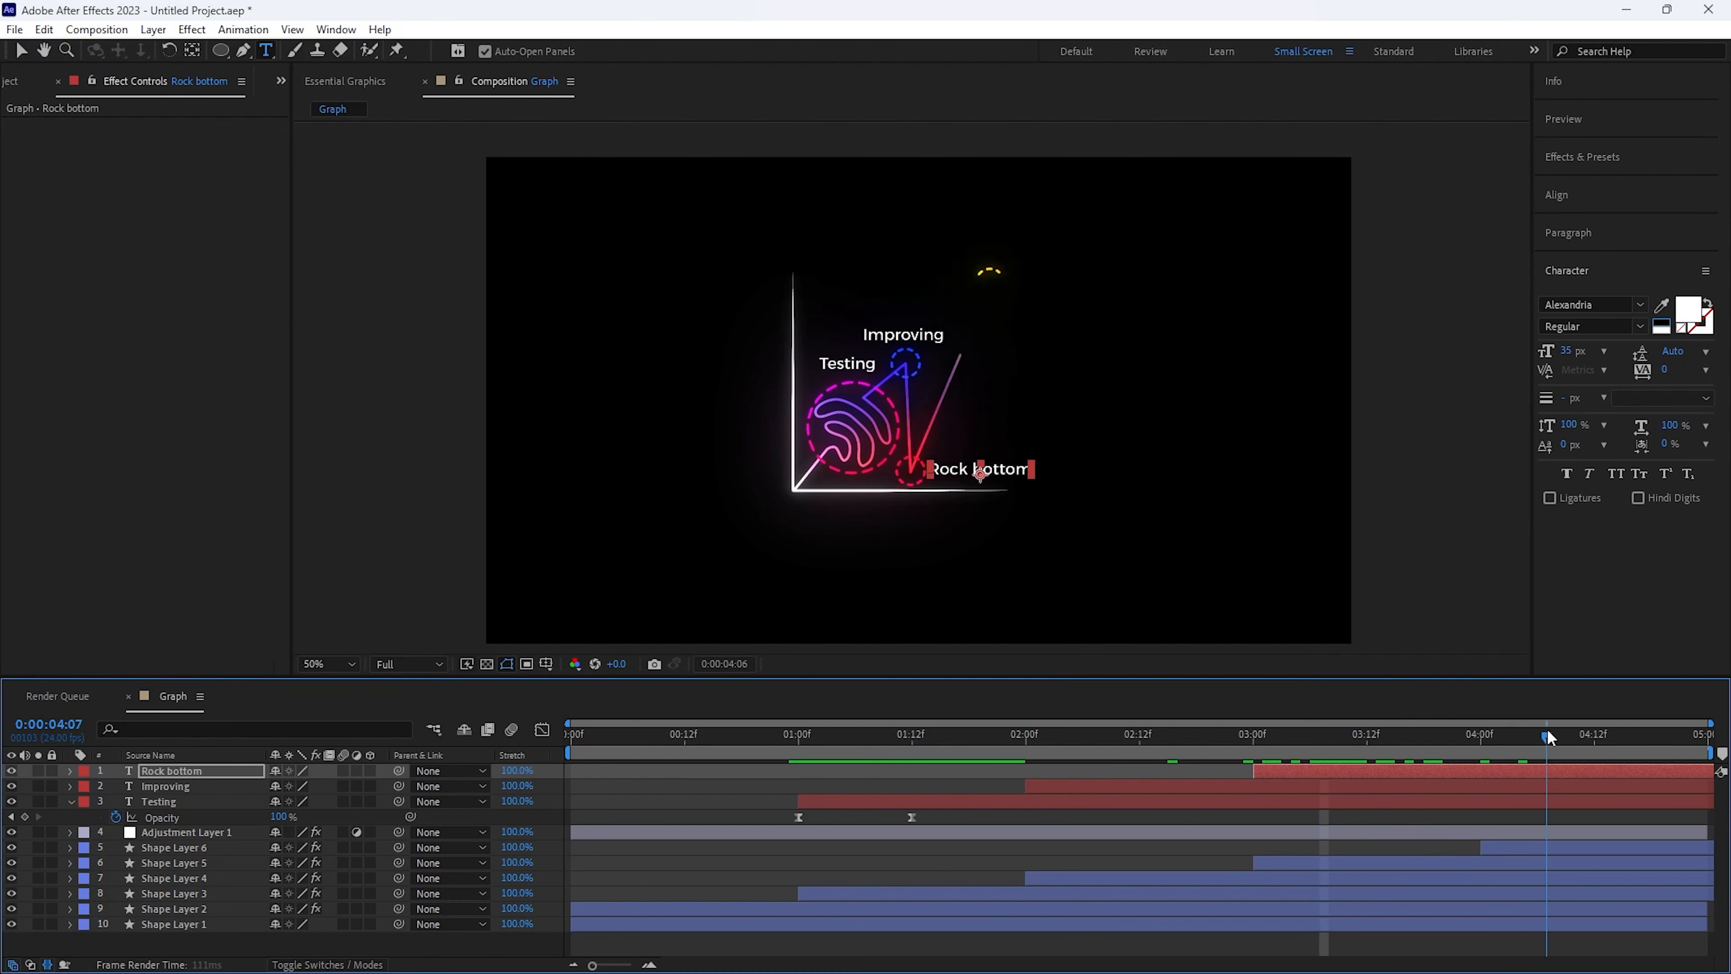
# - Duplicate the Rock bottom layer to start at 0:00:04:00, place it beside the yellow circle, and change its text to "Finally getting it"
pyautogui.click(1439, 774)
pyautogui.hotkey('ctrl', 'd')
pyautogui.moveTo(1470, 782); pyautogui.dragTo(1605, 788)
pyautogui.click(20, 51)
pyautogui.moveTo(981, 472); pyautogui.dragTo(1070, 284)
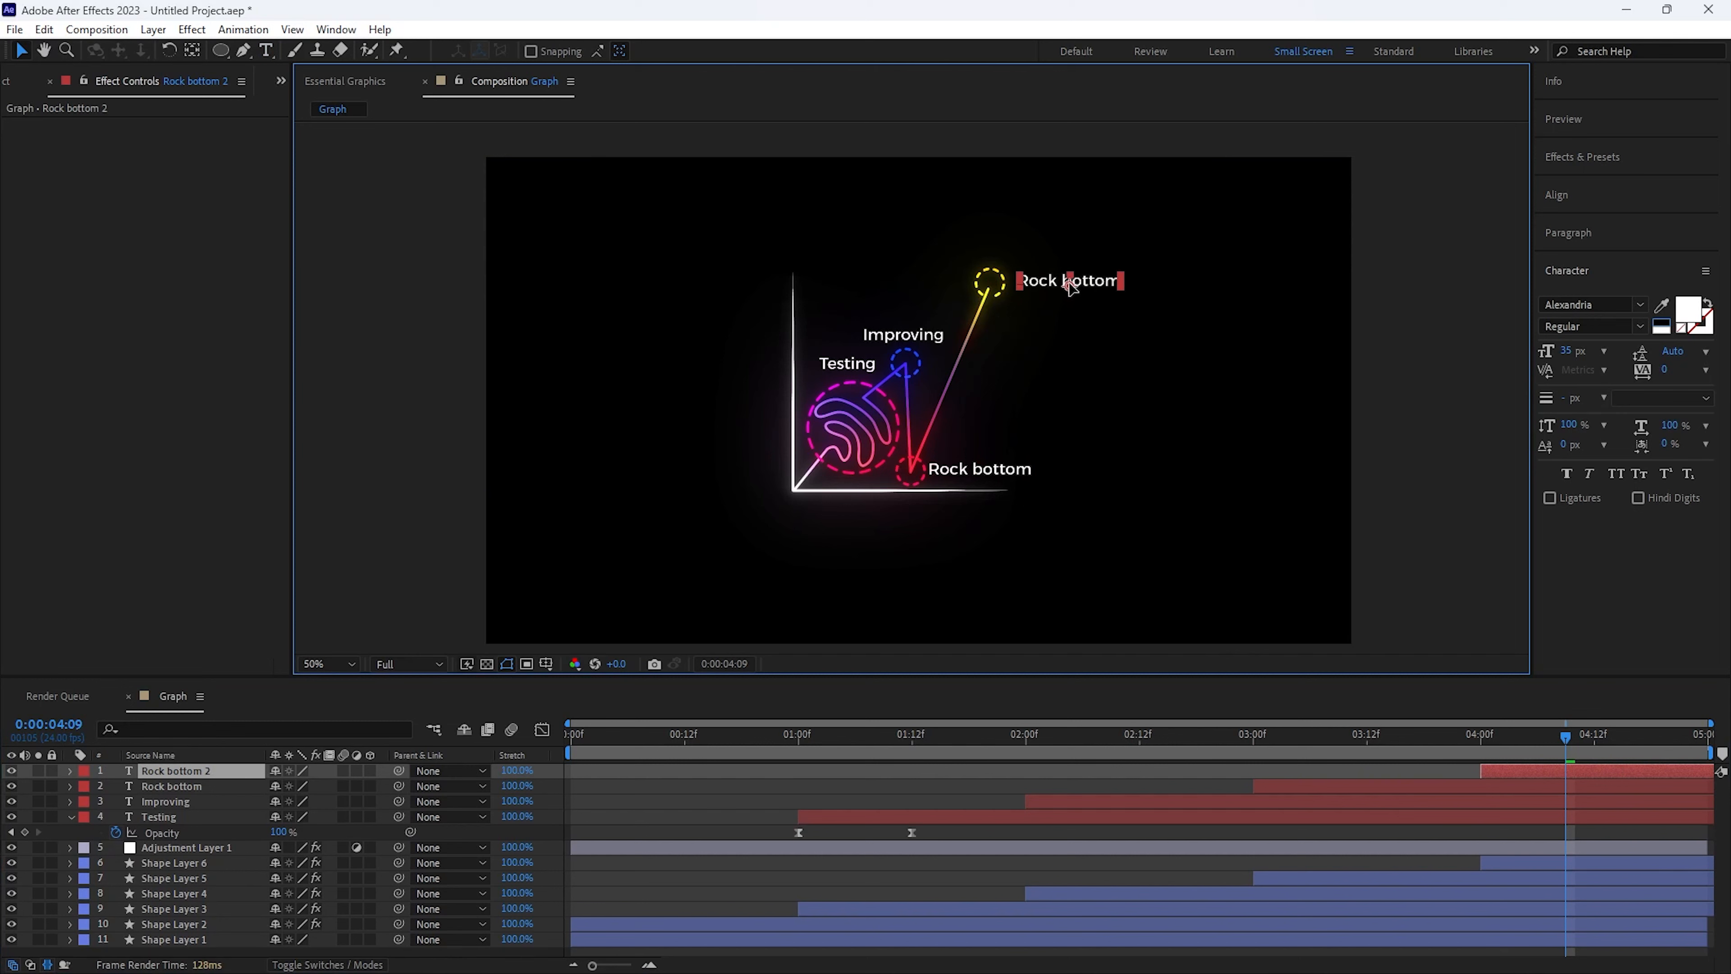
pyautogui.doubleClick(1054, 282)
pyautogui.write('Finally getting it')
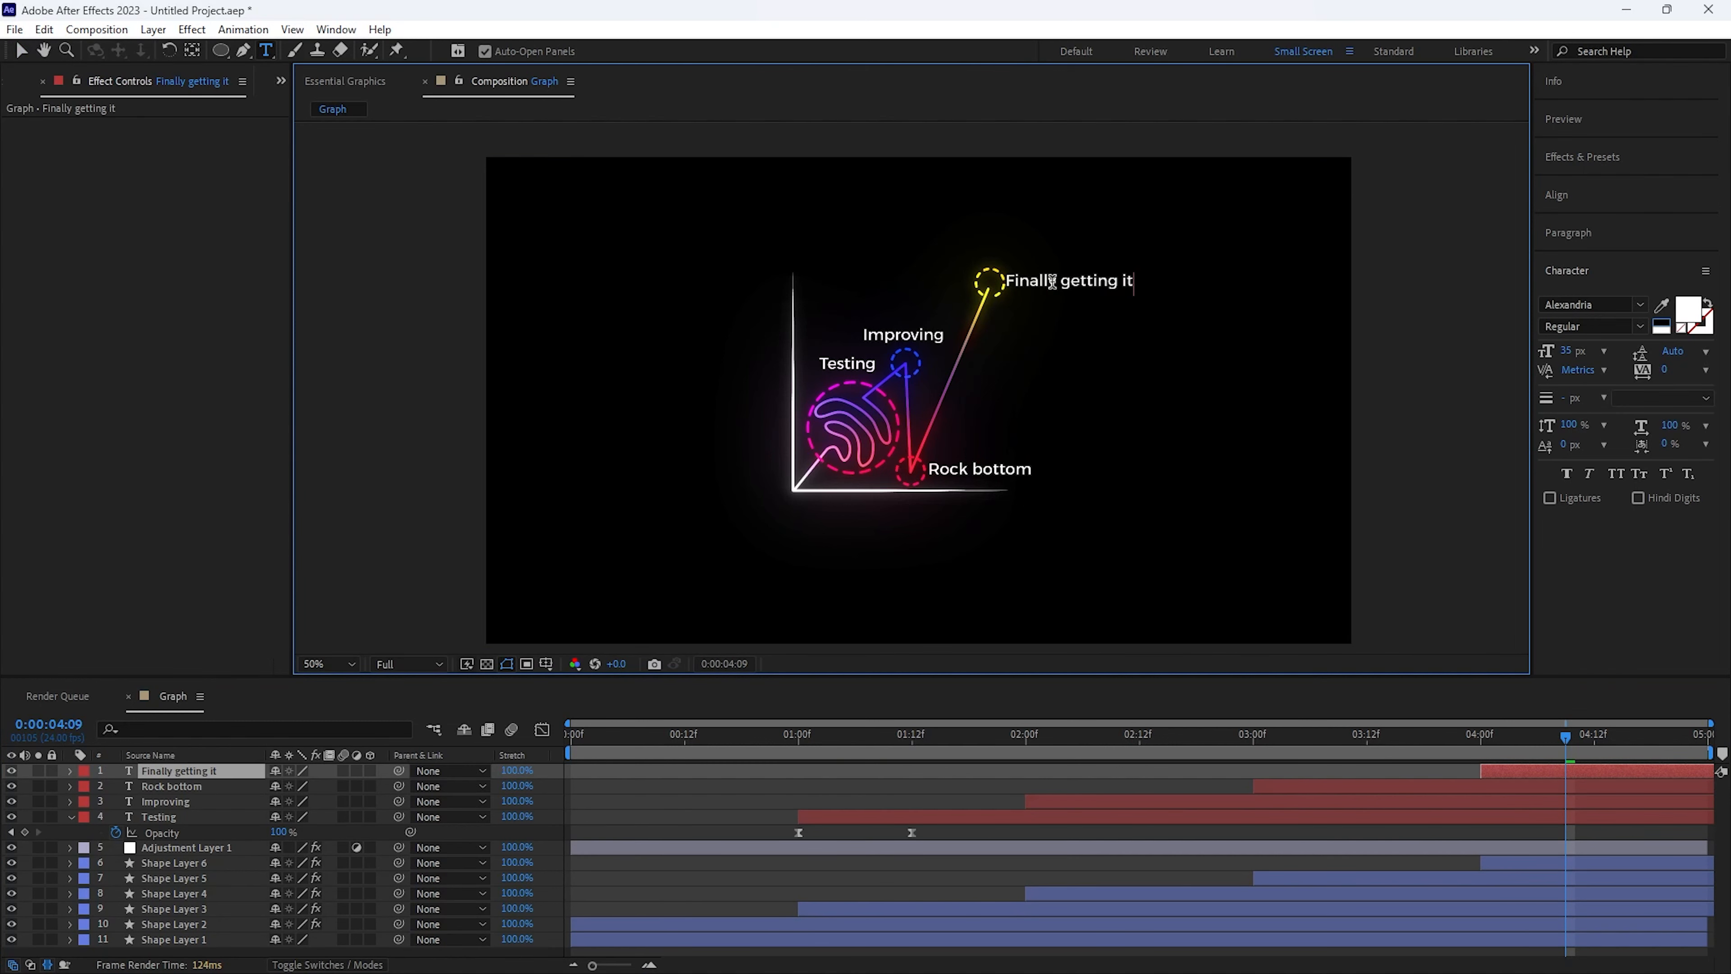
pyautogui.click(1557, 773)
pyautogui.click(1451, 774)
# - Move the four text layers below Adjustment Layer 1 so the glow applies to them
pyautogui.click(181, 771)
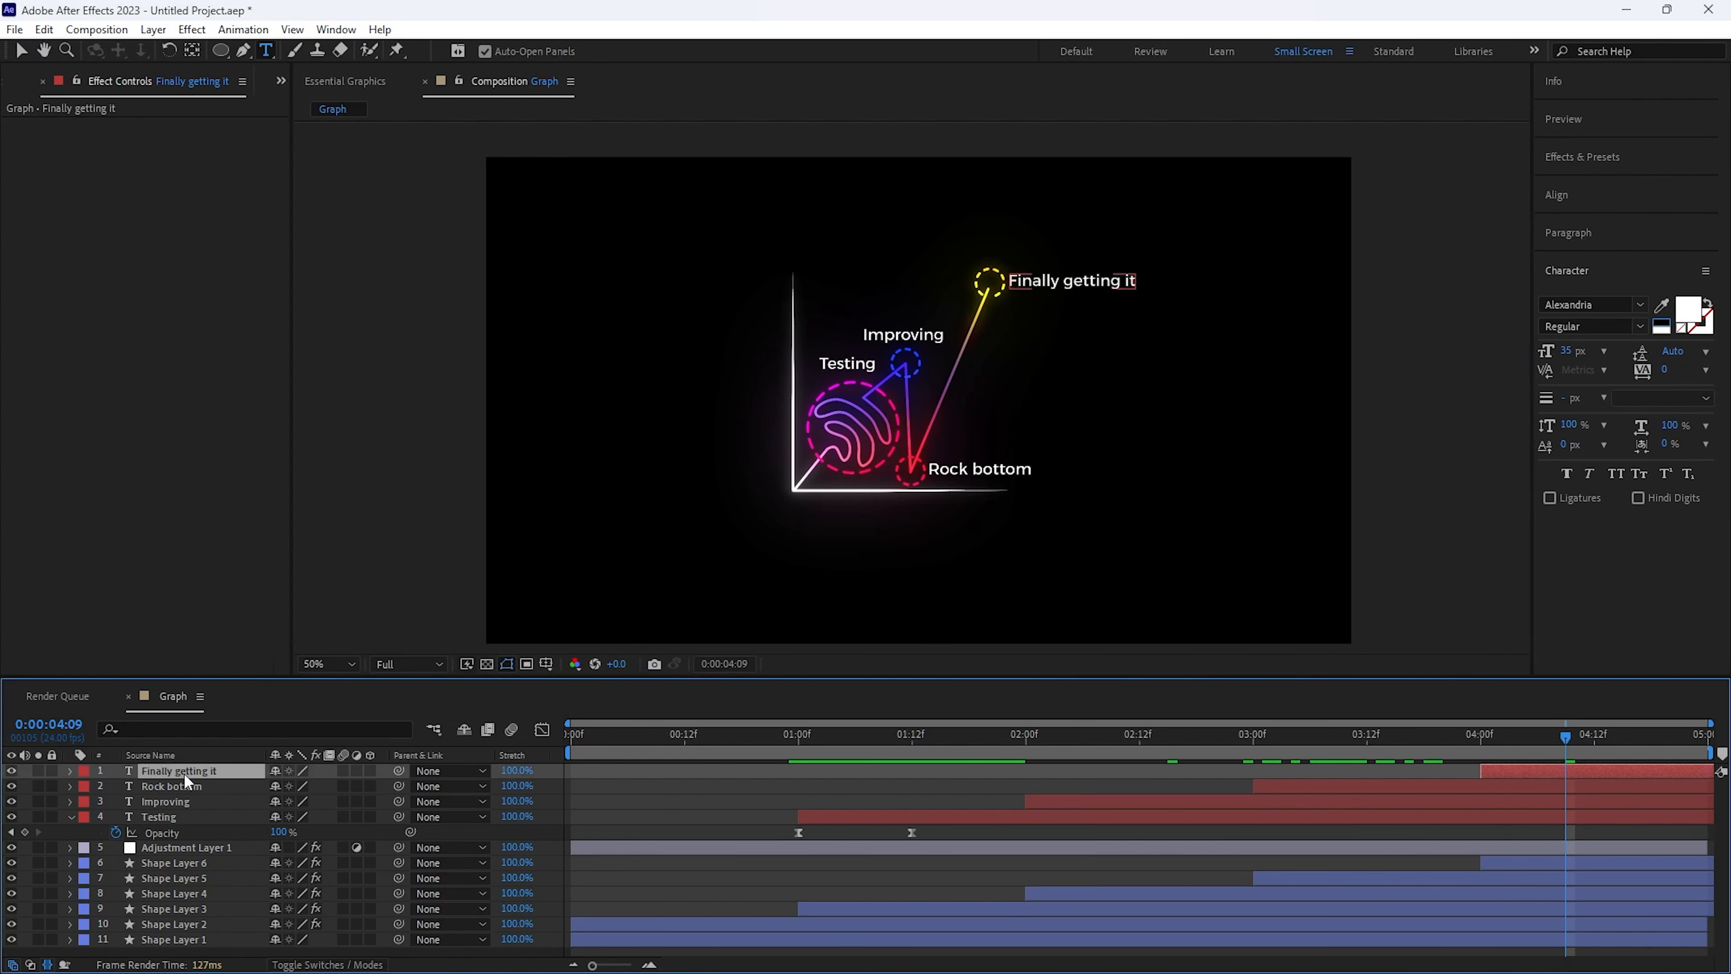
pyautogui.keyDown('shift'); pyautogui.click(164, 817); pyautogui.keyUp('shift')
pyautogui.moveTo(164, 819); pyautogui.dragTo(172, 842)
pyautogui.click(693, 862)
pyautogui.click(621, 770)
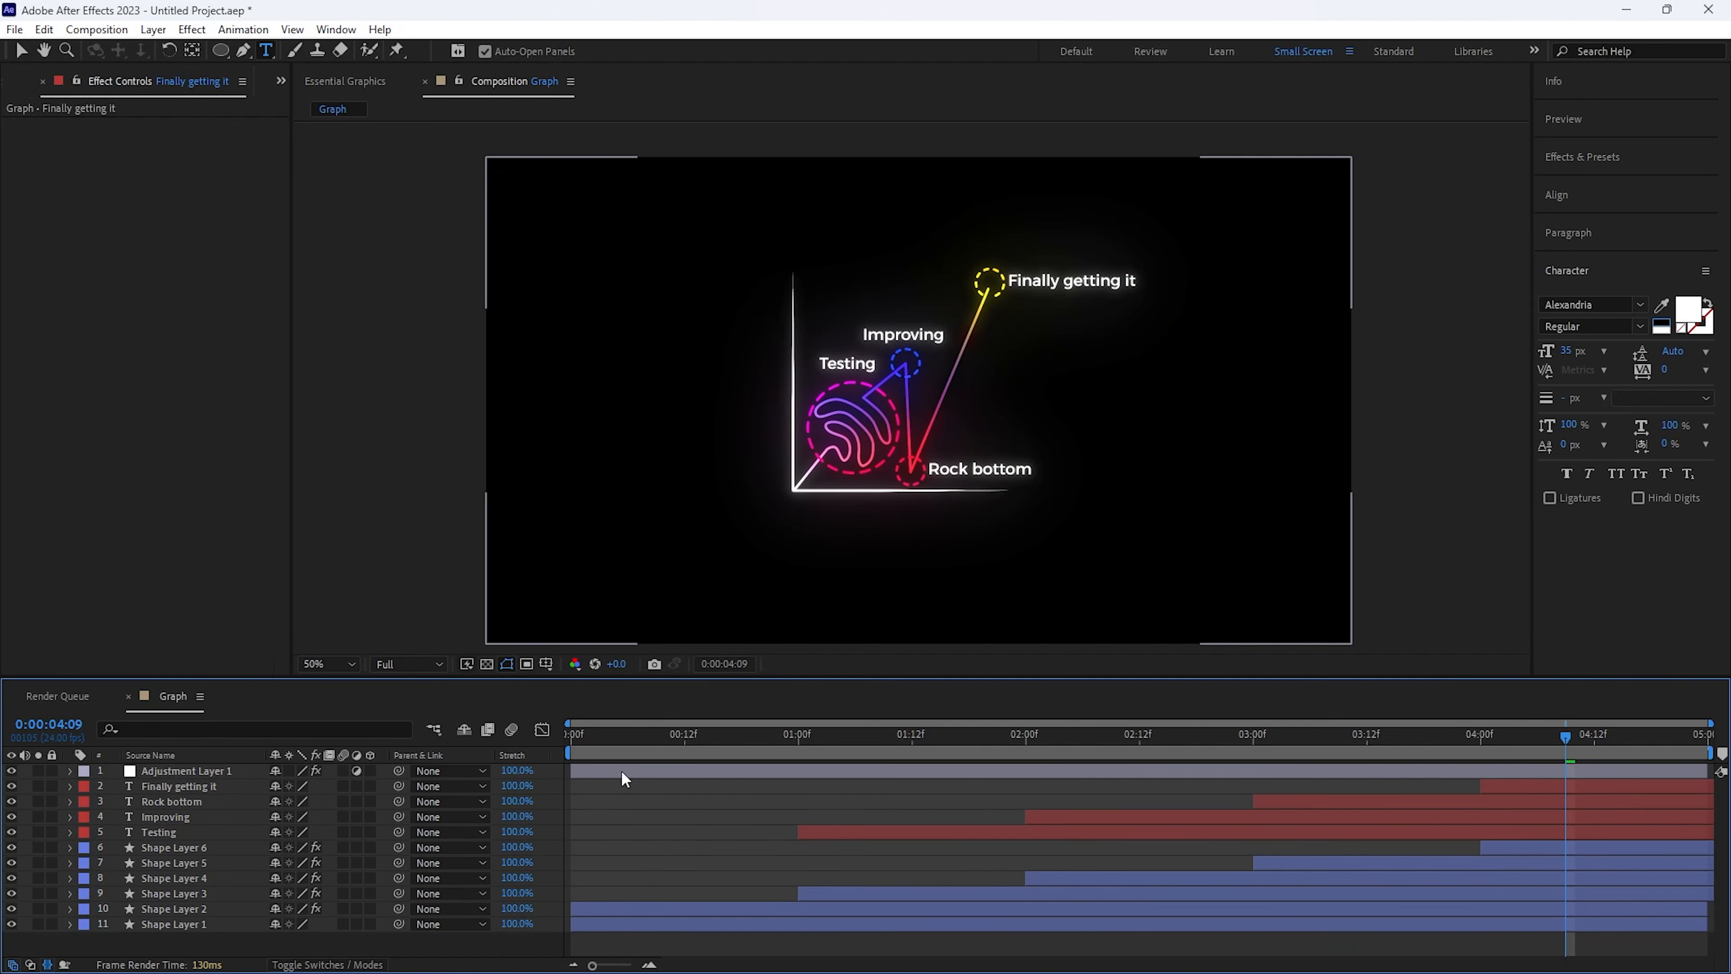
# - Pre-compose all layers into a composition named Graph and reposition it slightly higher in the frame
pyautogui.hotkey('ctrl', 'a')
pyautogui.click(332, 60)
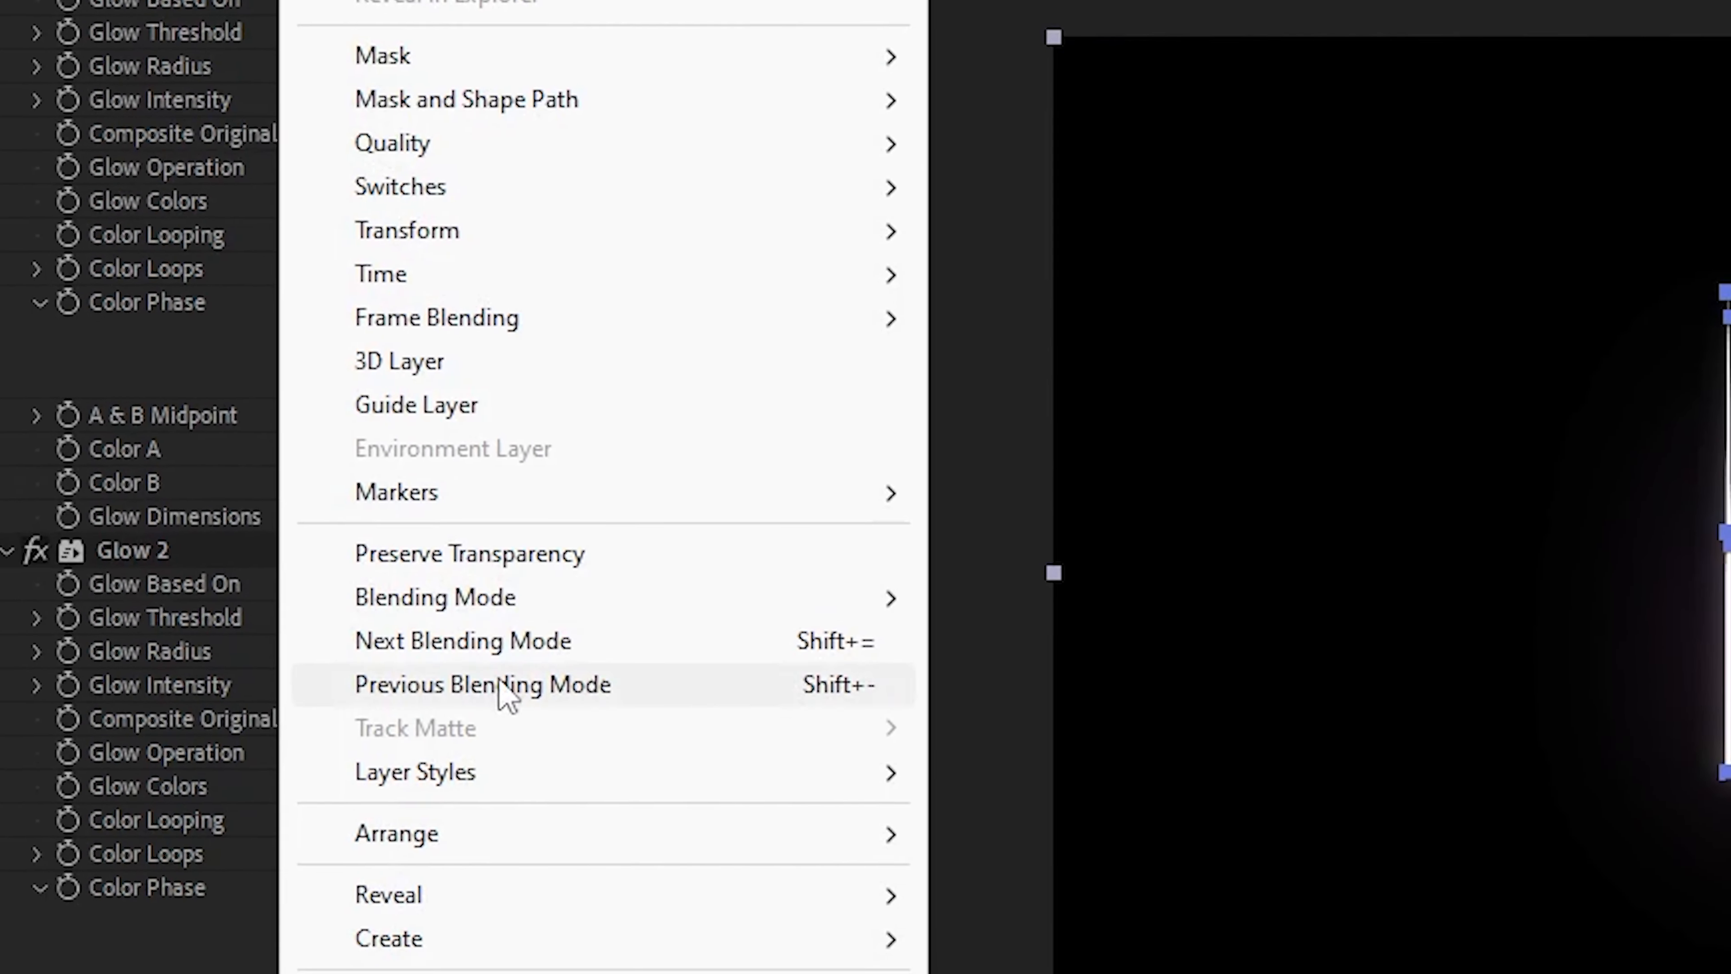
pyautogui.click(584, 824)
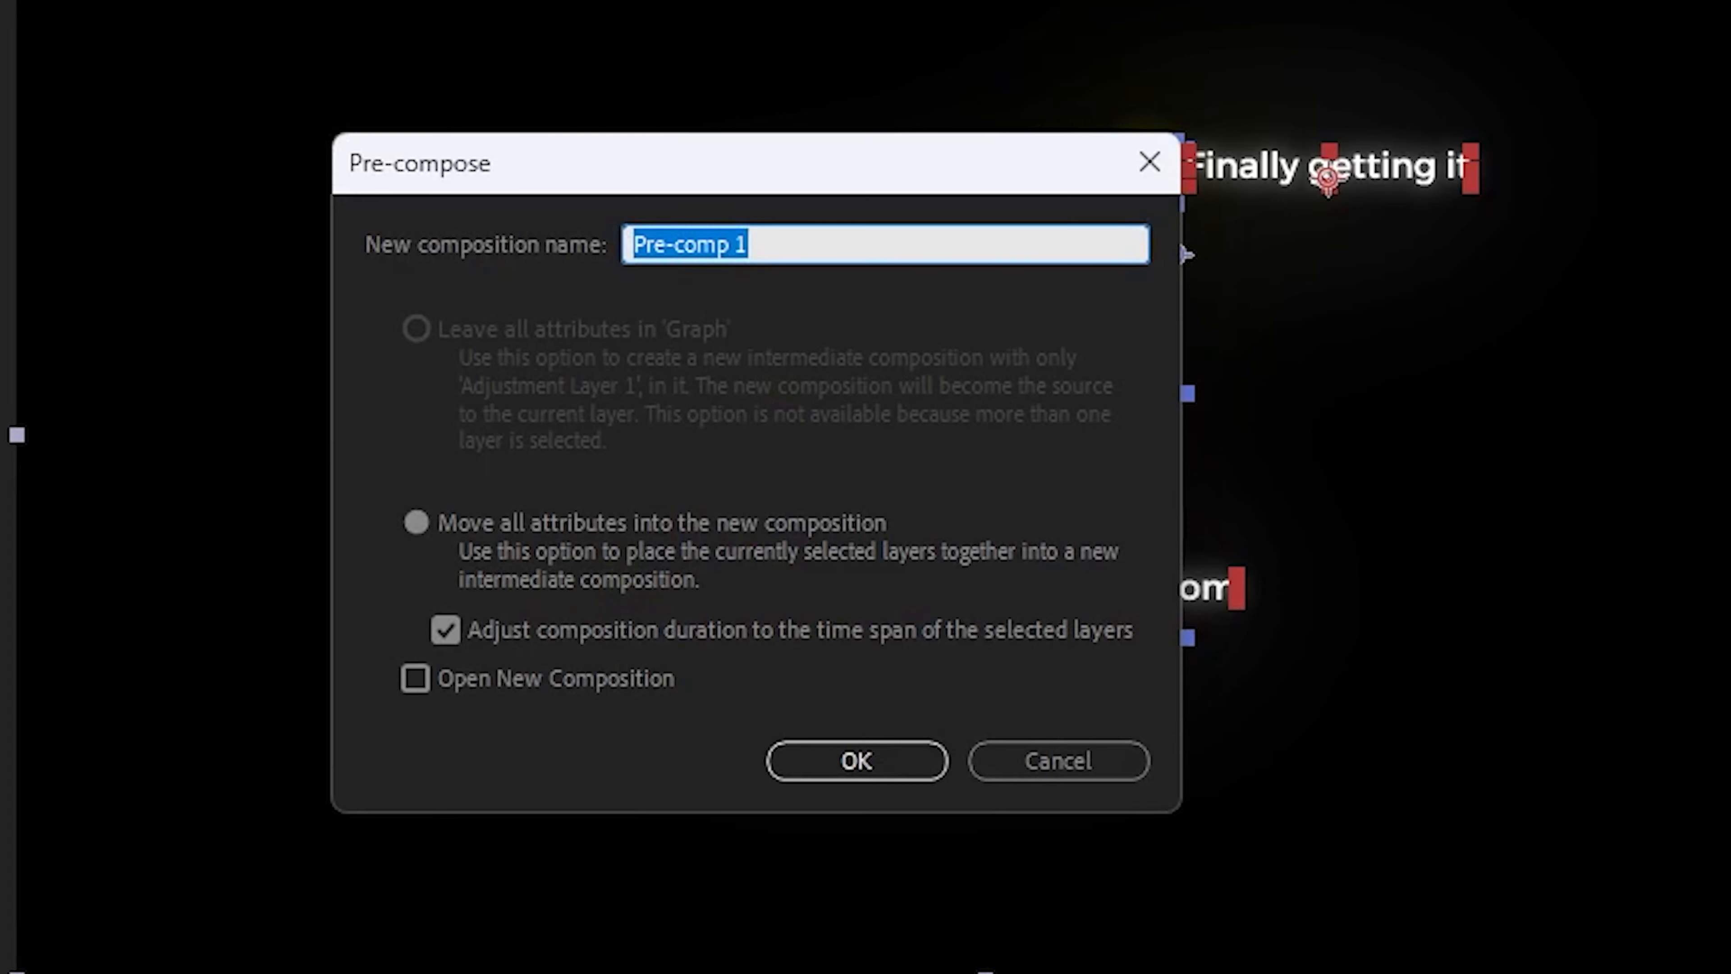
pyautogui.write('Graph')
pyautogui.press('Return')
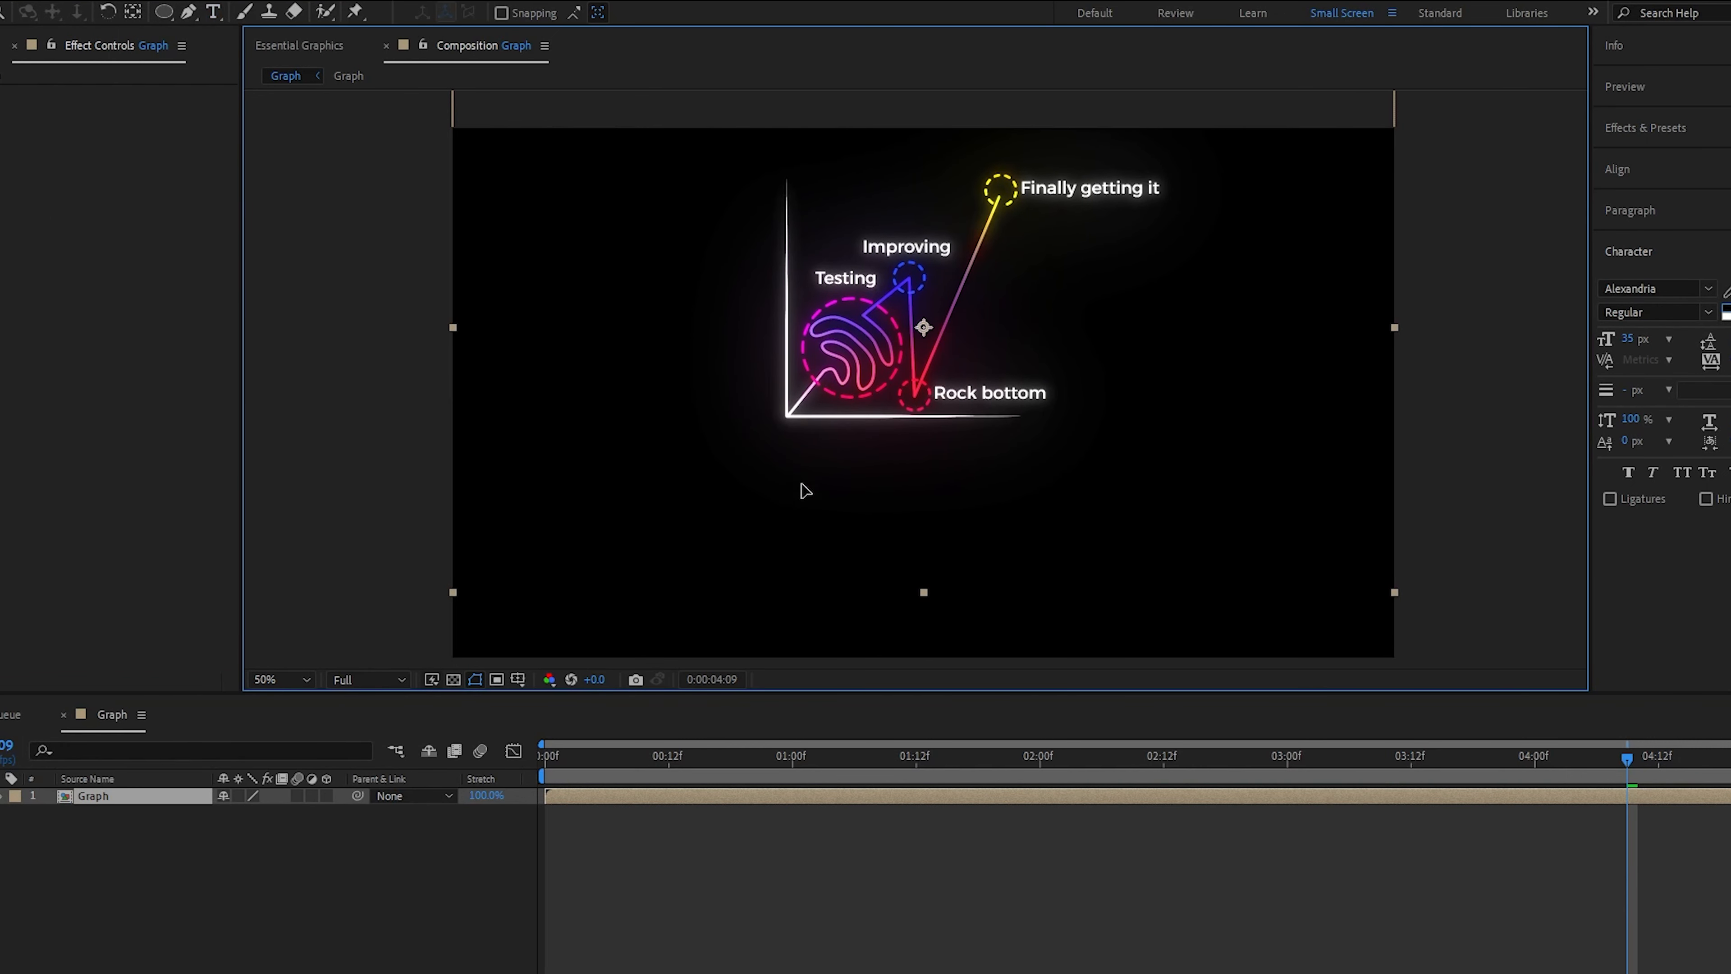
pyautogui.moveTo(801, 483); pyautogui.dragTo(800, 497)
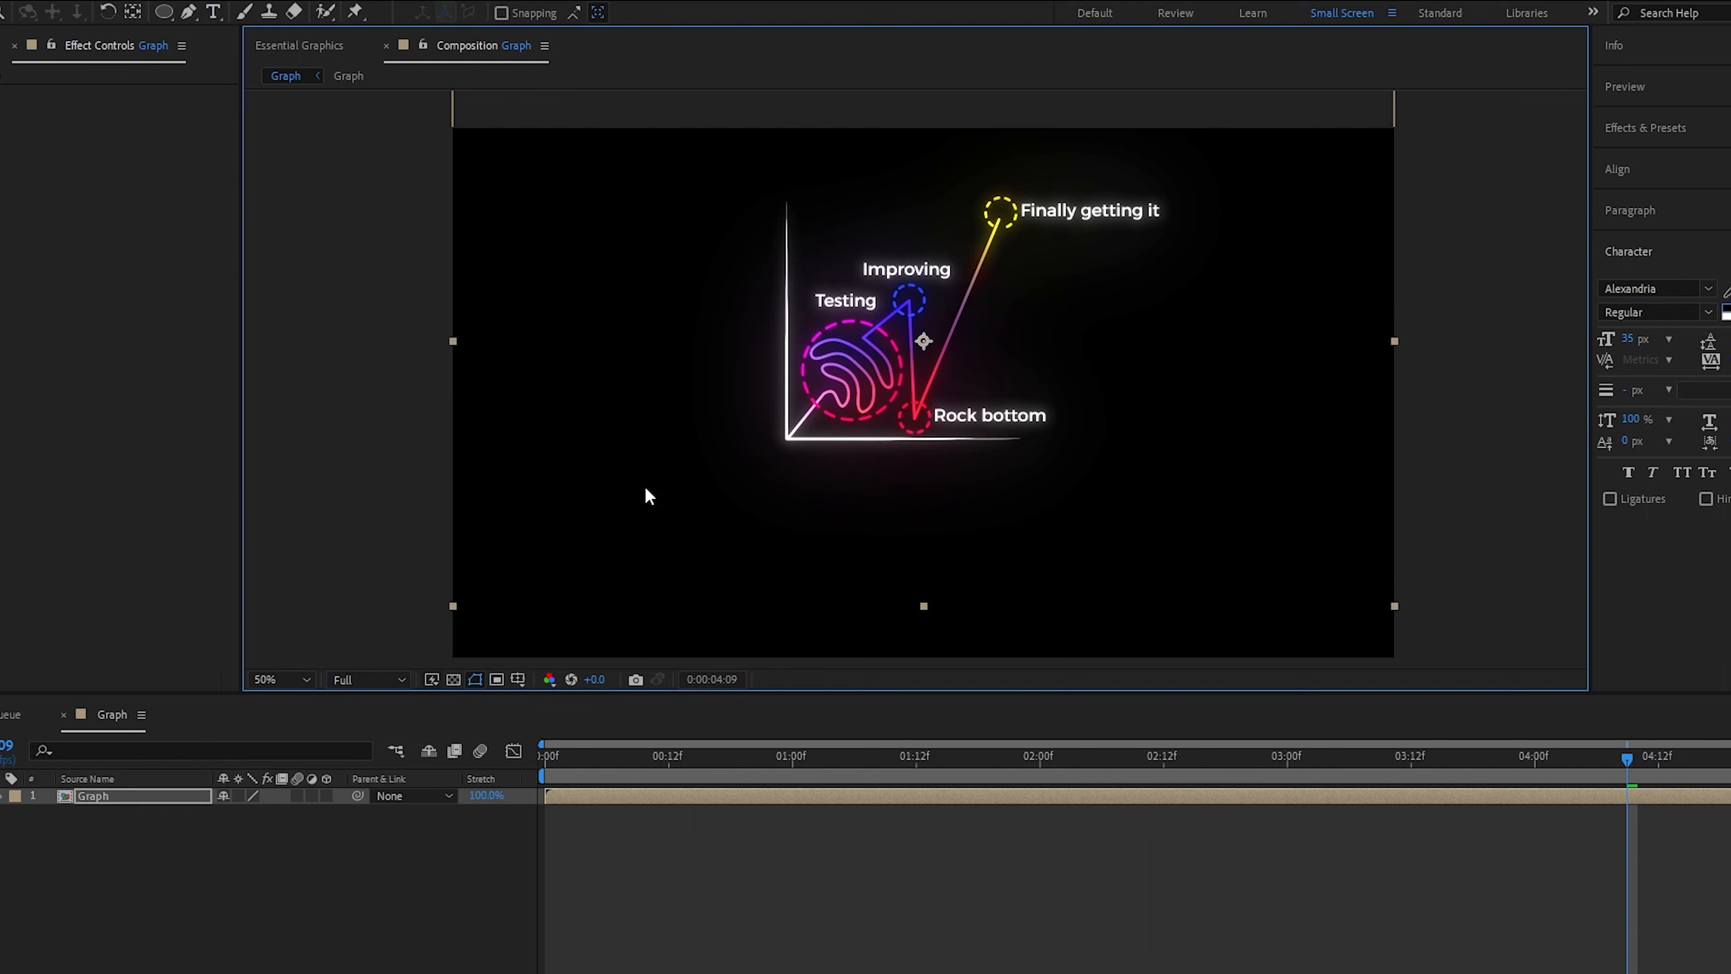
# - Duplicate the Graph layer, flip the copy with Scale 100, -100%, and place it under the original as a reflection
pyautogui.click(672, 803)
pyautogui.hotkey('ctrl', 'd')
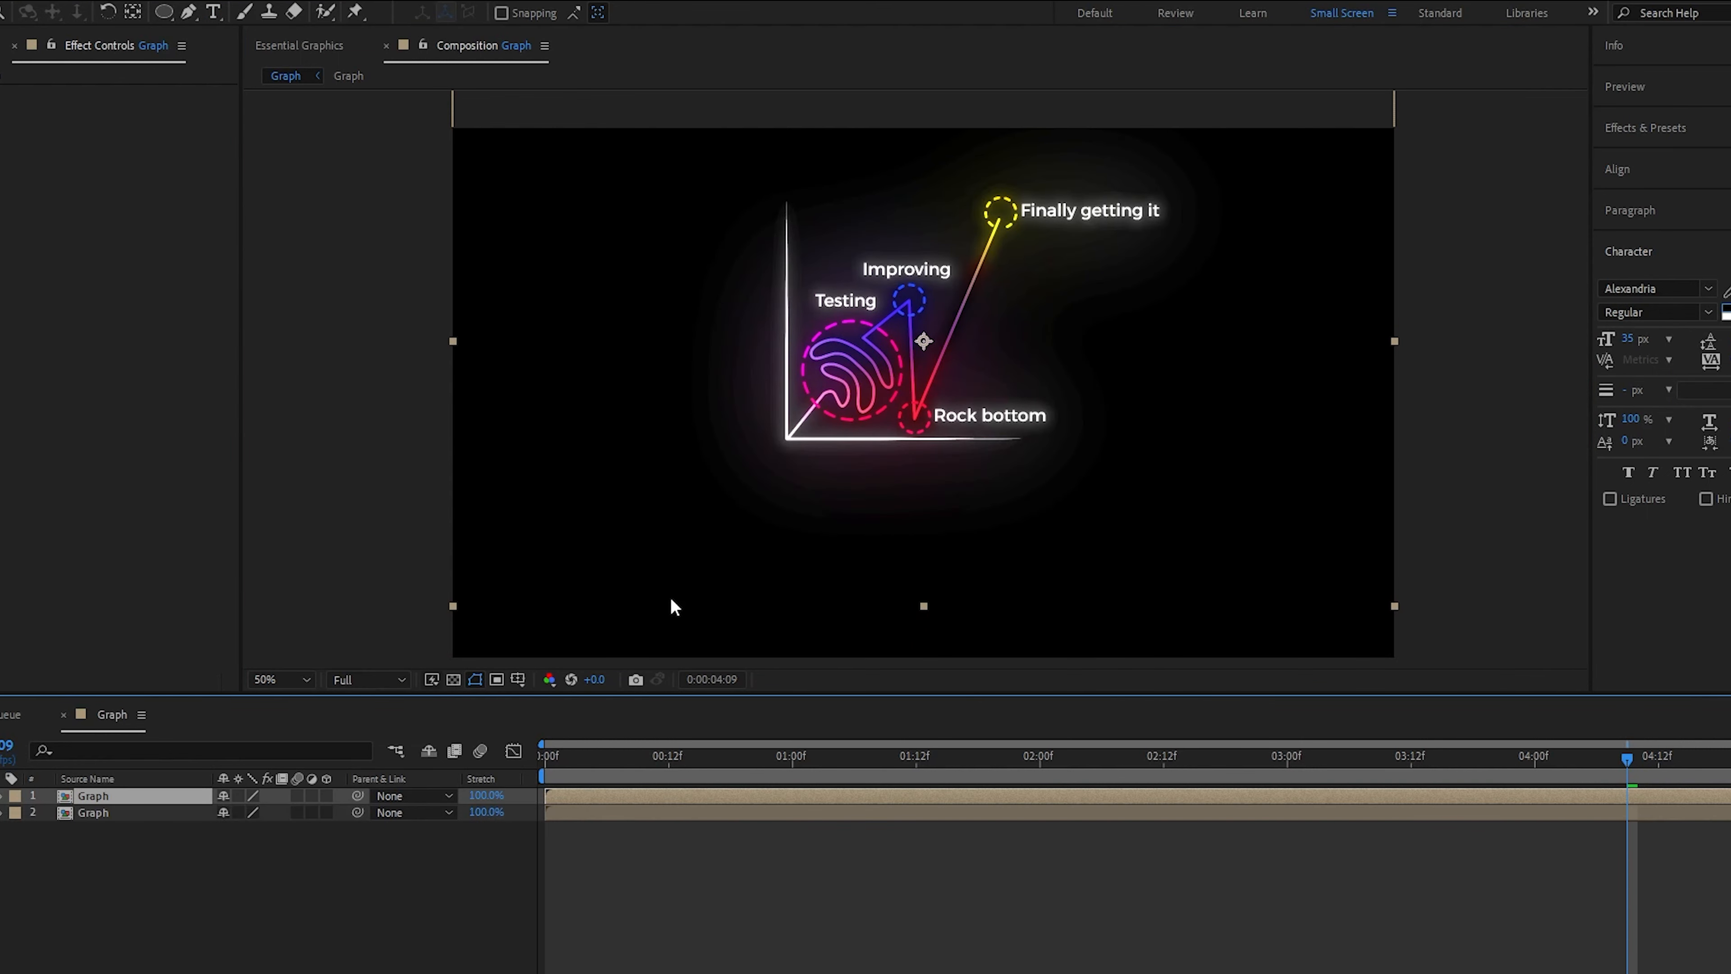
pyautogui.press('s')
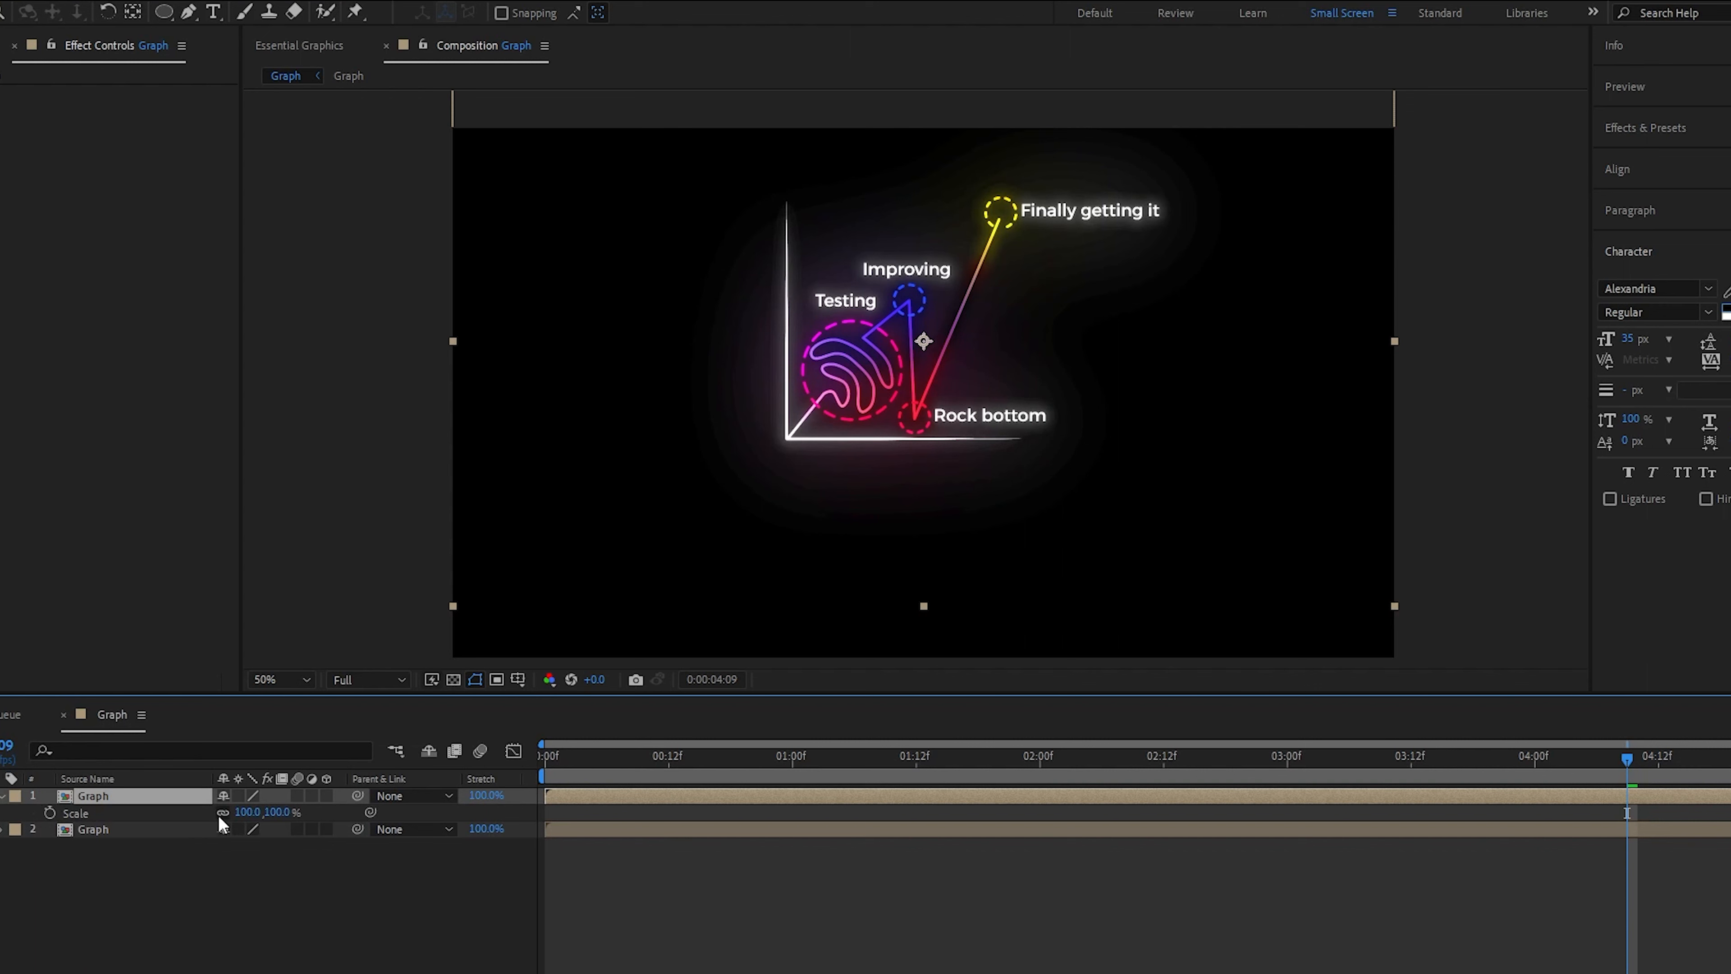
pyautogui.click(276, 813)
pyautogui.press('Return')
pyautogui.moveTo(868, 347); pyautogui.dragTo(855, 548)
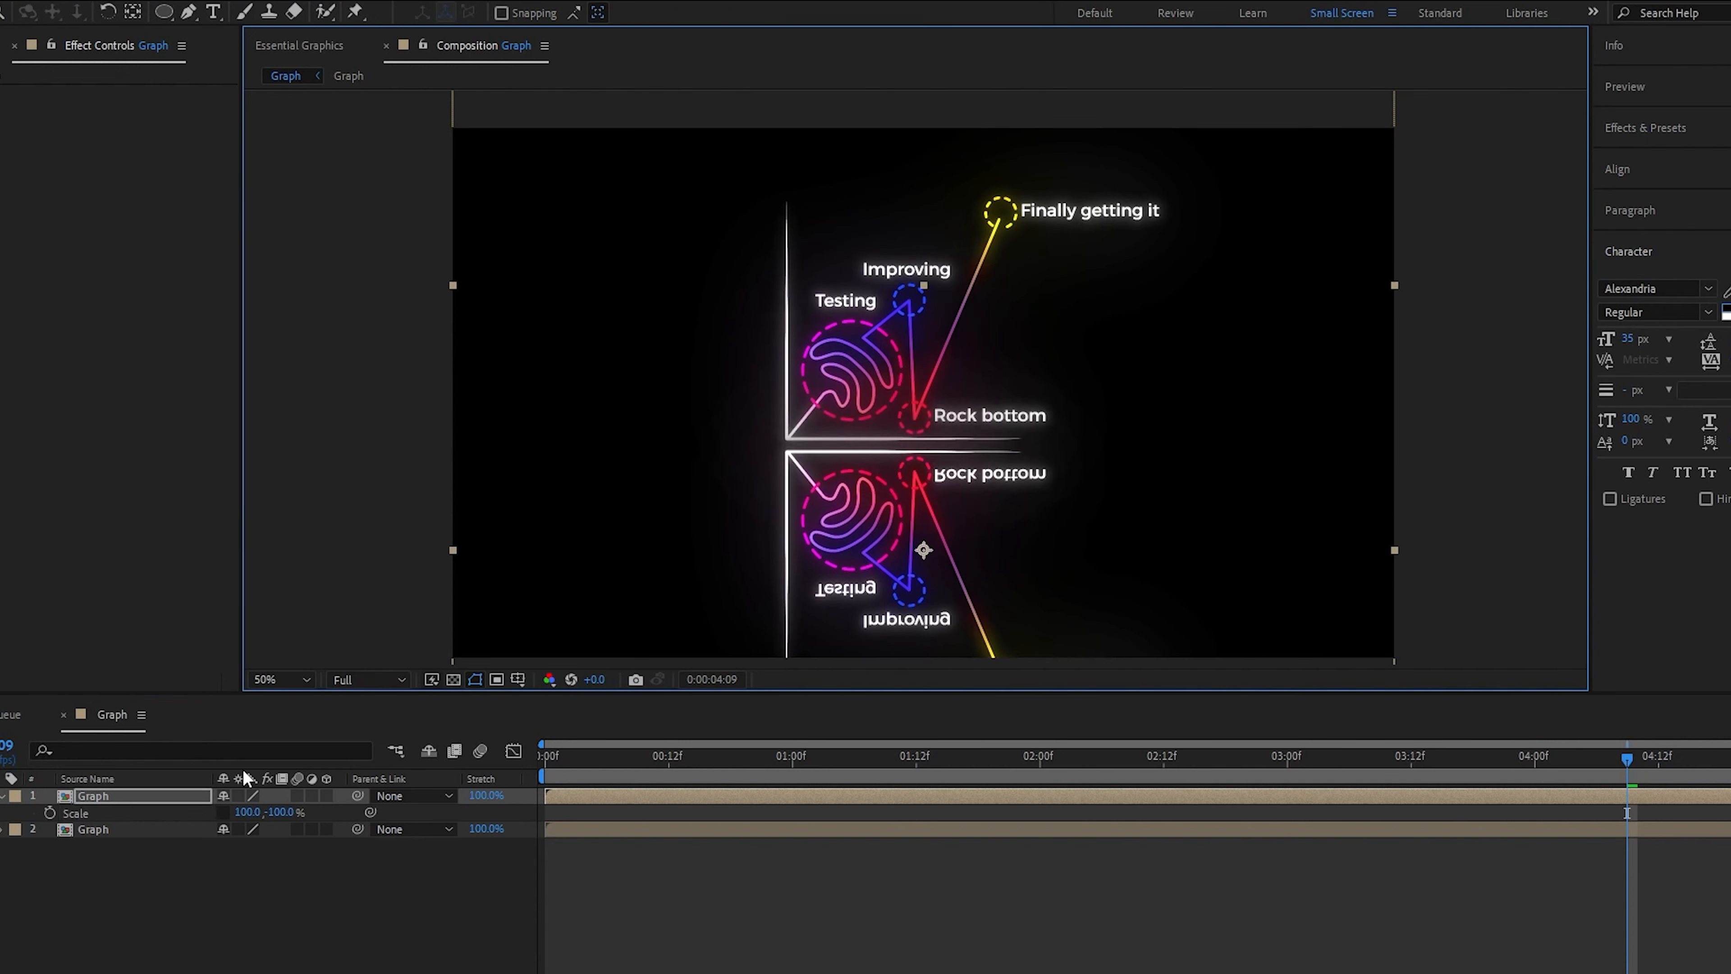
pyautogui.moveTo(146, 797); pyautogui.dragTo(149, 894)
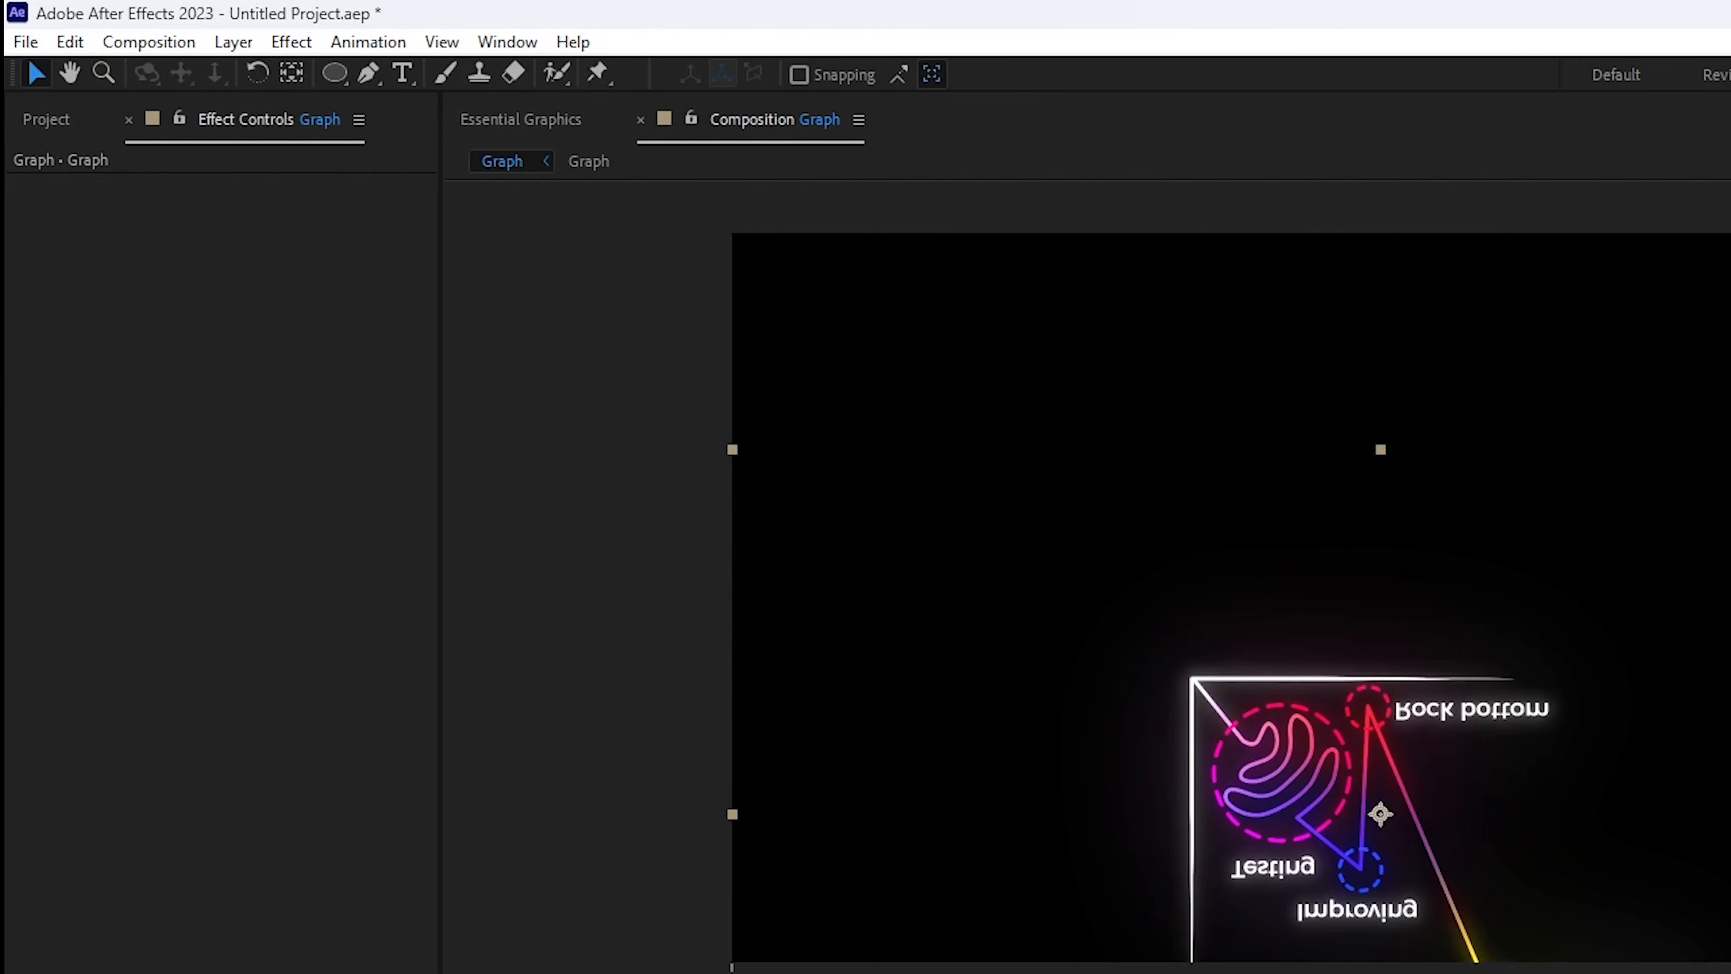
# - Draw a wide rectangular mask over the upper part of the reflected Graph layer
pyautogui.click(336, 76)
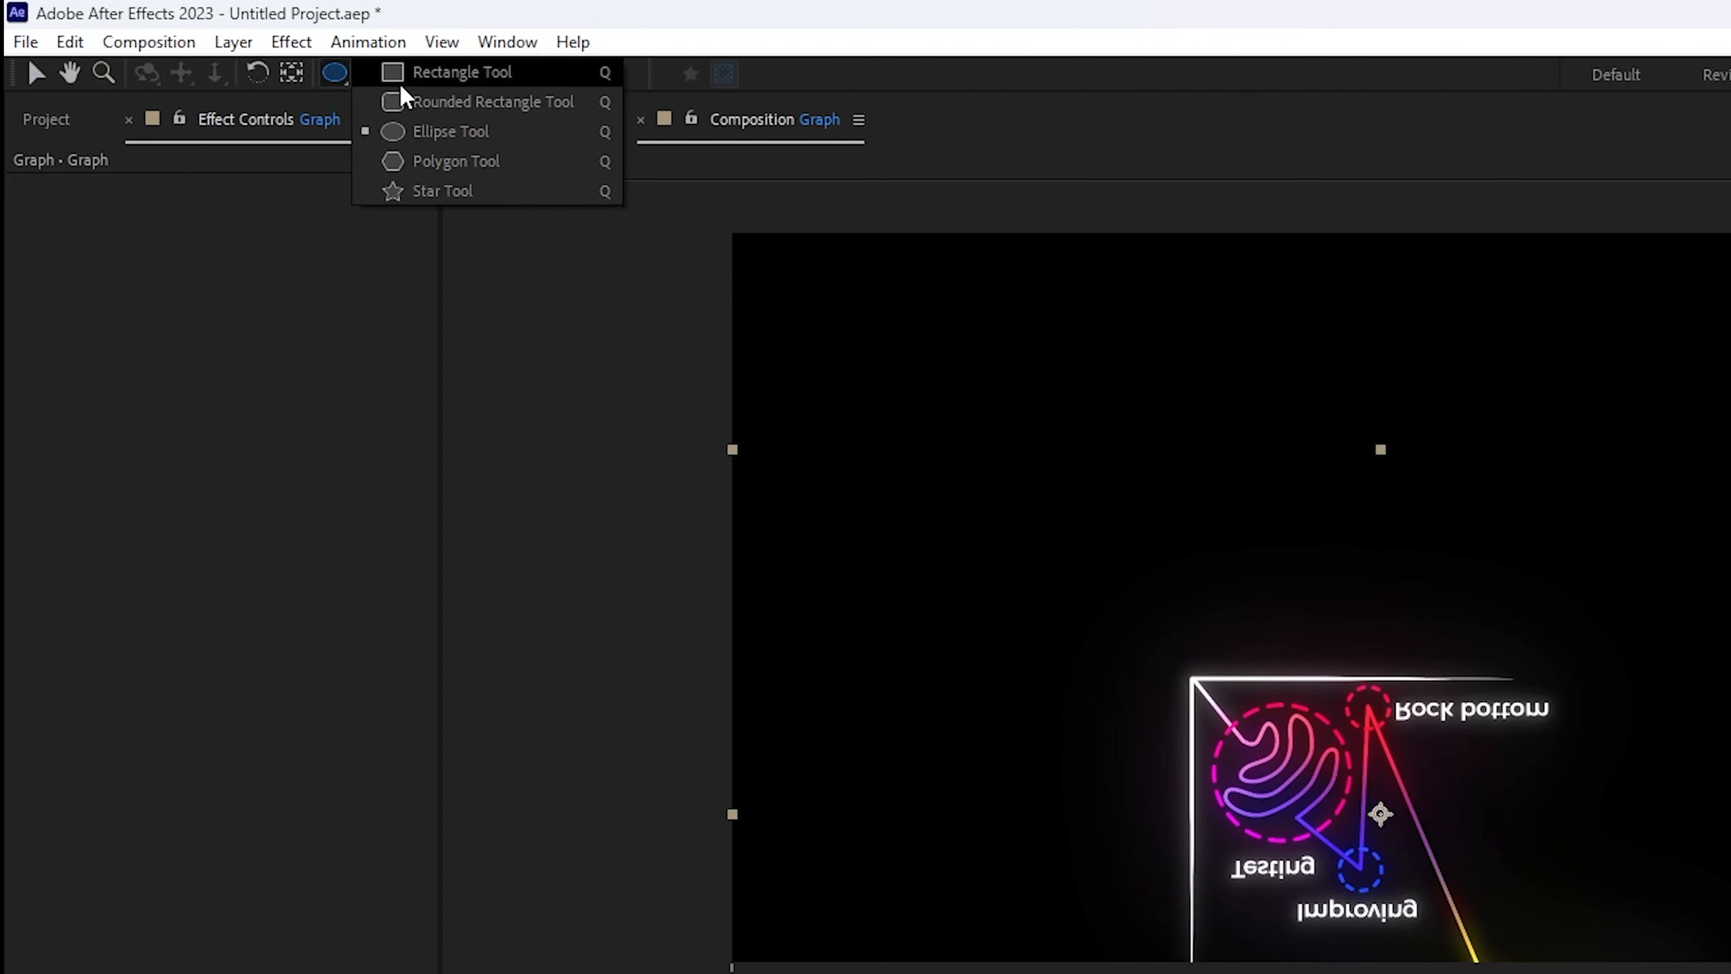
pyautogui.click(400, 85)
pyautogui.moveTo(1288, 636); pyautogui.dragTo(1271, 441)
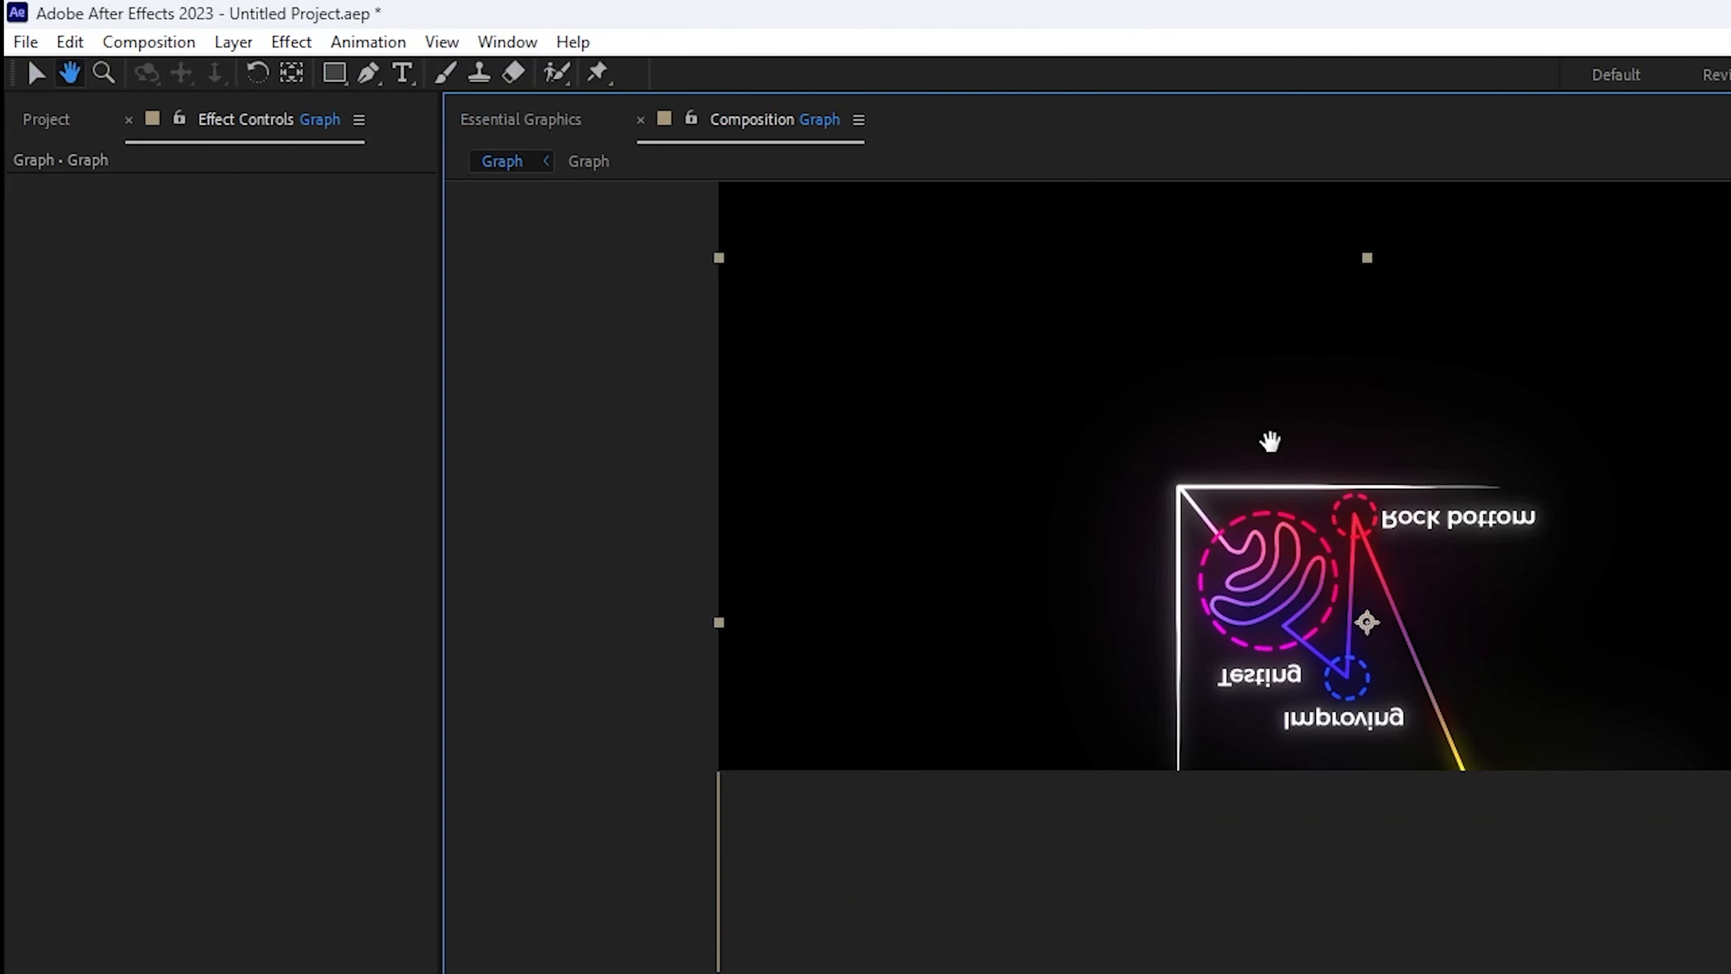
pyautogui.scroll(-1, 1271, 441)
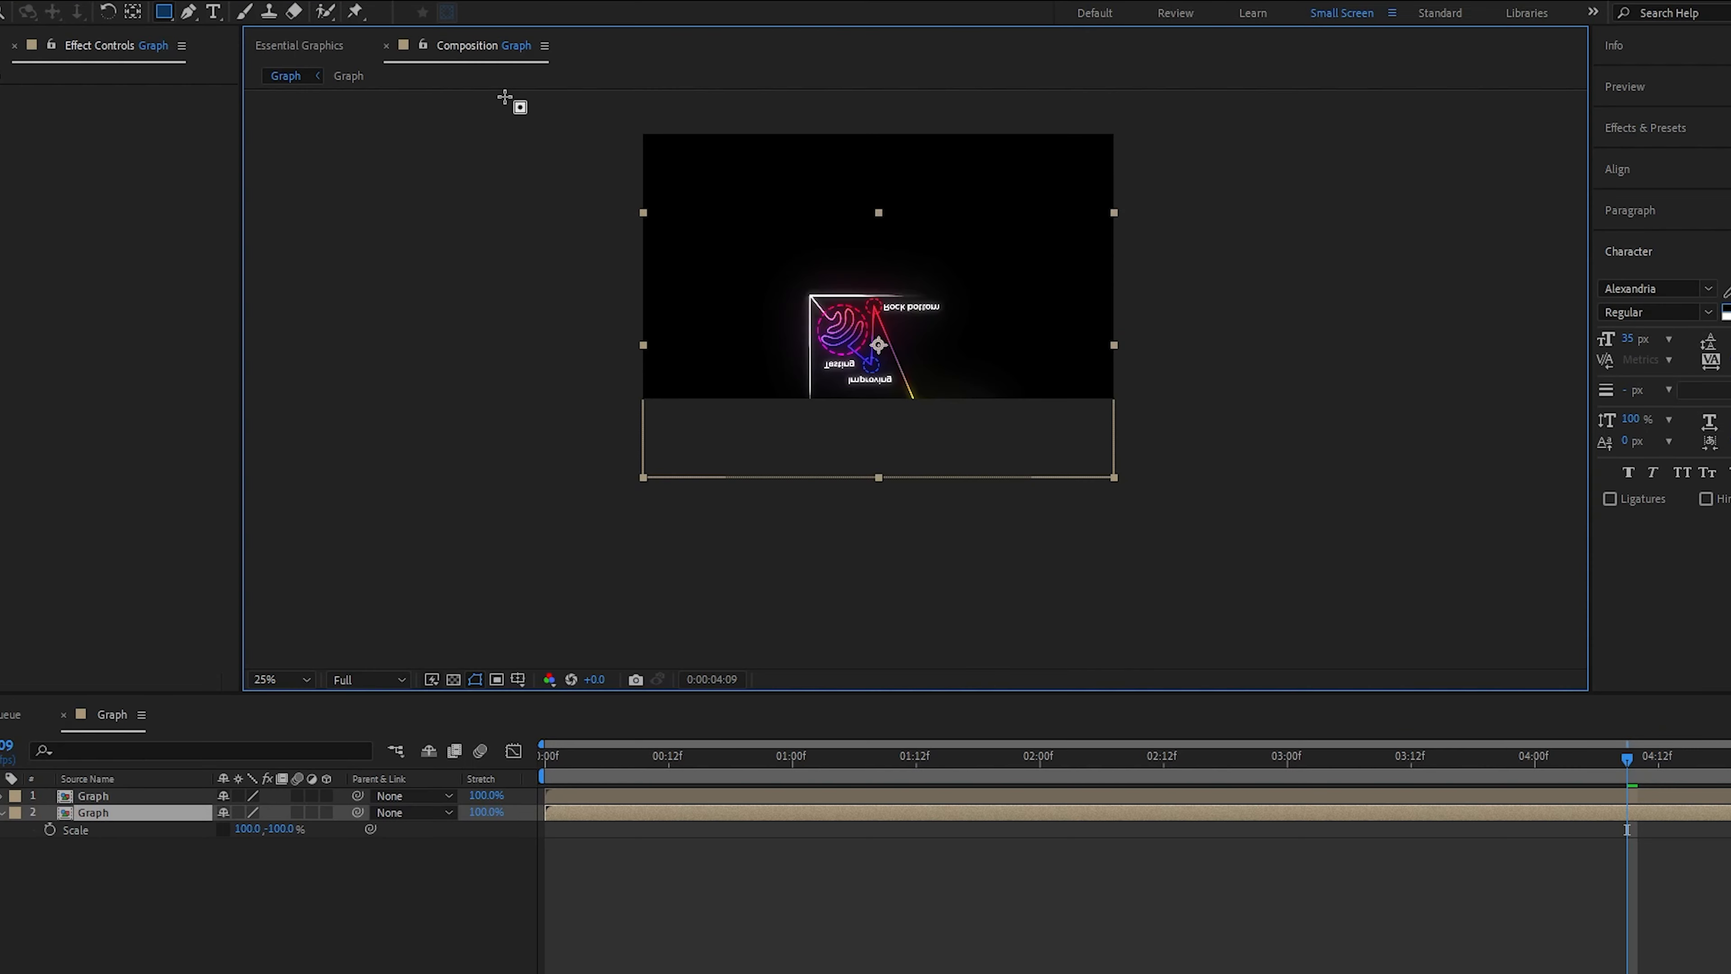
pyautogui.moveTo(504, 98)
pyautogui.mouseDown()
pyautogui.moveTo(1274, 340)
pyautogui.moveTo(1308, 344)
pyautogui.moveTo(1302, 298)
pyautogui.moveTo(1311, 343)
pyautogui.mouseUp()
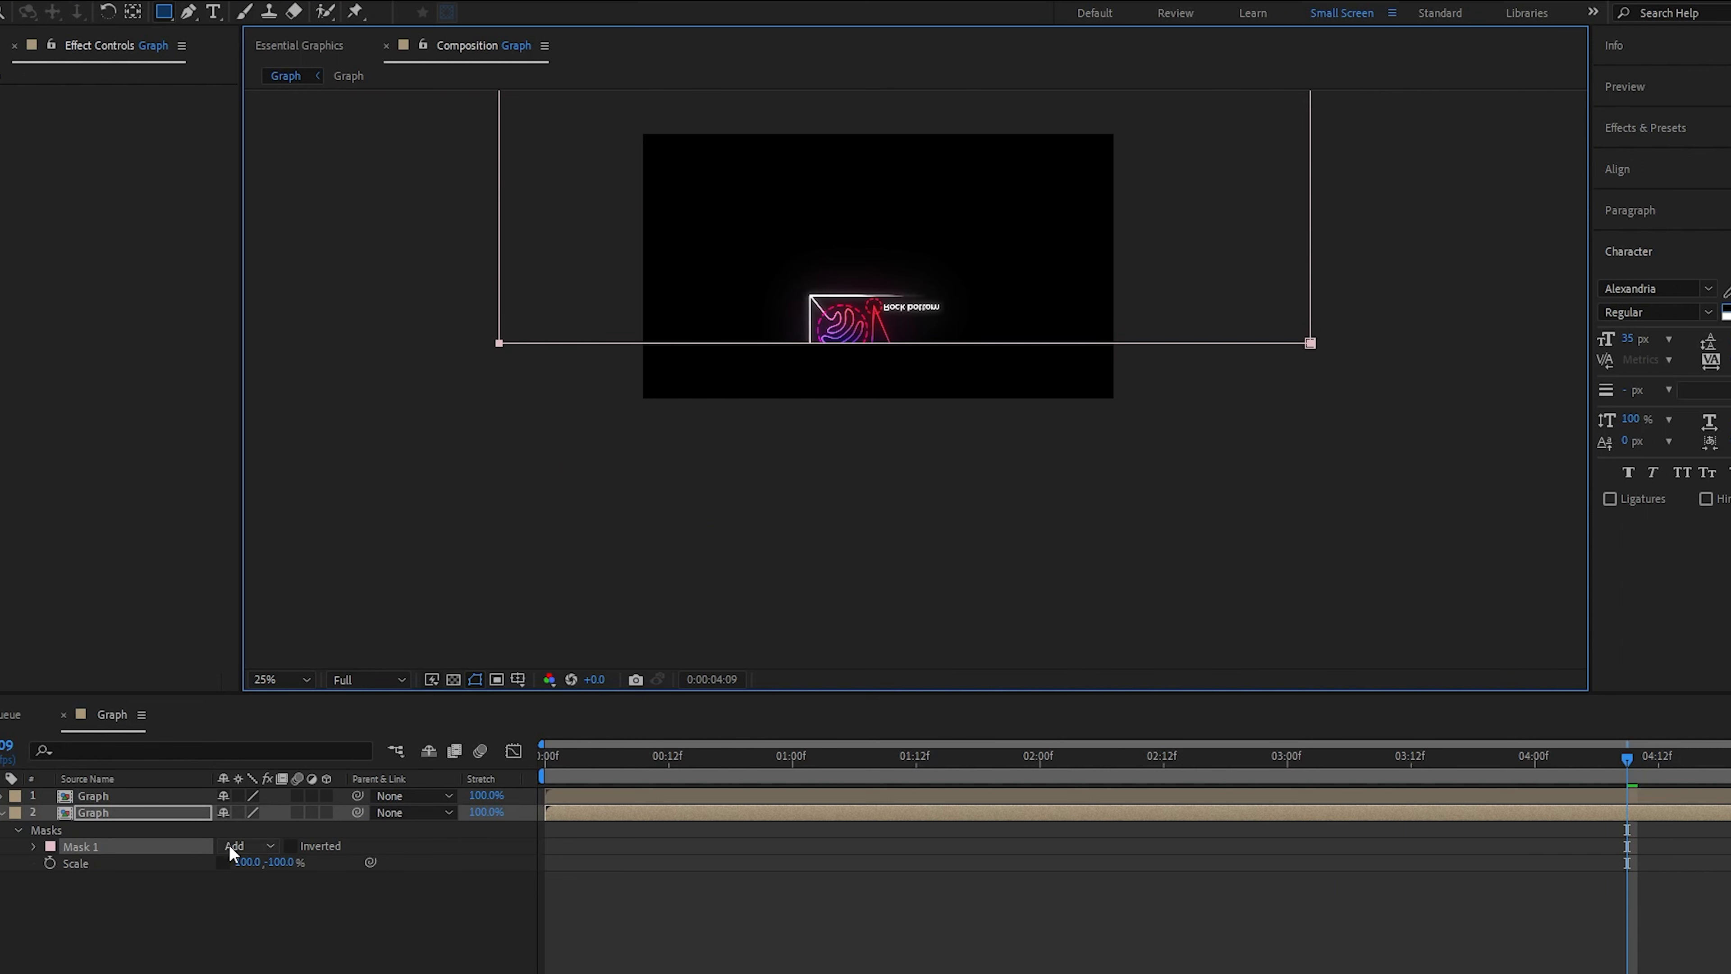
# - Feather the reflection's mask vertically by 422 pixels and raise the mask's lower edge slightly
pyautogui.click(31, 848)
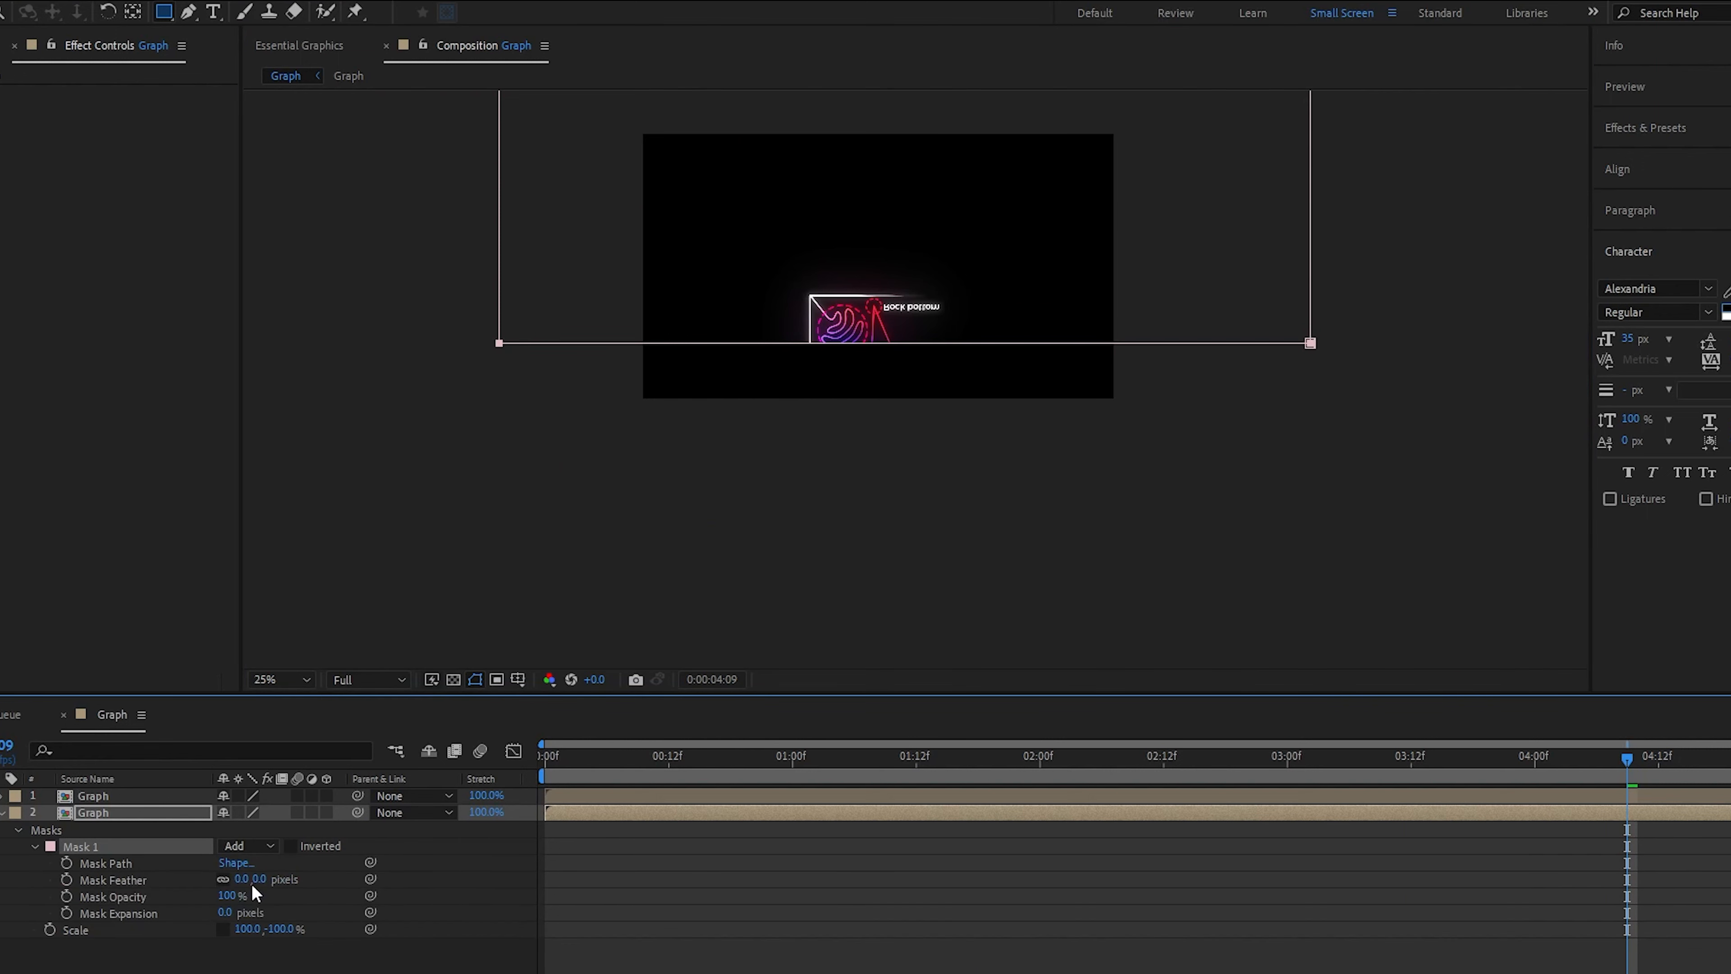
pyautogui.moveTo(257, 879); pyautogui.dragTo(866, 873)
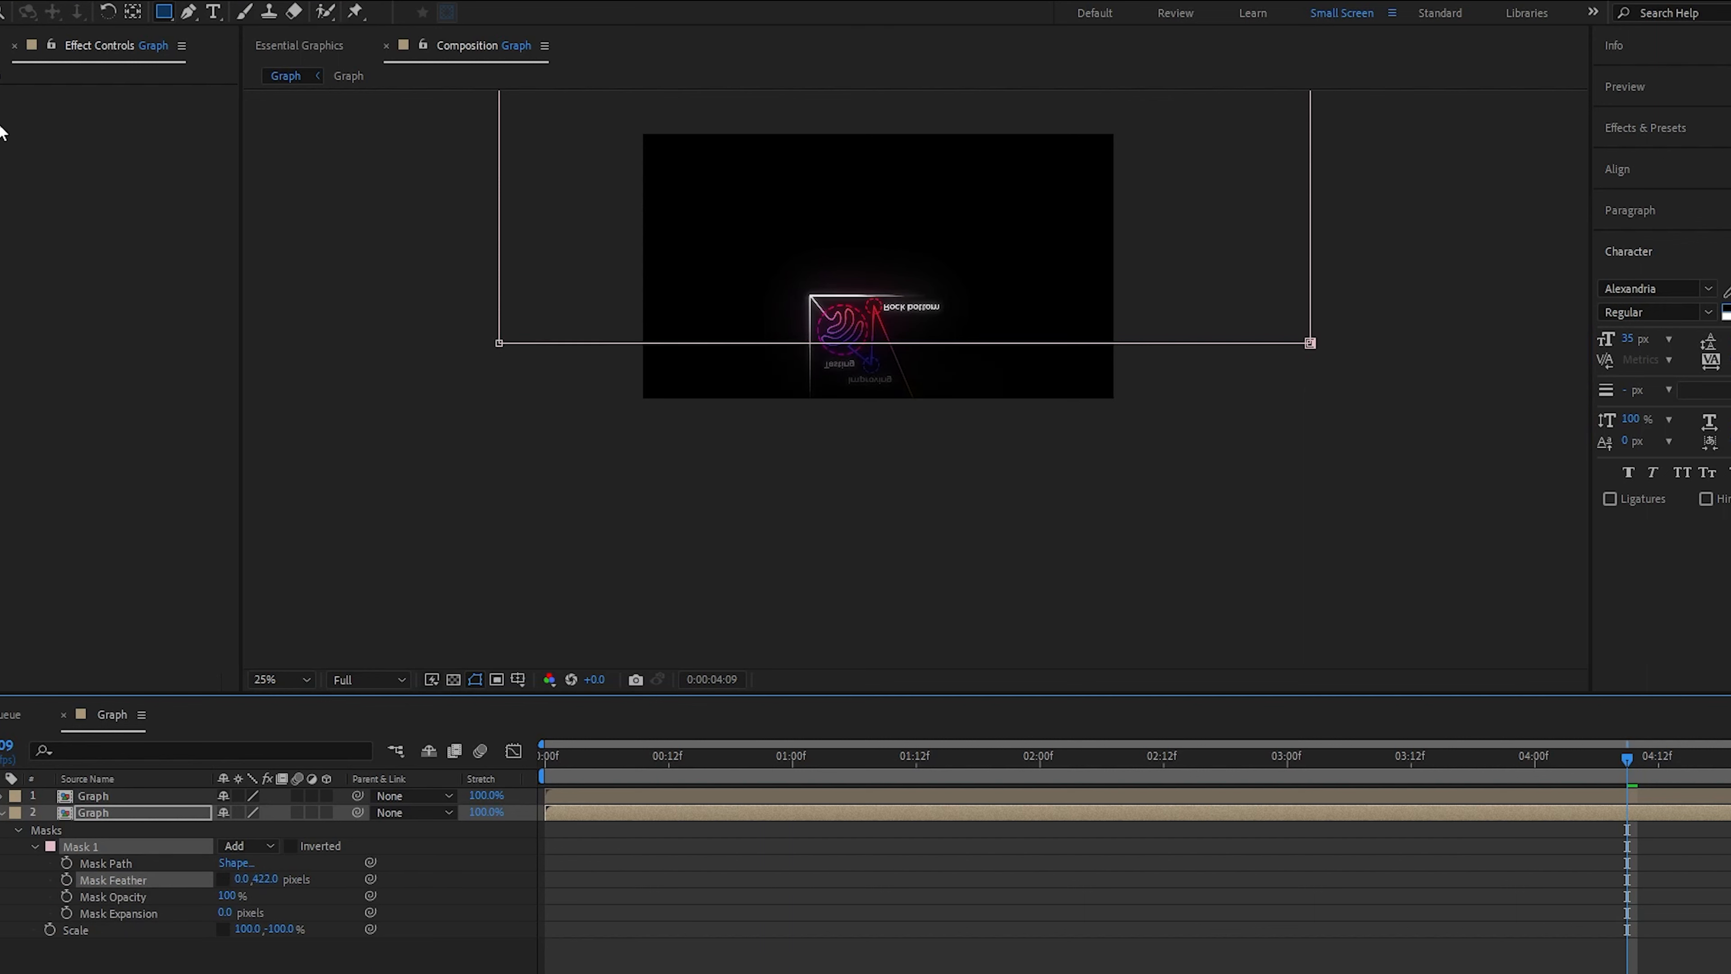
pyautogui.moveTo(506, 340); pyautogui.dragTo(552, 319)
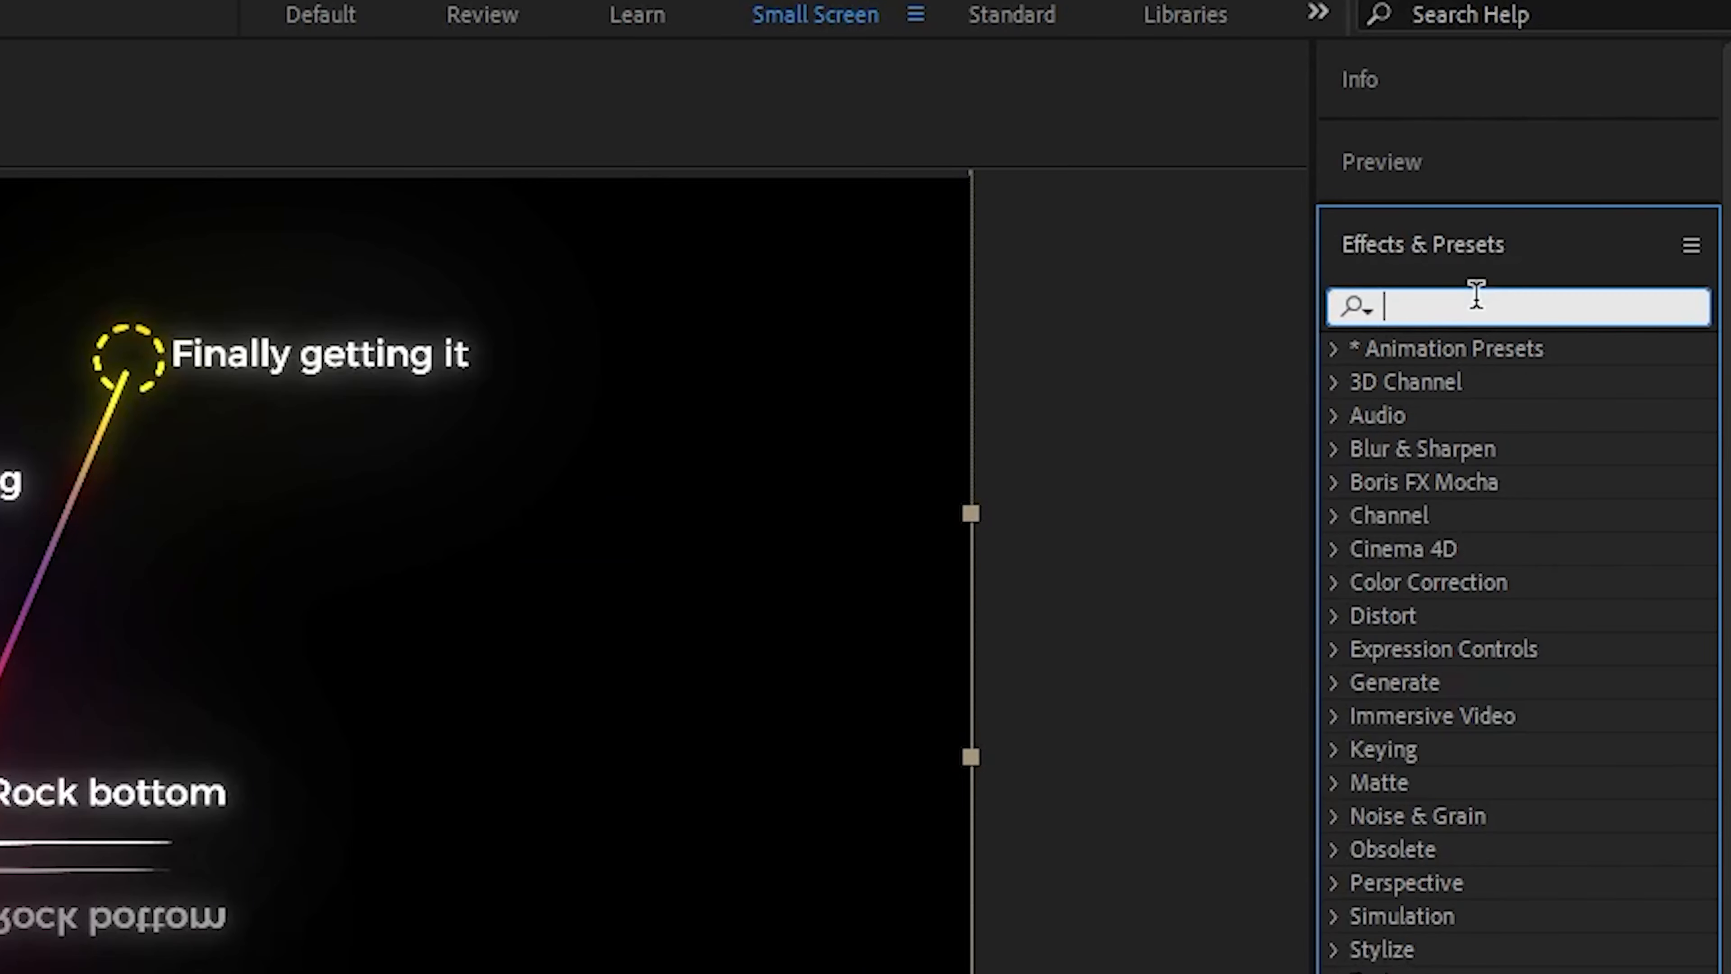
# - Apply Gaussian Blur to the reflected Graph layer with Blurriness at 29.9
pyautogui.write('gau')
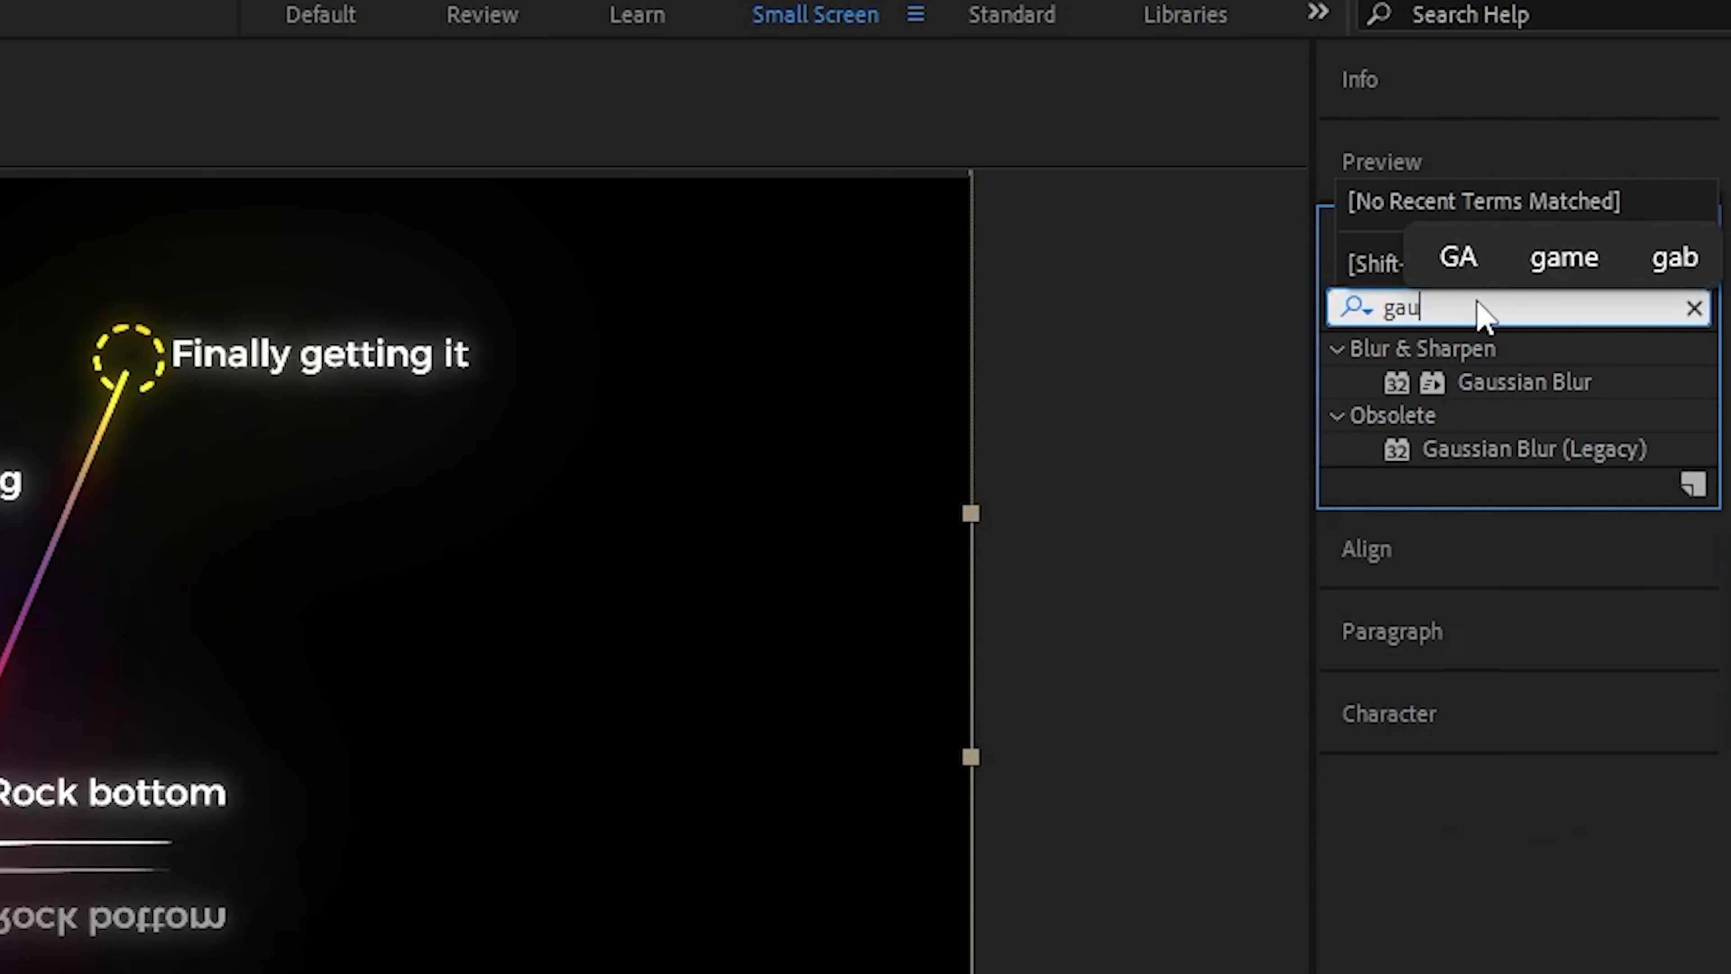
pyautogui.doubleClick(1493, 383)
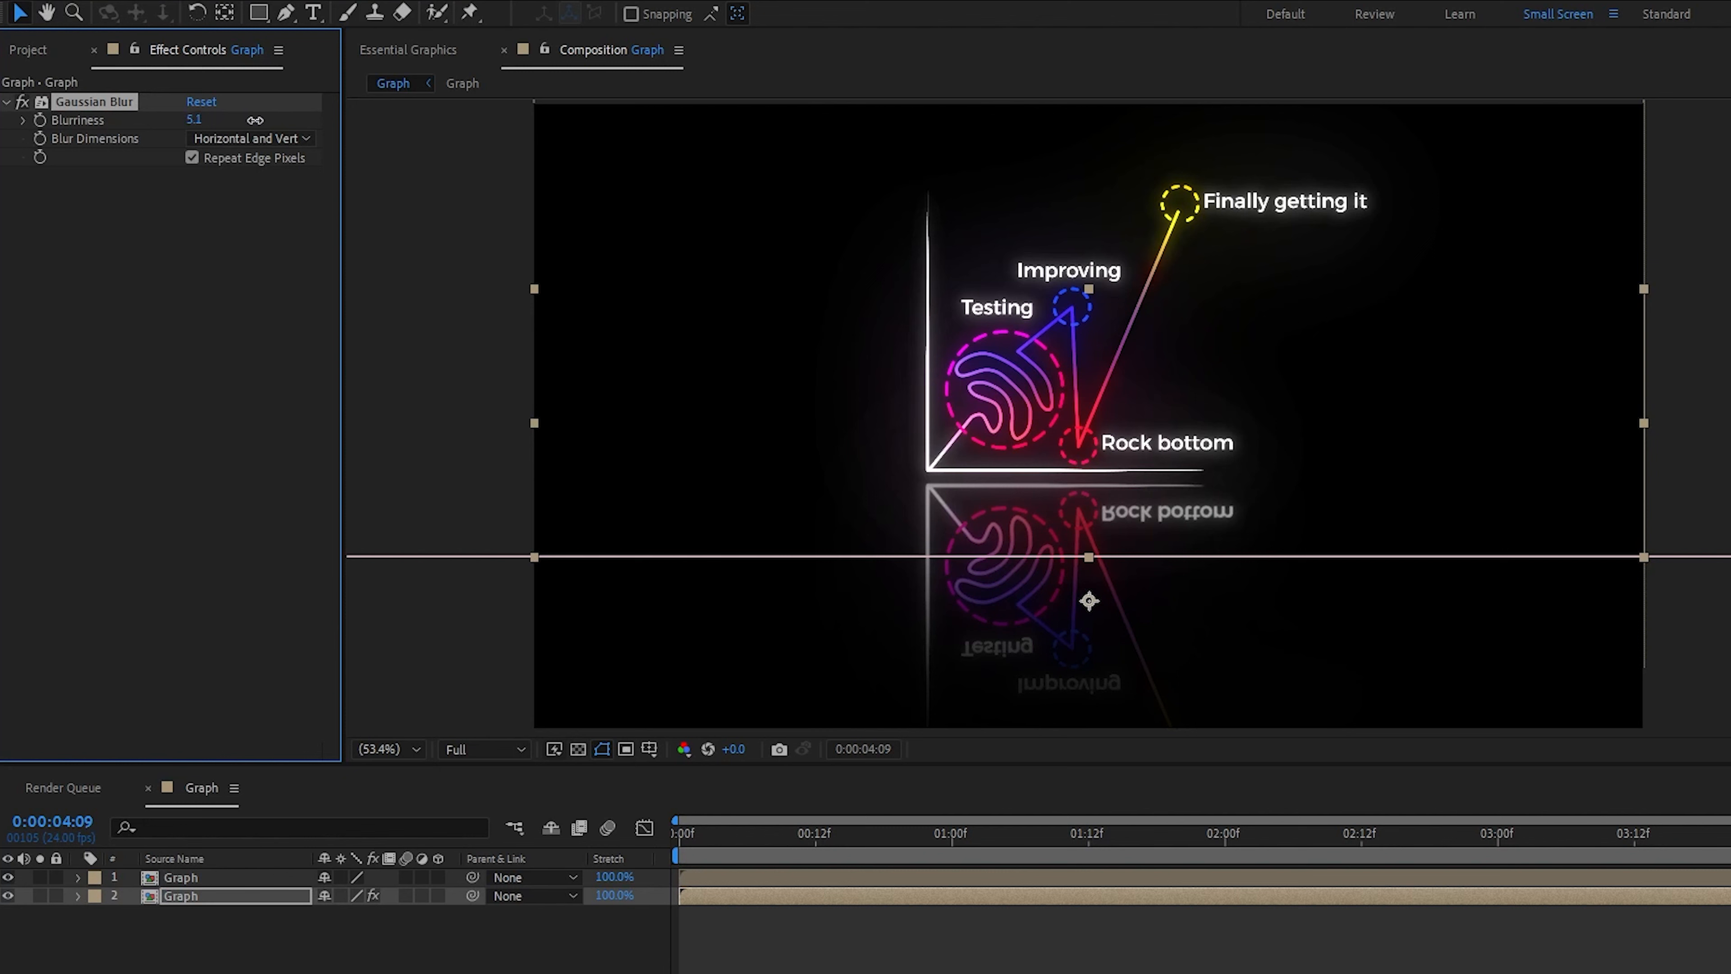
pyautogui.moveTo(255, 120); pyautogui.dragTo(560, 138)
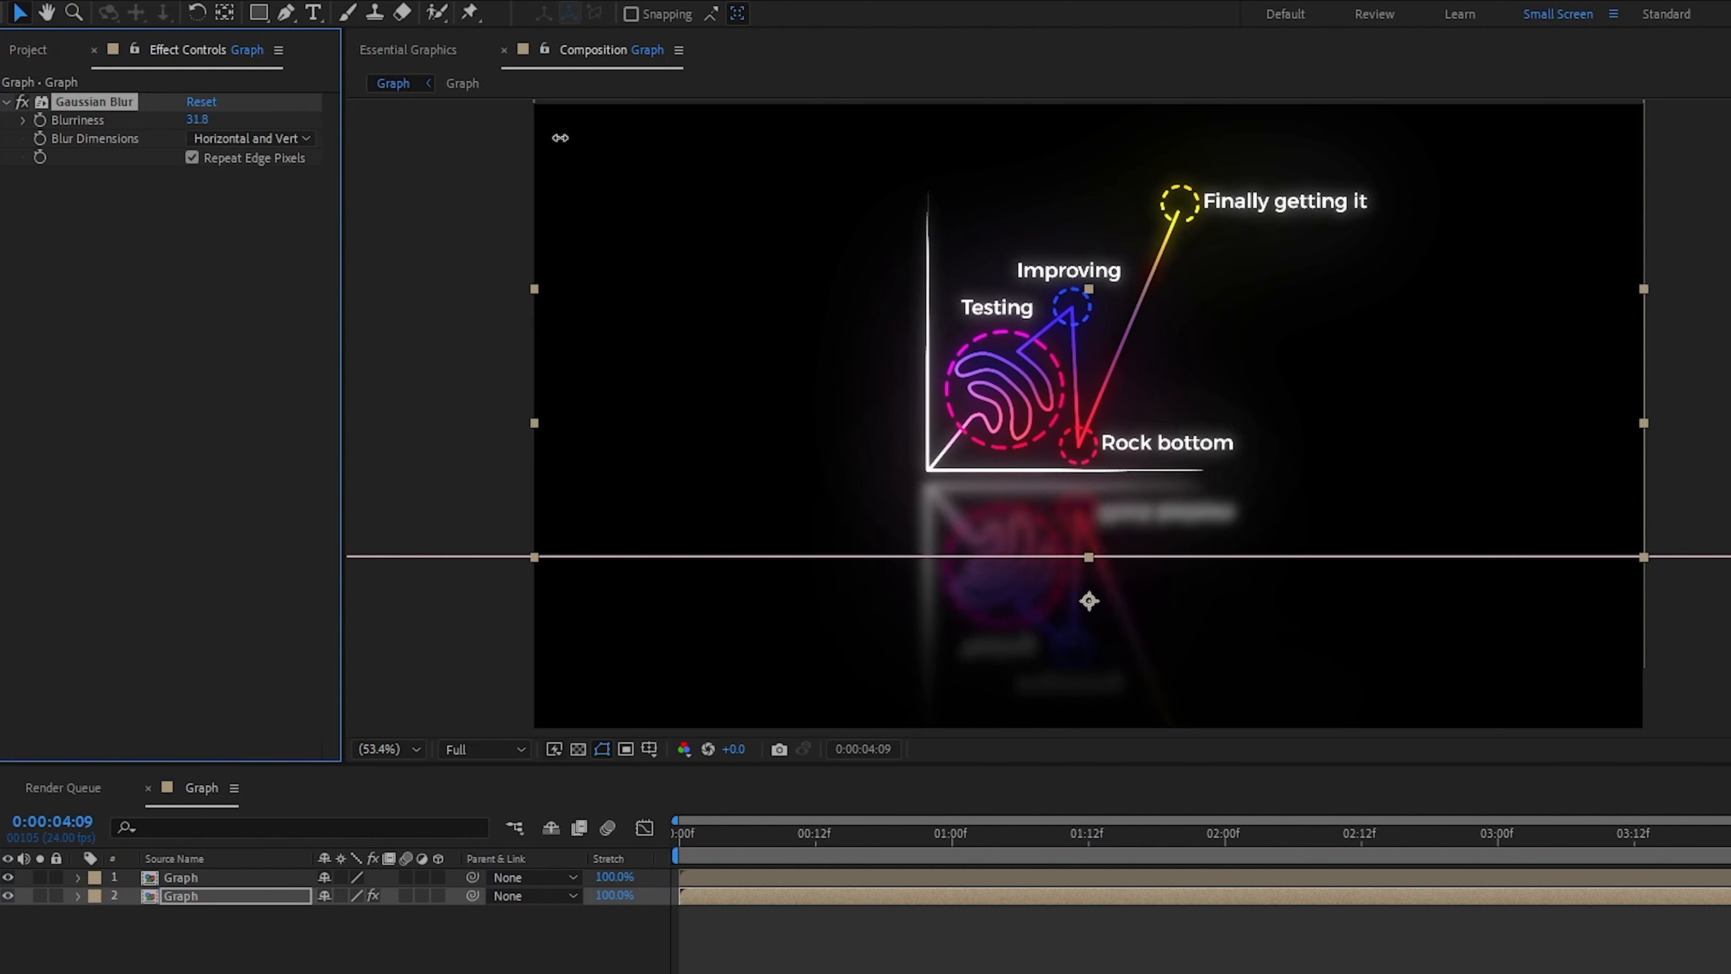
pyautogui.click(798, 955)
# - Nudge the reflection slightly lower, away from the graph's horizontal axis, and preview the animation from the start
pyautogui.click(797, 897)
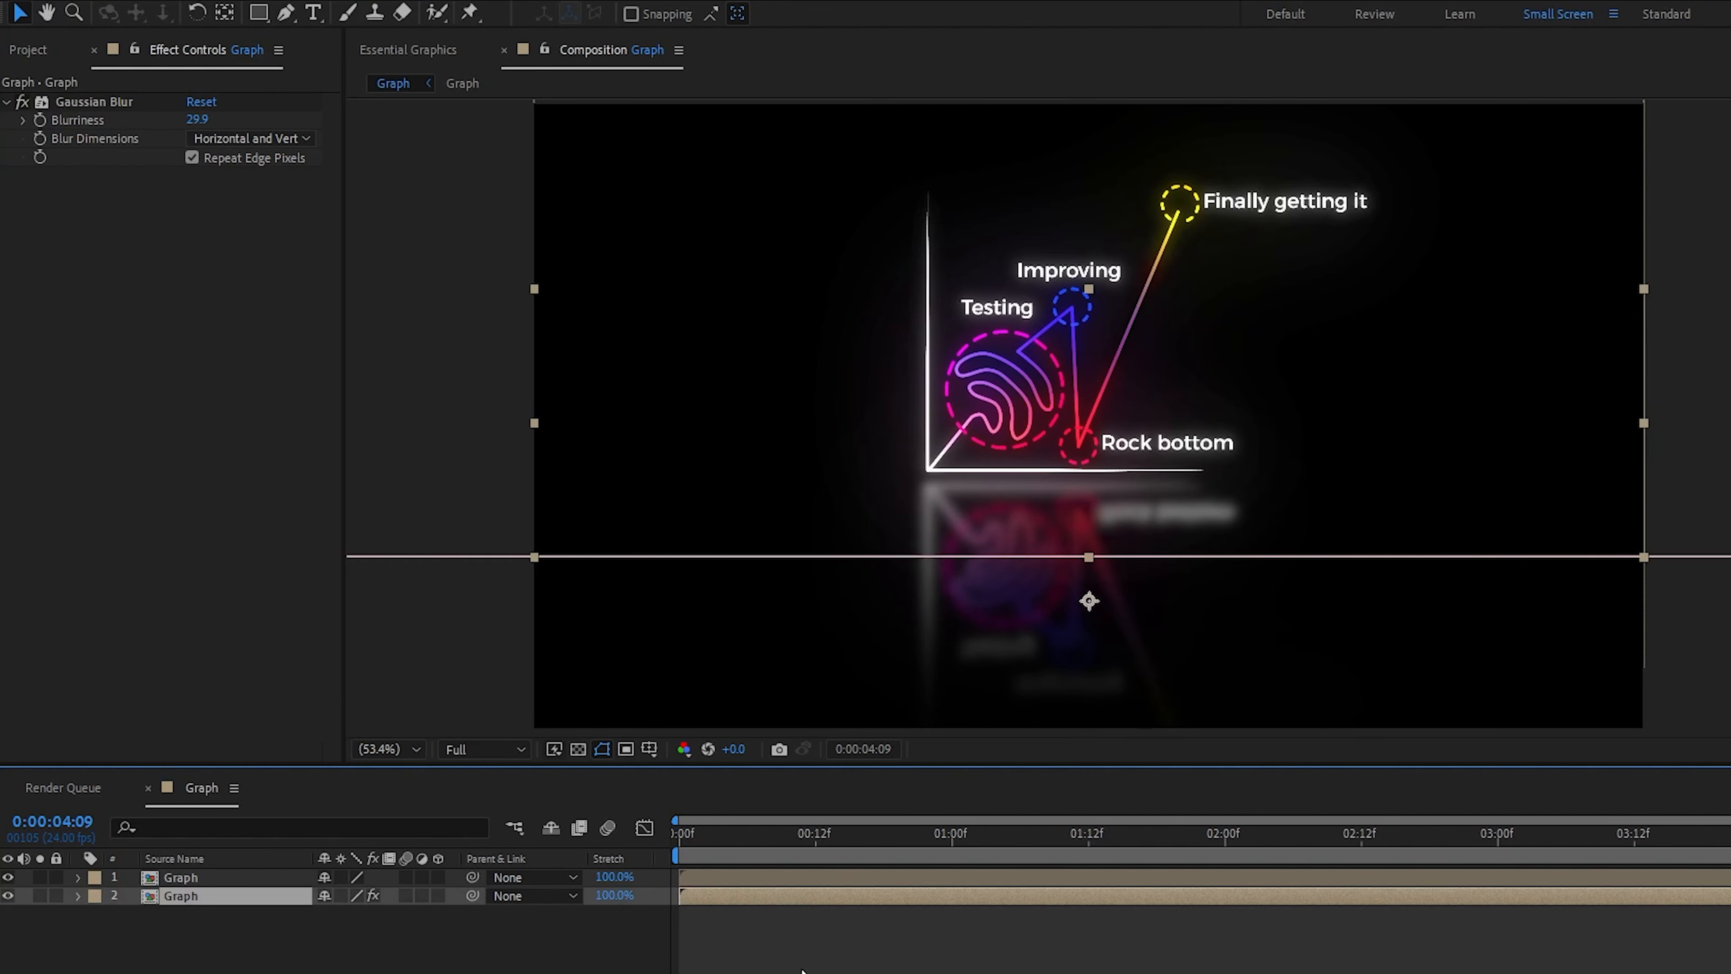
pyautogui.hotkey('shift', 'Down')
pyautogui.hotkey('shift', 'Down')
pyautogui.click(801, 958)
pyautogui.moveTo(762, 834); pyautogui.dragTo(665, 836)
pyautogui.press('space')
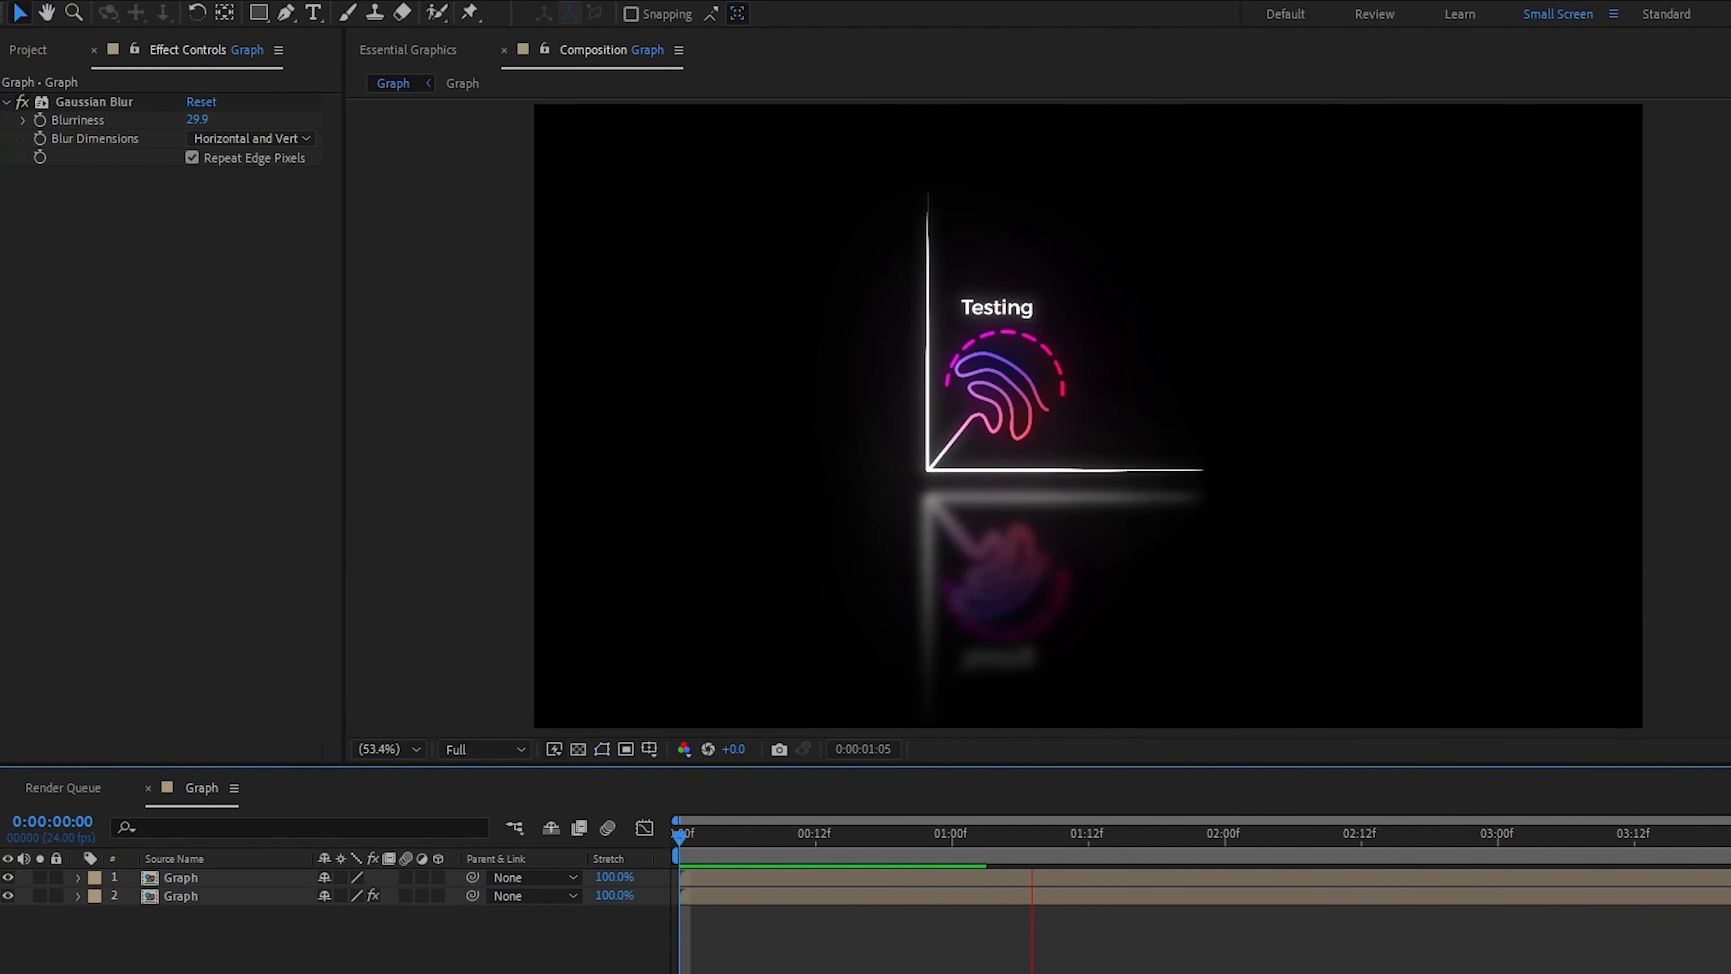
# - Set the reflection's Gaussian Blur Blurriness to 30.4 and preview the animation
pyautogui.moveTo(197, 120)
pyautogui.mouseDown()
pyautogui.moveTo(677, 113)
pyautogui.moveTo(197, 117)
pyautogui.mouseUp()
pyautogui.click(838, 955)
pyautogui.press('space')
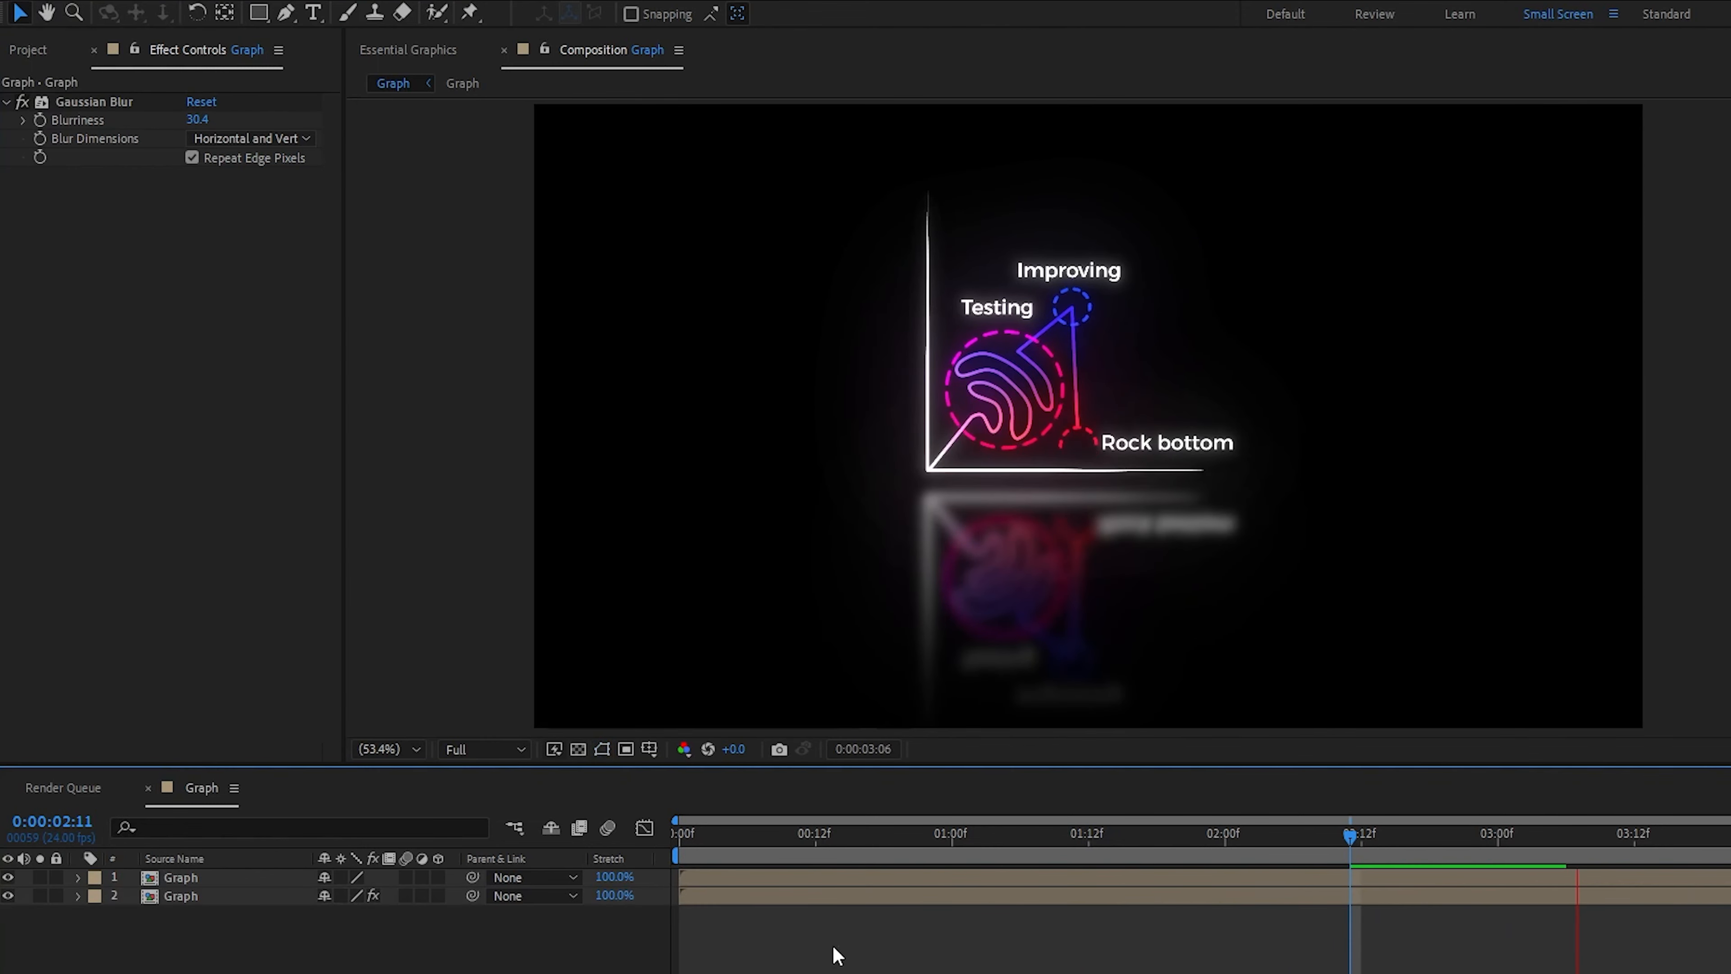